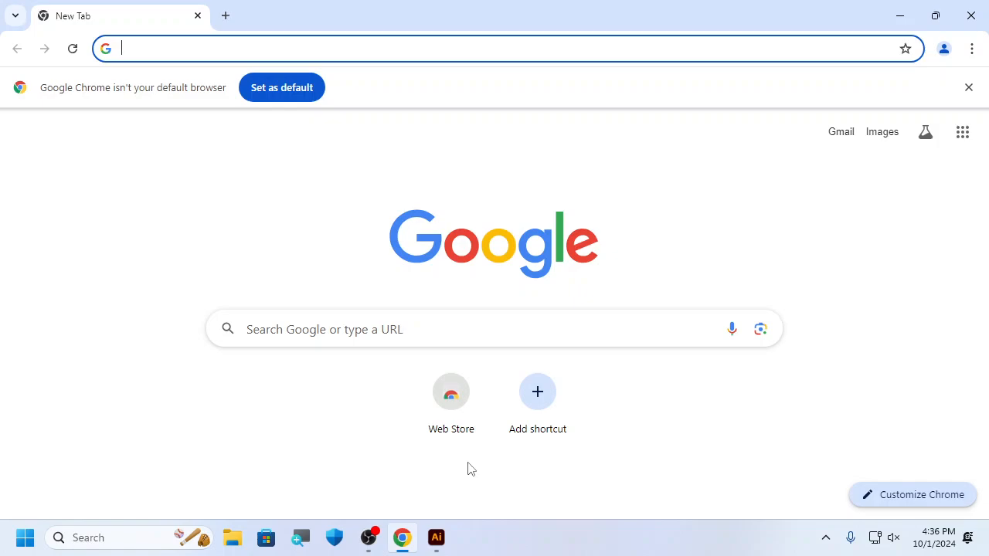
- Search Google for "National flags" and show the image results
text(Fl)
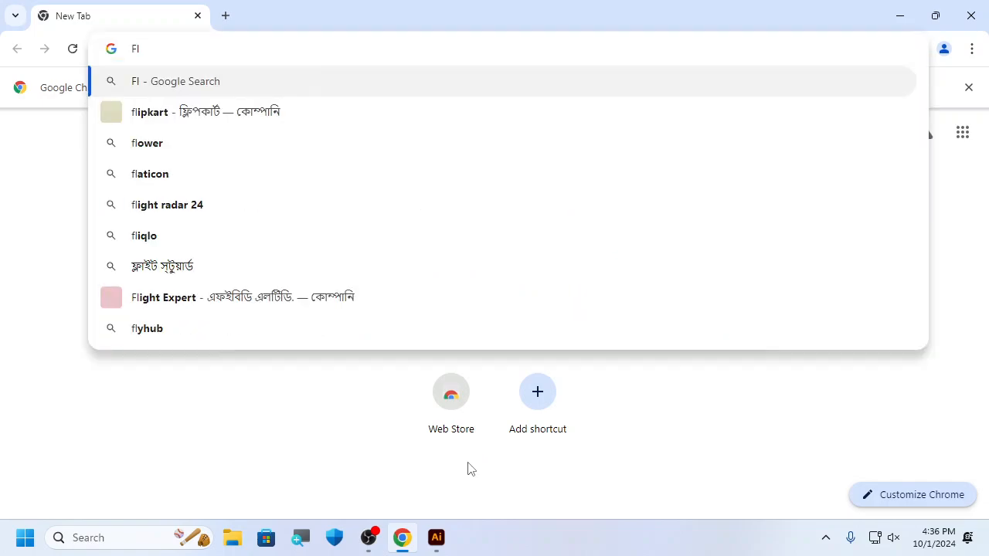
key(BackSpace)
key(BackSpace)
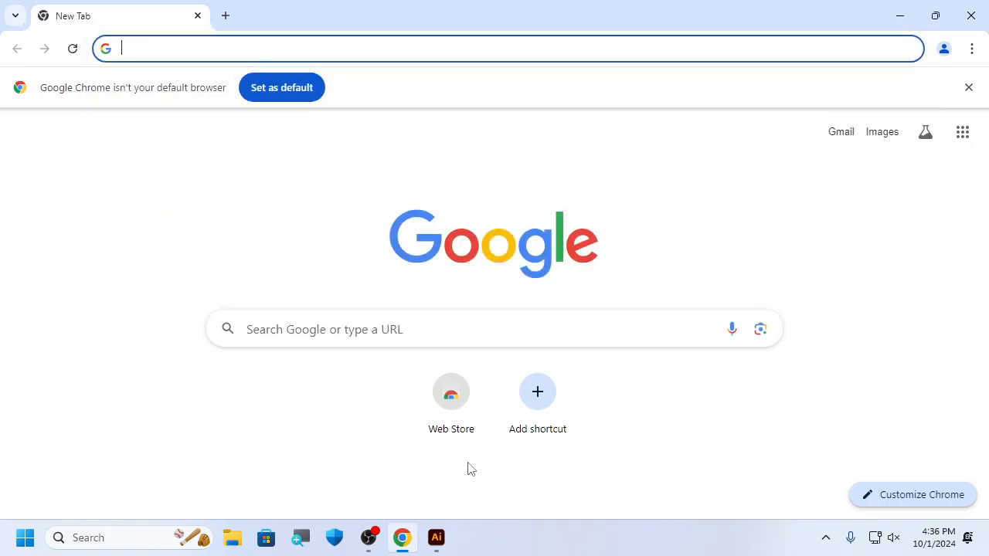
text(Nation)
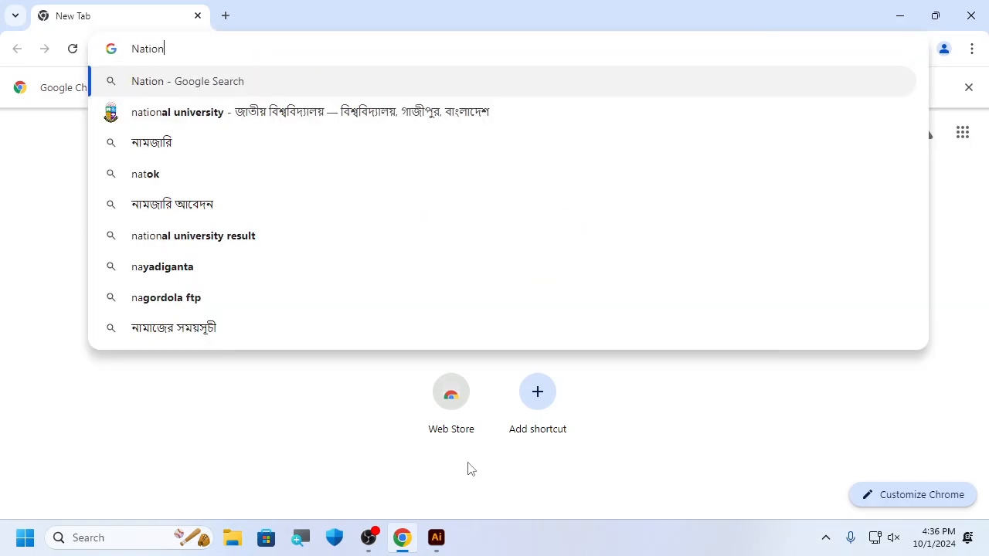
text(al fl)
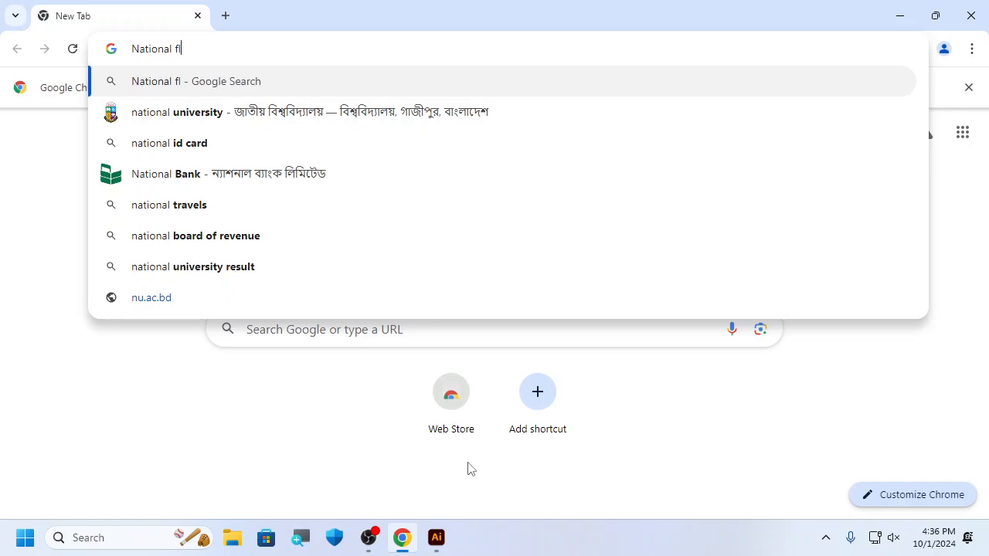
text(ags)
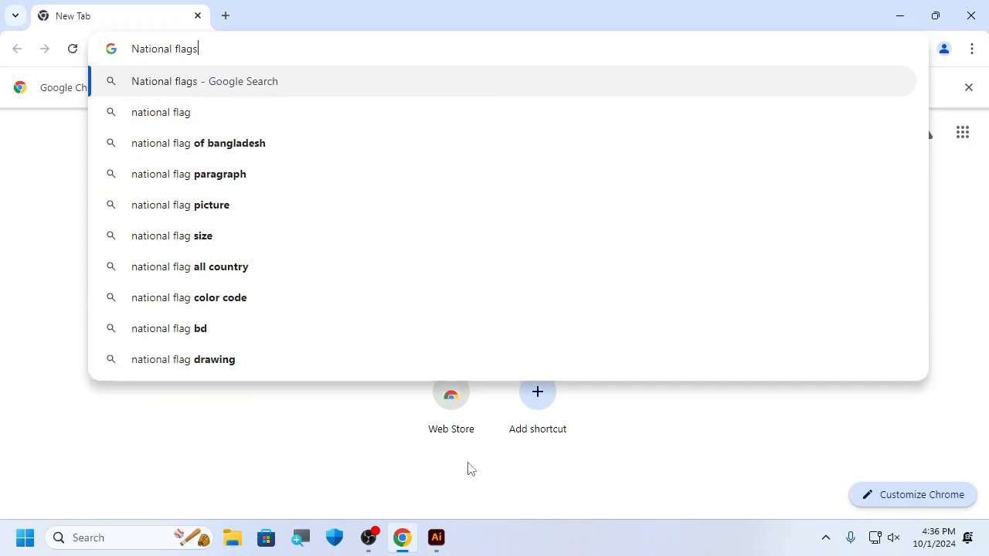
key(Return)
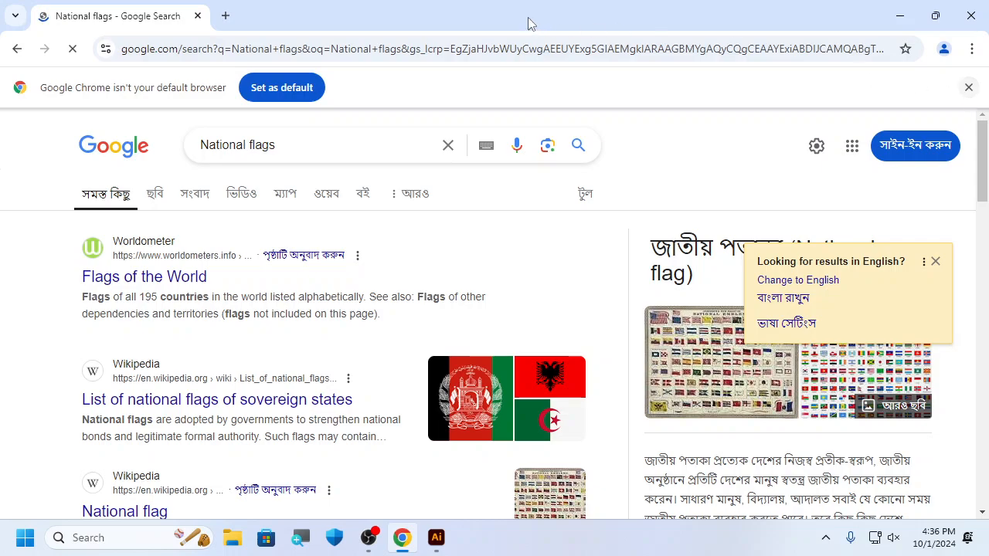
click(285, 88)
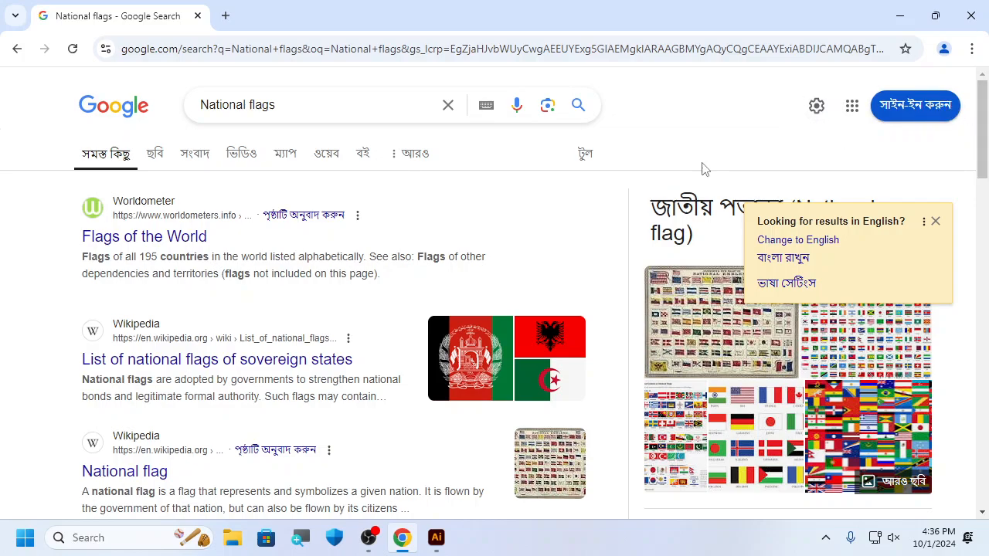
click(155, 153)
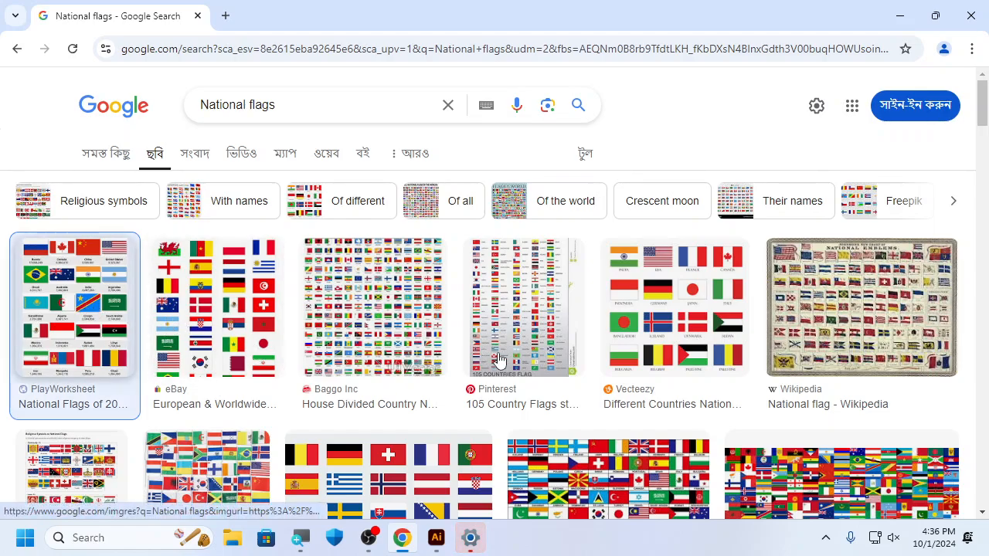
- Make Google Chrome the default browser in Windows Settings and close the settings
click(470, 538)
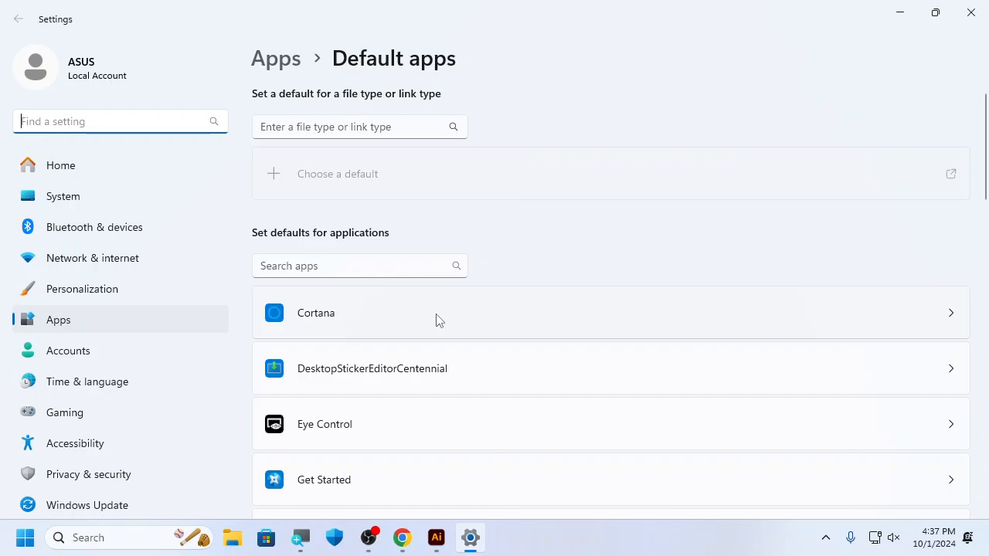
scroll(457, 347, down, 3)
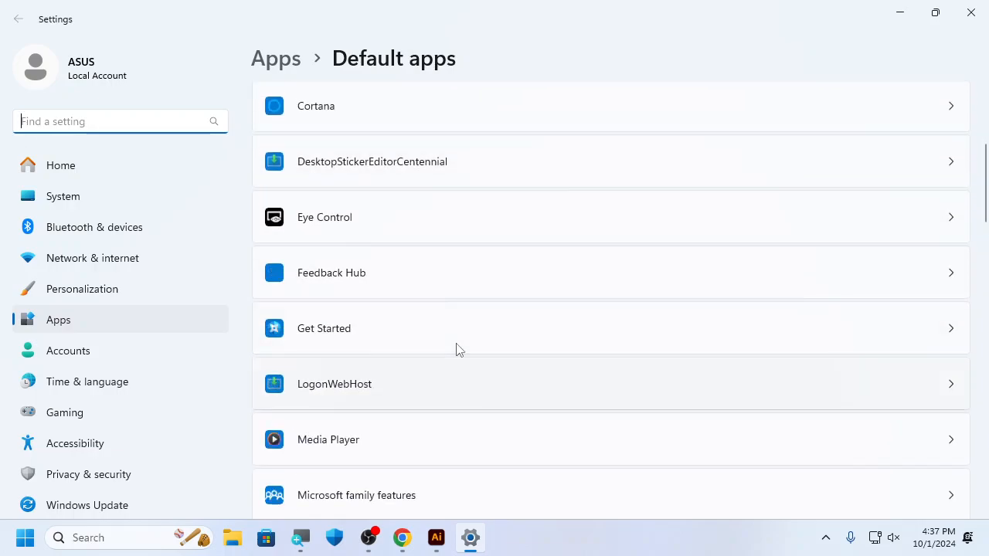
scroll(456, 349, down, 6)
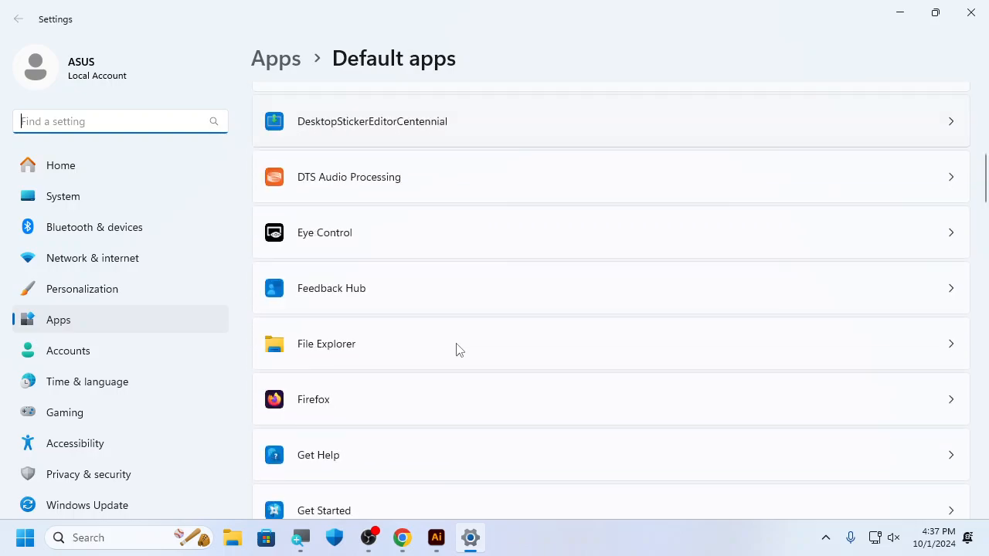
click(460, 359)
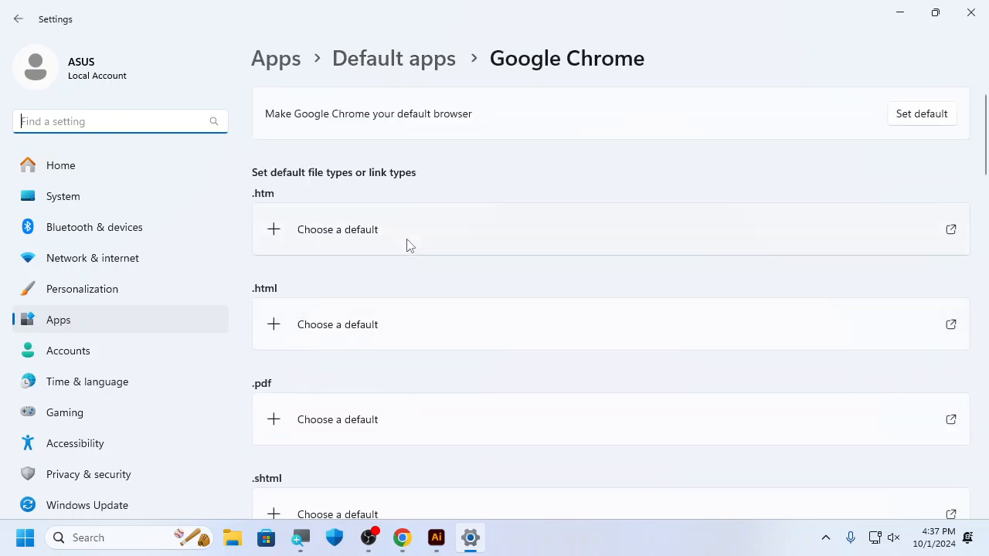
click(943, 118)
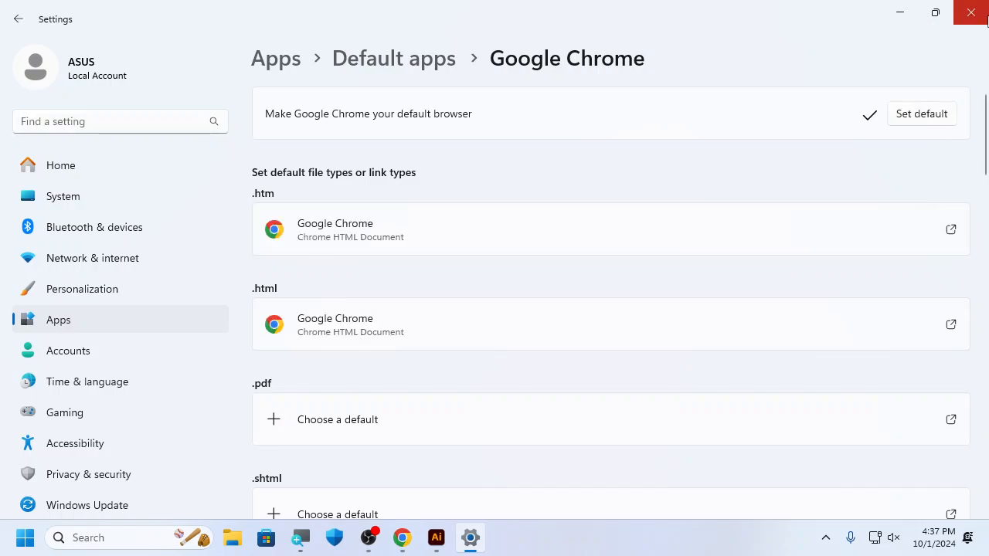
click(986, 20)
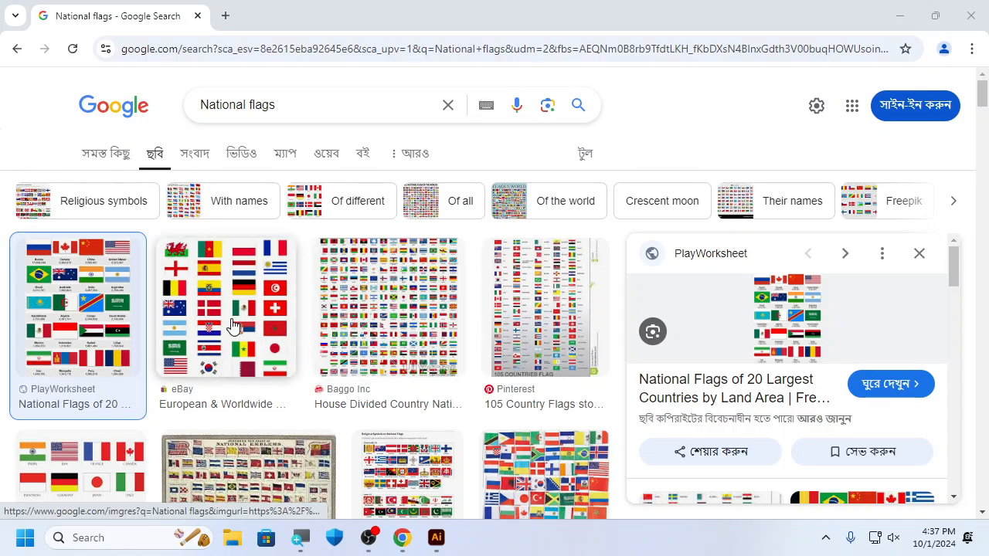
- Open the PlayWorksheet image of the 20 largest countries' flags on its own and save it to Downloads as flags-top20-countries-land-area.jpg
right_click(756, 307)
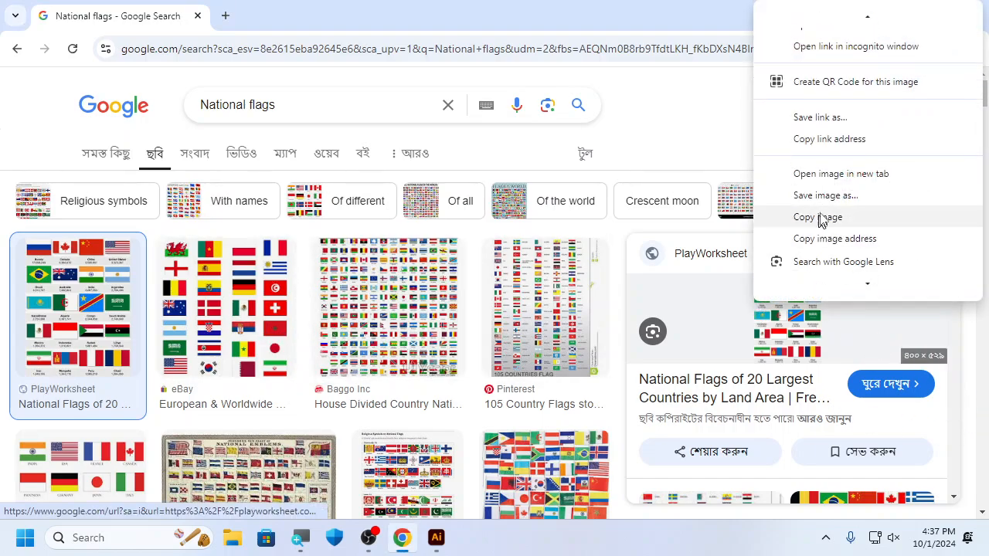
click(840, 173)
click(300, 20)
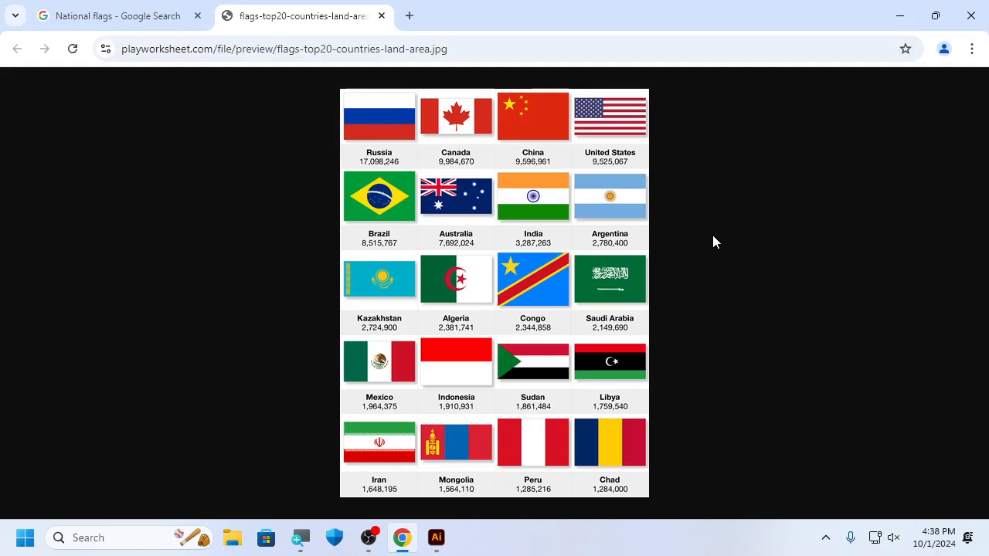
right_click(459, 137)
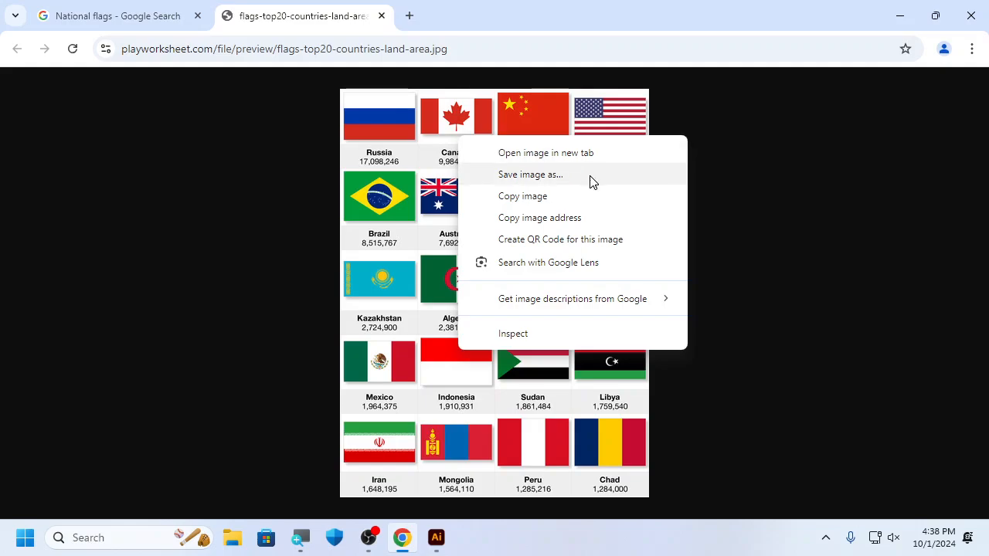
click(531, 174)
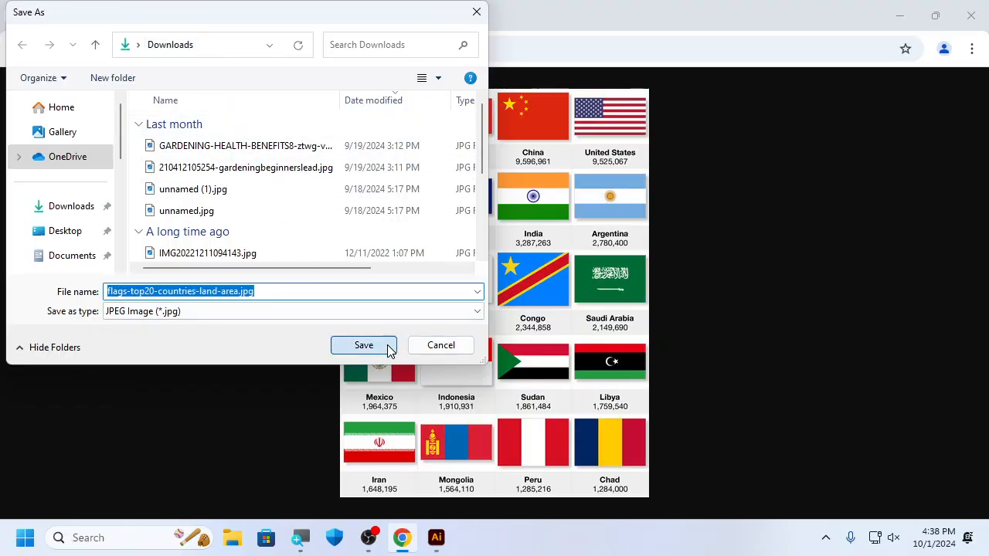
click(363, 345)
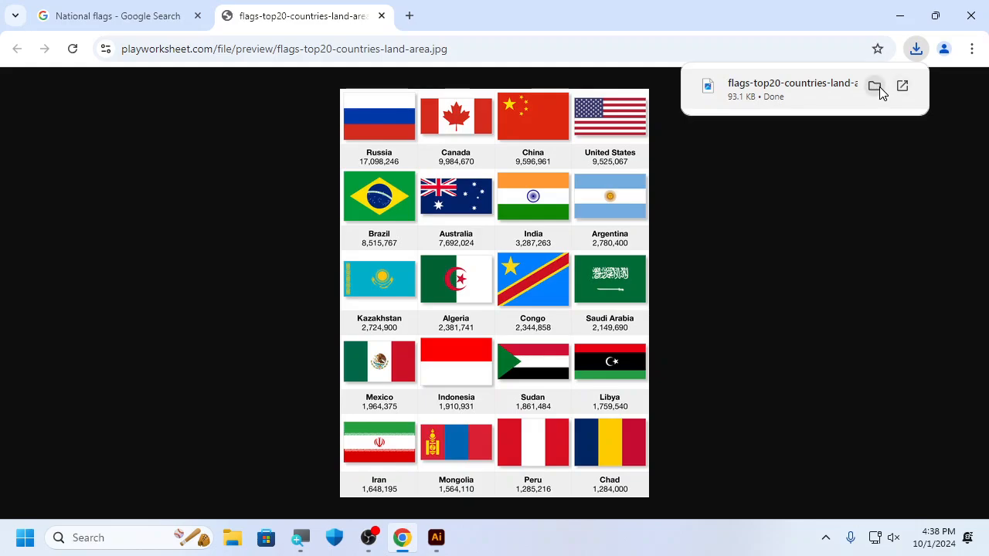
- Show the downloaded flags image in the Downloads folder and display the files as large icons
click(876, 86)
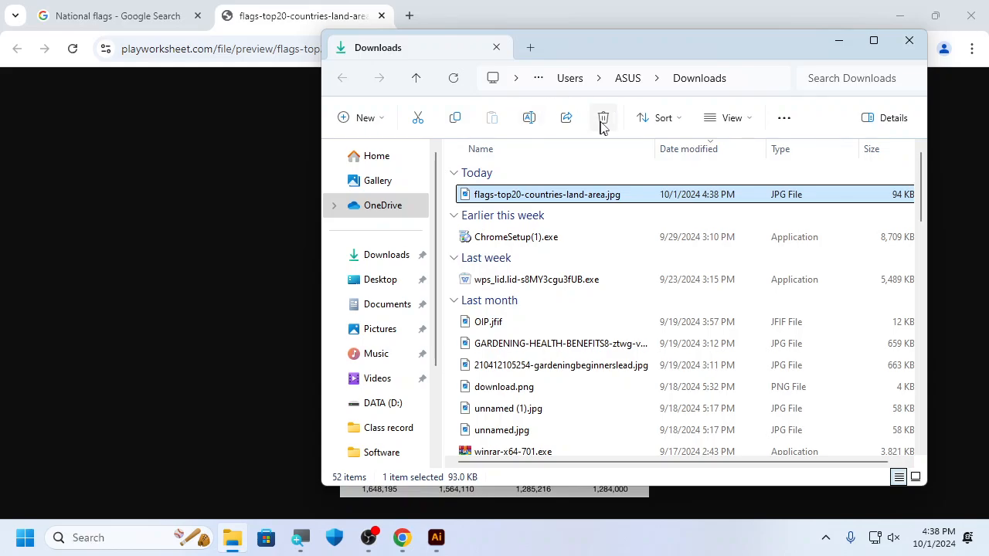
click(748, 122)
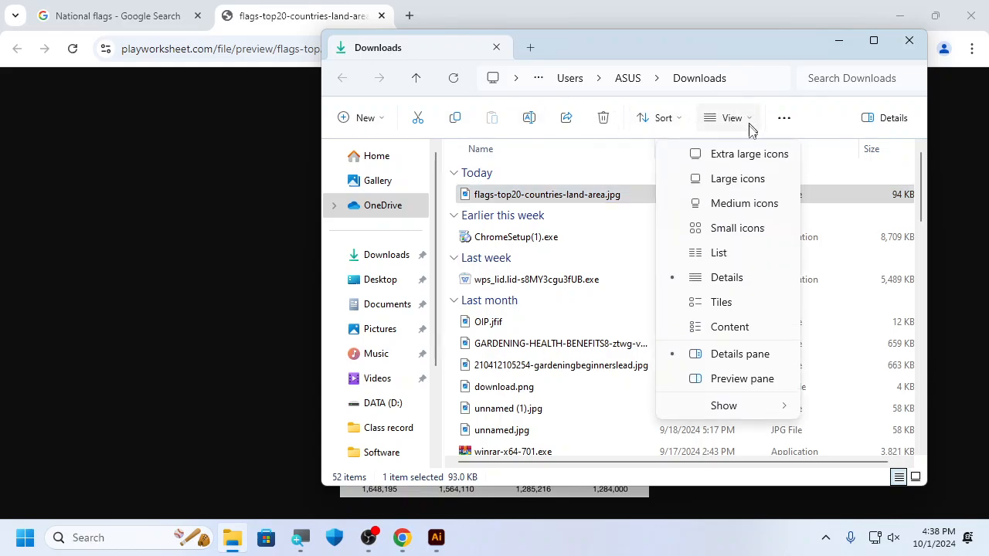
click(741, 178)
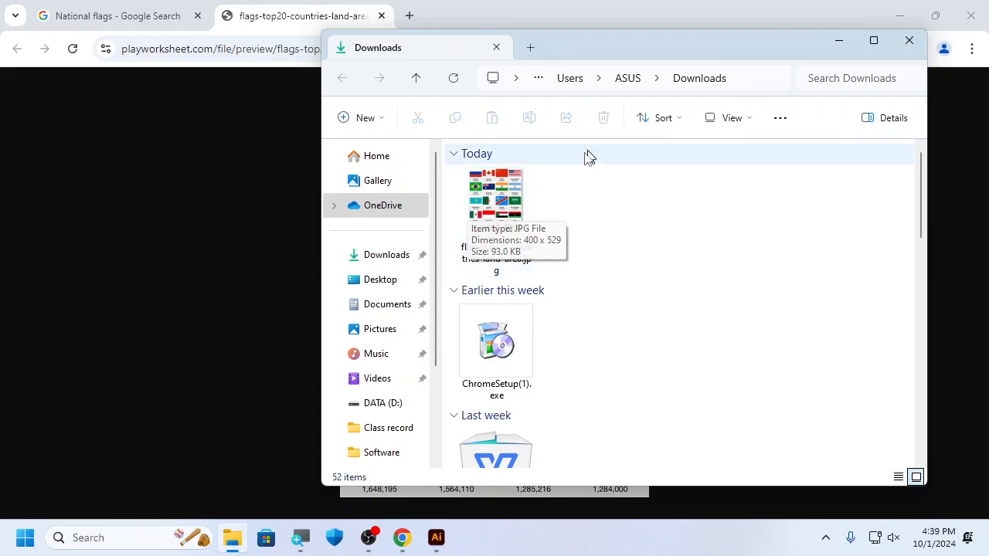
- Try opening the downloaded flags image directly in Illustrator as its own document, and close that document
drag(497, 205, 407, 352)
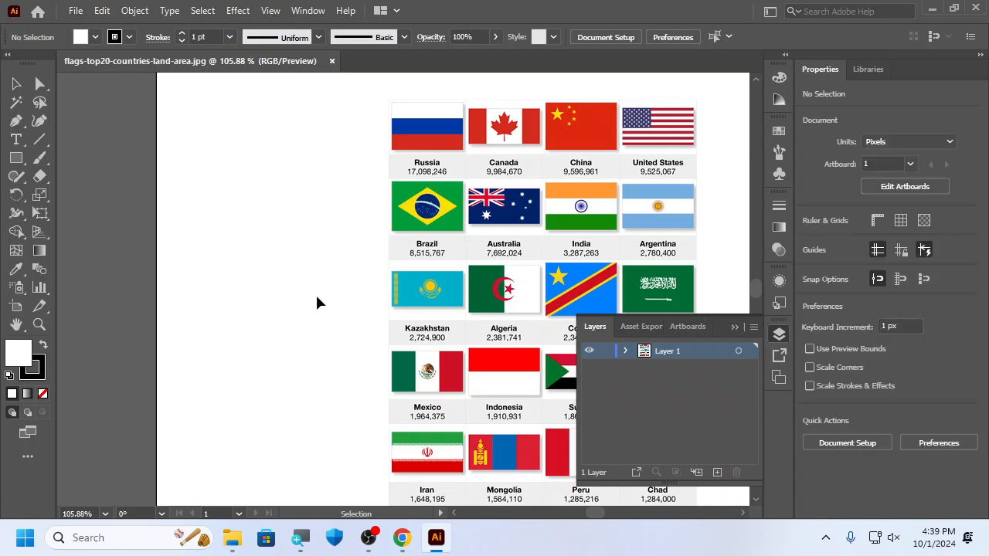
scroll(315, 293, down, 3)
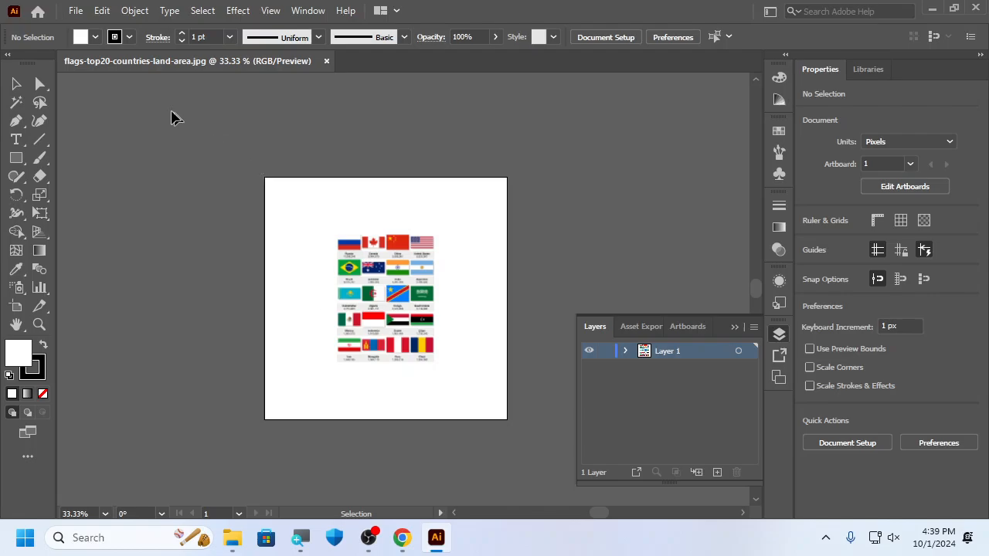
click(326, 61)
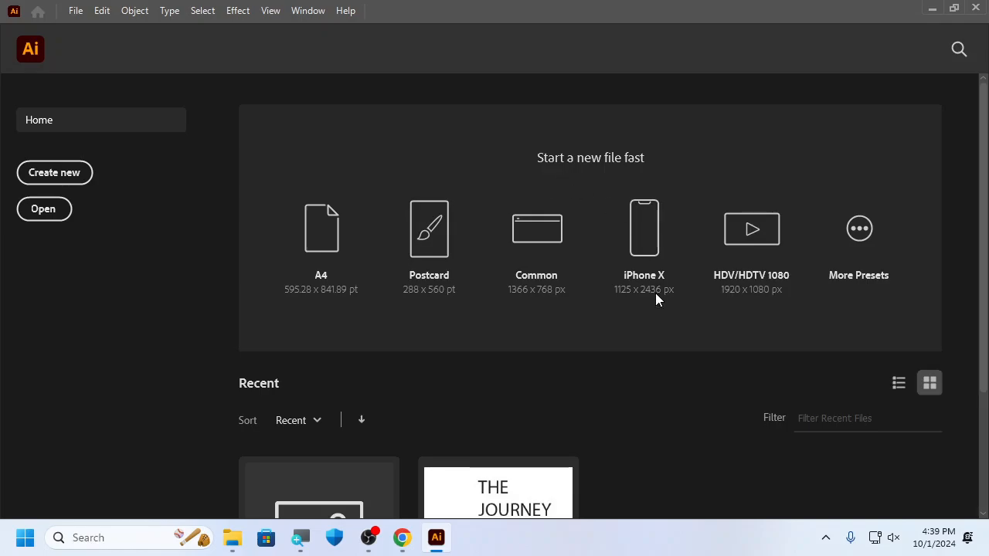
- Create a new 1000 x 1000 px Illustrator document in RGB Color with High (300 ppi) raster effects
key(ctrl+n)
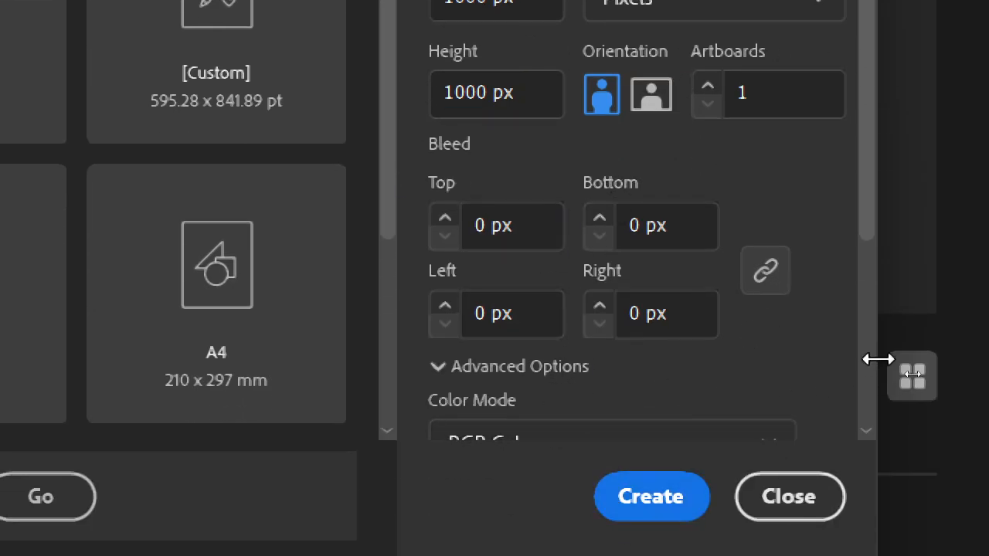
scroll(769, 359, down, 4)
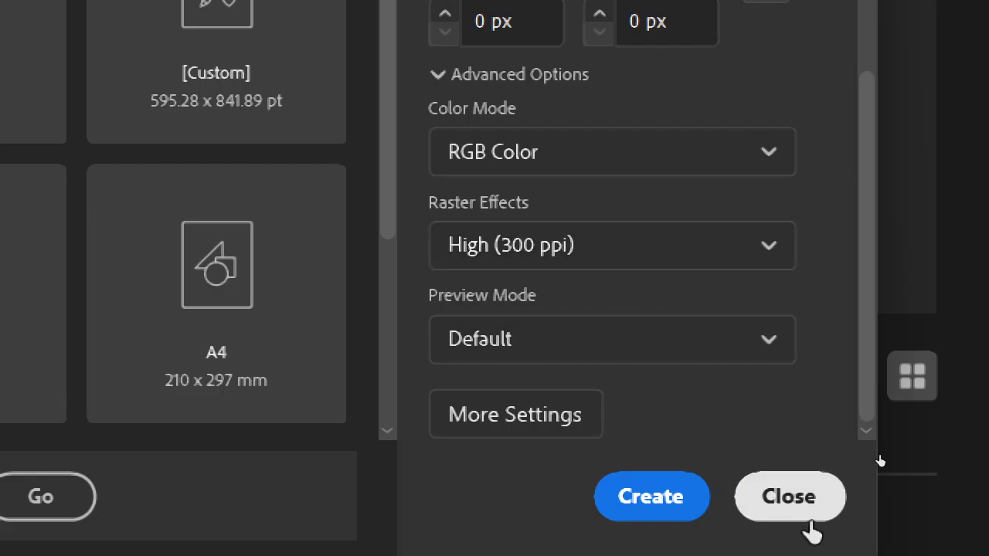
click(666, 513)
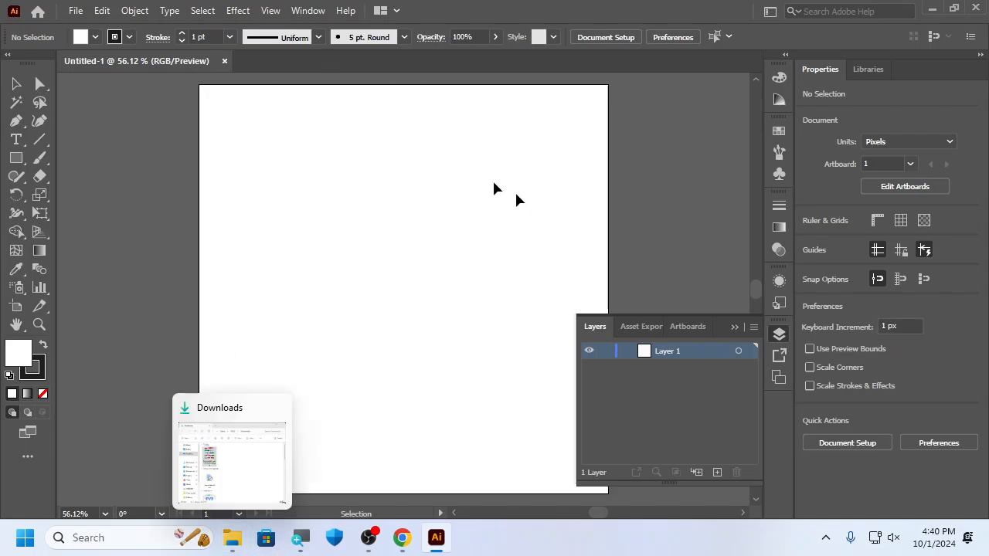
- Try placing the flags image from Downloads near the middle of the artboard, and delete it
click(932, 7)
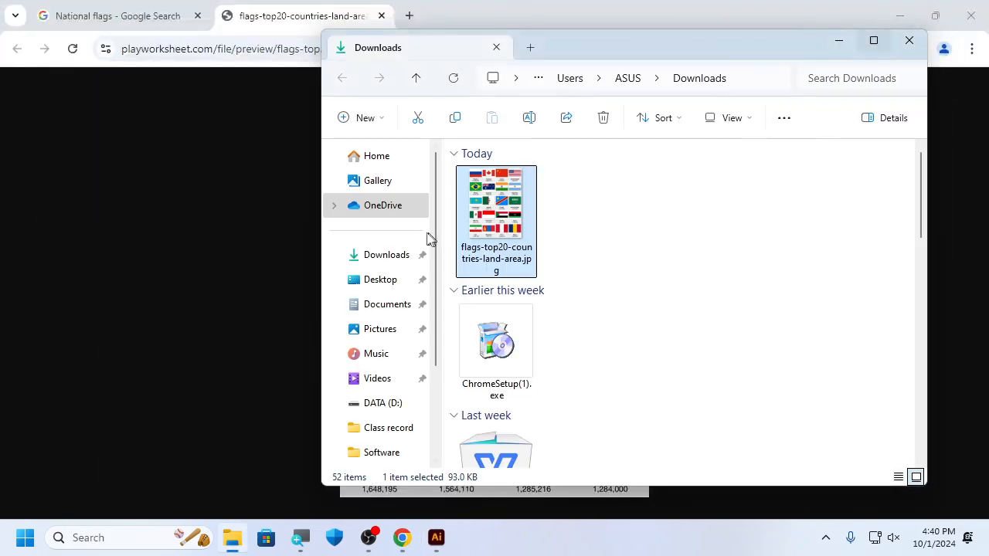
drag(485, 219, 402, 250)
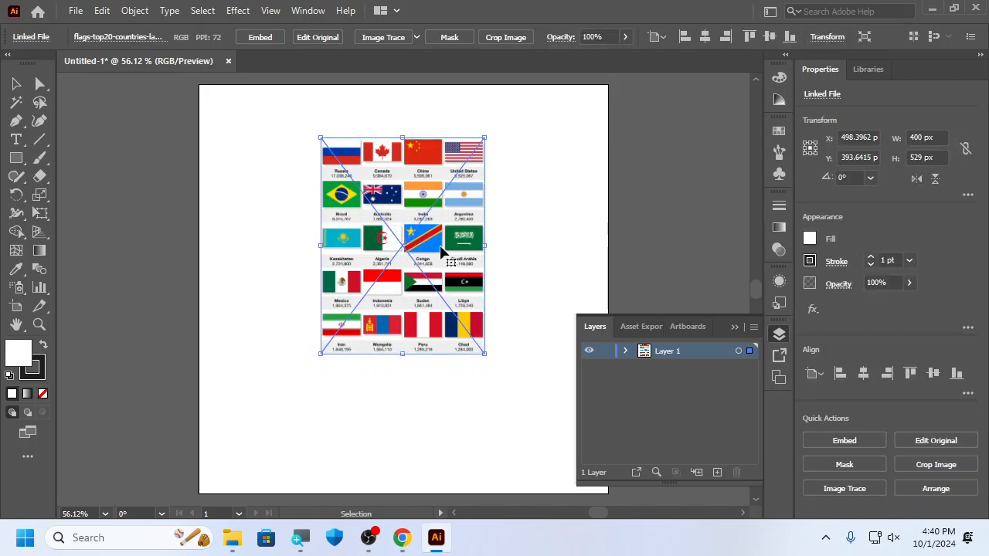
key(Delete)
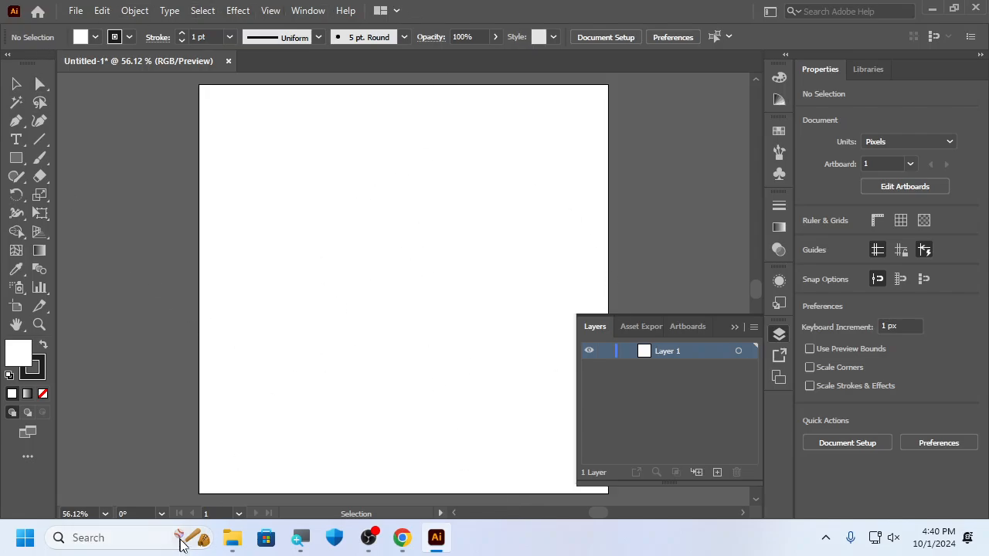
- Place flags-top20-countries-land-area.jpg from Downloads in the upper-left area of the artboard, nudge it slightly inward and deselect it
click(232, 537)
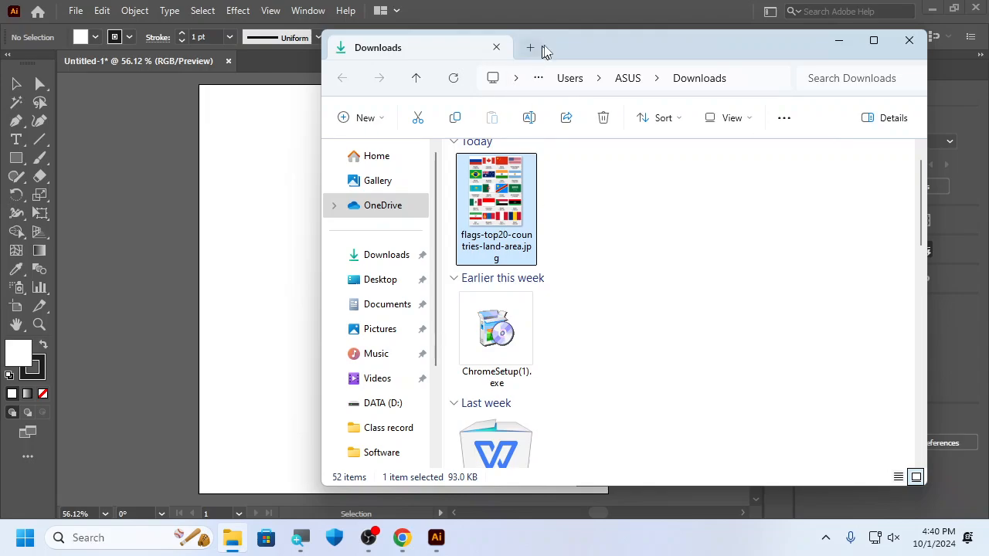
drag(586, 48, 638, 71)
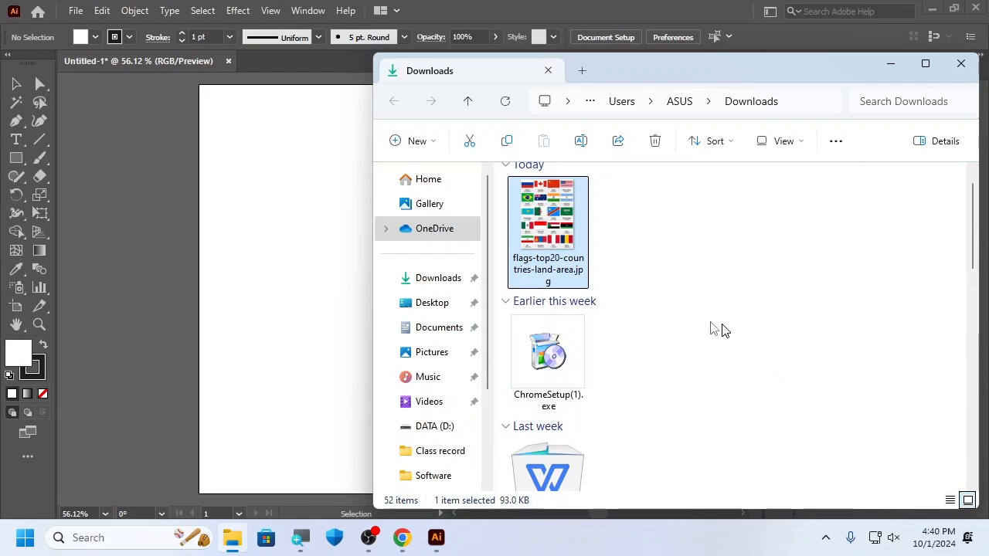
drag(554, 227, 281, 225)
click(324, 397)
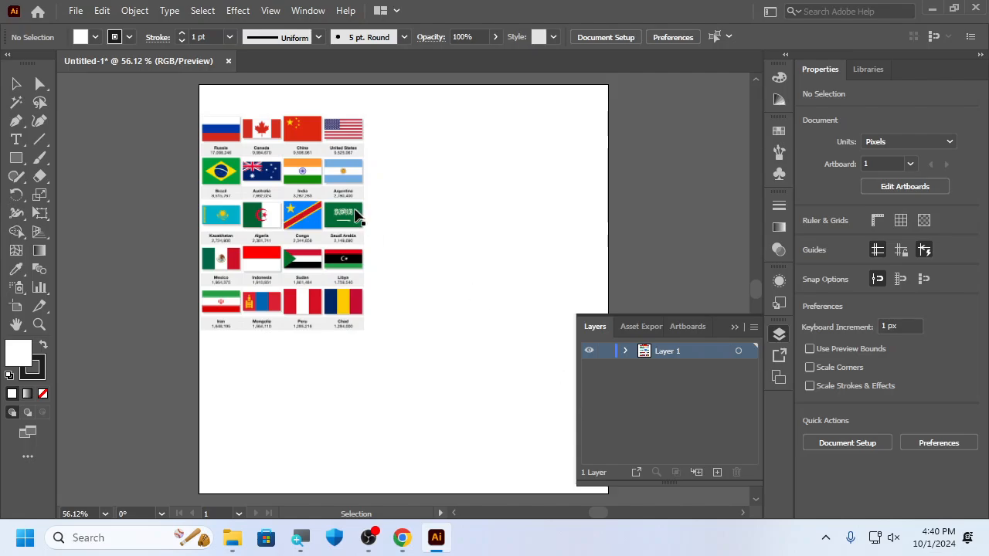
click(314, 208)
click(415, 245)
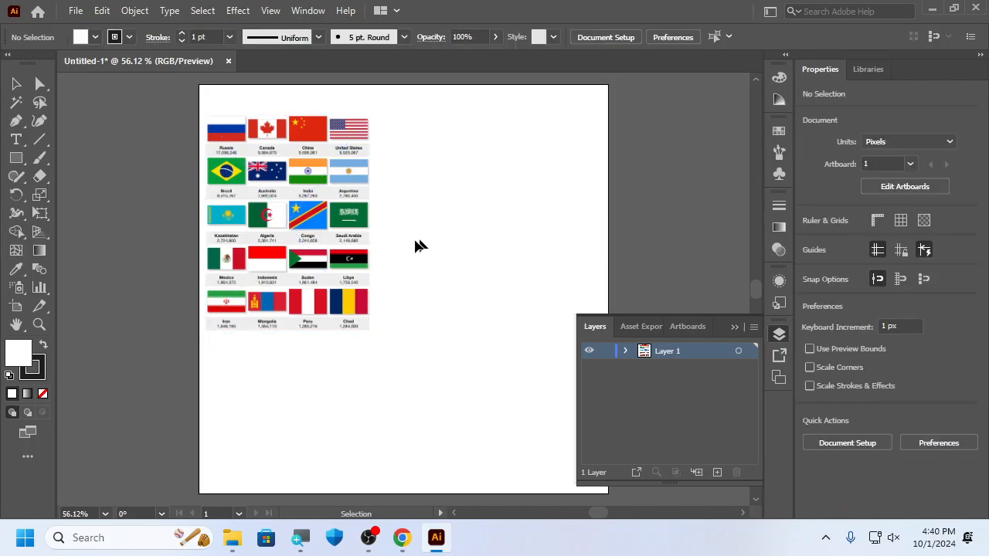
- Delete the placed flags image from the upper-left area of the artboard
click(333, 246)
key(Delete)
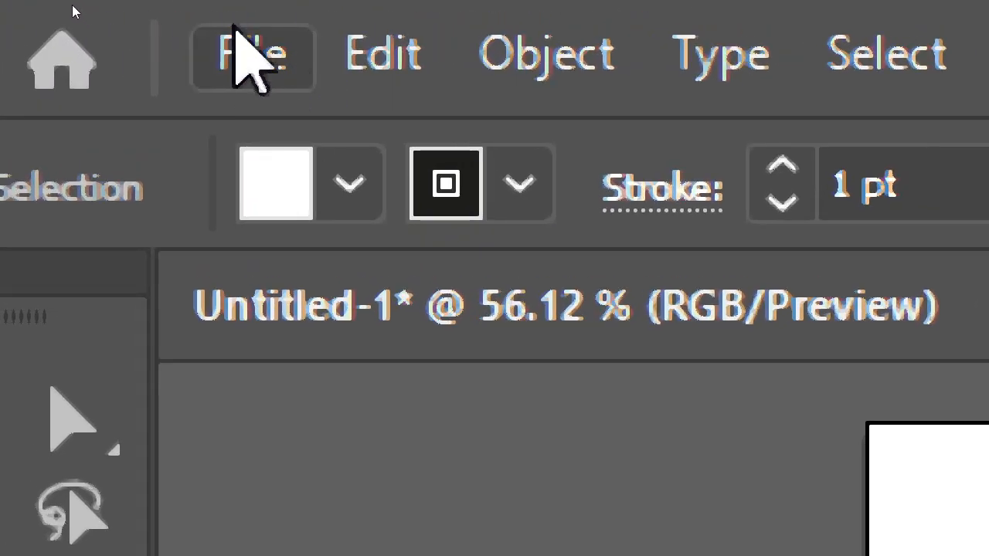
click(235, 31)
key(Escape)
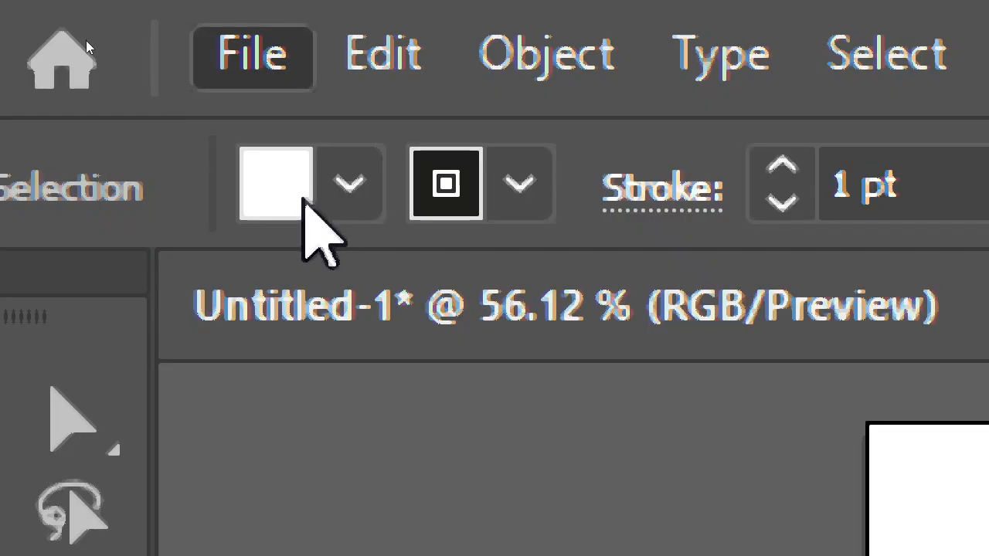
- Try placing flags-top20-countries-land-area.jpg from Downloads as a linked image centred at about X 308, Y 466 px, and delete it
click(76, 10)
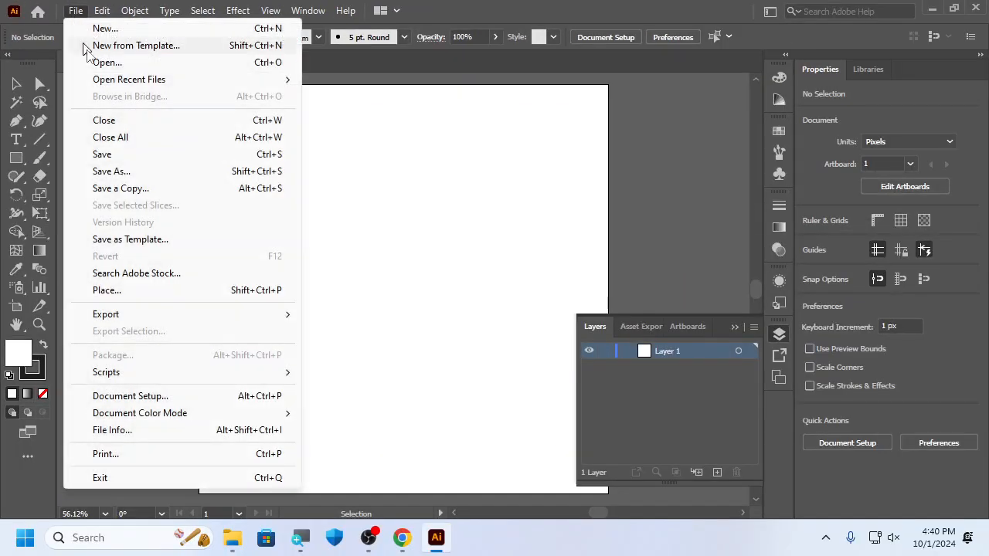
click(148, 292)
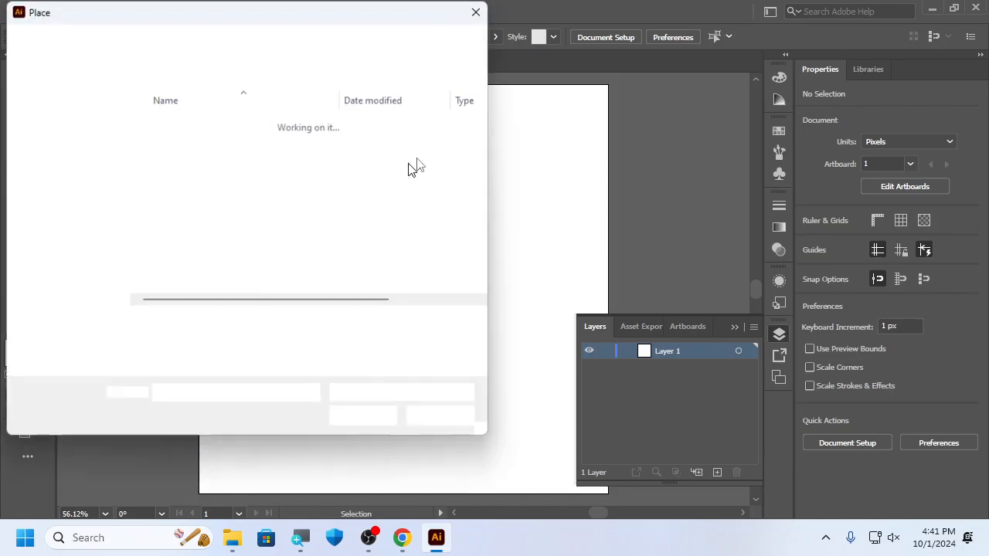
drag(336, 11, 472, 27)
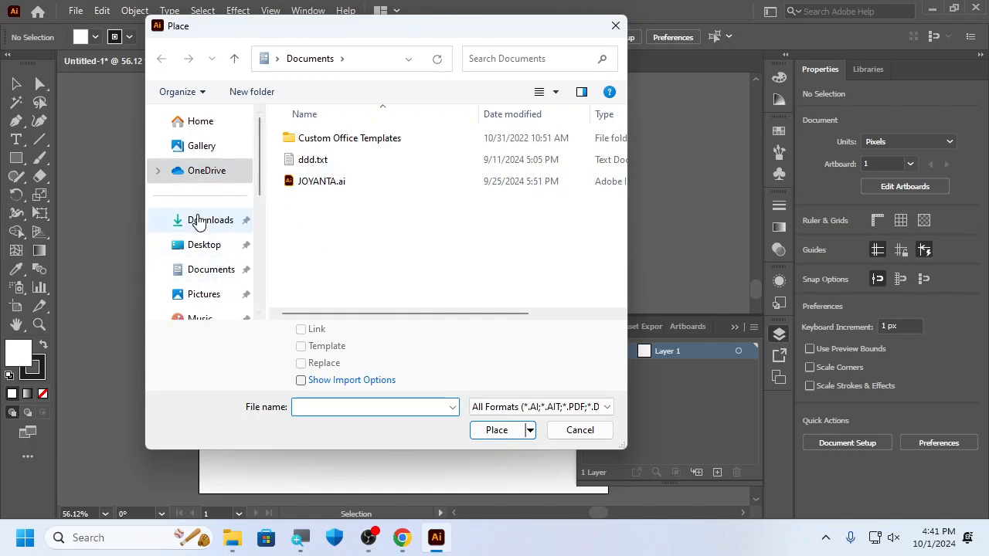
click(210, 224)
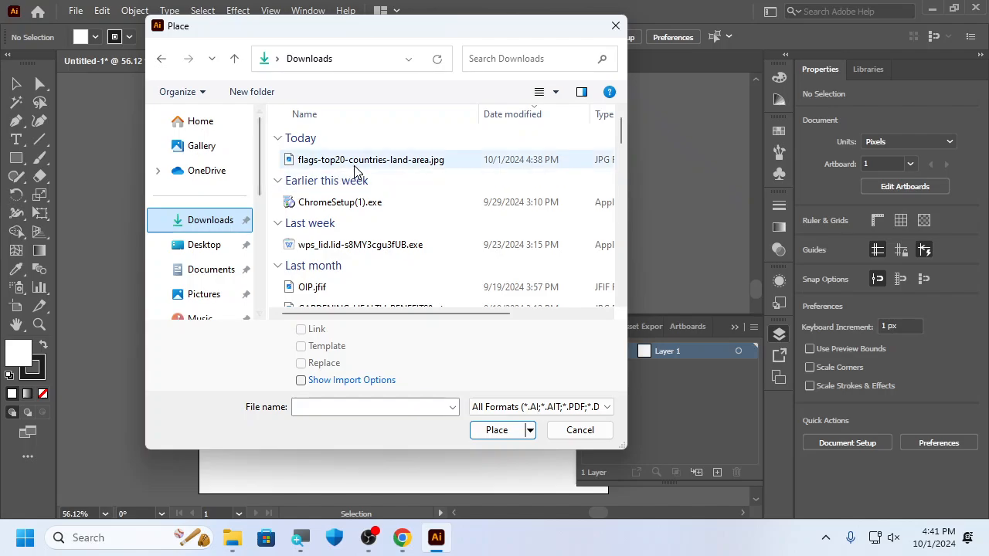
click(356, 166)
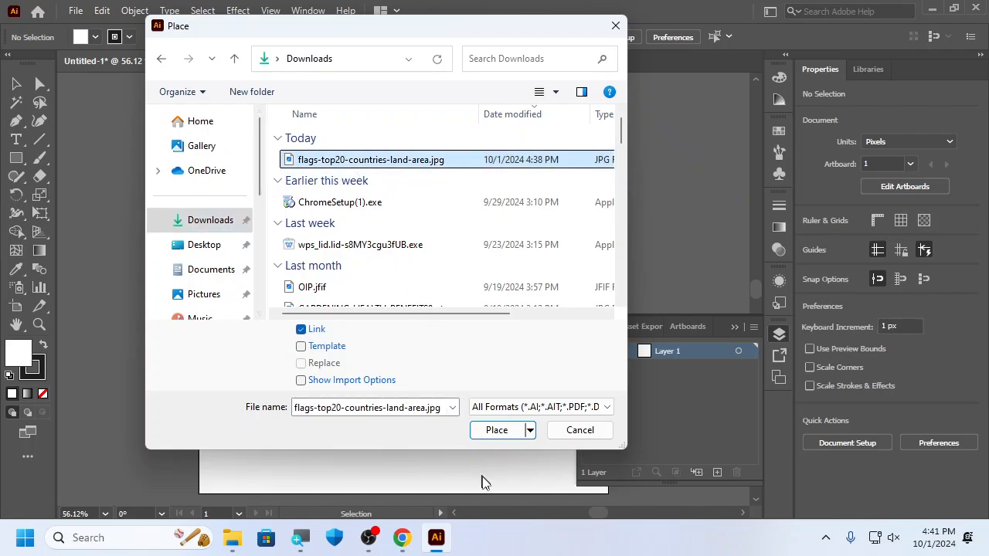
click(502, 434)
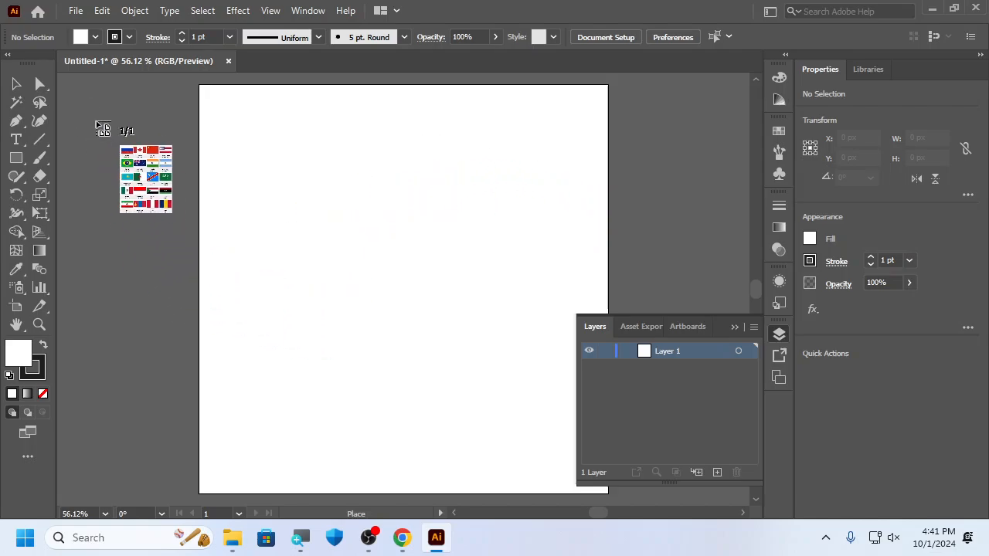
click(242, 167)
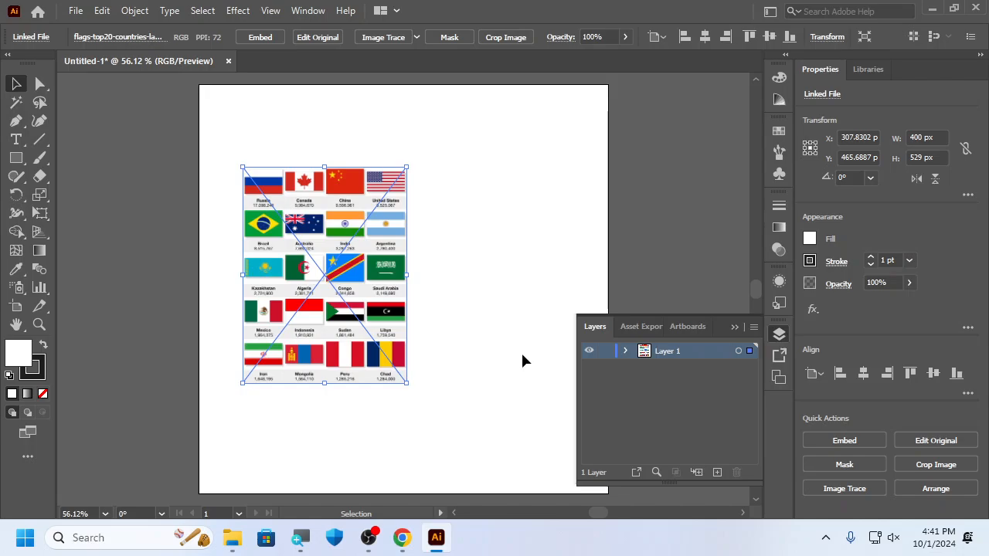
click(482, 234)
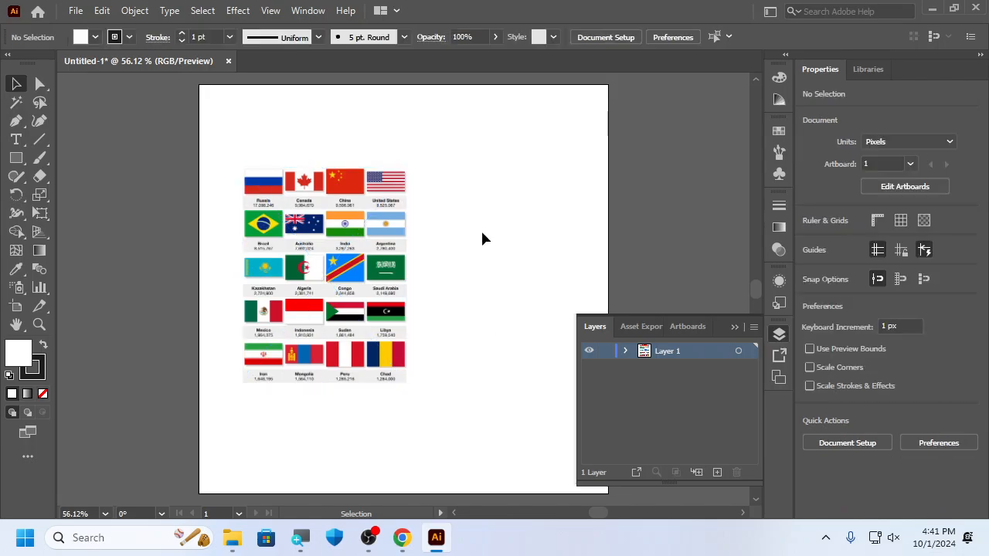
click(392, 315)
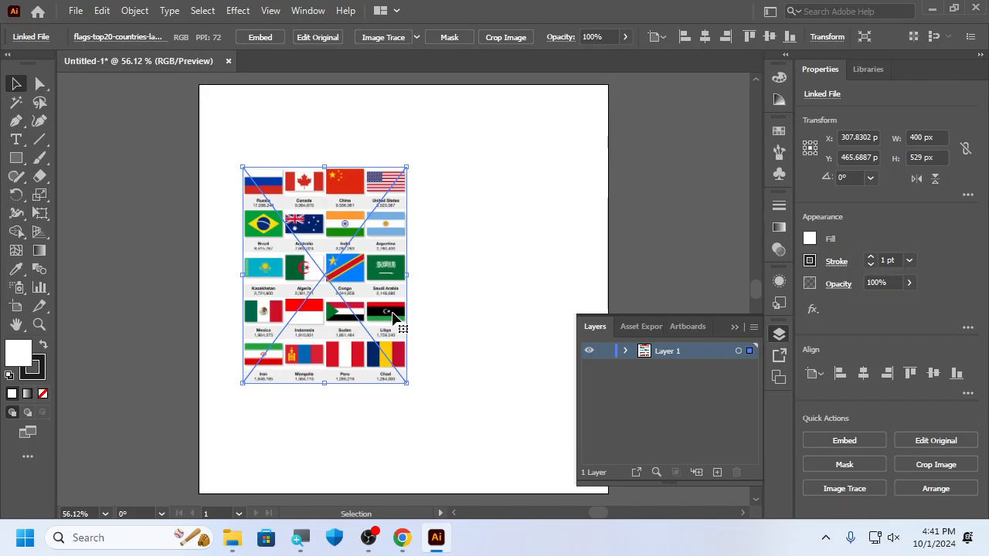
key(Delete)
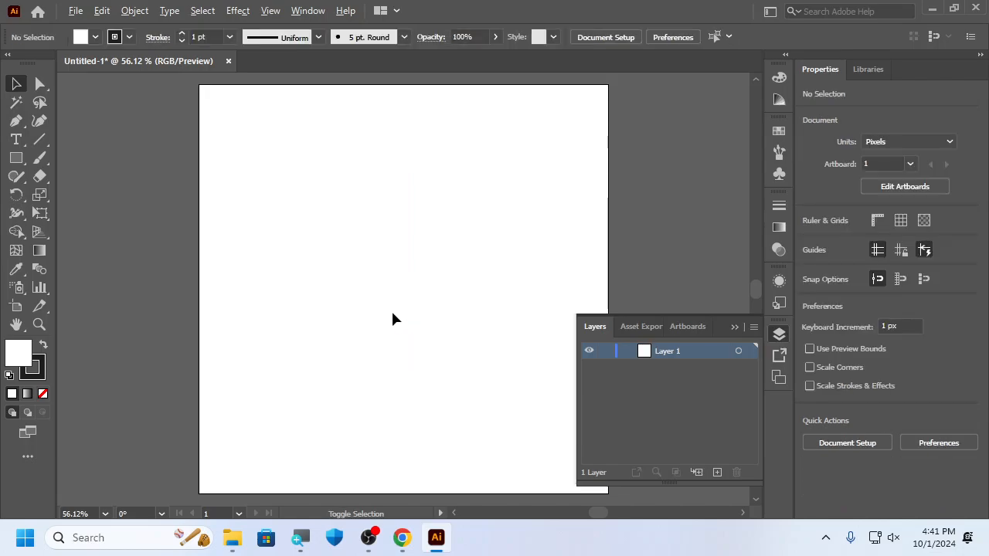
key(ctrl+shift+p)
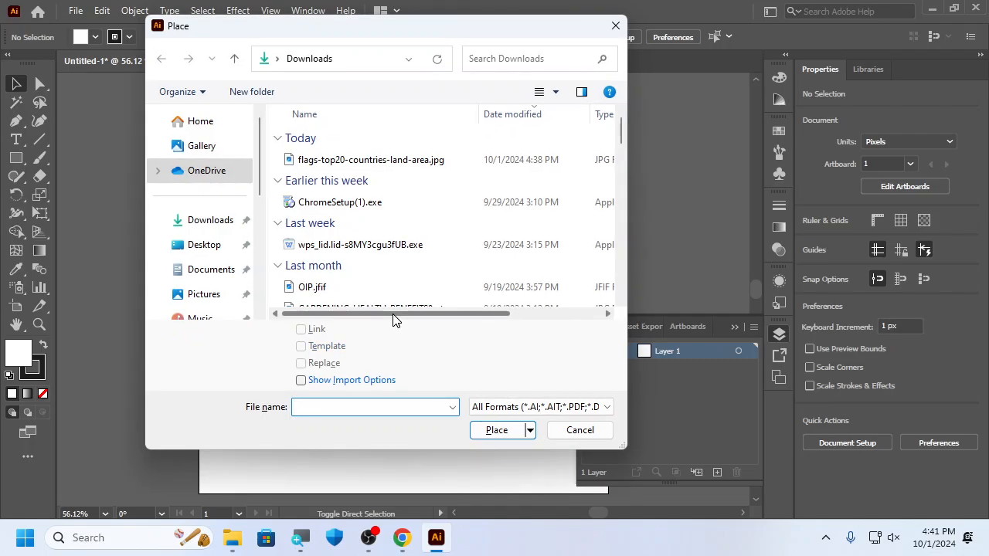
click(349, 163)
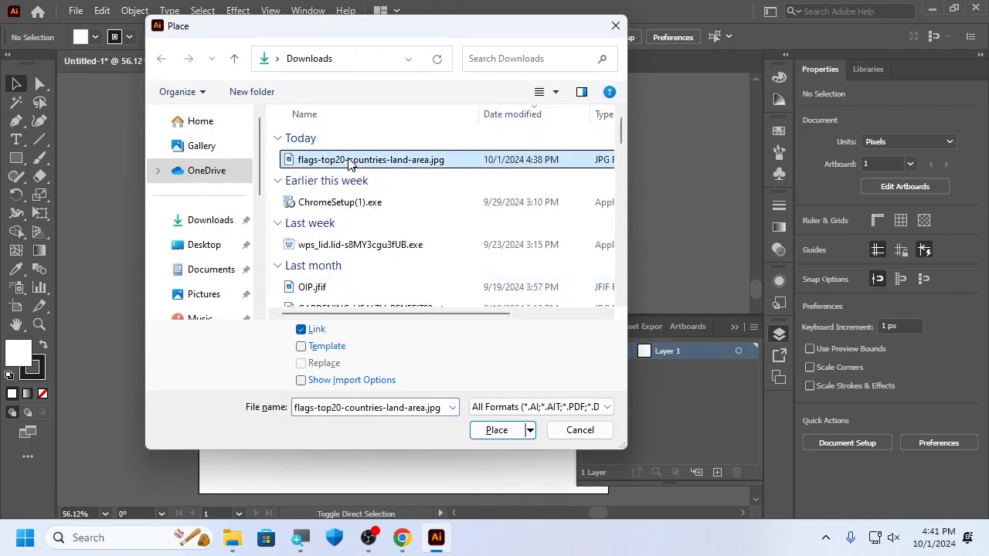
click(579, 429)
- Try placing the linked flags image from Downloads again, centred at about X 393, Y 439 px, and delete it
click(77, 10)
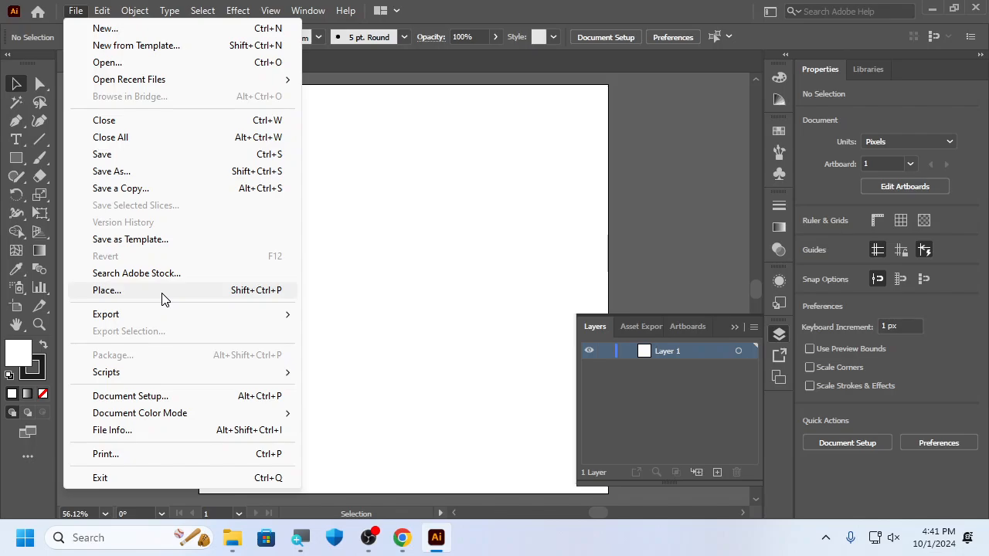
click(162, 299)
click(322, 162)
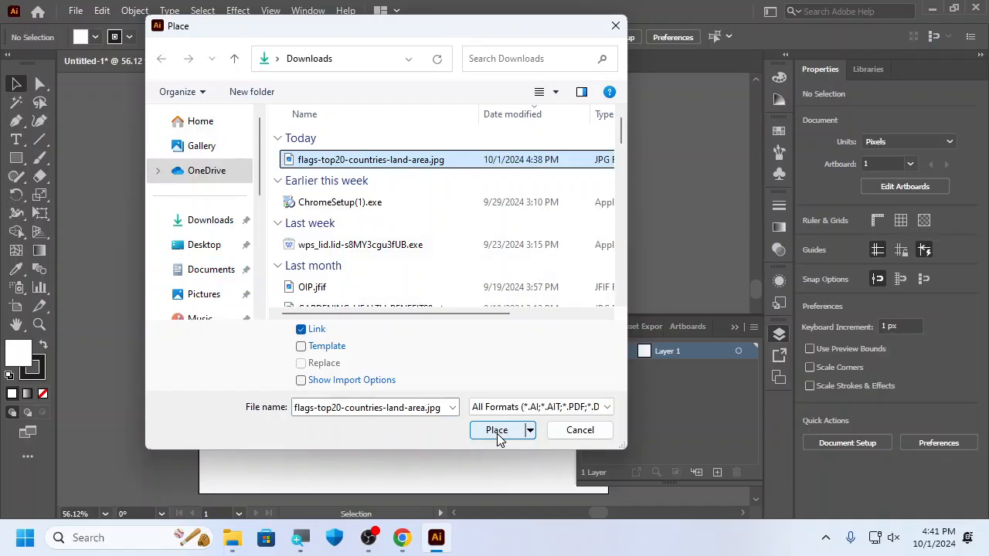
click(438, 350)
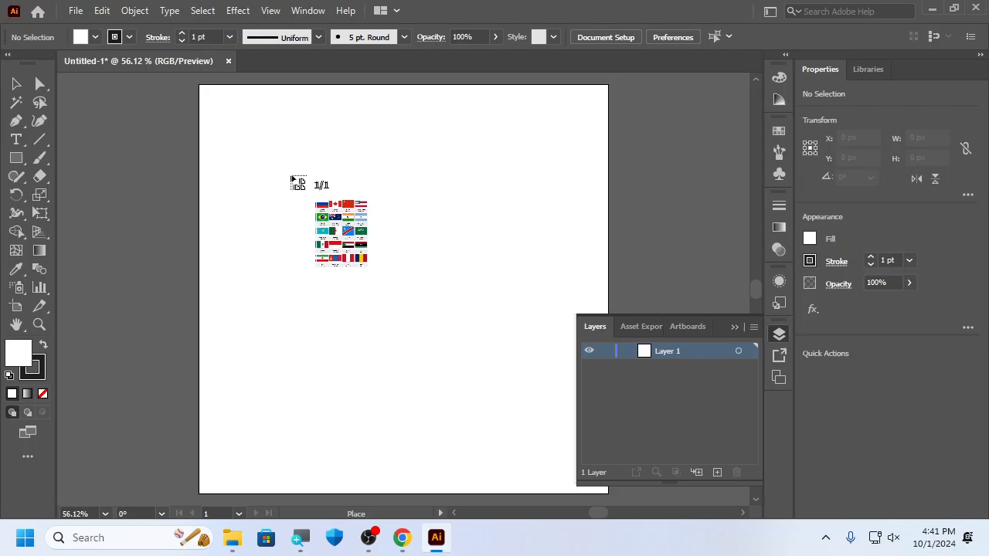
key(Escape)
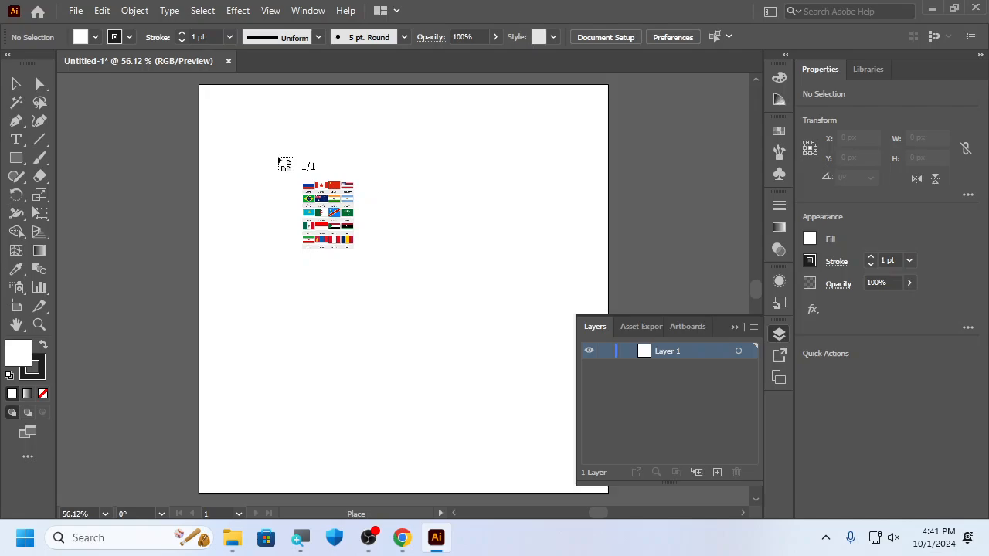
click(277, 155)
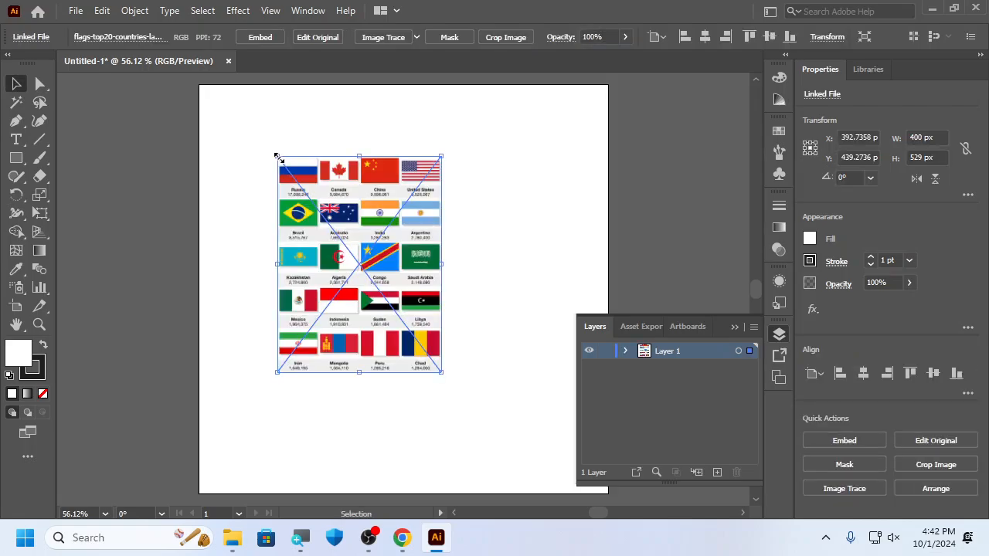
click(551, 185)
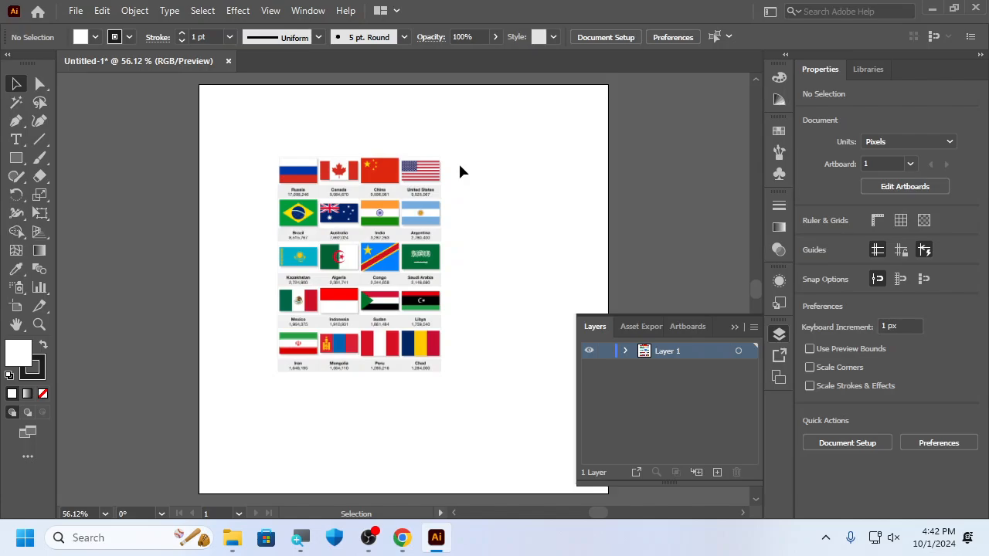
click(402, 209)
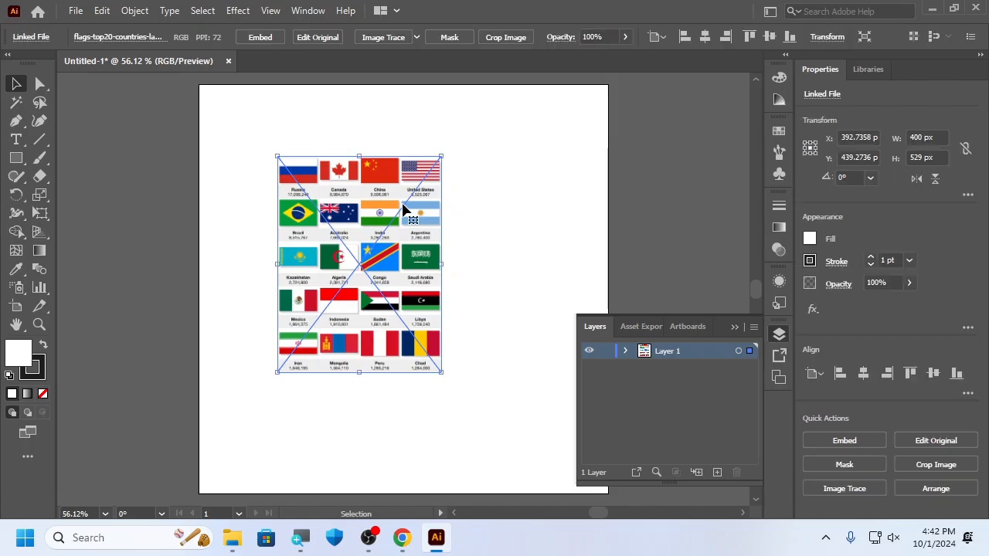
key(Delete)
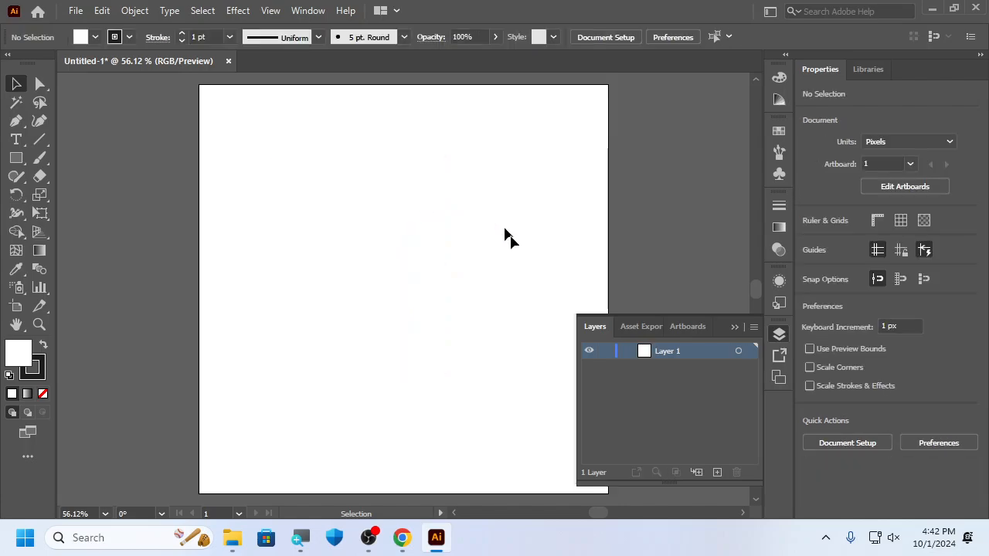
- Switch to Chrome and copy the full-size flags-top20-countries-land-area.jpg image from its preview page
click(399, 541)
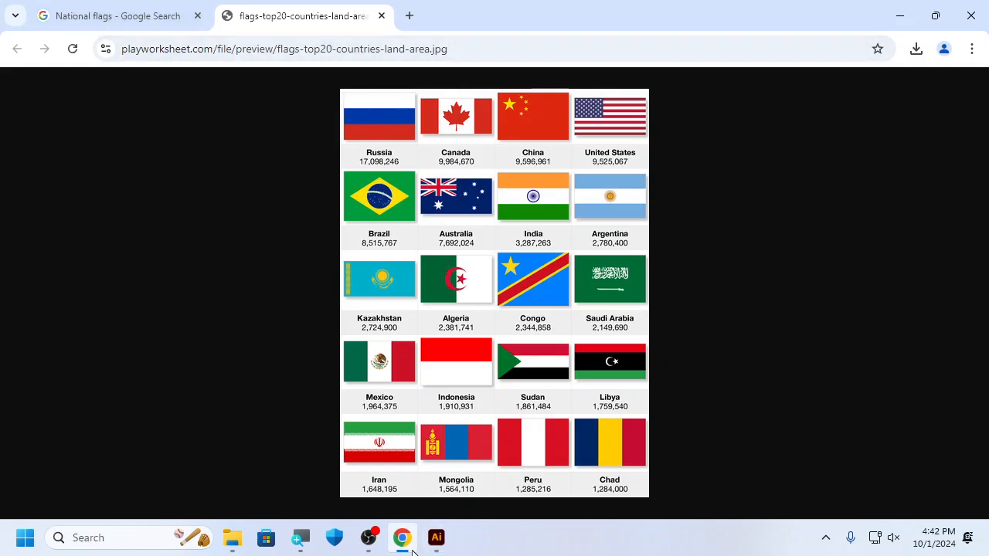
click(108, 25)
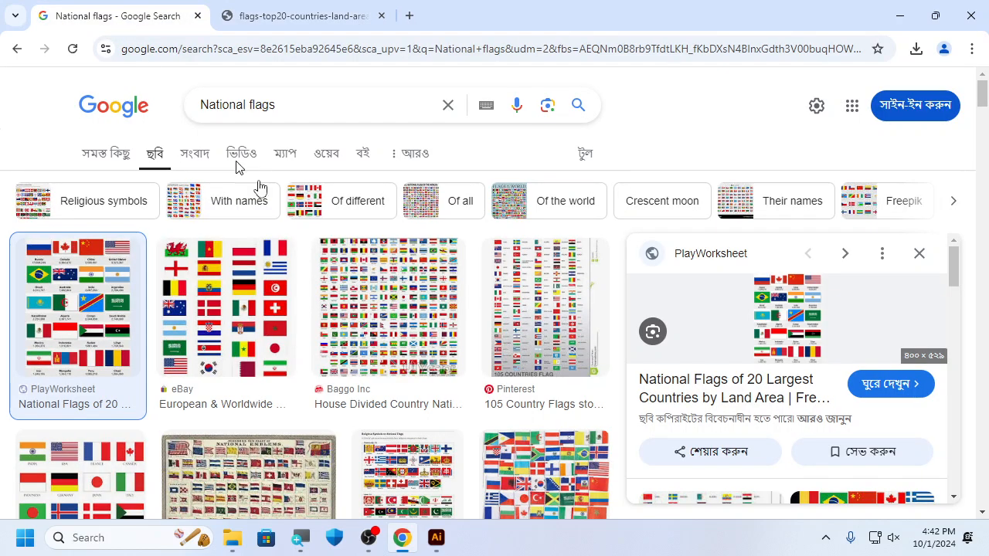
click(338, 17)
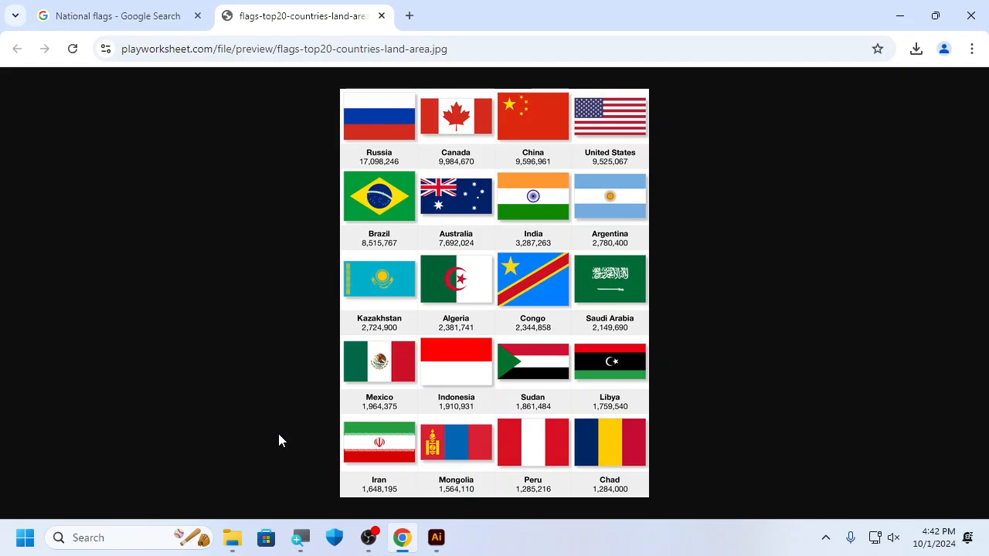
right_click(411, 209)
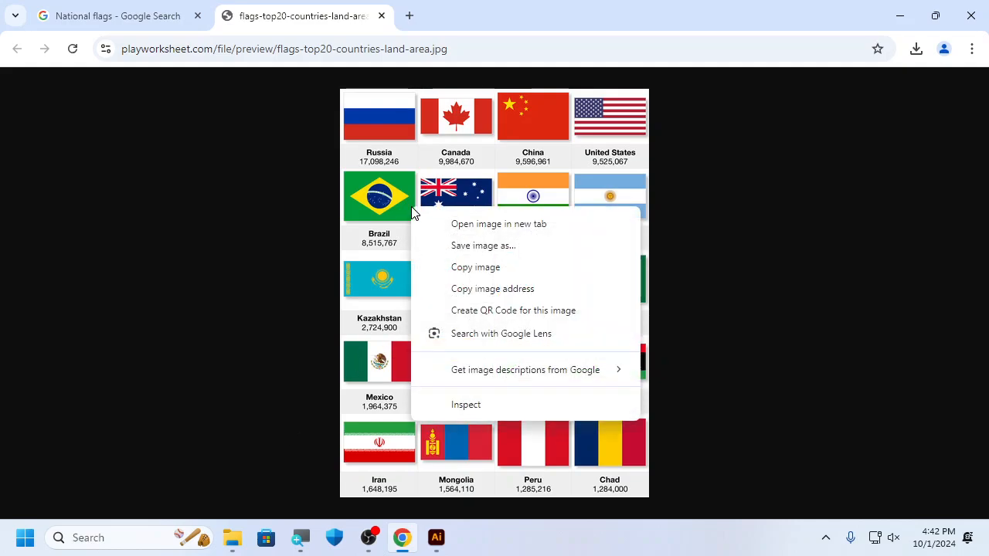
click(491, 267)
right_click(445, 227)
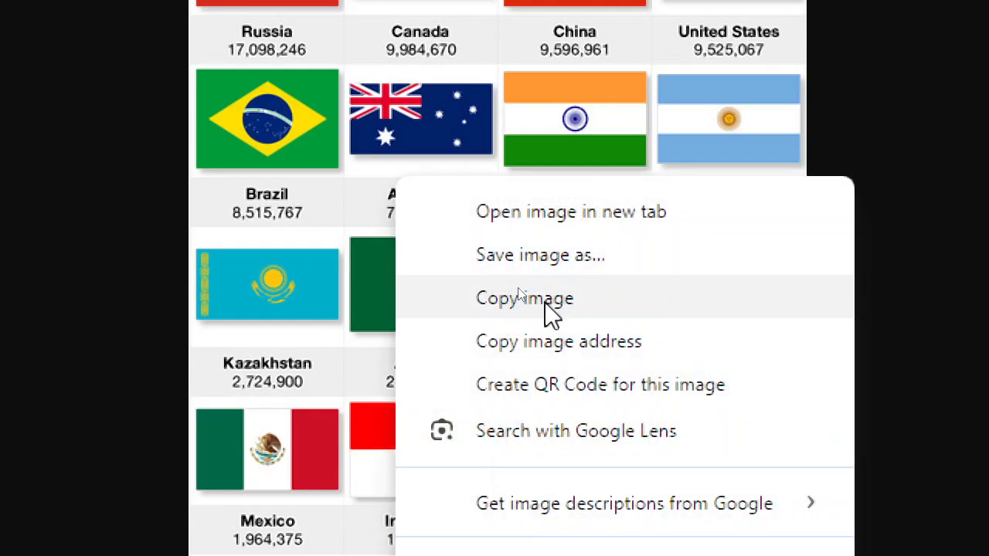
click(544, 311)
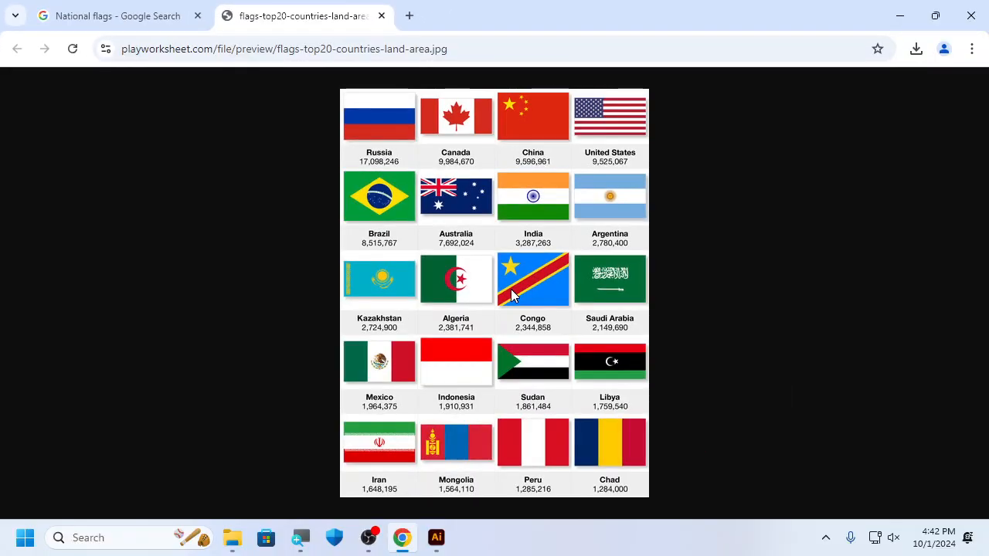
- Return to Illustrator, paste the copied flags image and move it toward the artboard's upper left, to about X 347, Y 361 px
click(431, 552)
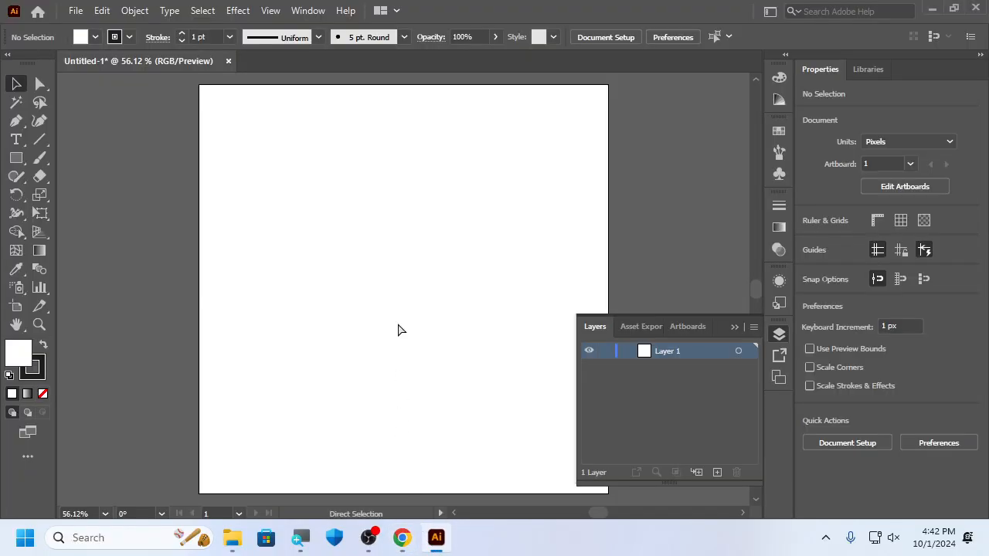
key(ctrl+v)
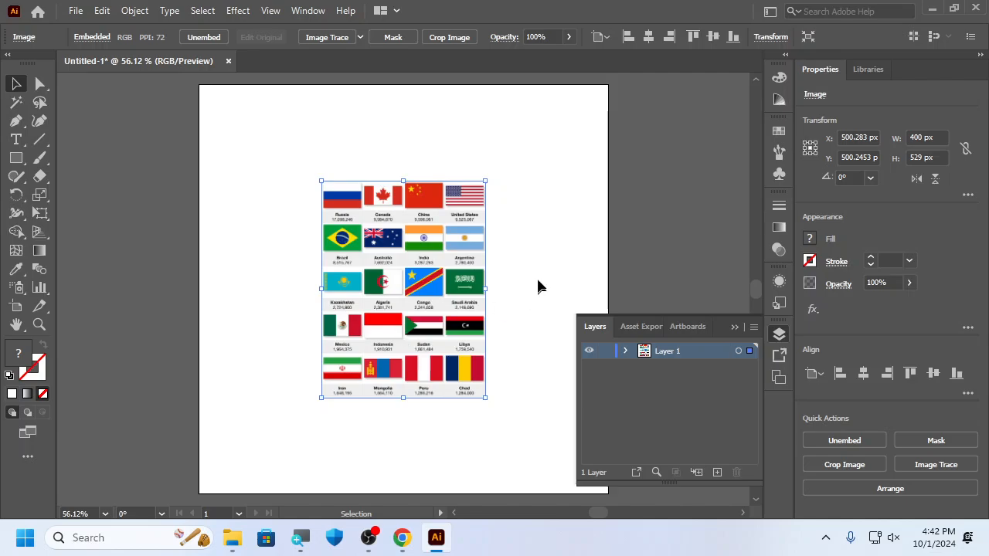
click(505, 276)
drag(428, 309, 364, 258)
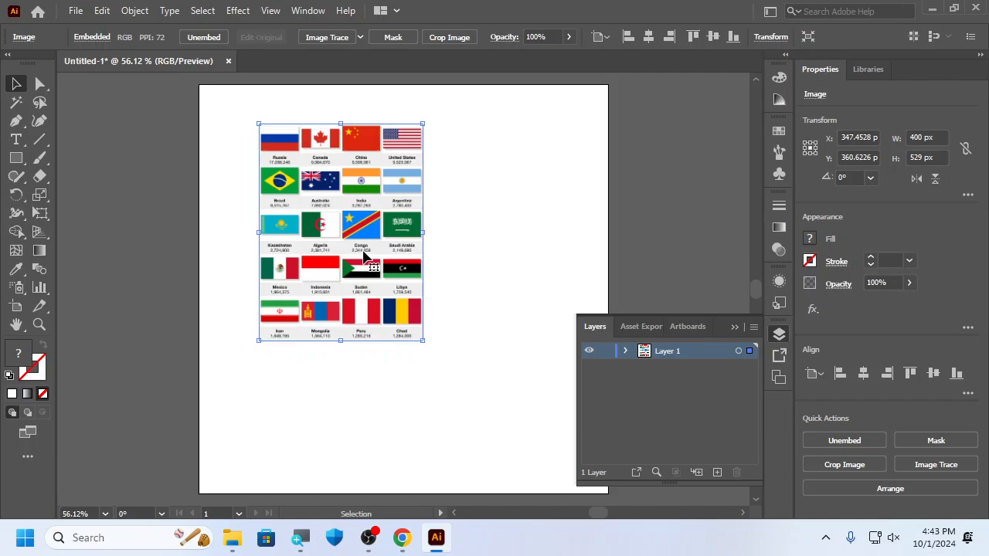
click(696, 169)
click(324, 216)
click(368, 539)
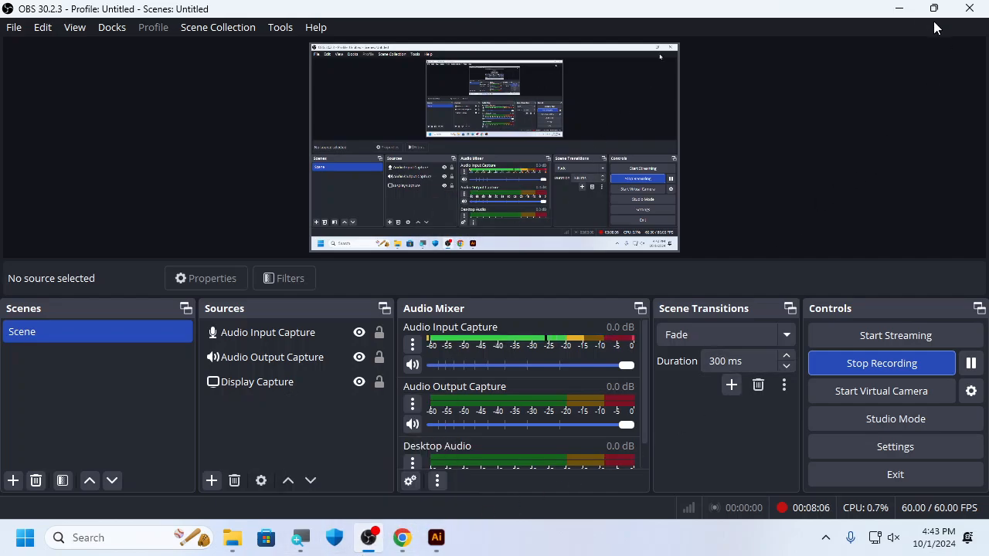
click(908, 7)
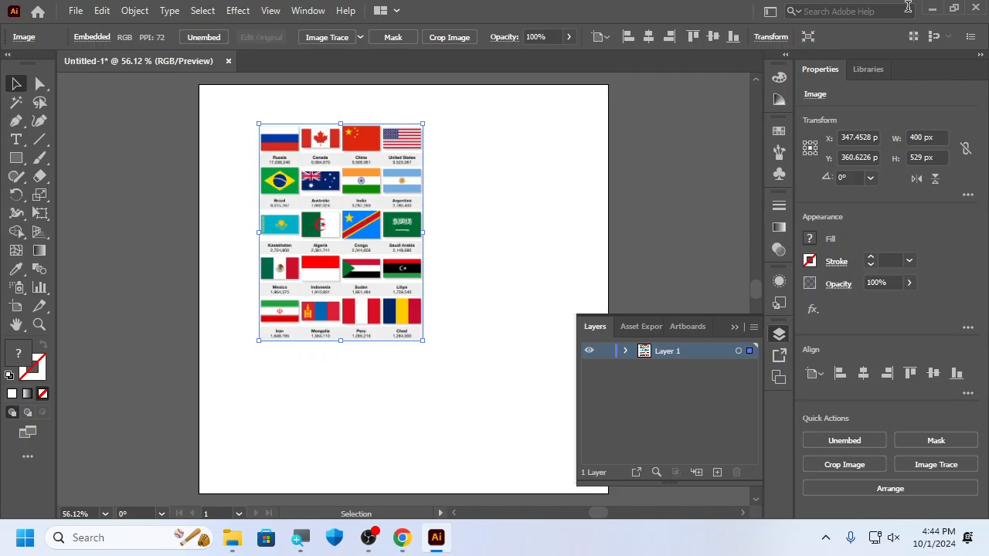
click(369, 537)
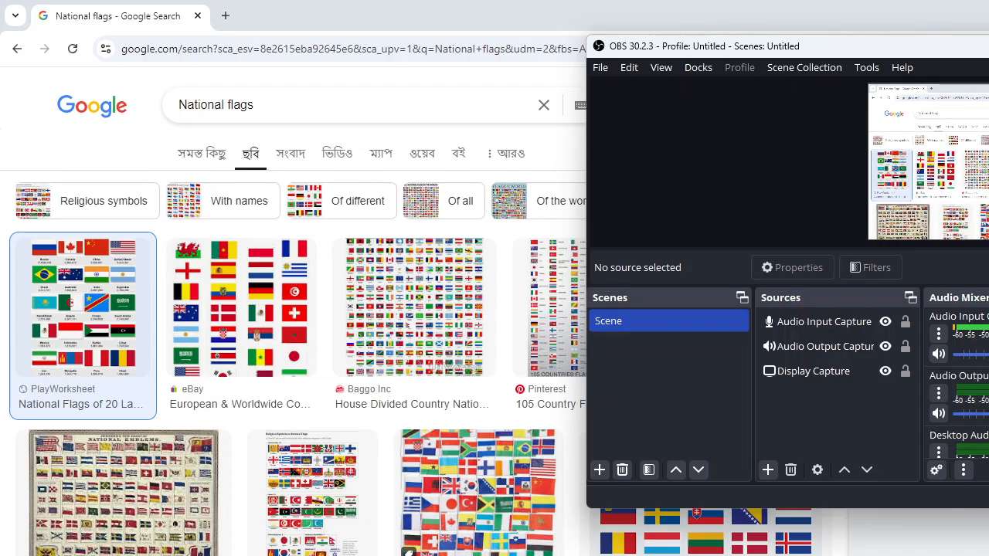
drag(988, 48, 753, 69)
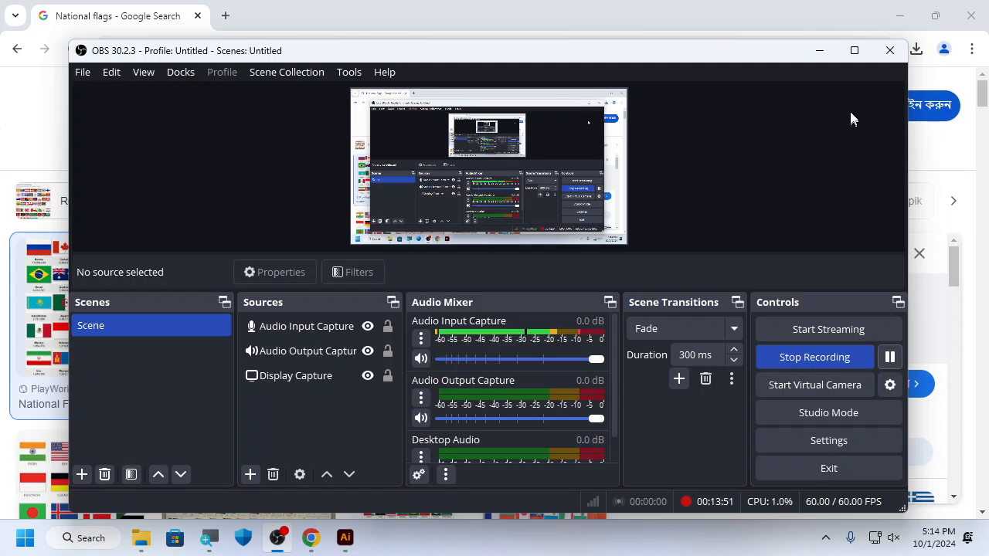
- Return to Illustrator and delete the pasted flags image from the artboard
click(820, 50)
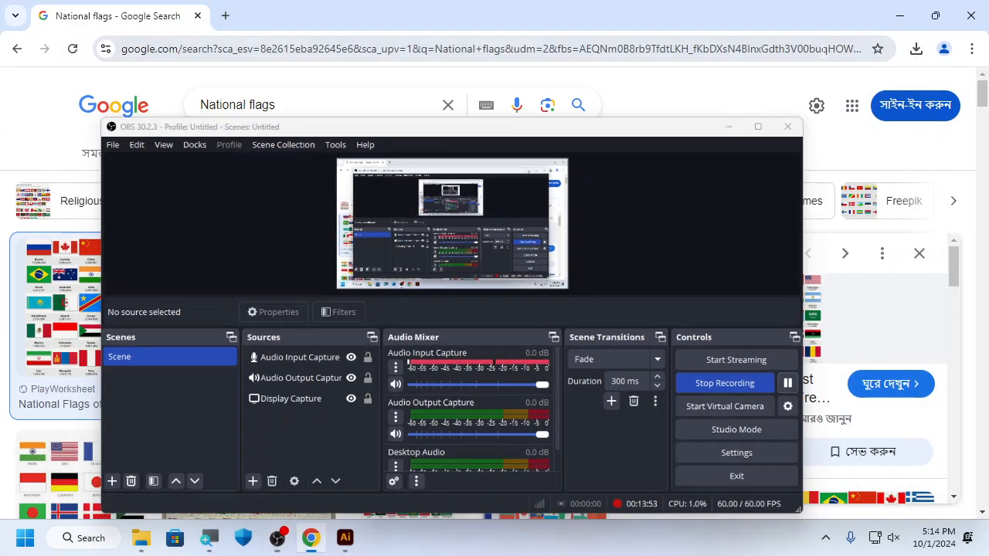
click(900, 15)
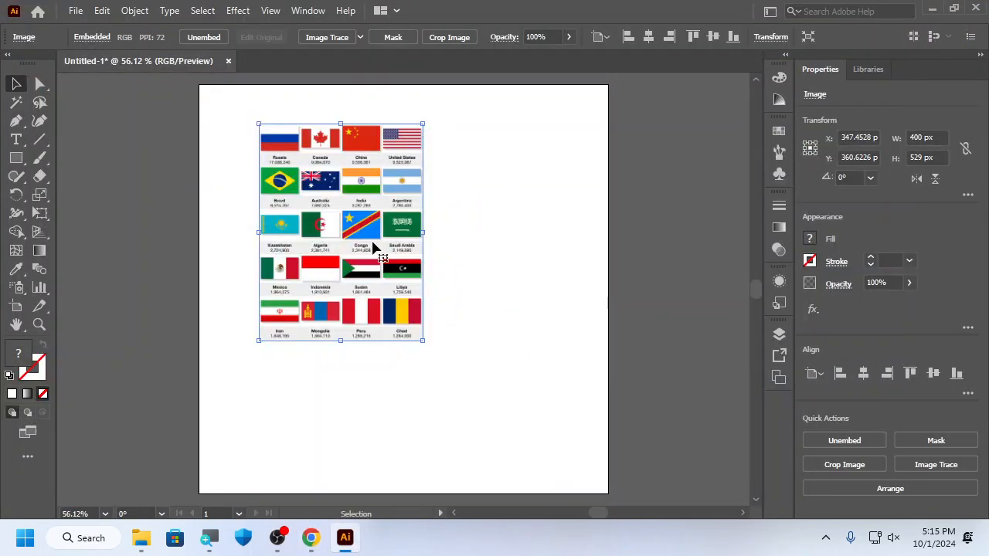
key(Delete)
- Place flags-top20-countries-land-area.jpg from Downloads as a linked image and move it near the artboard's centre
click(141, 538)
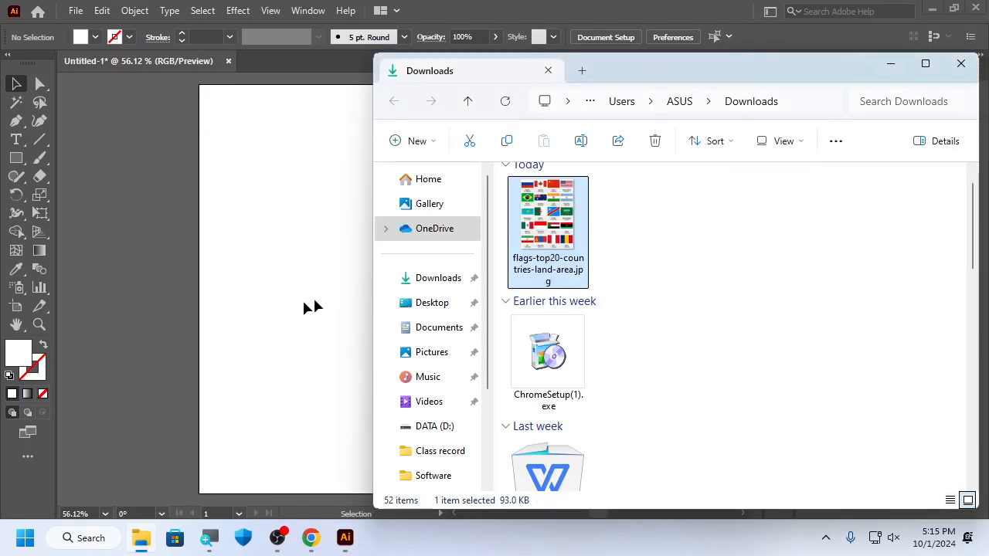
drag(548, 232, 274, 249)
click(349, 456)
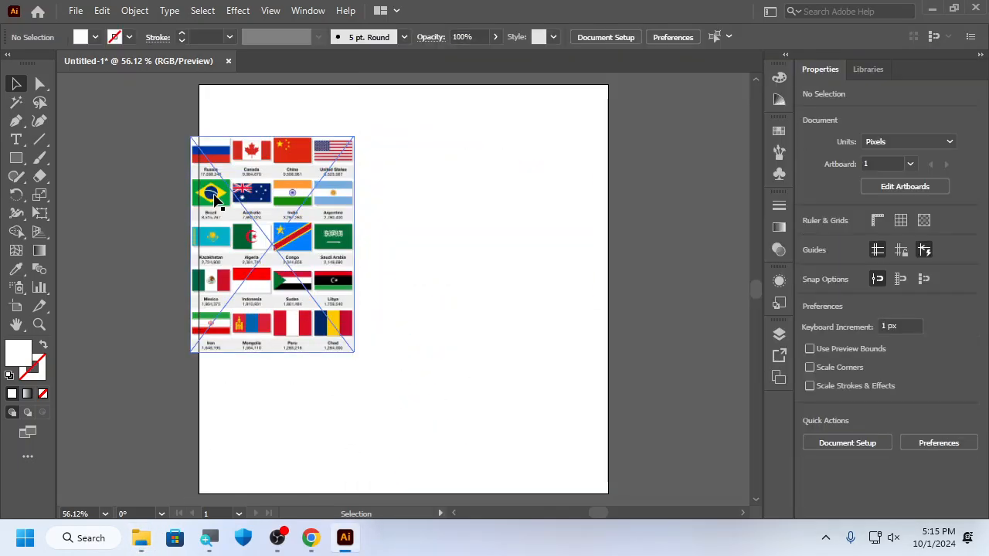
drag(309, 324, 463, 384)
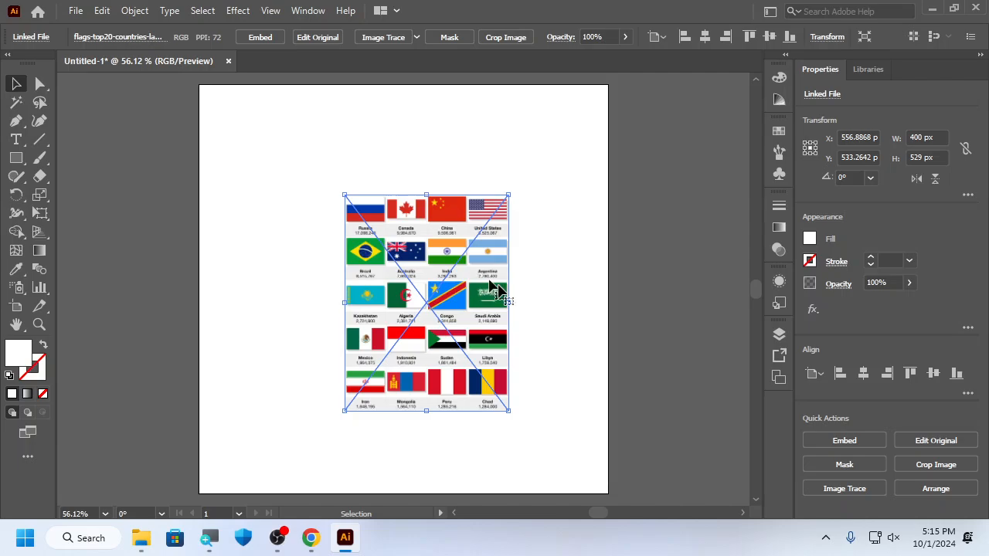
drag(492, 329, 477, 276)
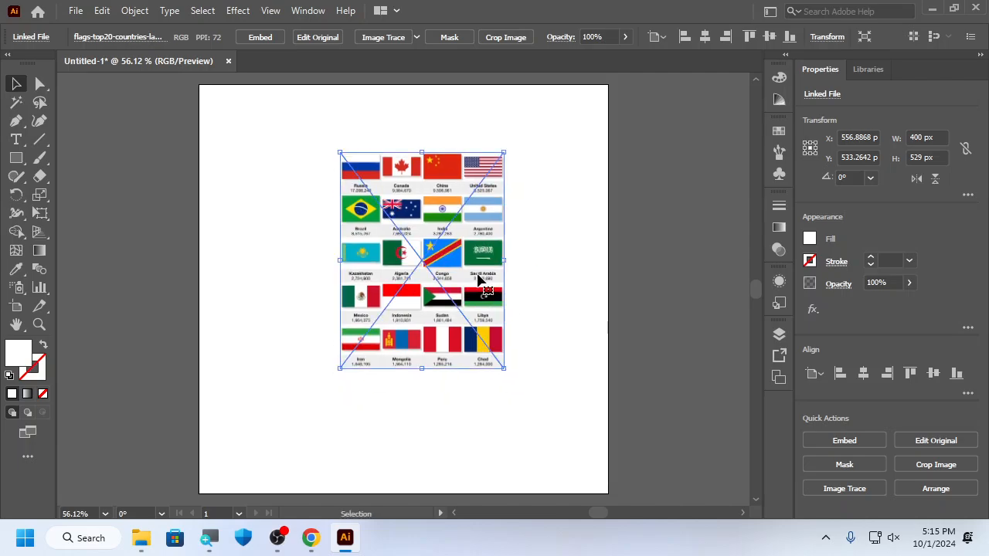
click(553, 270)
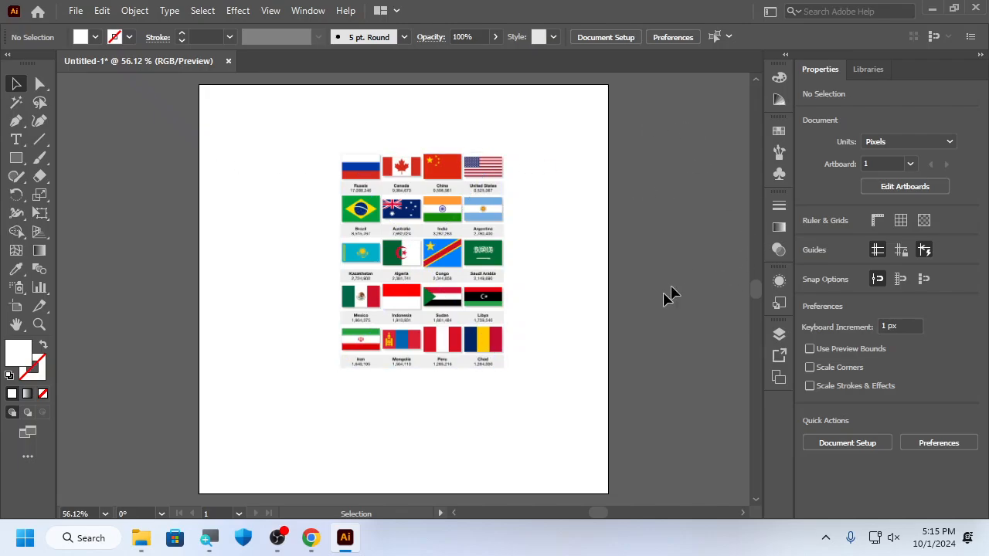
drag(428, 232, 413, 254)
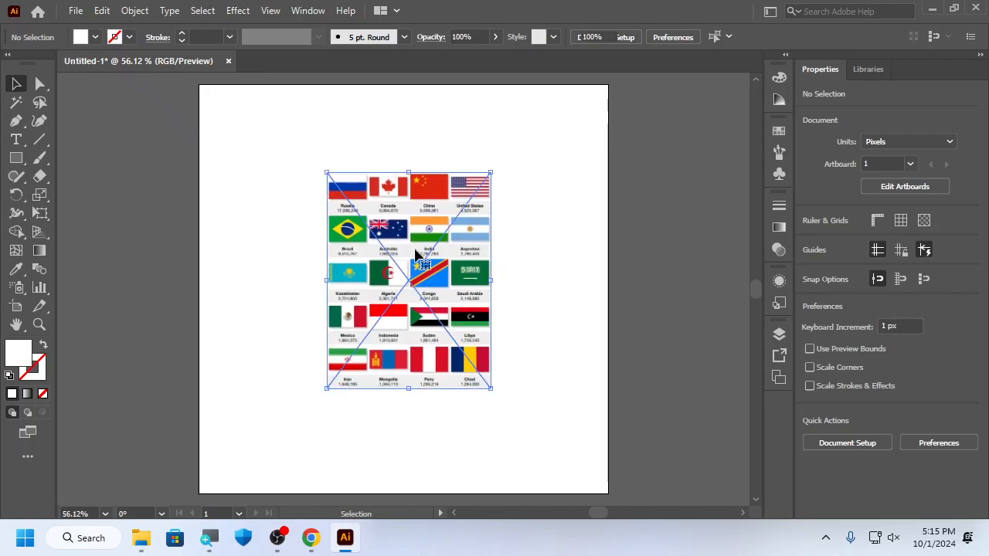
click(633, 340)
- Save the document as Untitled-1.ai in Downloads, in Illustrator 2020 format without including linked files
key(ctrl+s)
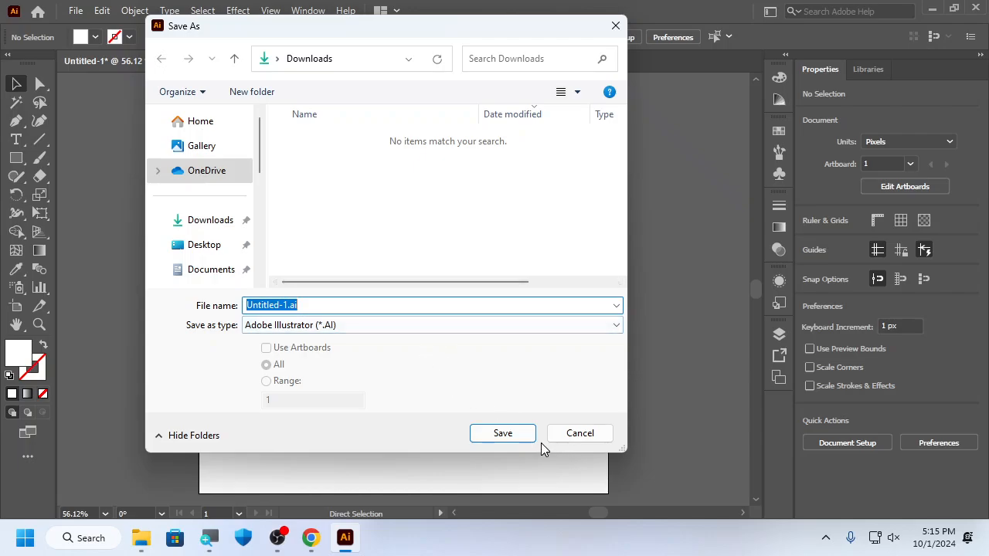
click(516, 440)
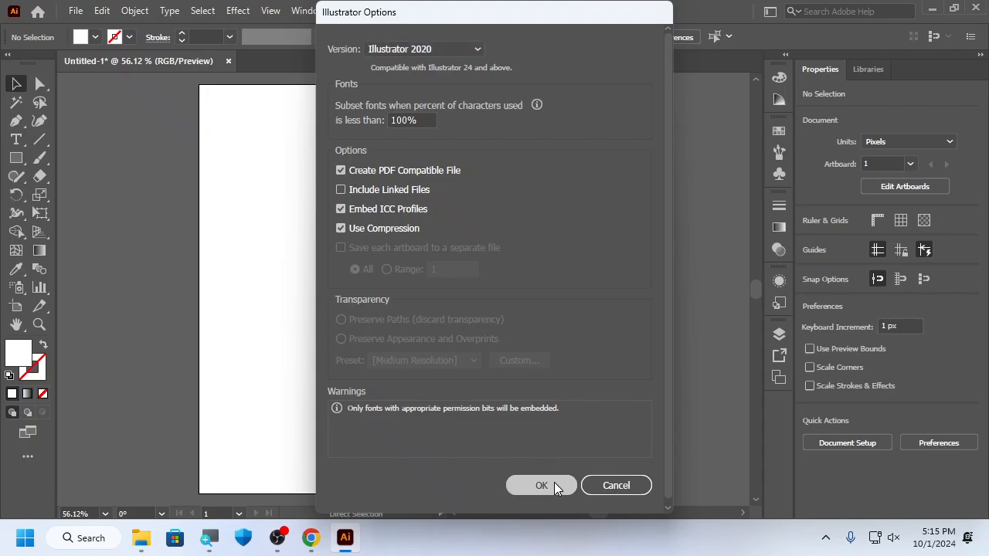
click(554, 483)
- Check the Illustrator and image files in Downloads, and close the Untitled-1.ai document
click(141, 538)
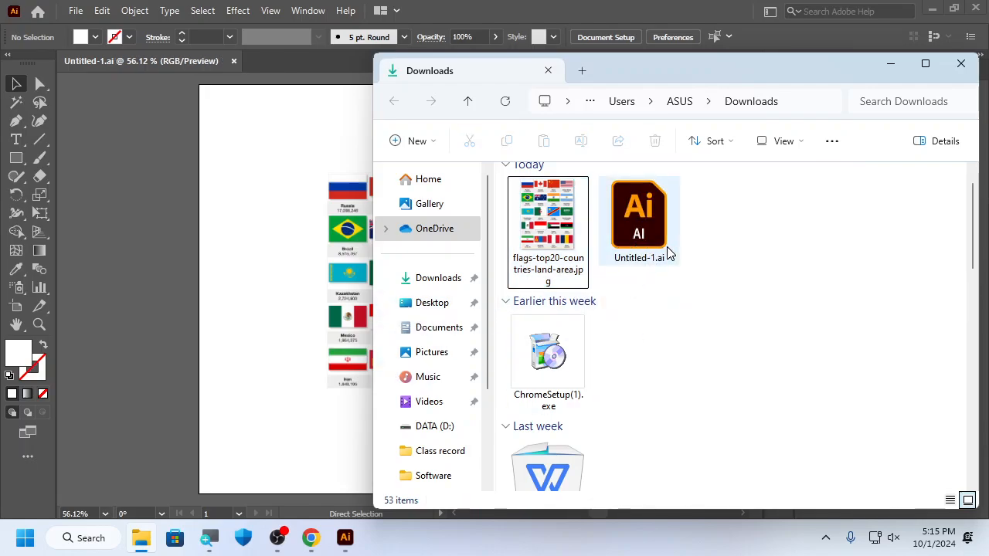
click(556, 224)
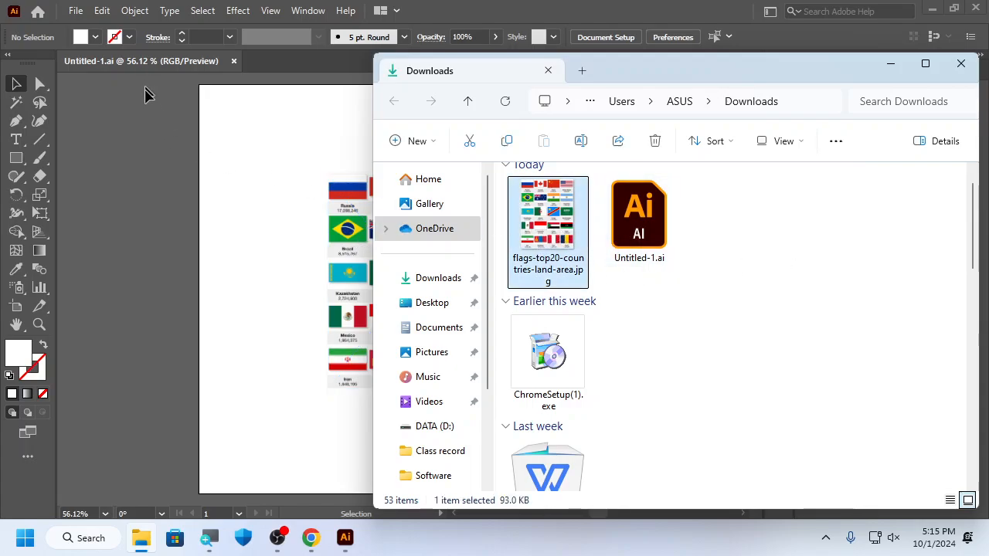
click(146, 93)
click(234, 61)
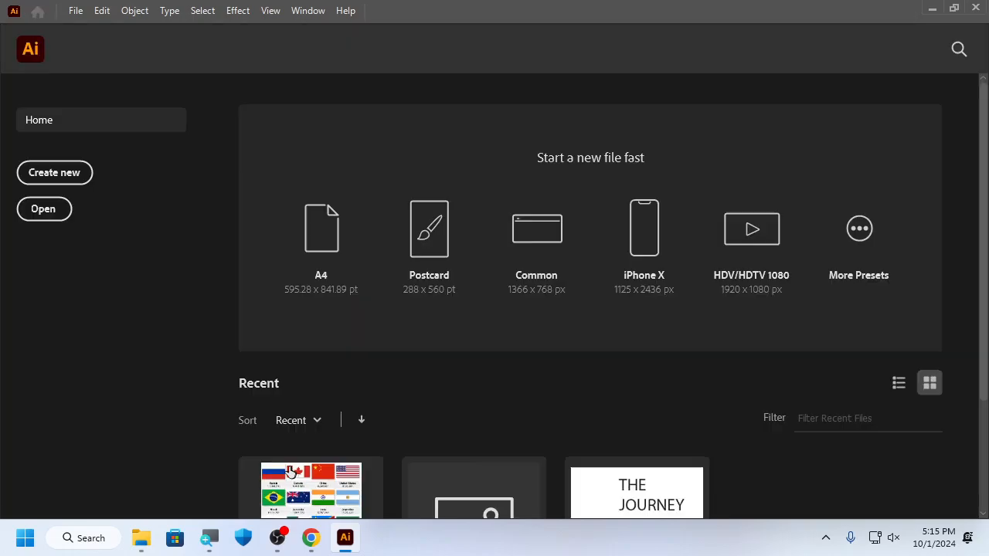
- Delete the source image flags-top20-countries-land-area.jpg from the Downloads folder
click(141, 538)
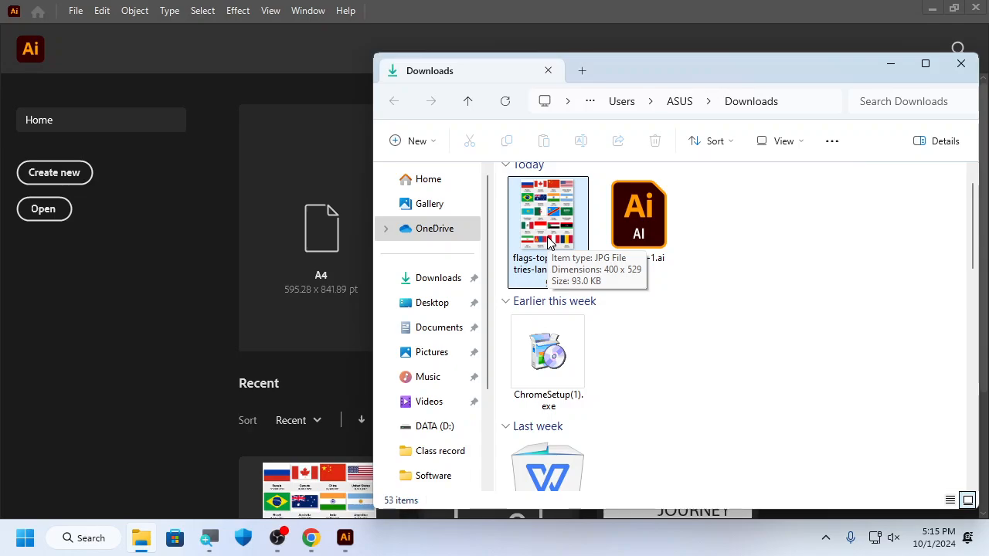
drag(556, 232, 799, 290)
mouse_move(645, 232)
mouse_down()
mouse_move(658, 236)
mouse_move(649, 238)
mouse_up()
click(717, 238)
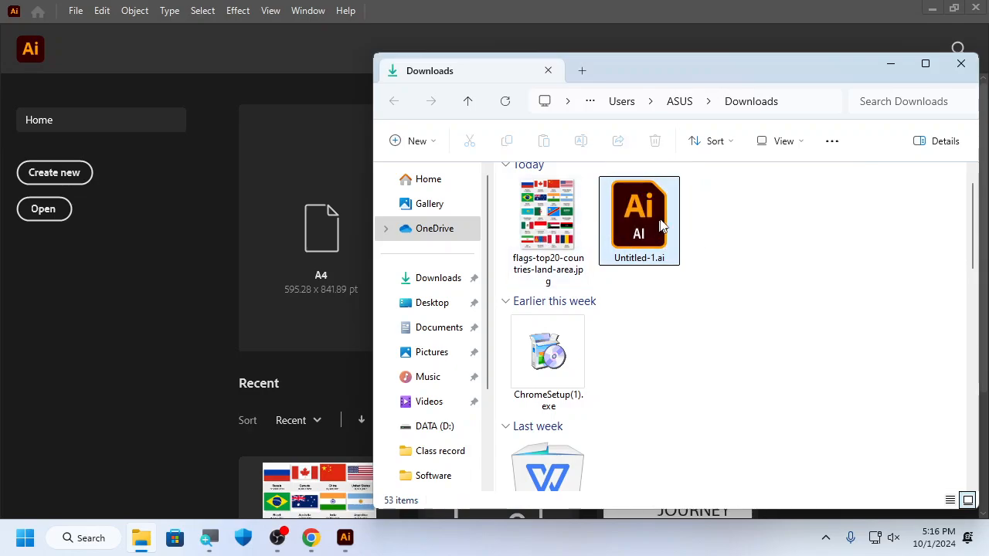
click(659, 225)
click(530, 247)
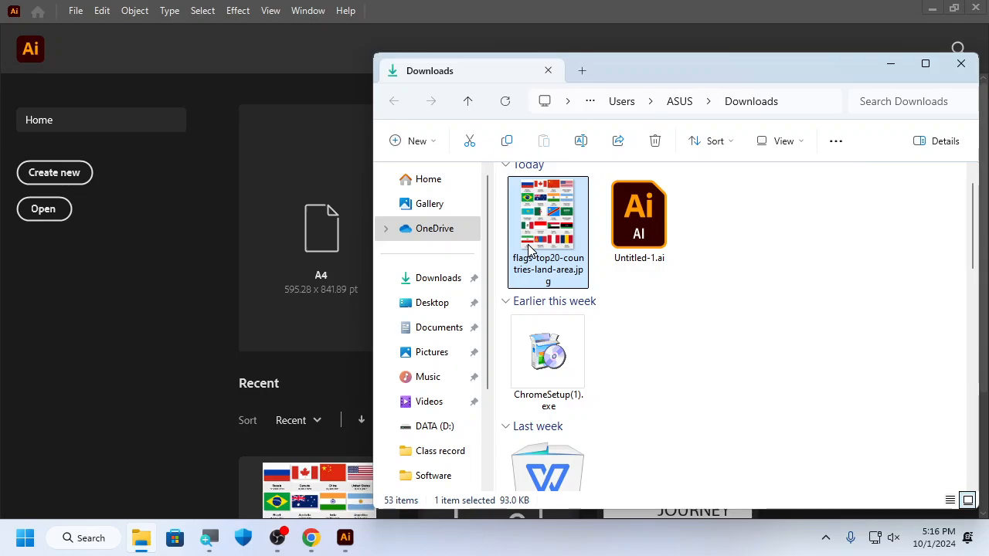
key(Delete)
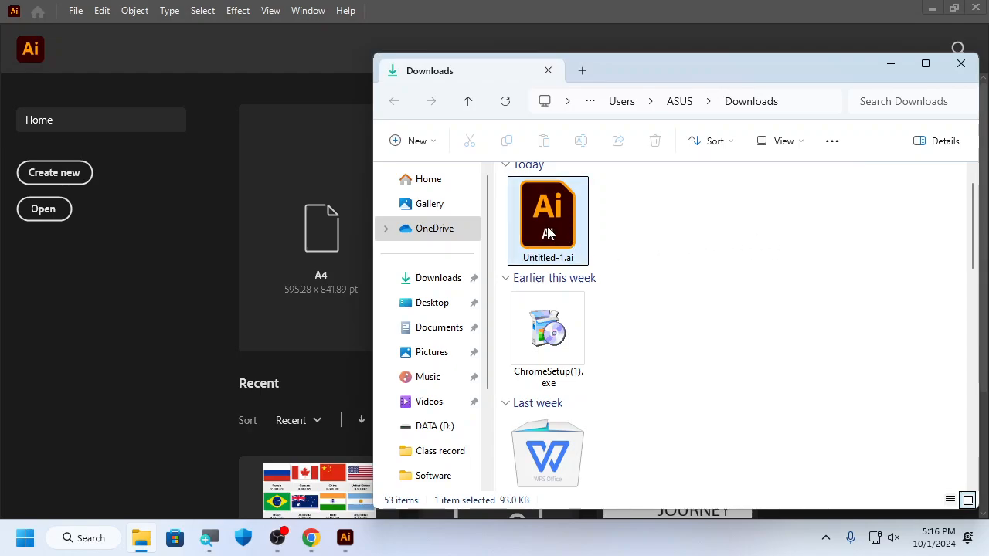
- Open Untitled-1.ai from Downloads, ignoring the missing link, and move the empty image frame partly off the artboard to about X -120, Y 314 px
click(549, 233)
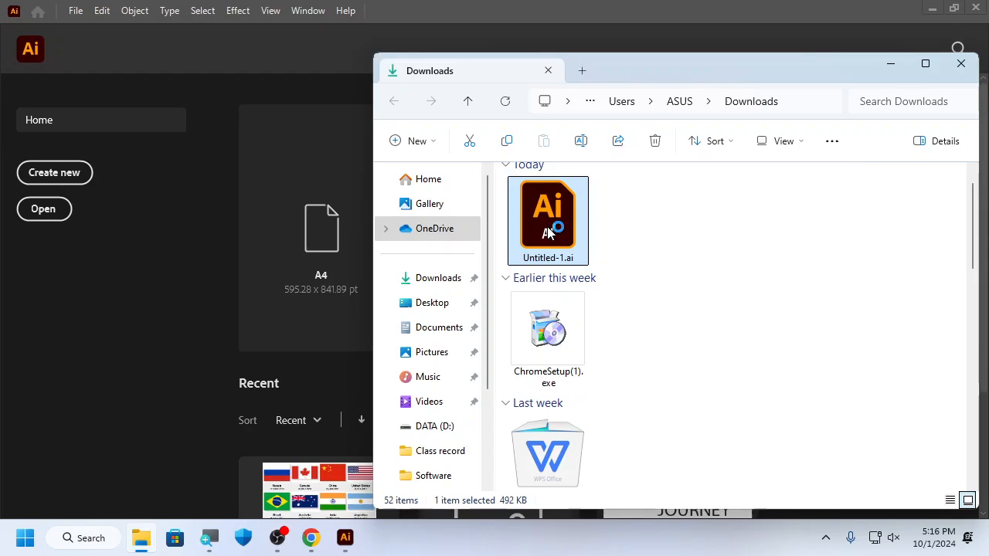
double_click(547, 232)
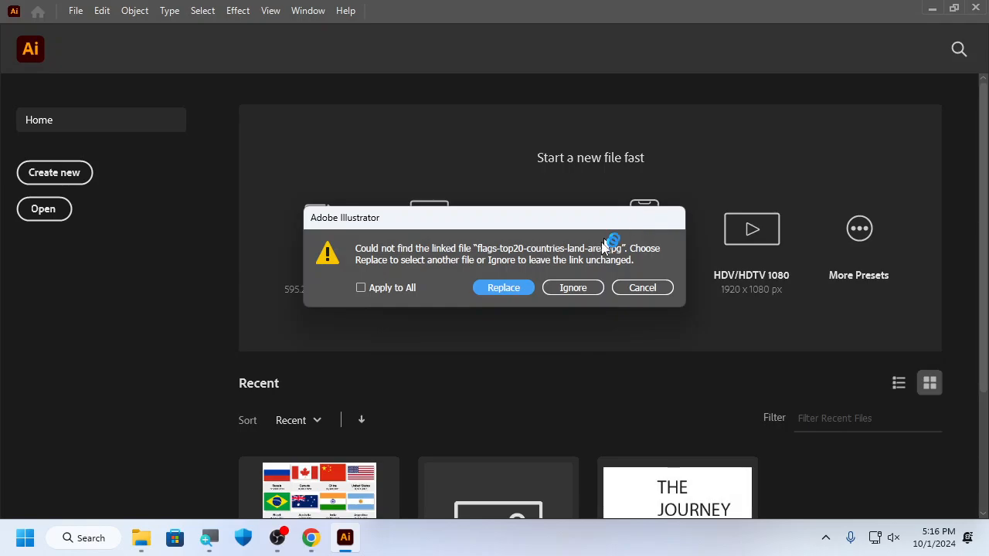
click(575, 286)
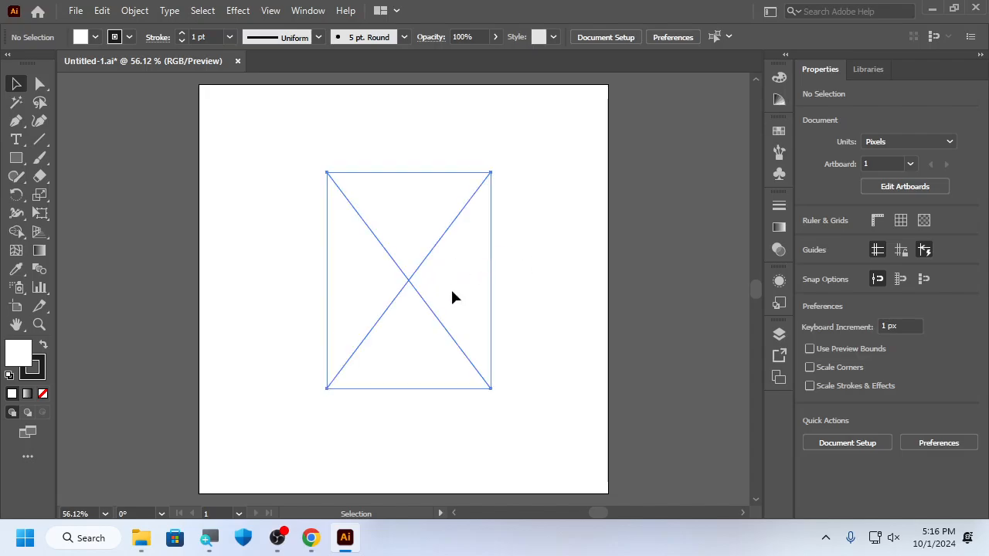
drag(452, 297, 192, 230)
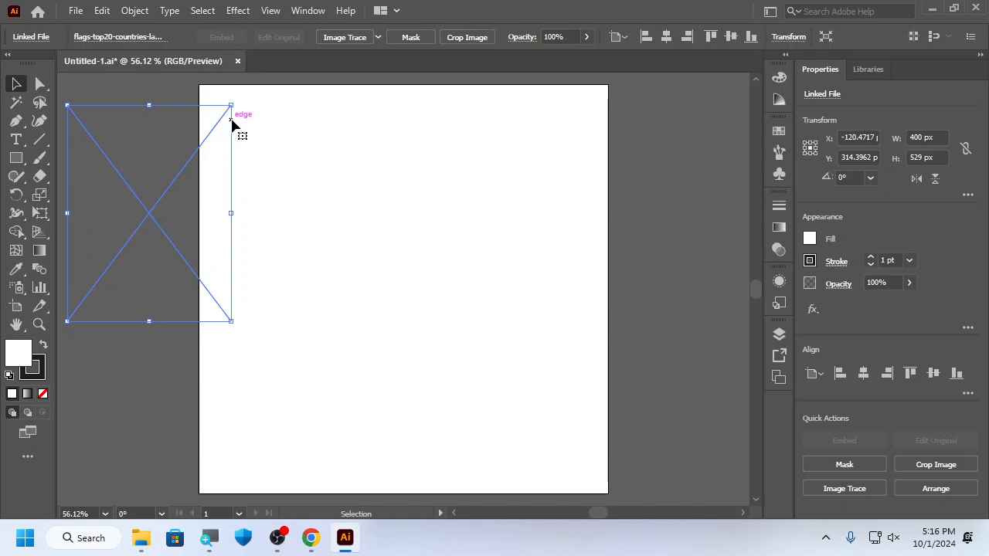
click(380, 186)
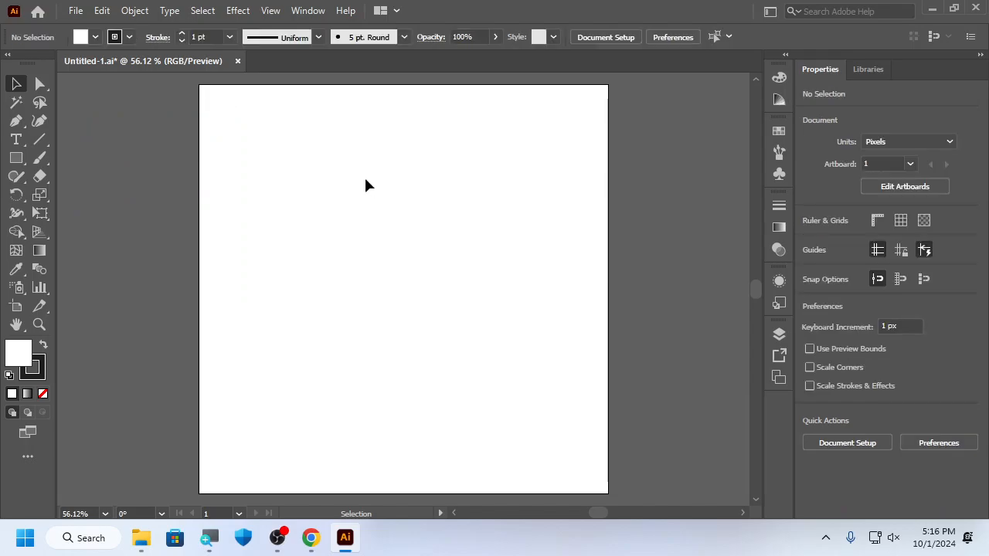
- Restore flags-top20-countries-land-area.jpg from the Recycle Bin and close the Recycle Bin
click(931, 10)
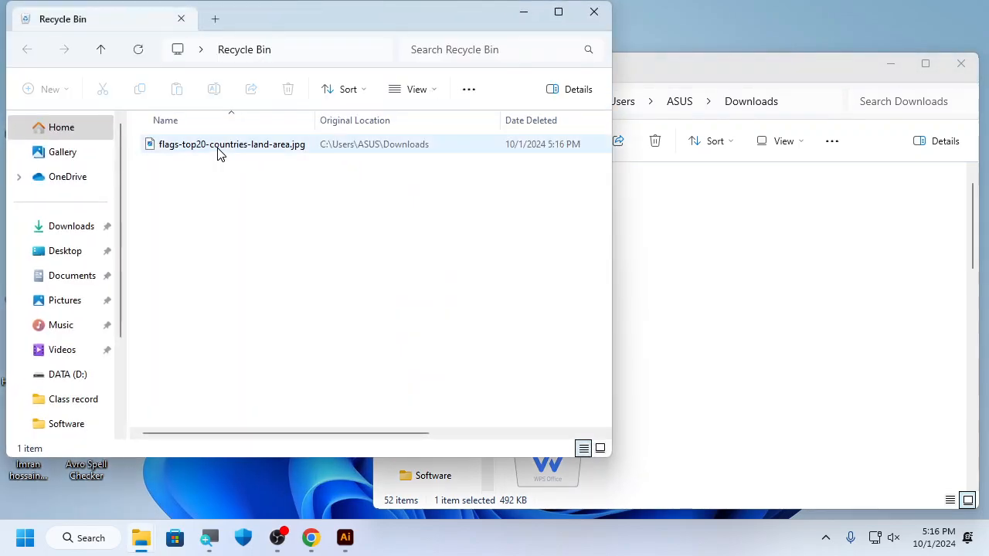
right_click(218, 148)
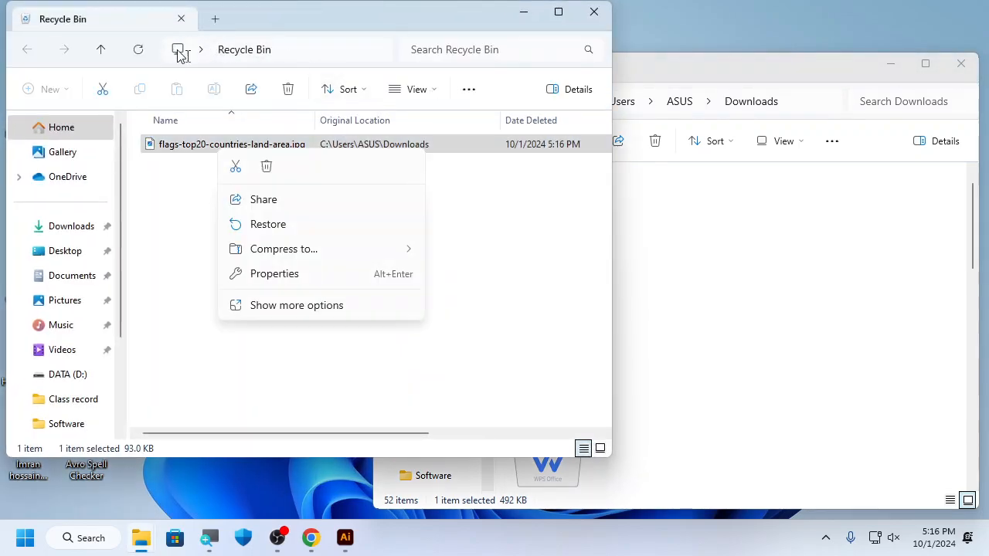
click(298, 225)
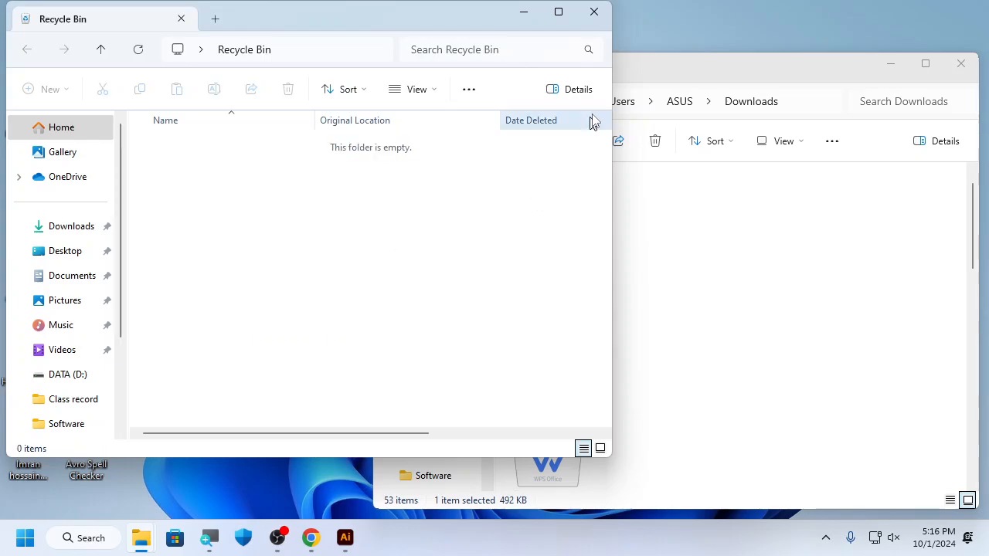
click(593, 12)
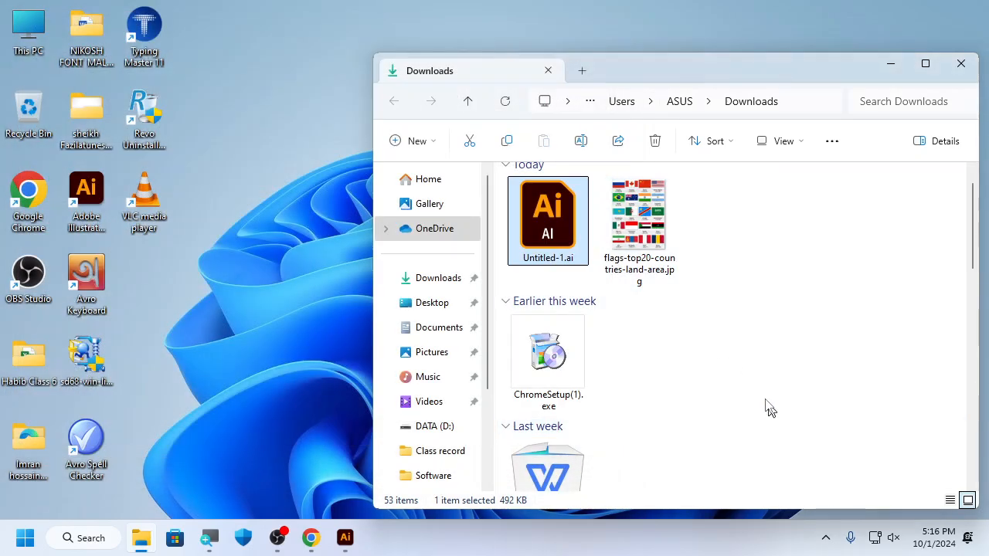
- Place the restored flags image from Downloads into Untitled-1.ai as an embedded image and move it near the artboard's centre
drag(638, 217, 393, 328)
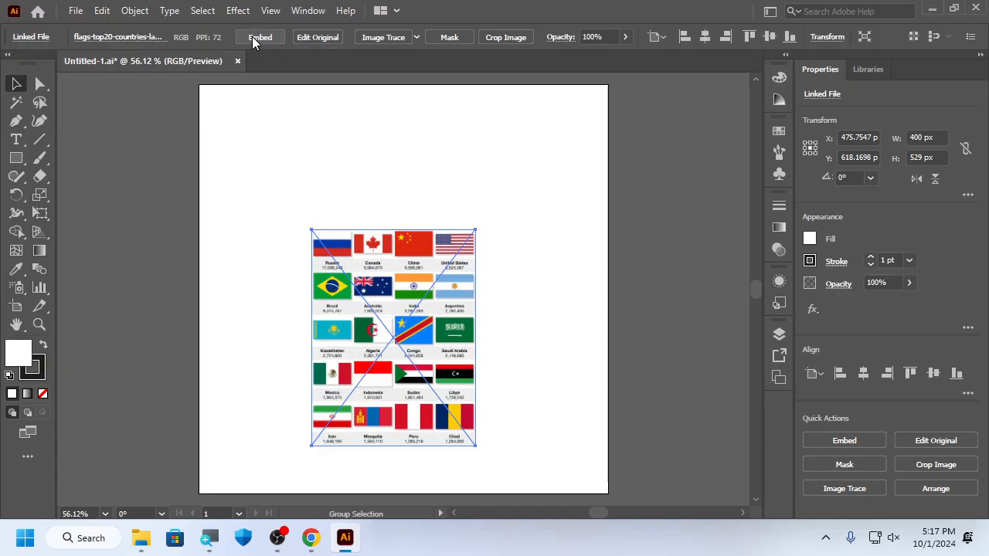
click(252, 36)
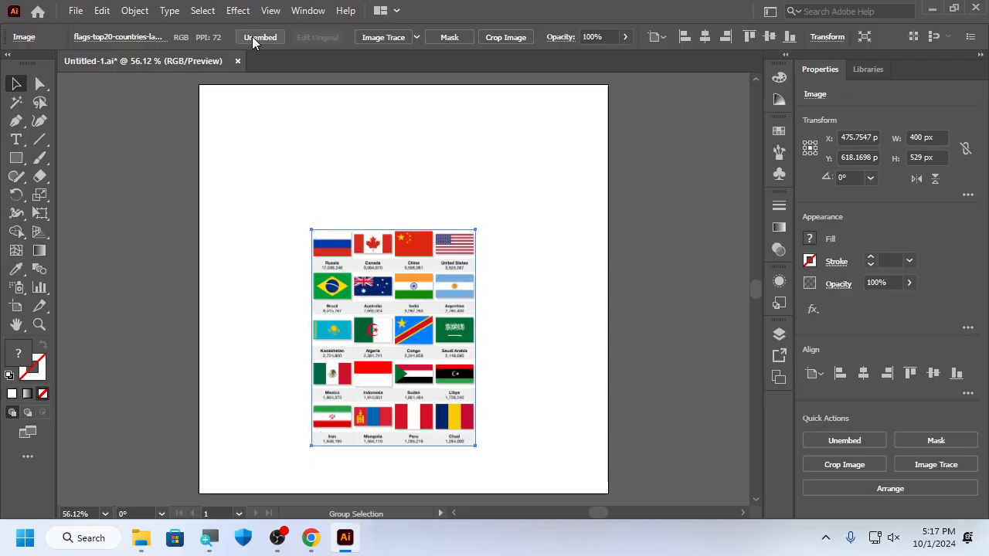
drag(407, 323, 439, 208)
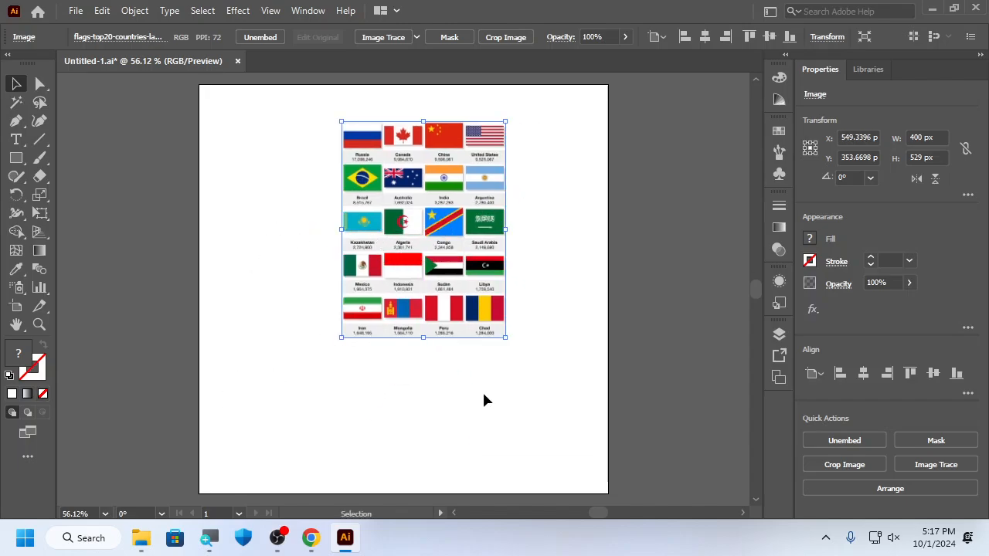
click(616, 336)
drag(487, 283, 480, 316)
click(562, 331)
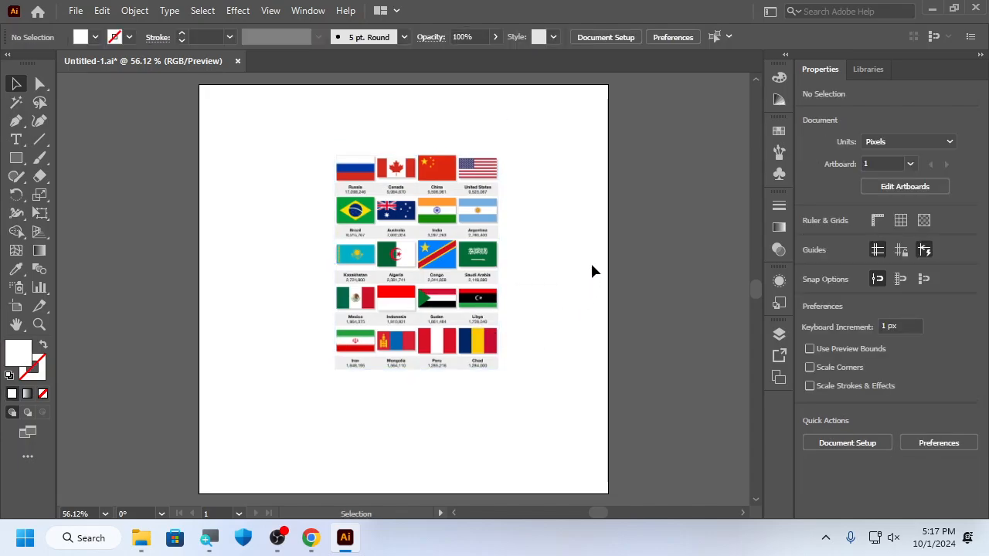
- Save Untitled-1.ai with the embedded flags image and close the document
key(a)
key(ctrl+s)
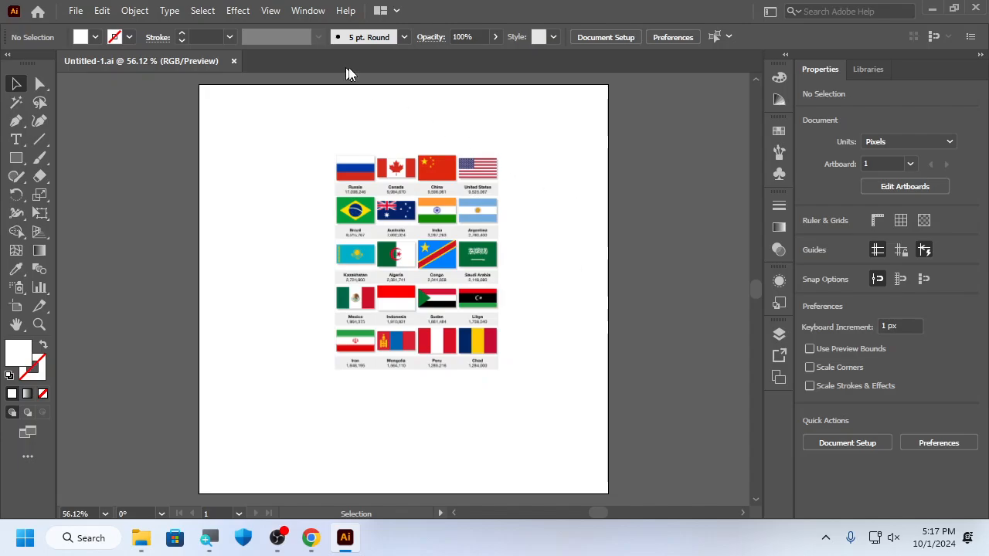
click(234, 61)
- Delete the restored flags-top20-countries-land-area.jpg from Downloads again
click(141, 538)
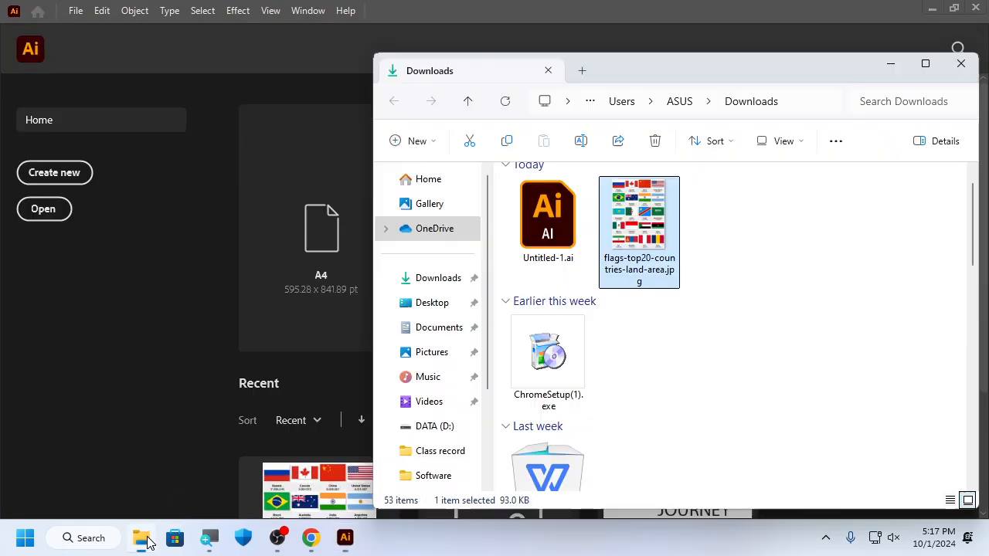
click(655, 238)
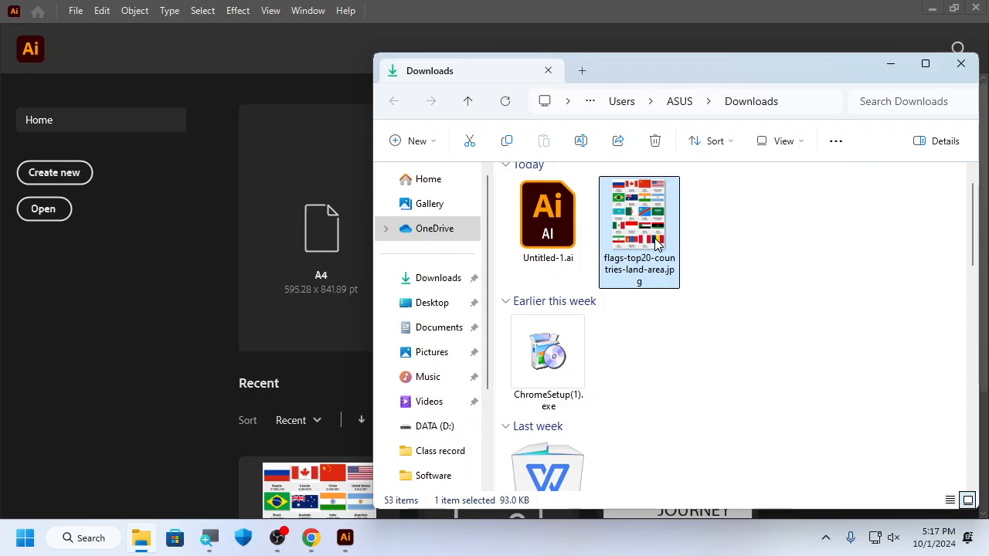
key(Delete)
- Reopen Untitled-1.ai from Downloads, select all its artwork and delete the embedded flags image
double_click(547, 218)
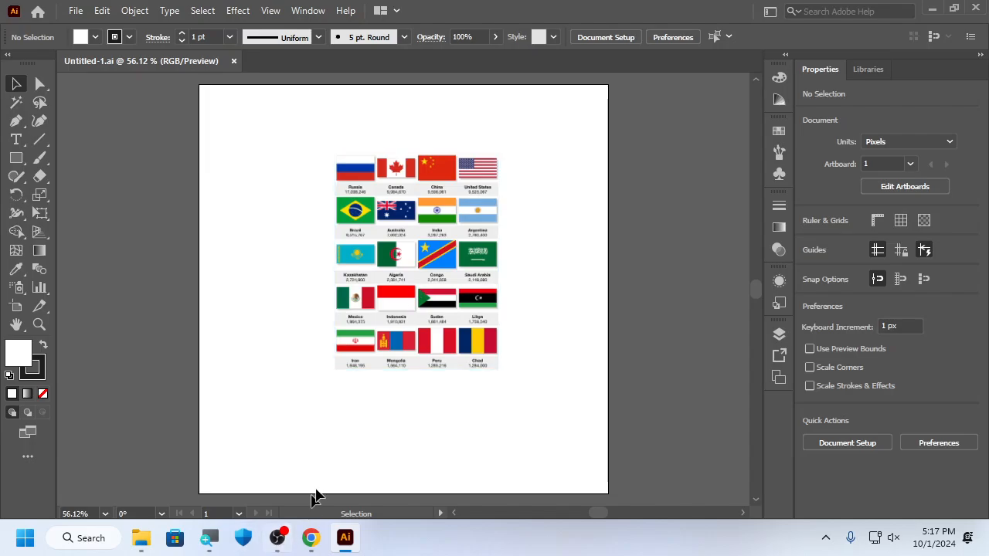
key(ctrl+a)
key(Delete)
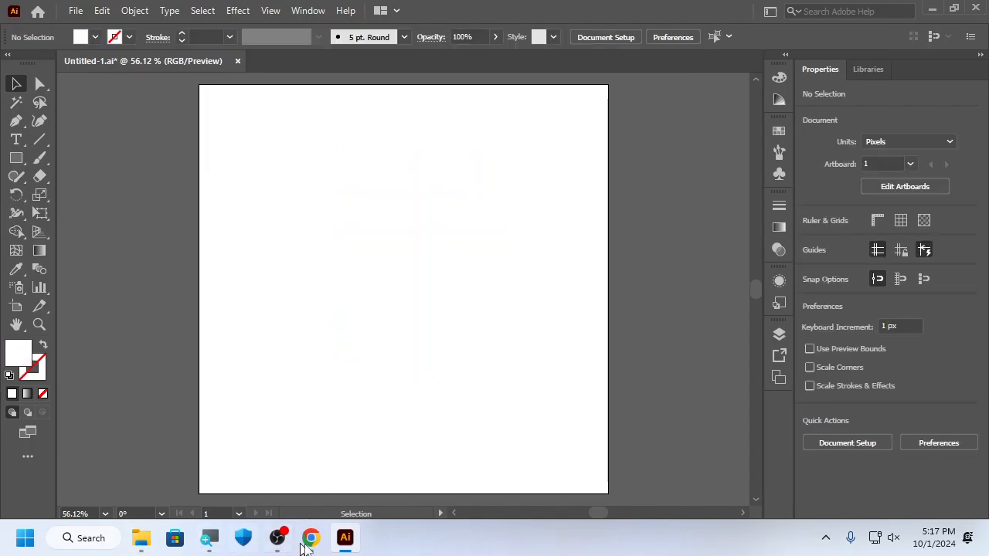
- In Chrome, open the PlayWorksheet national flags image in its own tab and copy the image
click(310, 537)
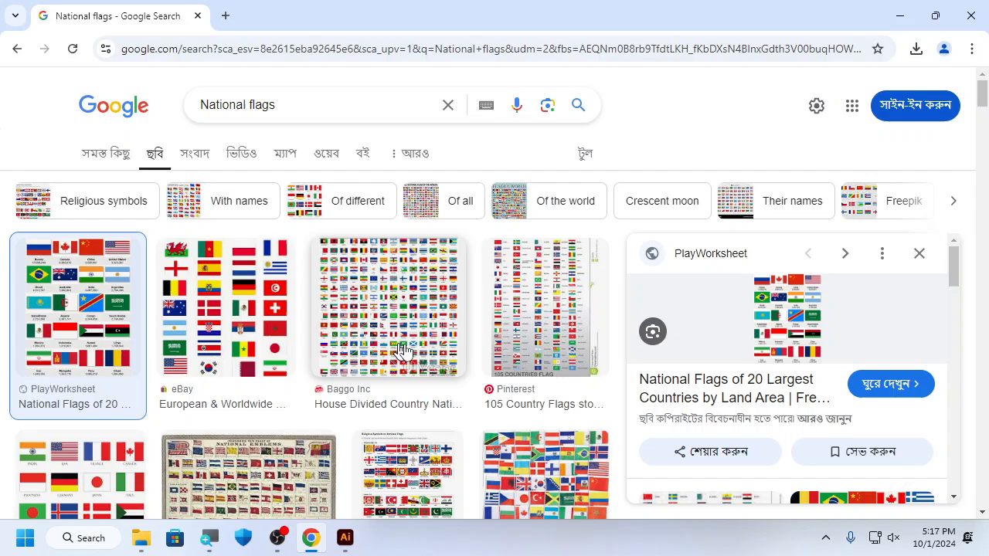
right_click(774, 318)
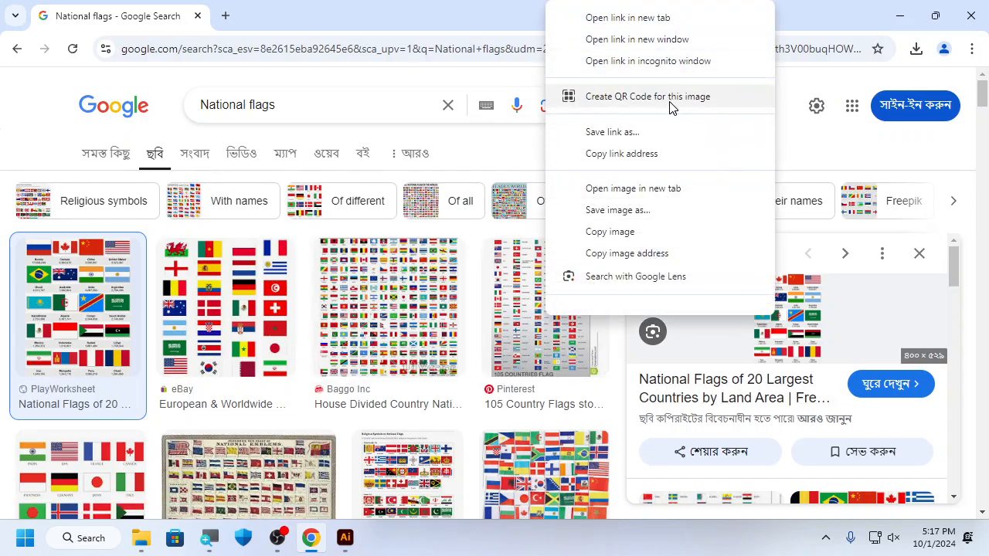
click(643, 190)
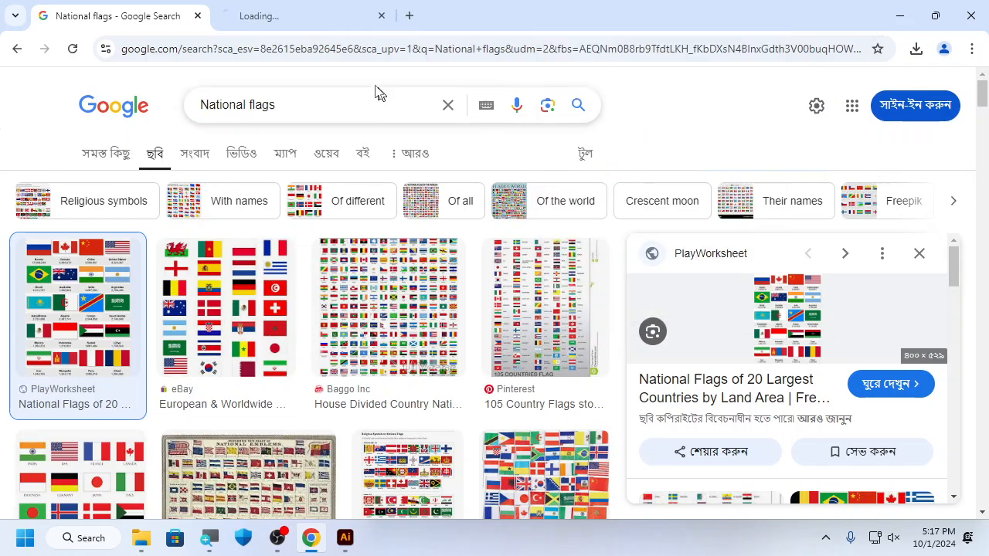
click(307, 19)
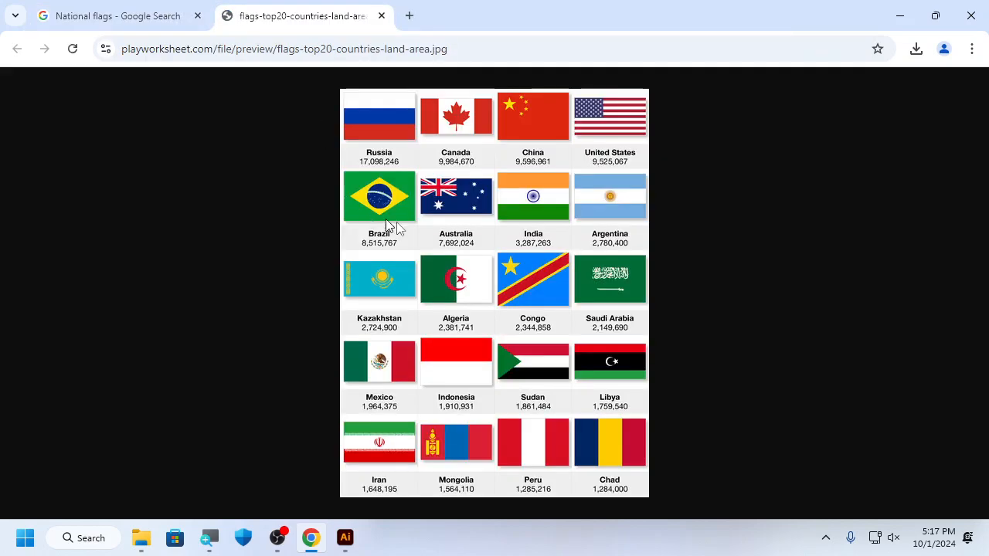
right_click(500, 250)
click(570, 311)
- Switch to Illustrator and paste the copied flags image onto the artboard of Untitled-1.ai
click(347, 538)
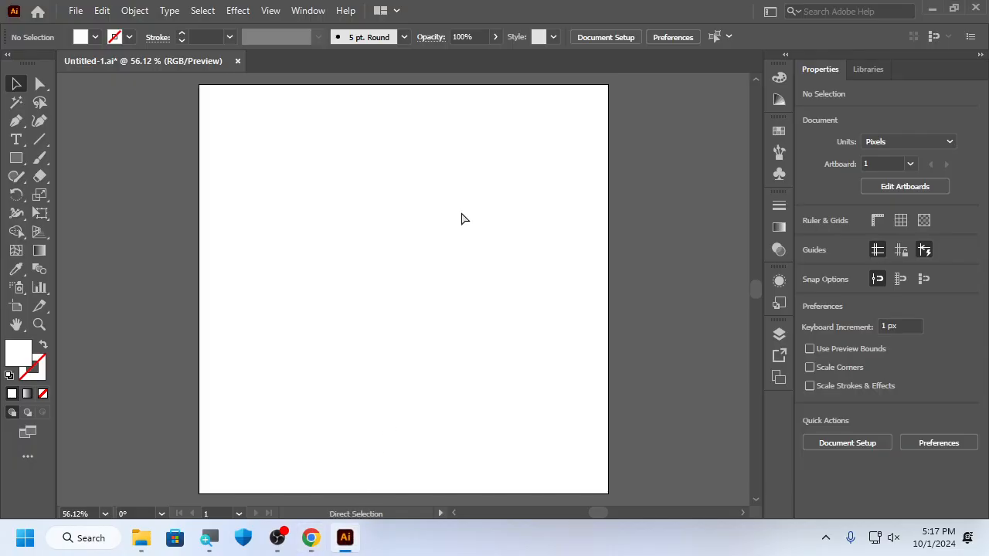
key(ctrl+v)
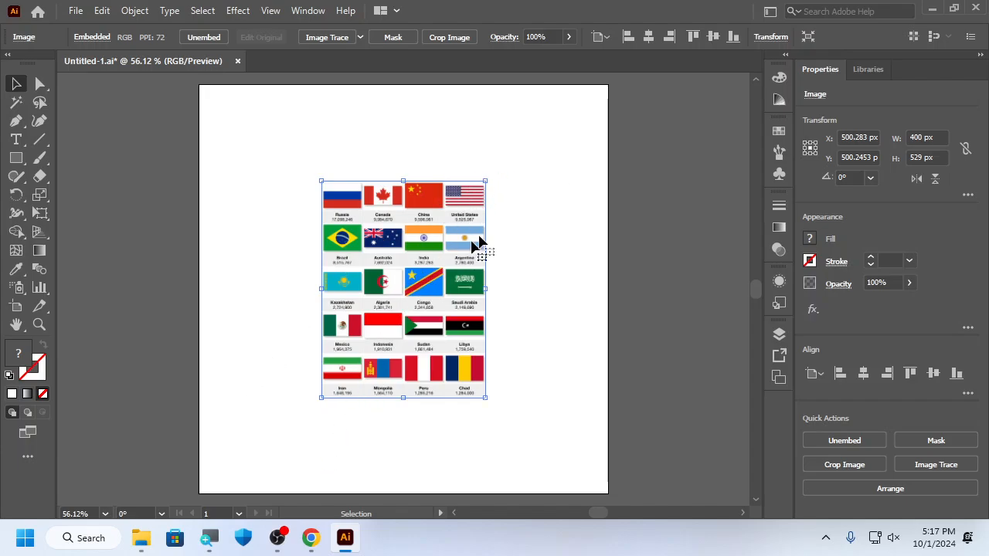
click(569, 343)
click(479, 342)
- Open the .ai file from the ASSIGNMENT folder on WINSETUP (F:) in Illustrator as a separate document
click(142, 541)
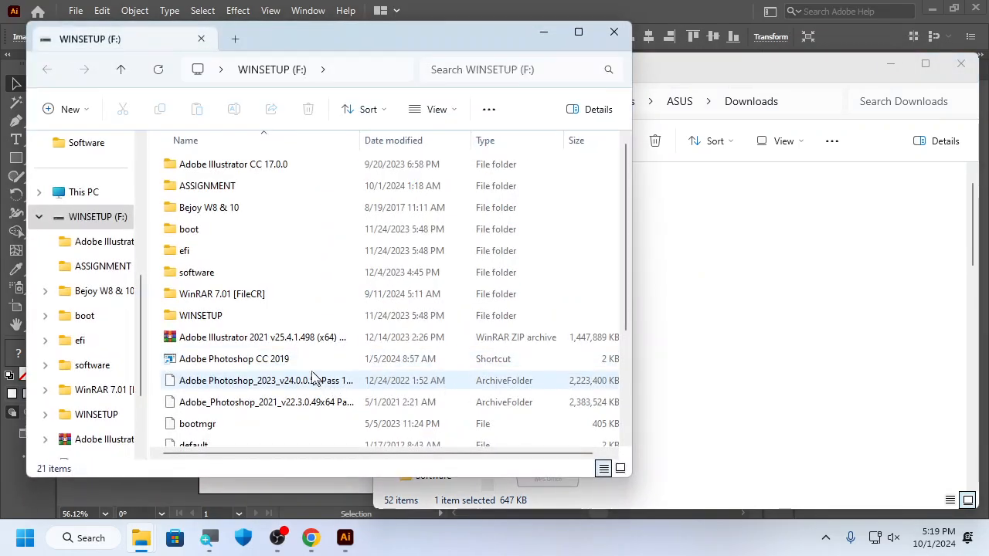
double_click(206, 189)
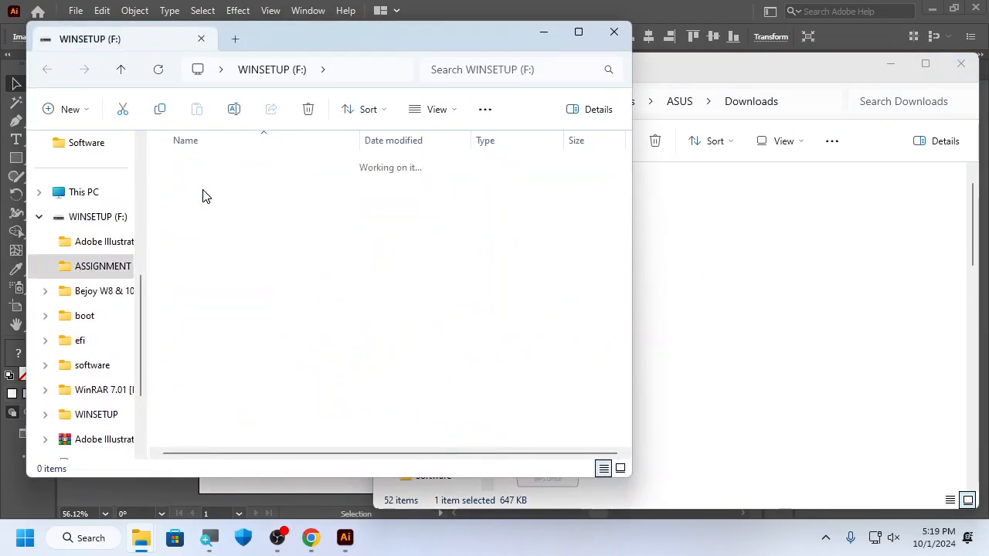
click(227, 164)
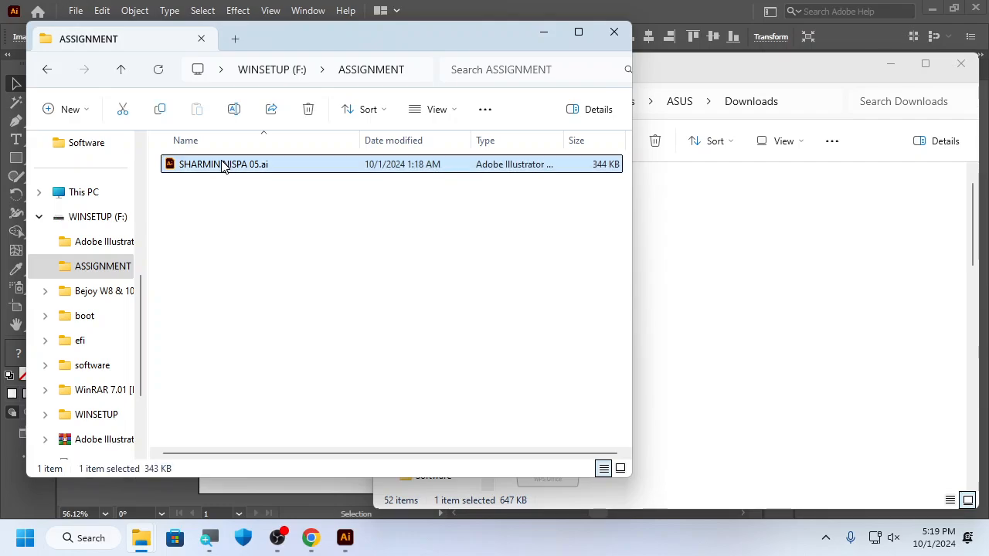
click(226, 164)
click(301, 205)
drag(283, 168, 543, 40)
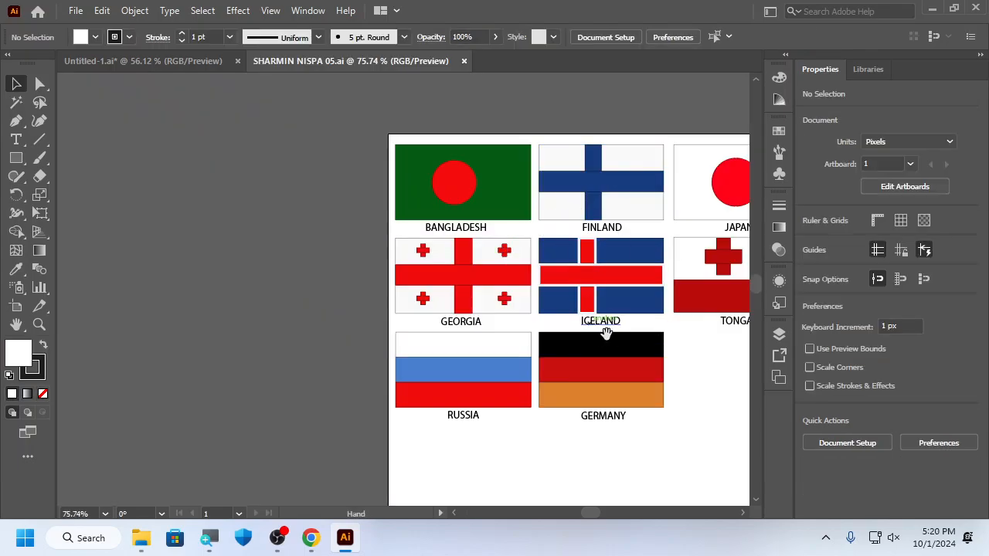
drag(605, 332, 382, 300)
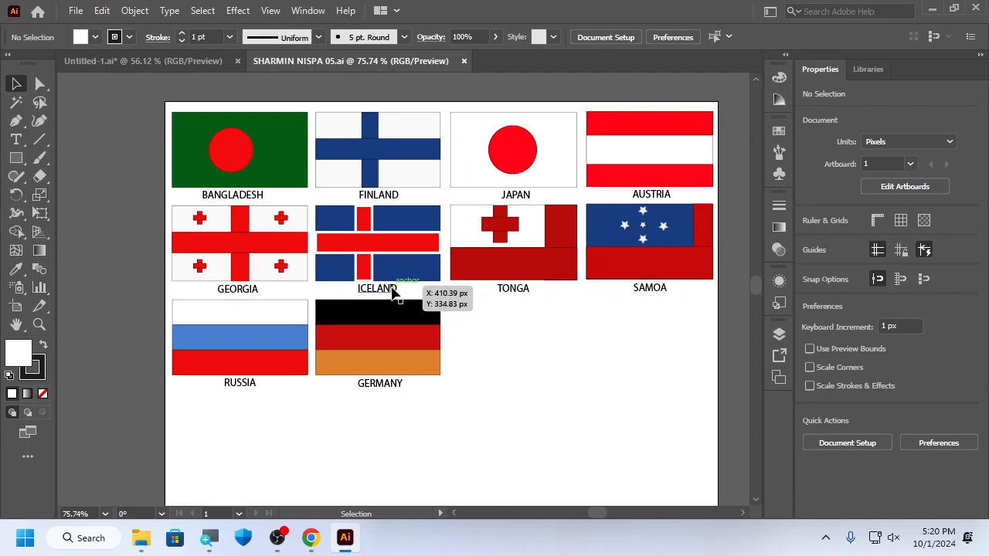
scroll(409, 303, down, 1)
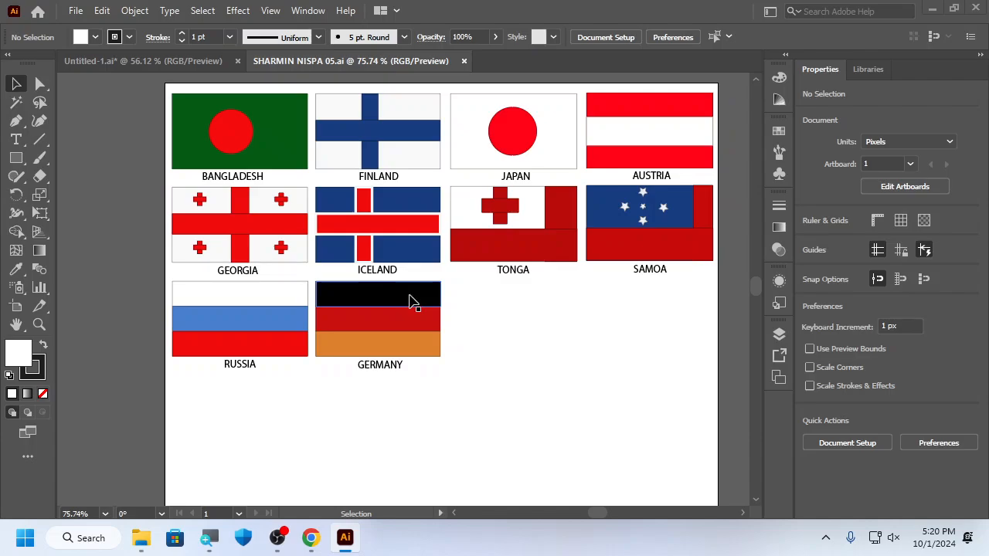
- Try to move the country flags with their labels off the artboard's upper-left corner, and undo the move
key(super)
key(super)
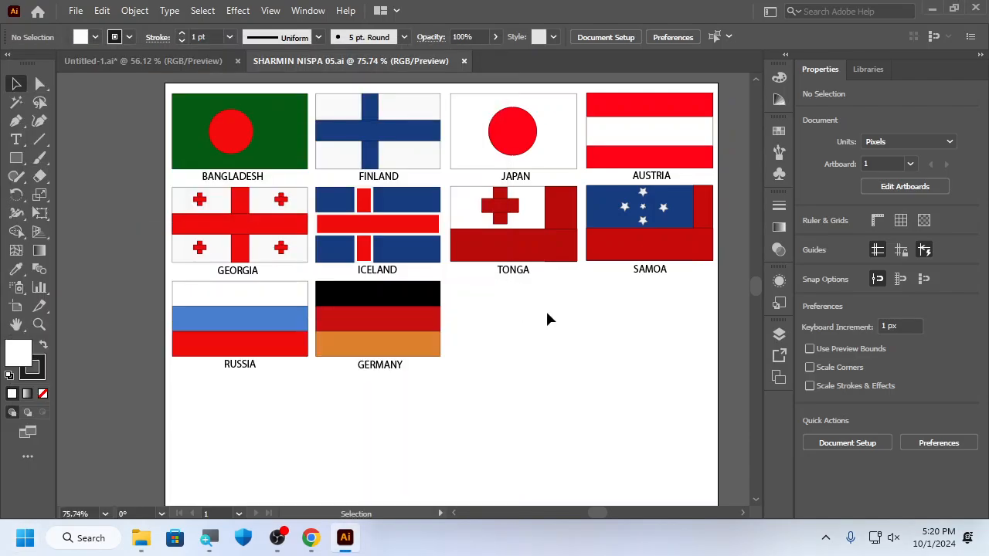
scroll(545, 319, down, 2)
drag(275, 124, 470, 179)
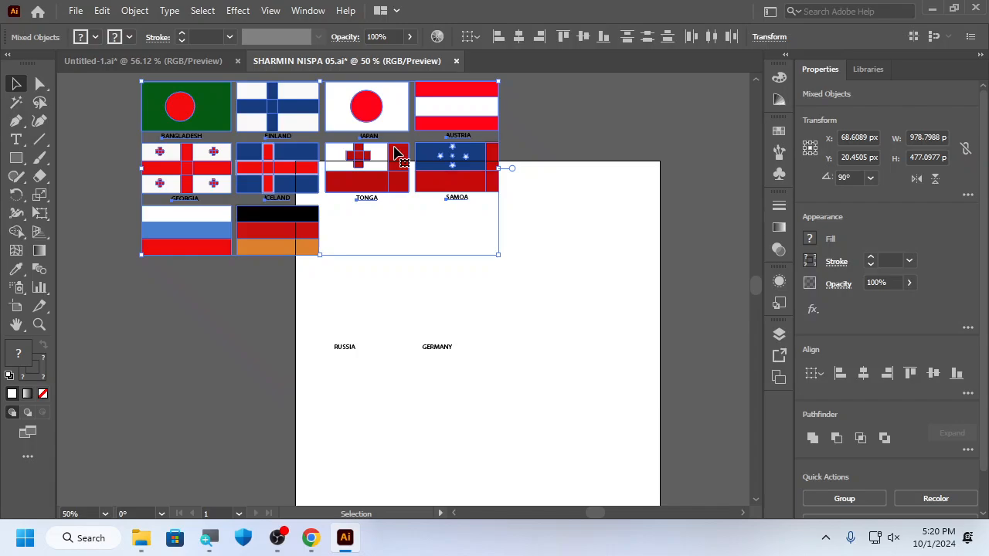
key(ctrl+z)
click(240, 158)
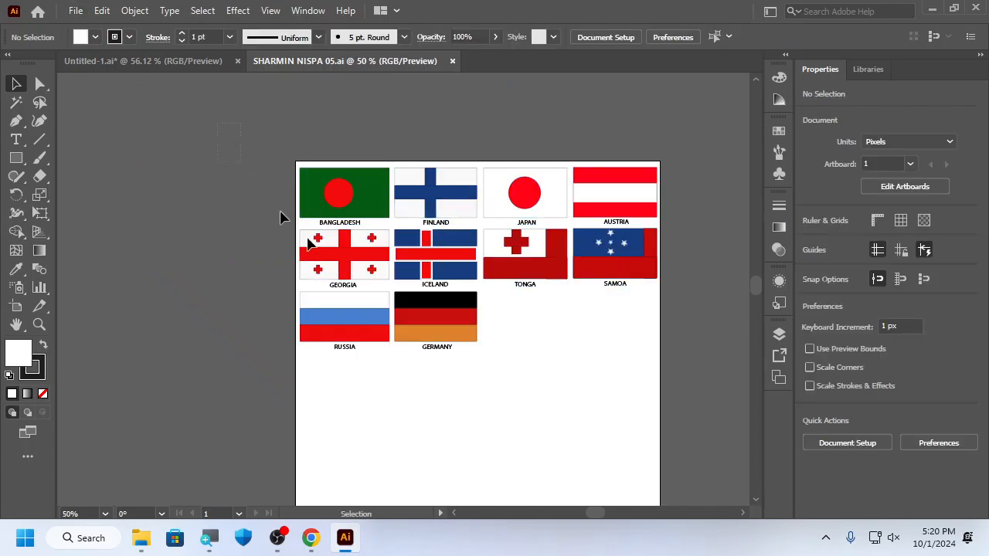
drag(281, 217, 399, 135)
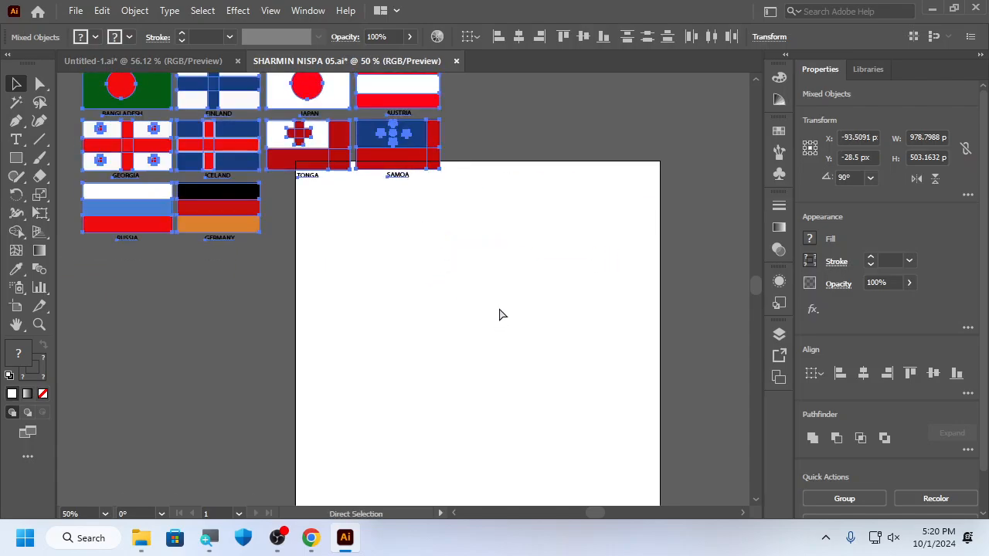
key(v)
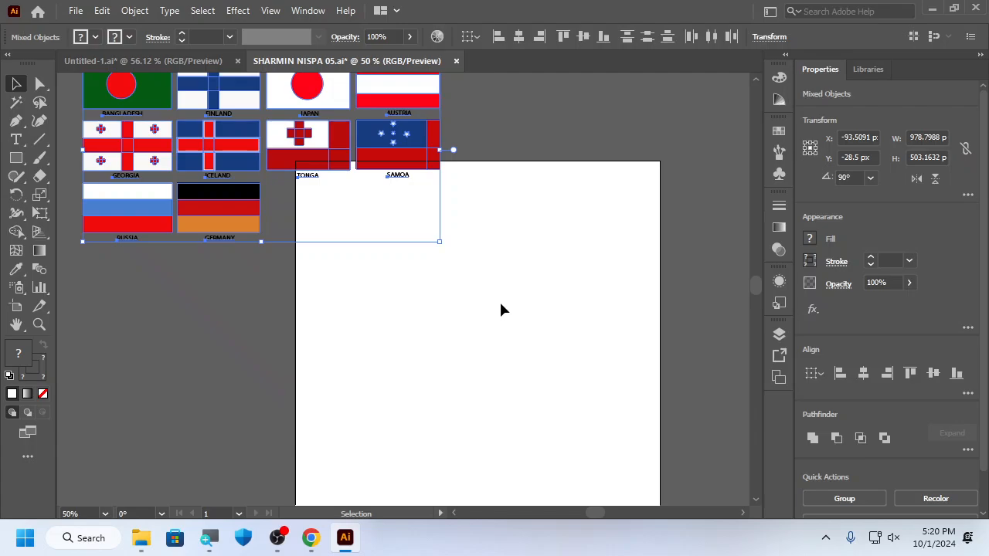
key(ctrl+z)
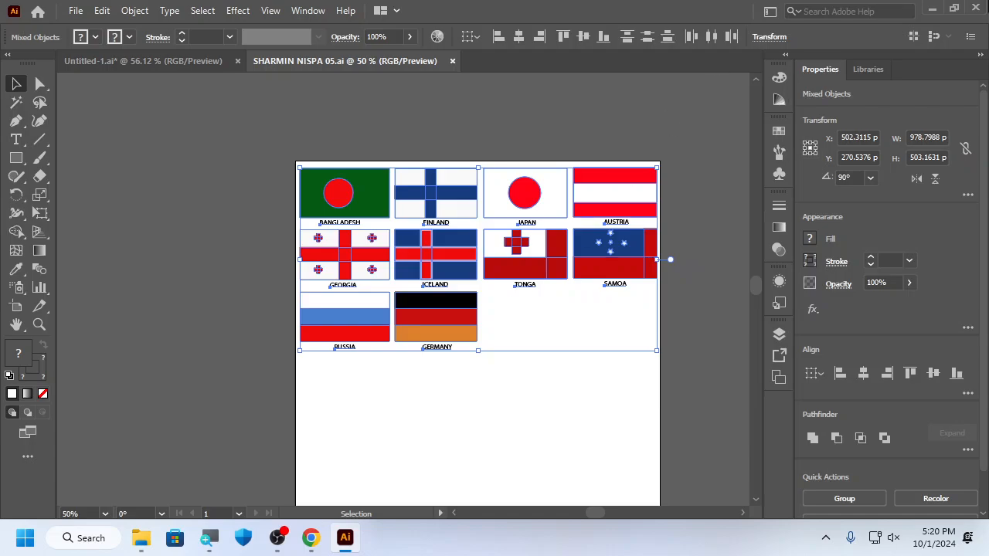
click(658, 138)
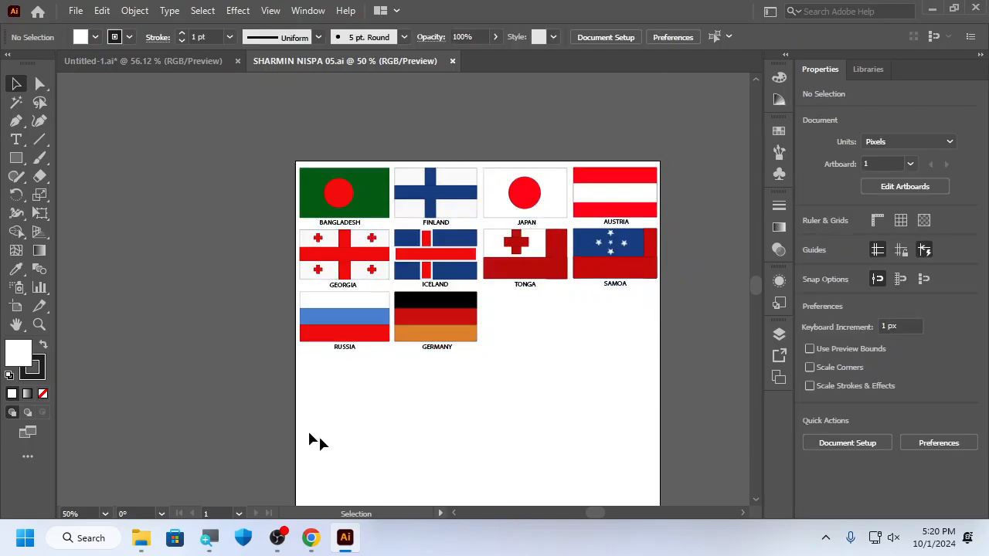
click(74, 11)
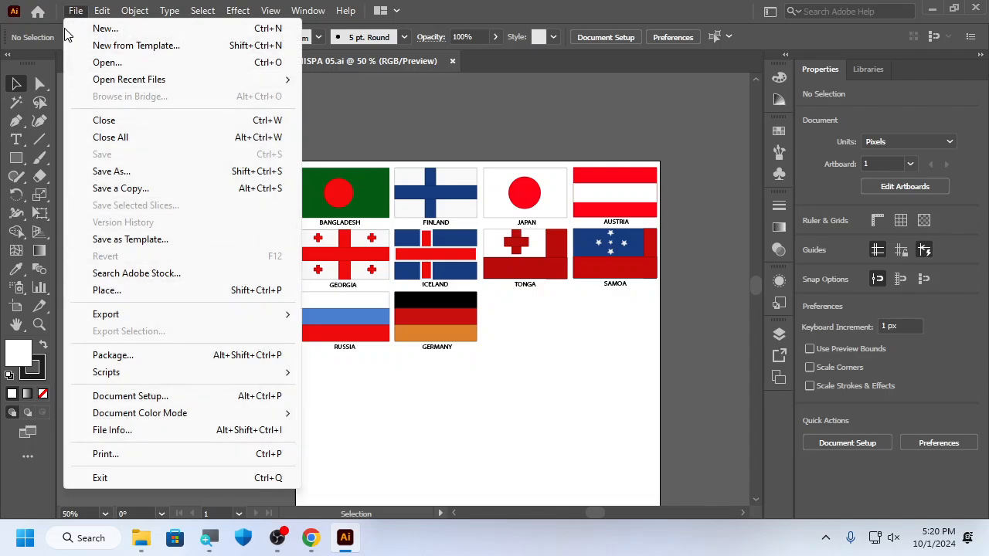
click(34, 74)
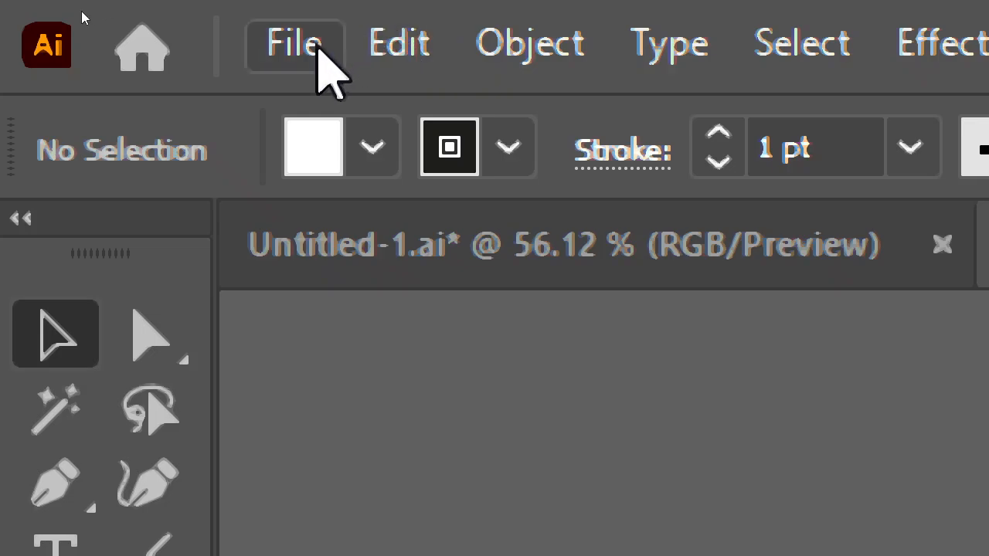
click(319, 48)
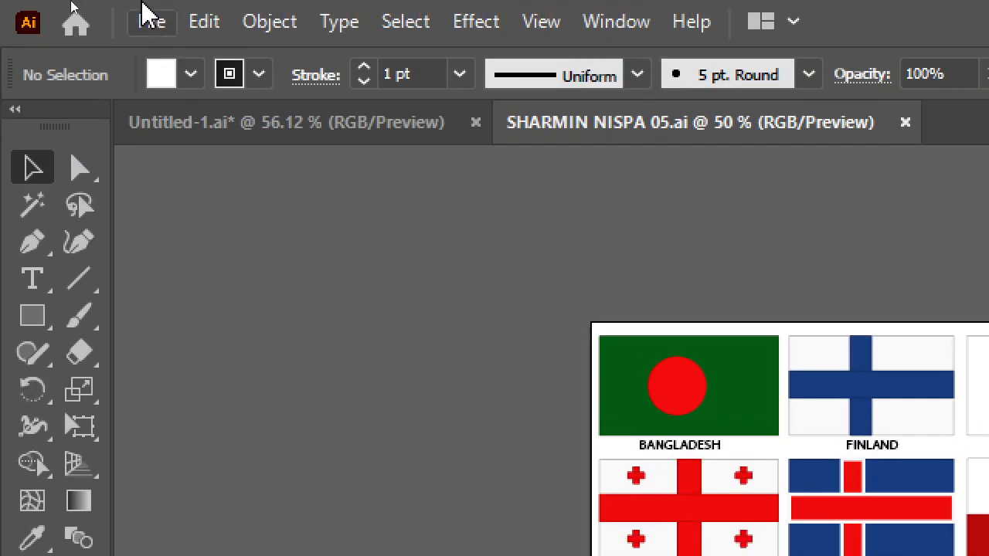
click(147, 14)
mouse_move(392, 555)
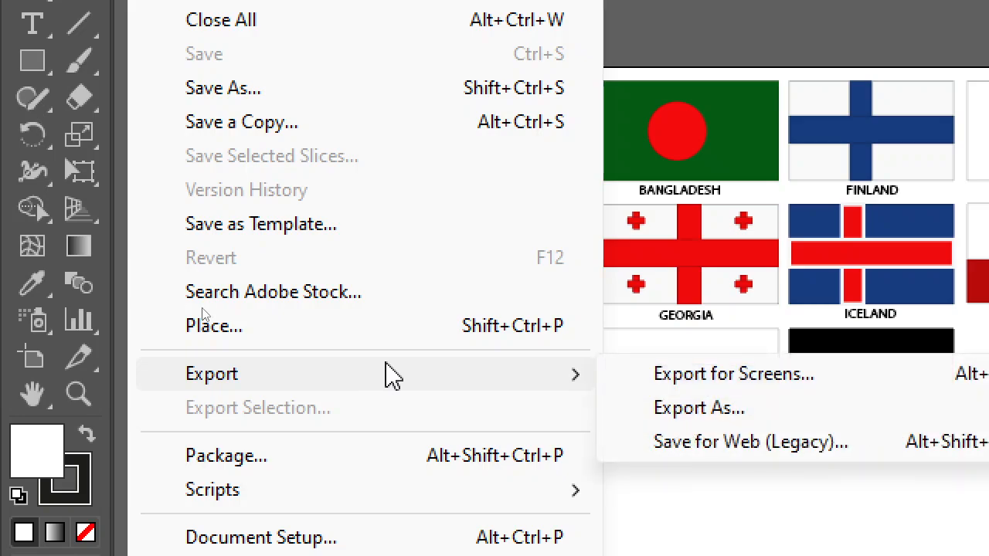
click(803, 412)
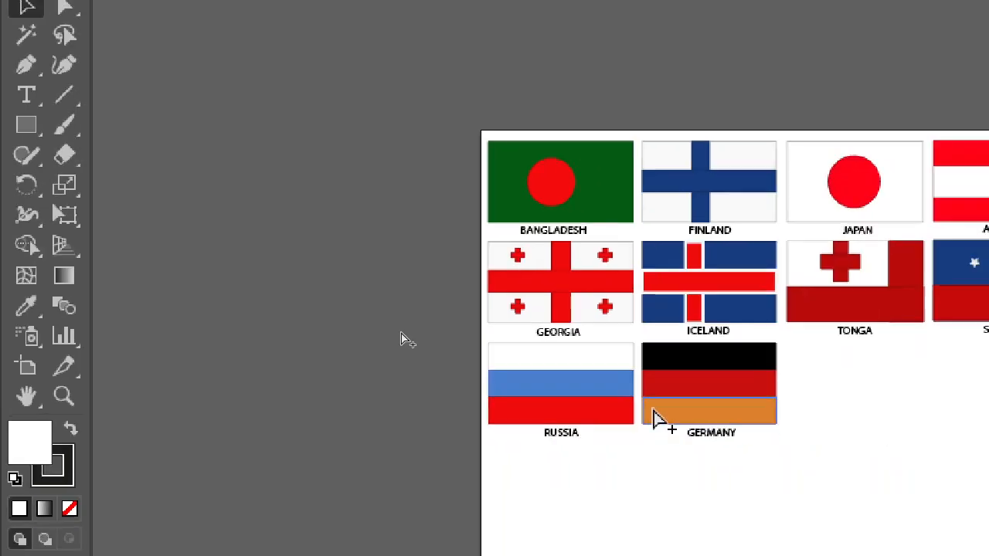
- Export the flags document to the ASSIGNMENT folder as JPEG (*.JPG), with Use Artboards enabled for all artboards
click(75, 11)
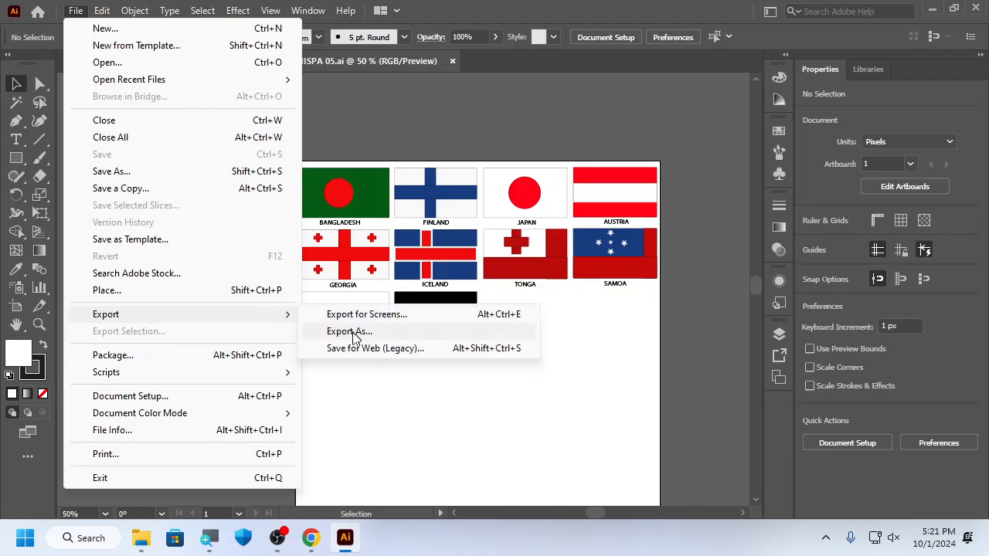
click(344, 330)
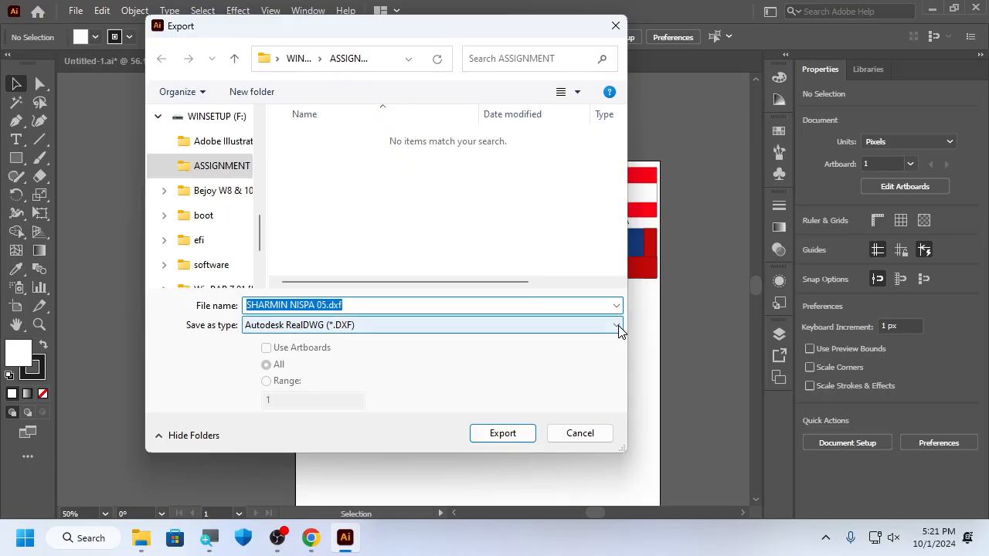
click(618, 330)
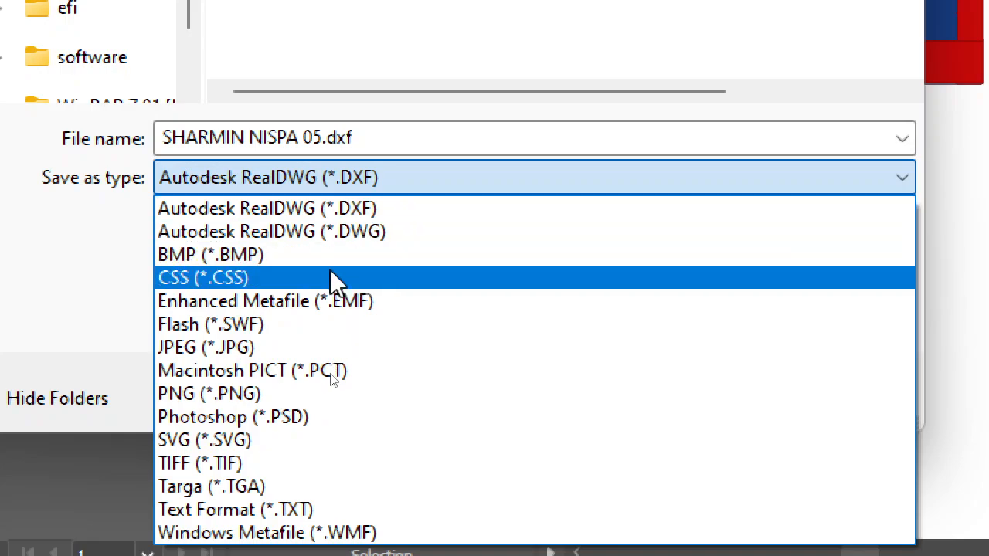
click(321, 349)
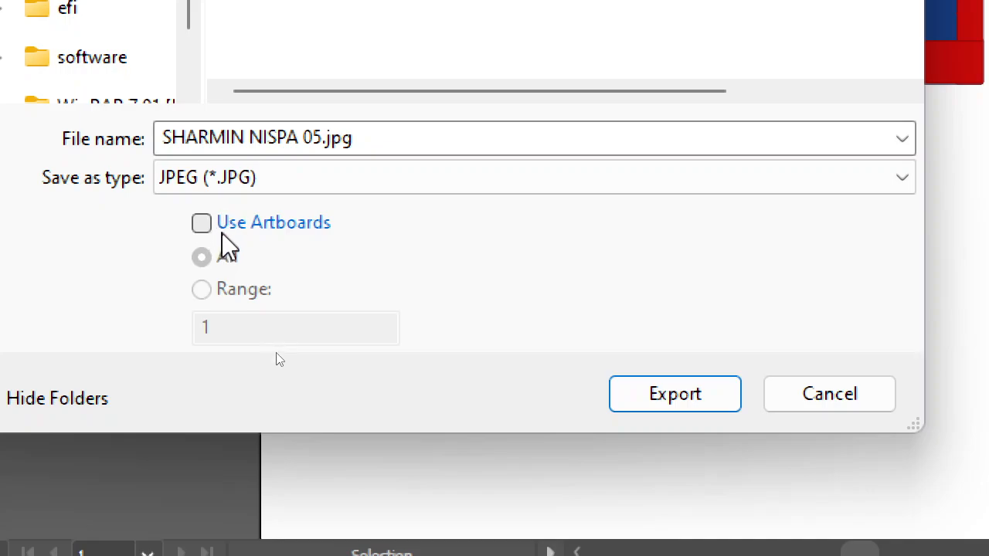
click(202, 223)
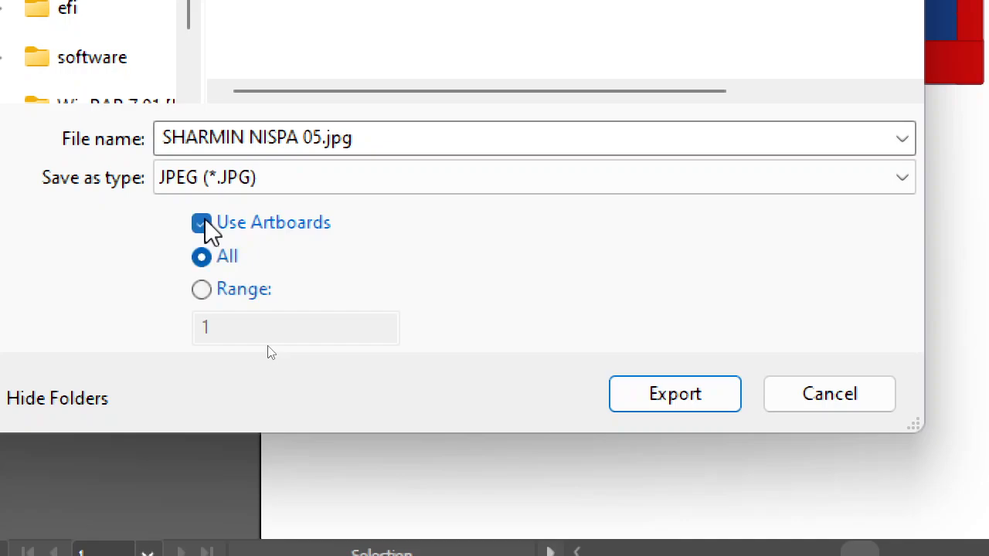
click(678, 404)
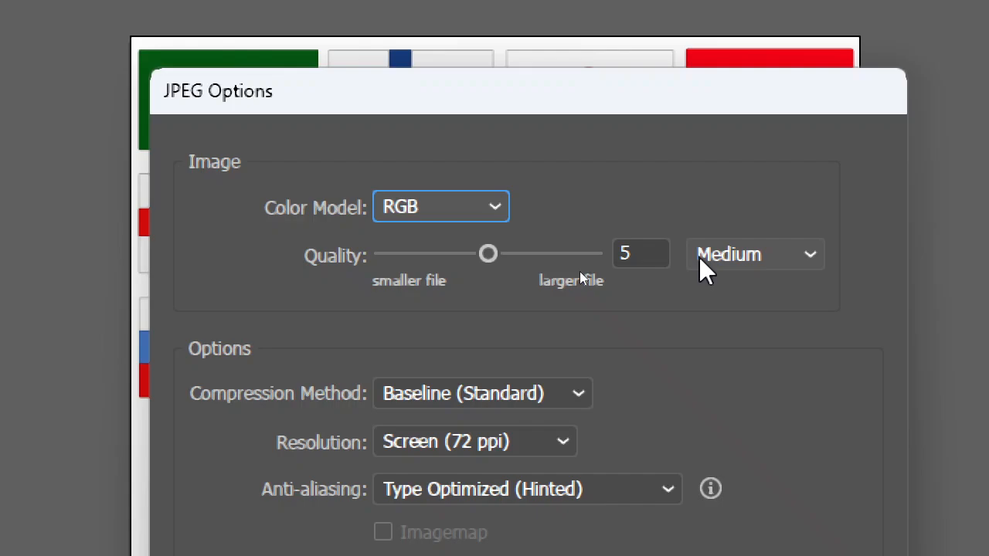
- Set the JPEG quality to 10 (Maximum) and the resolution to High (300 ppi), and complete the export
drag(498, 253, 599, 255)
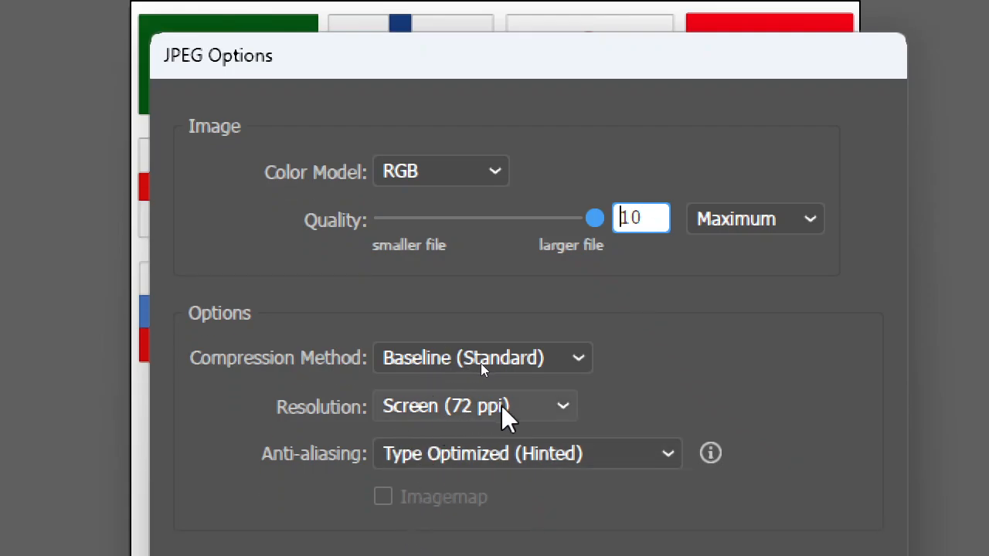
click(523, 403)
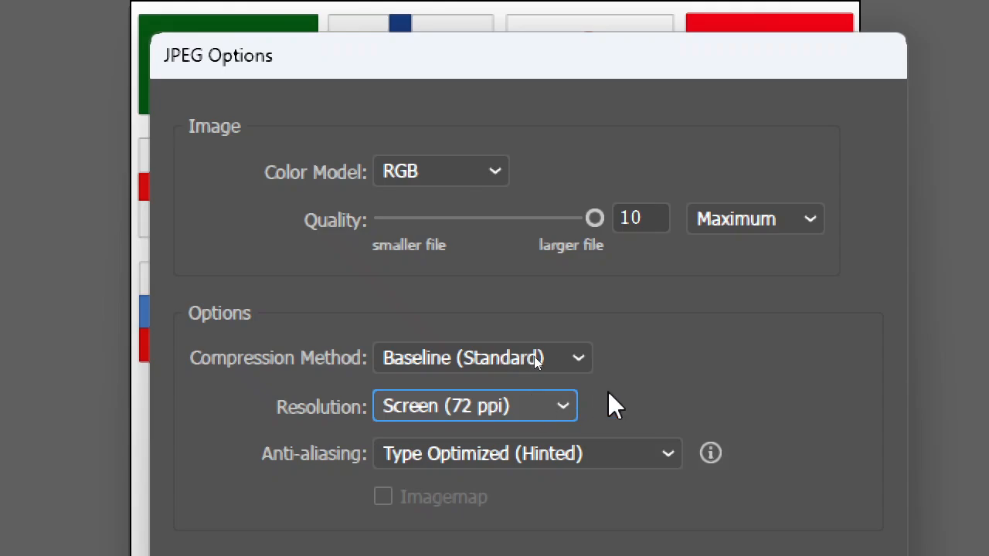
click(563, 408)
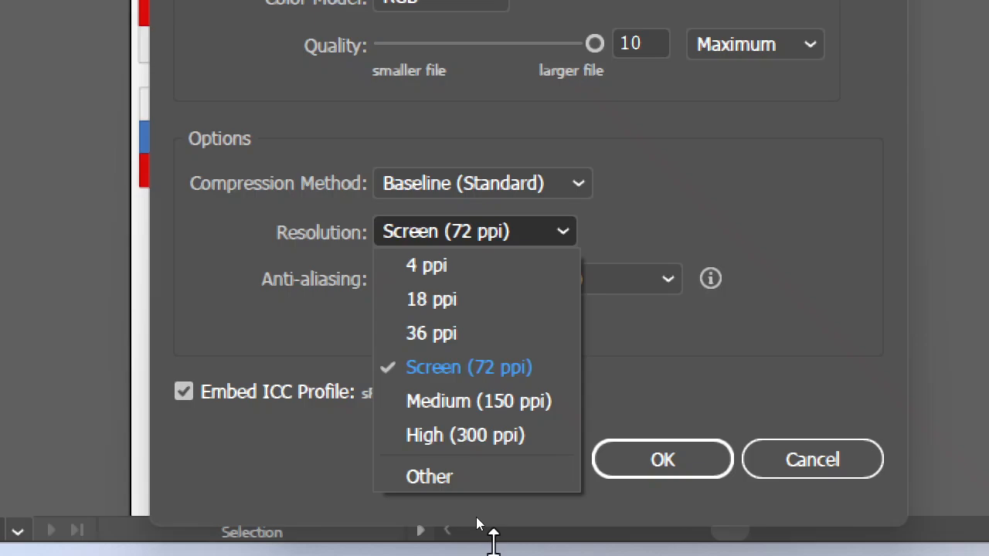
click(477, 434)
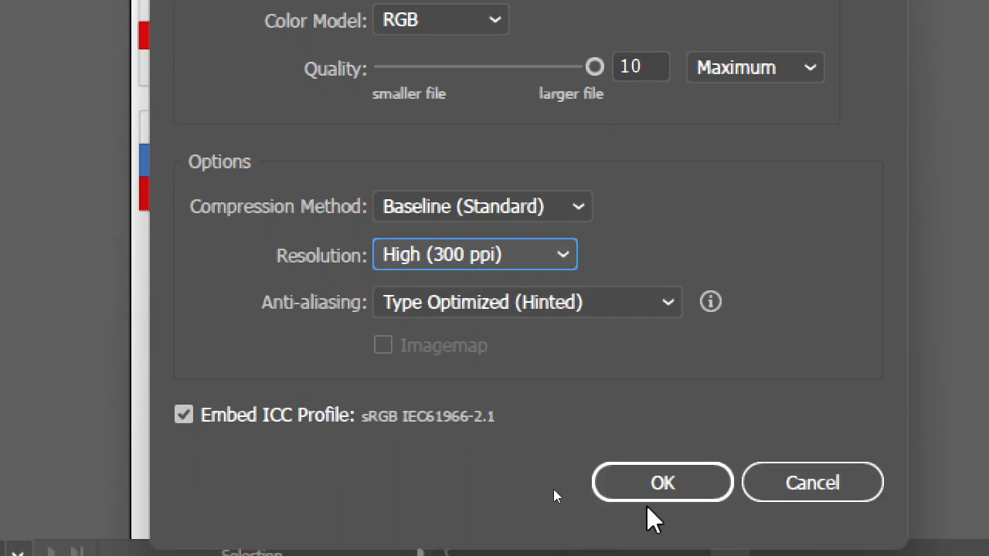
click(652, 483)
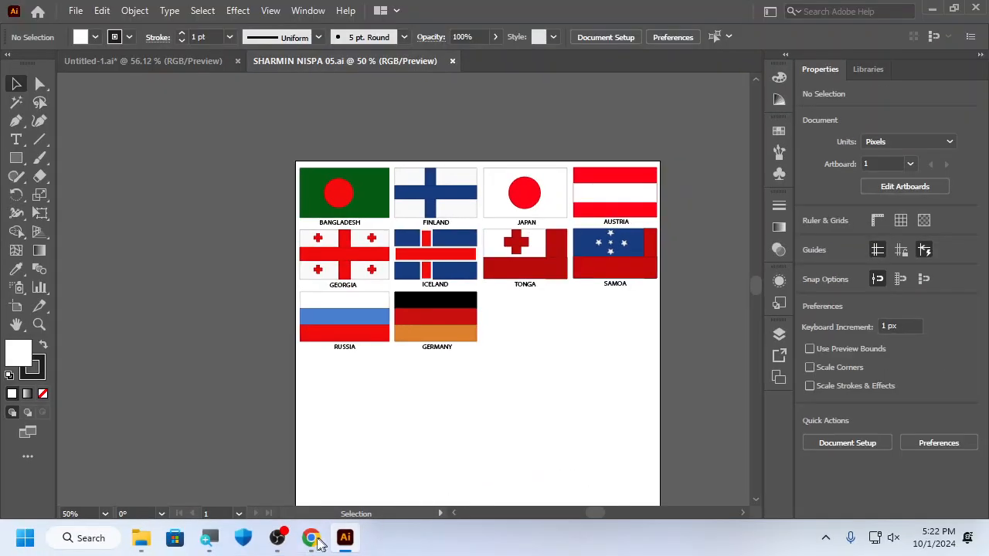
- View the exported JPG from the ASSIGNMENT folder in the image viewer, then return to the flags document in Illustrator
mouse_move(147, 535)
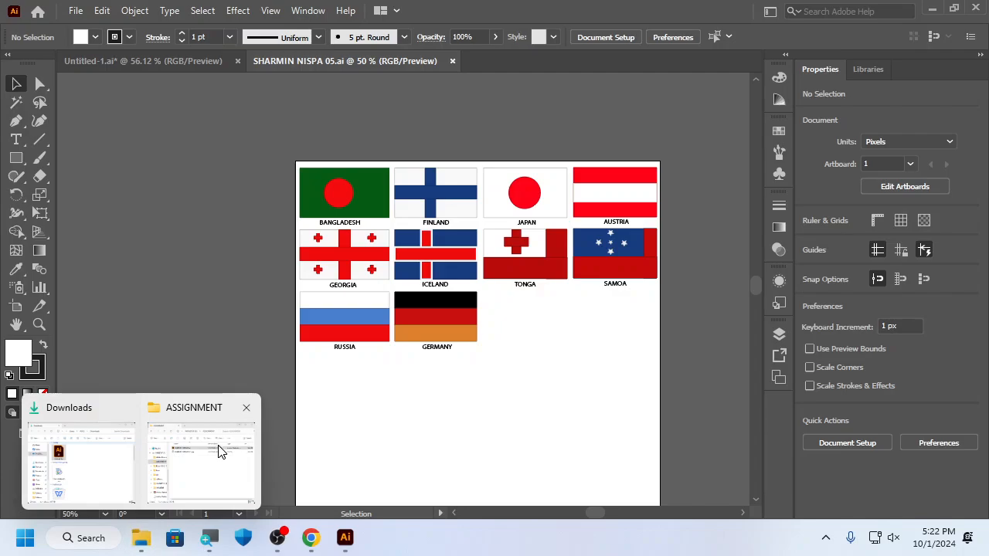
click(207, 467)
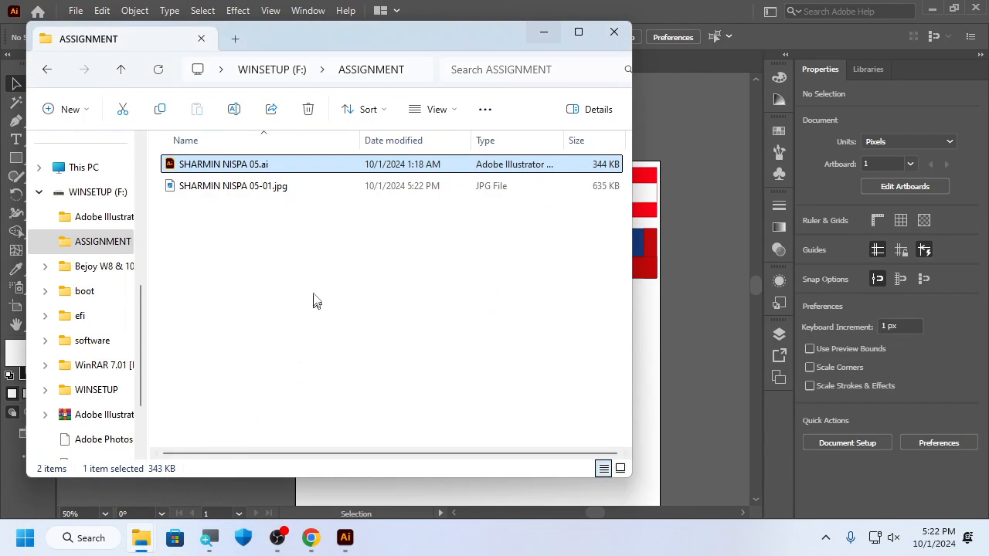
click(315, 297)
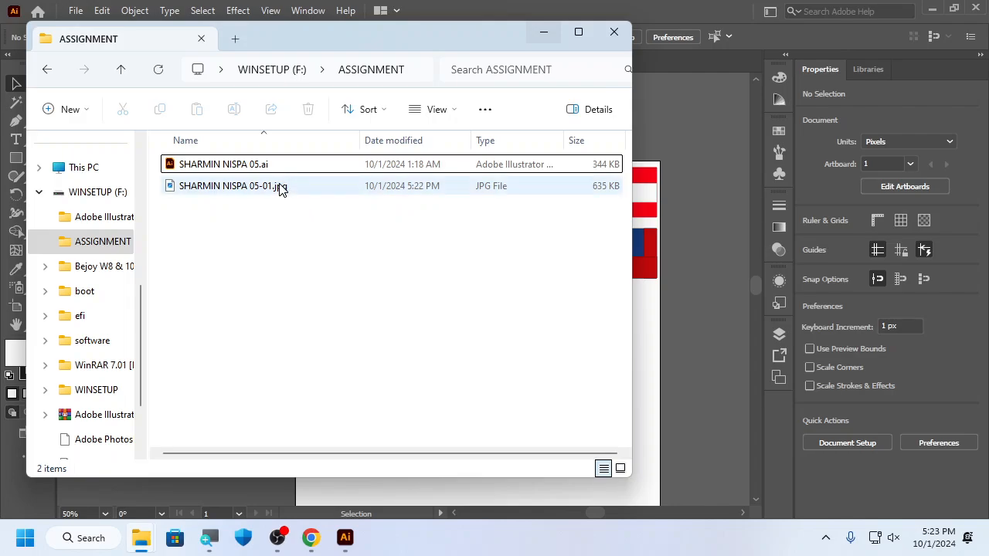
click(281, 189)
double_click(279, 185)
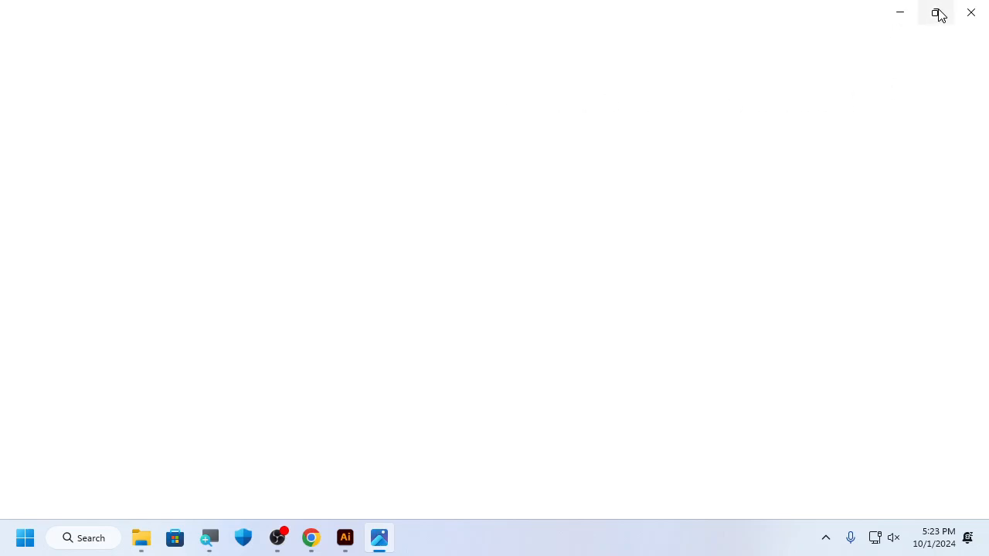
mouse_move(940, 15)
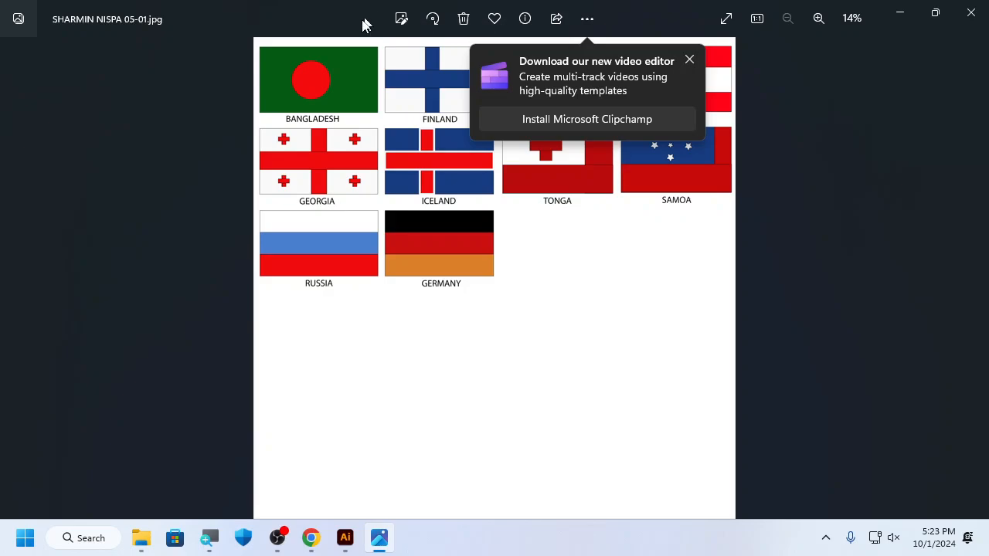
click(689, 60)
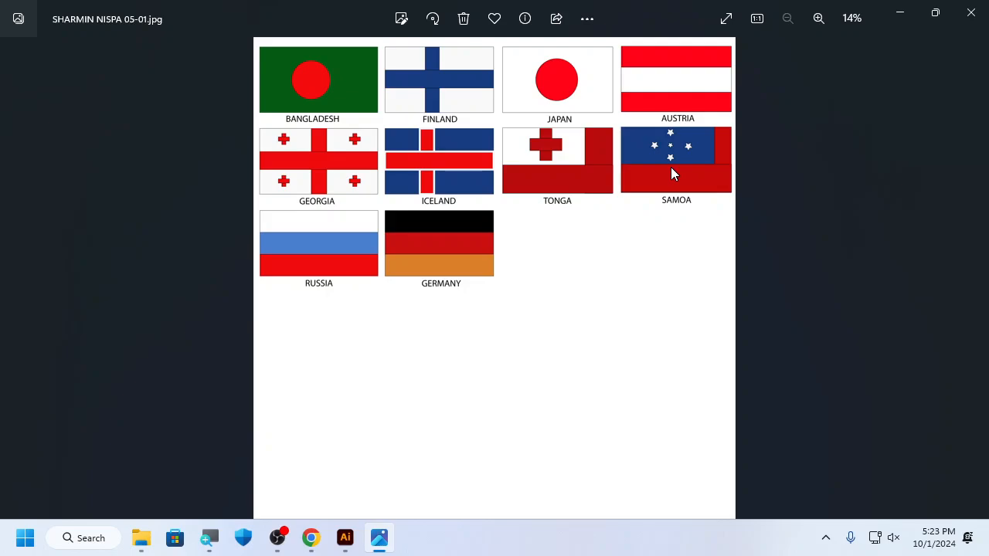
click(902, 12)
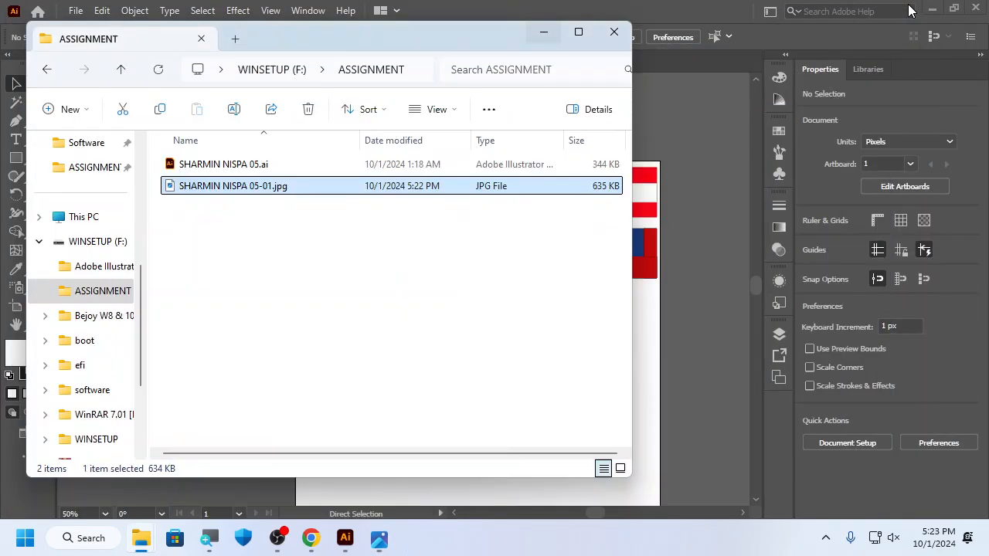
click(671, 331)
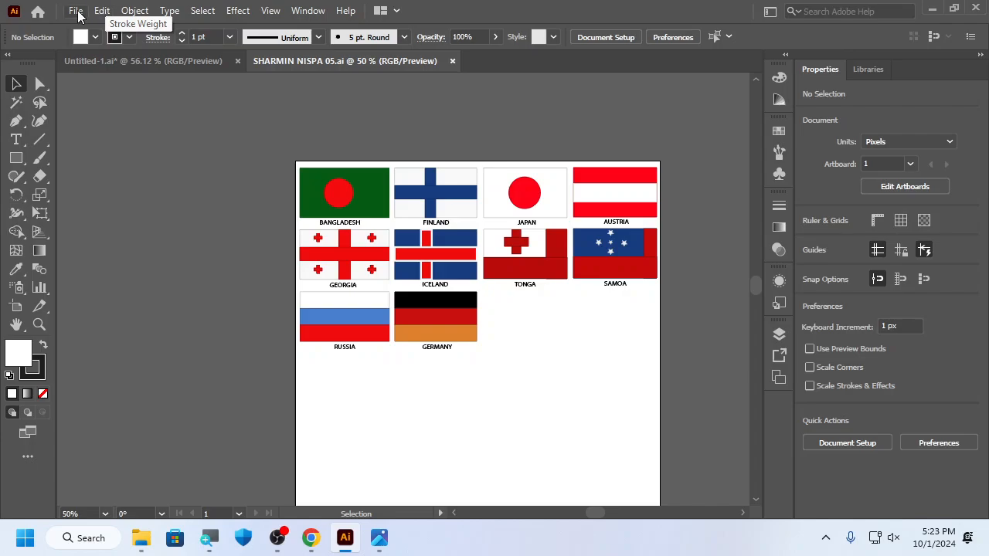
- Export the flags document to the ASSIGNMENT folder as PNG (*.PNG), with Use Artboards enabled and the resolution at High (300 ppi)
click(76, 11)
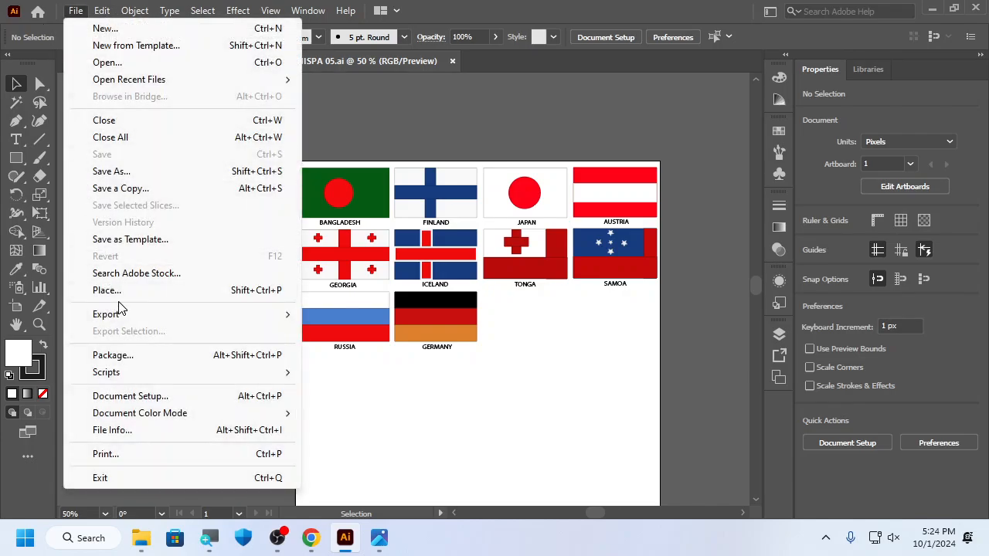
mouse_move(120, 321)
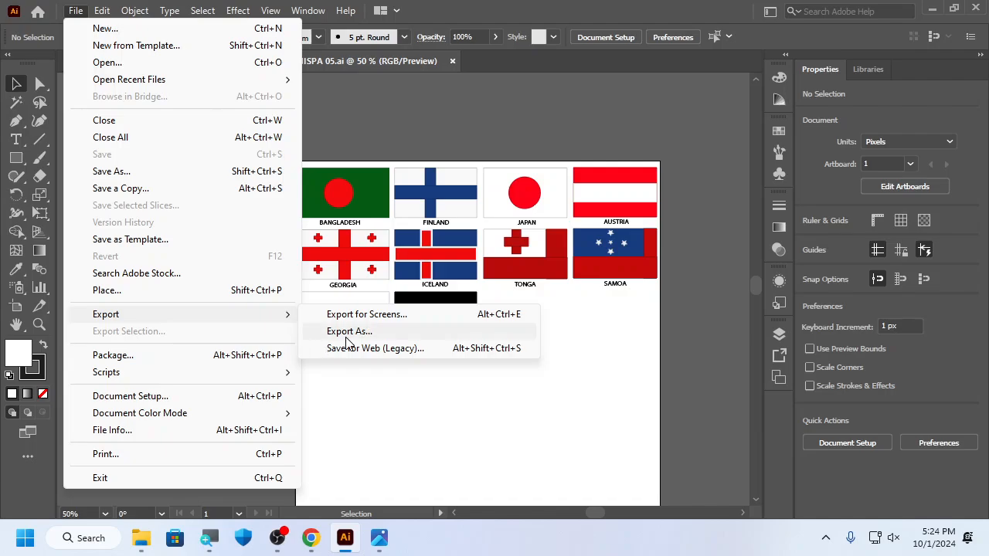
click(346, 339)
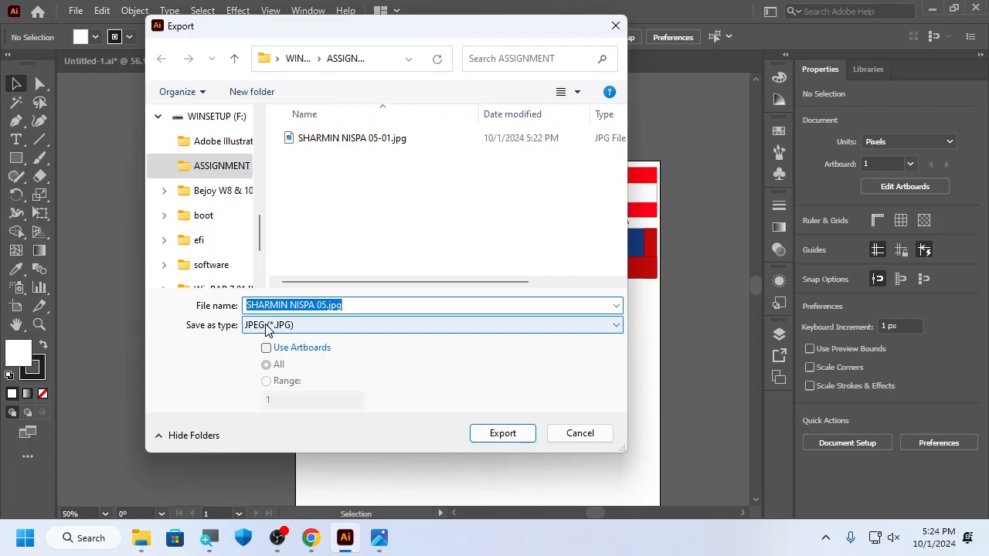
click(266, 325)
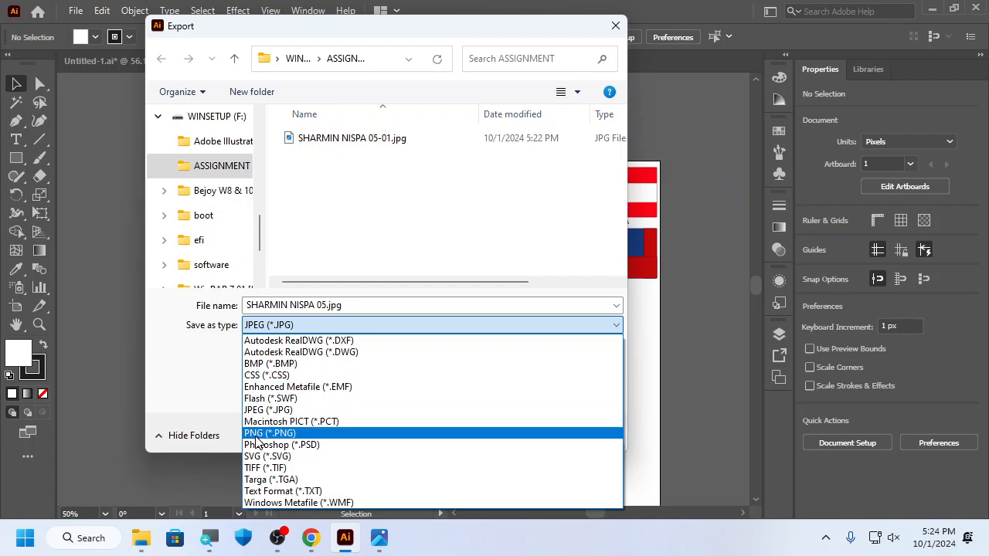
click(263, 433)
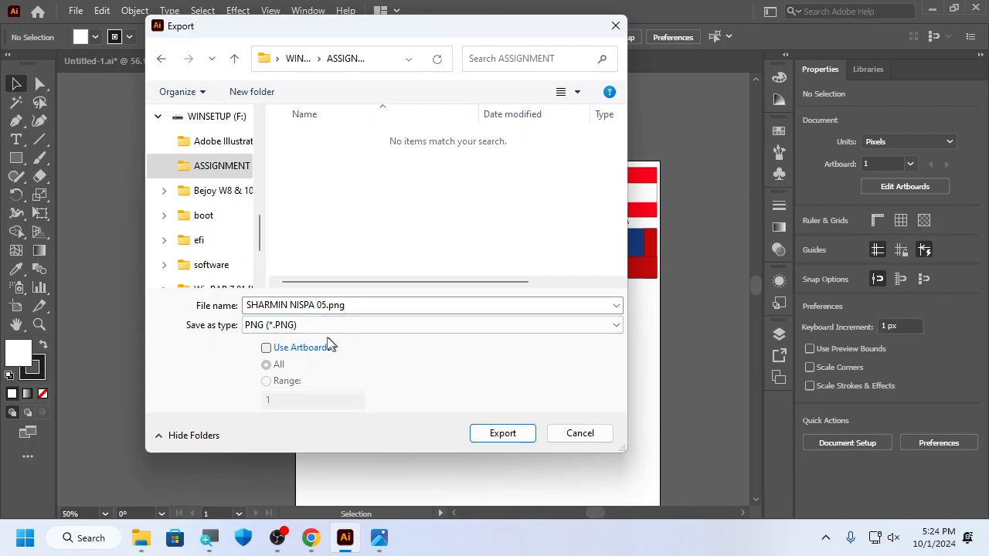
click(295, 353)
click(506, 434)
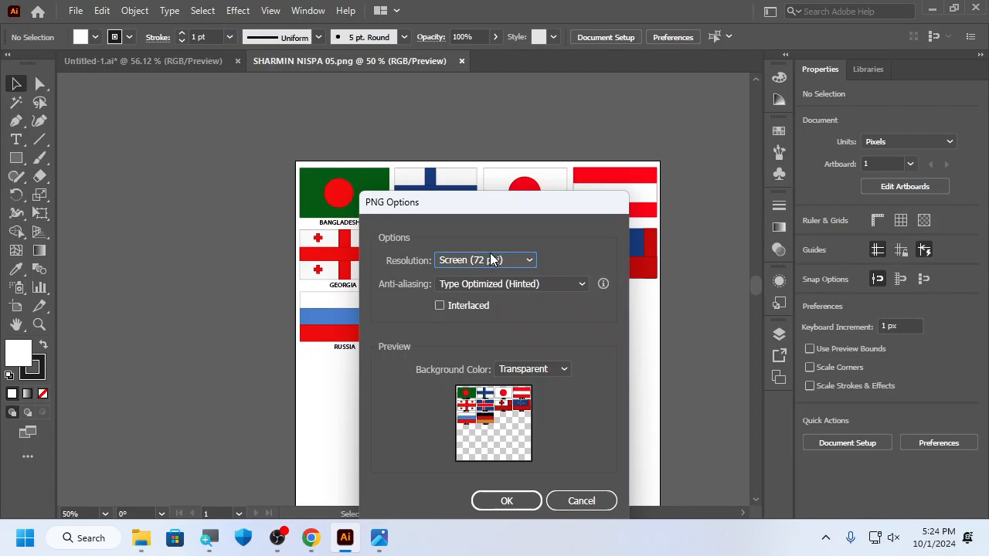
click(489, 267)
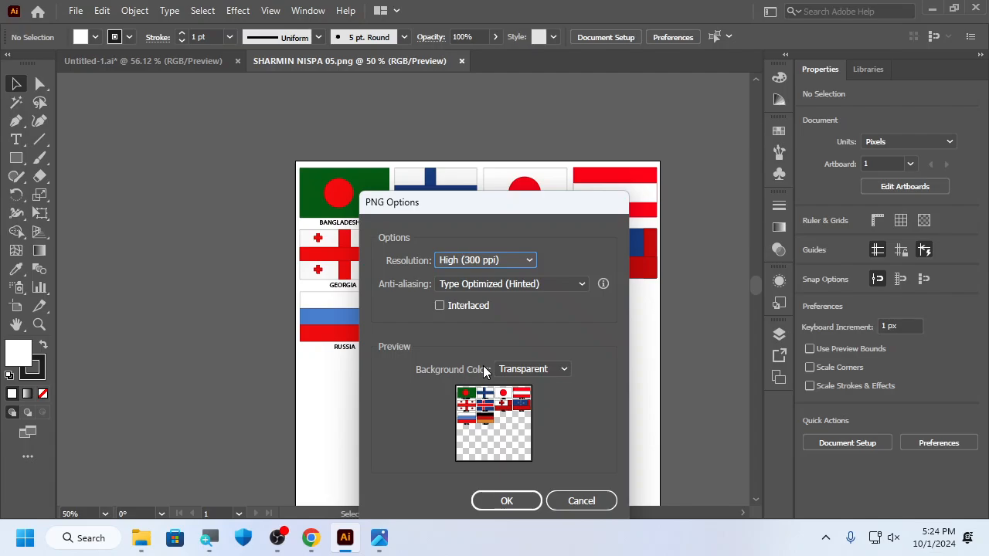
click(503, 501)
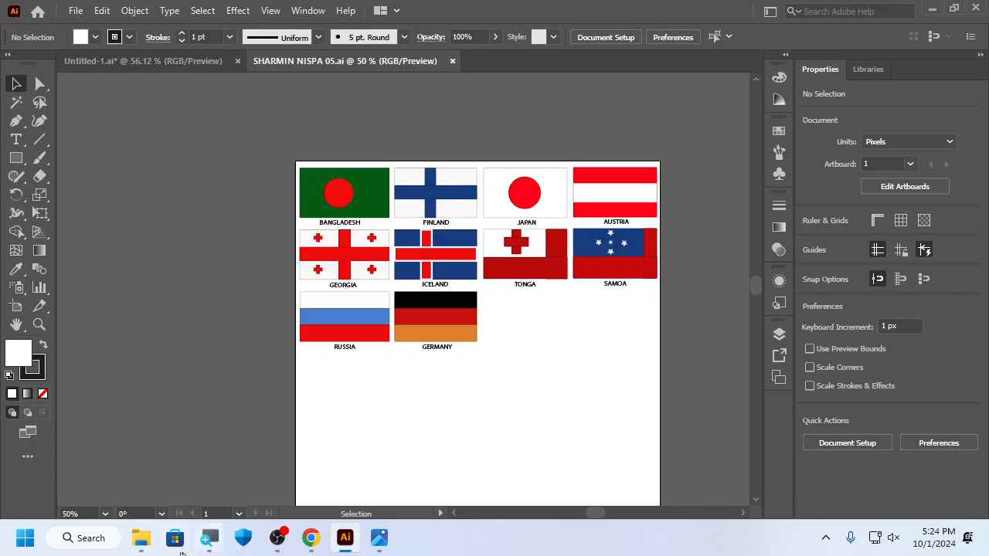
- Switch to the ASSIGNMENT folder in File Explorer to check the exported JPG and PNG files
mouse_move(141, 541)
click(176, 485)
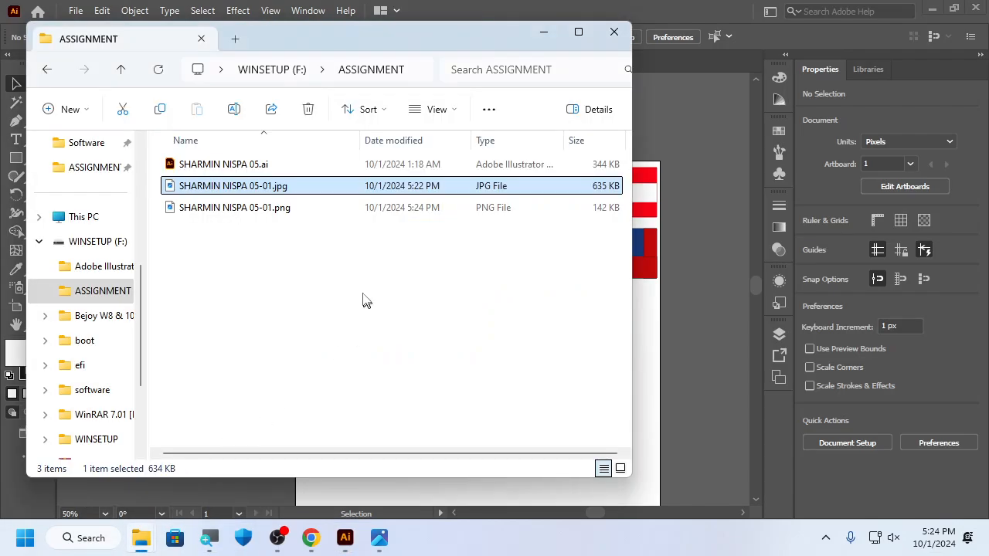
click(292, 230)
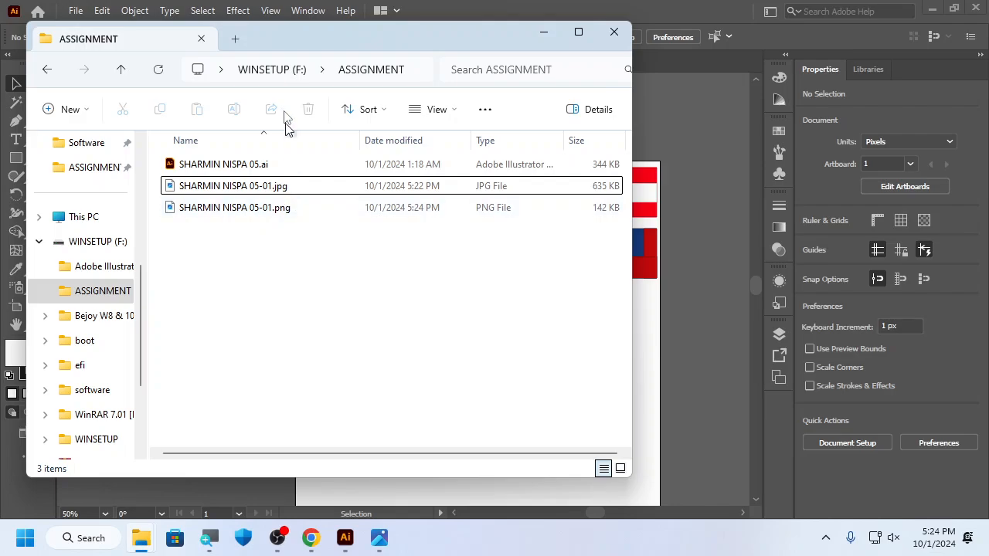
click(270, 10)
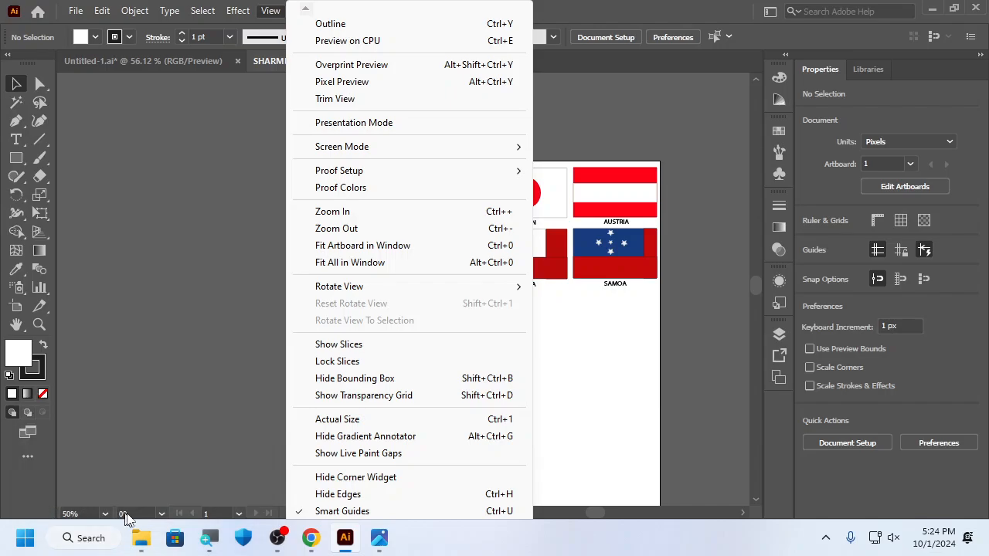
click(143, 539)
click(169, 500)
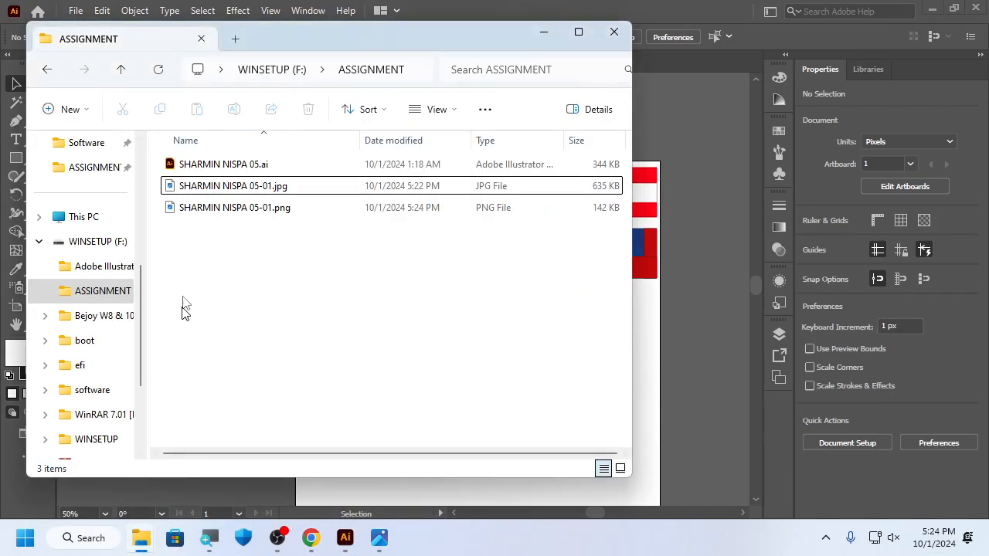
- Hide the file name extensions in the ASSIGNMENT folder and show them again
click(451, 114)
mouse_move(457, 398)
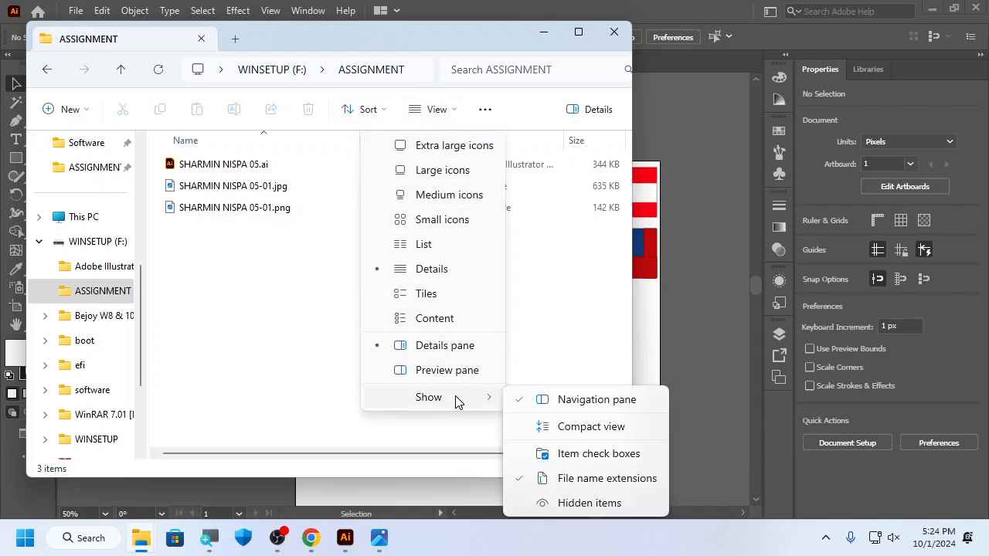
click(557, 479)
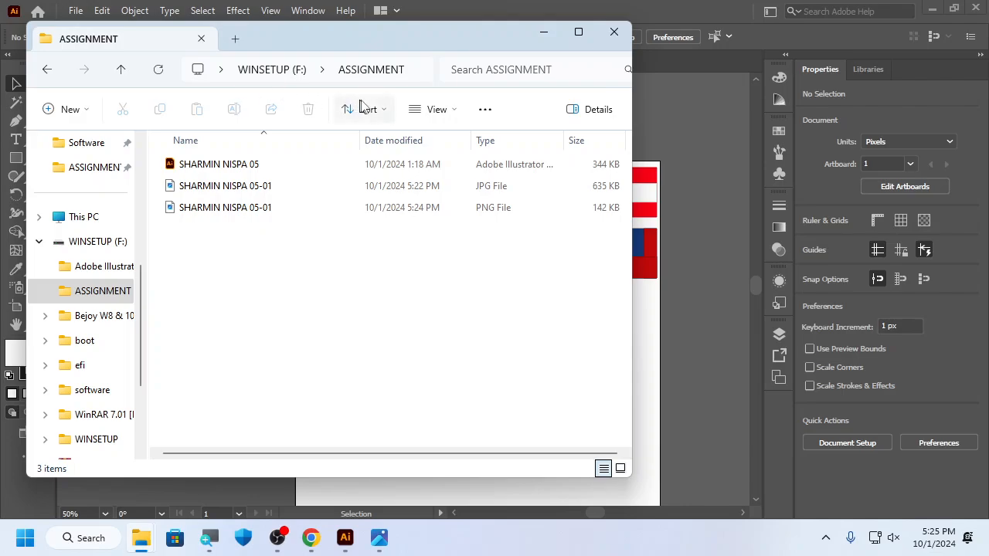
click(455, 120)
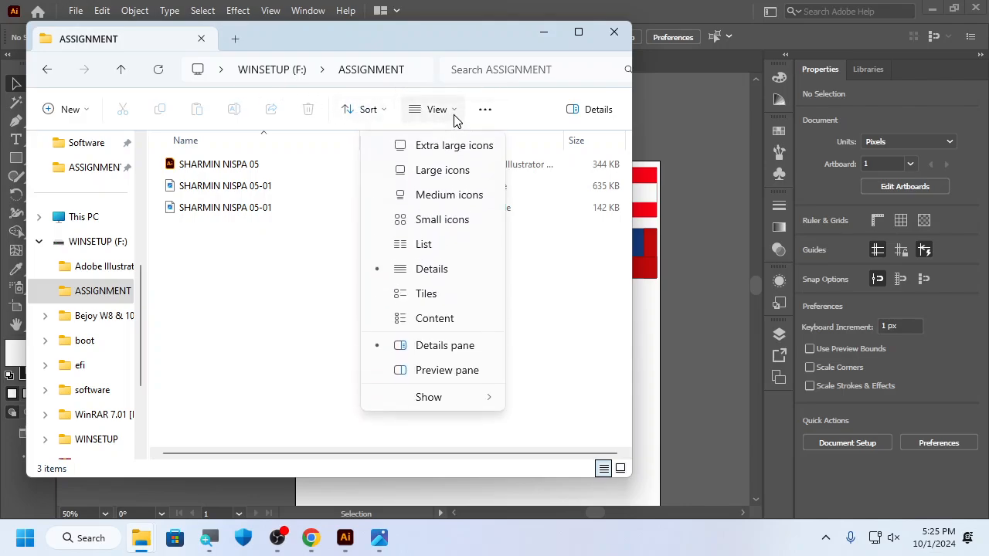
mouse_move(491, 404)
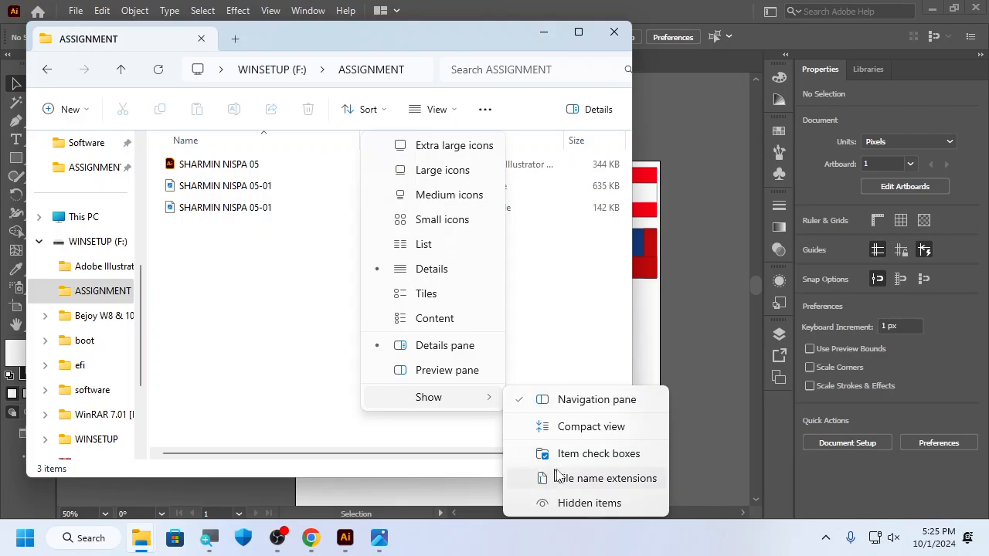
click(601, 484)
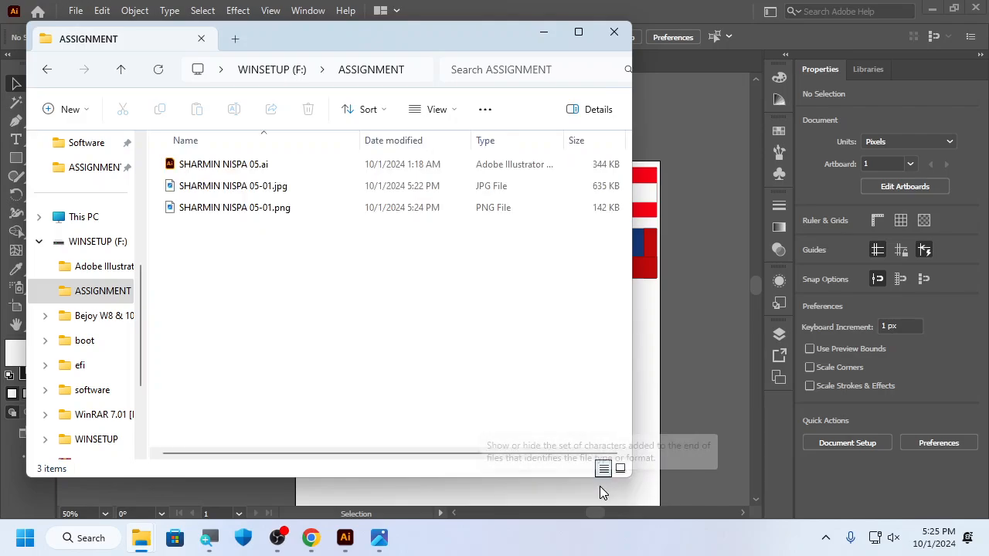
- View the exported PNG in the image viewer beside the JPG, then close both images
double_click(301, 208)
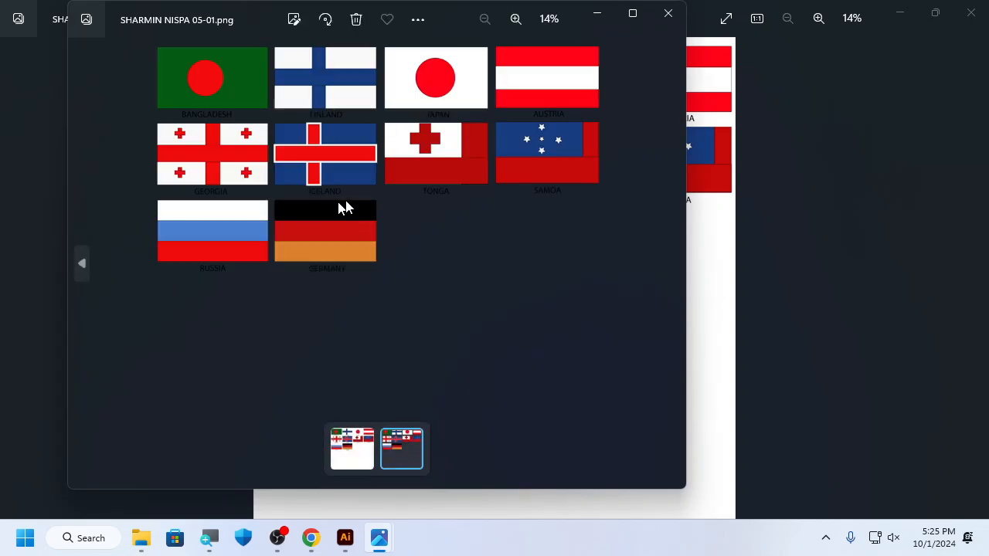
drag(246, 21, 401, 85)
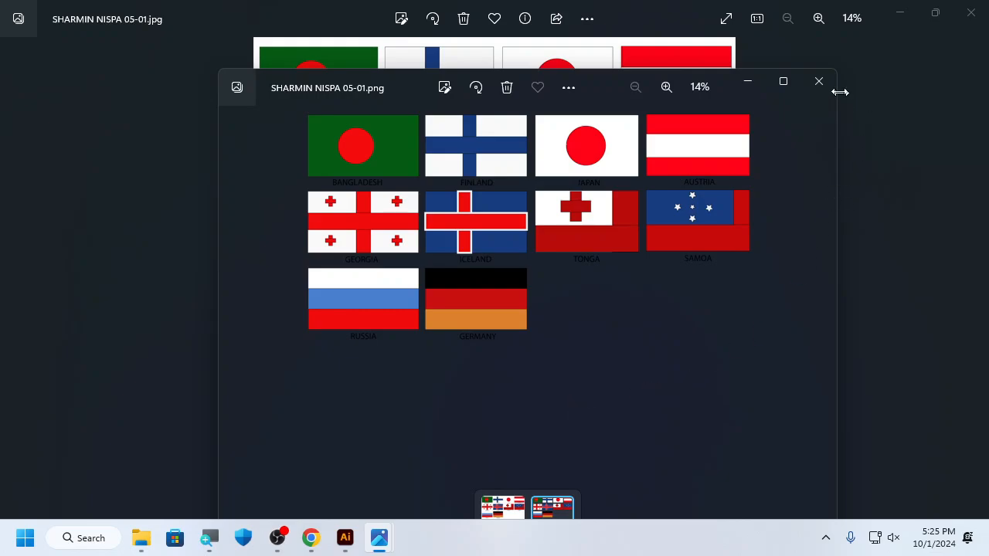
click(820, 81)
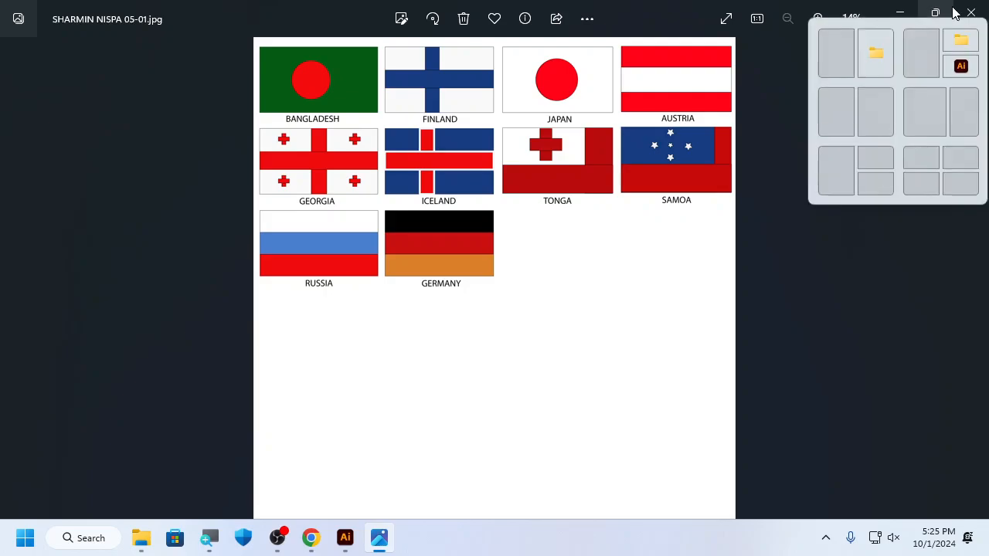
click(935, 12)
click(639, 15)
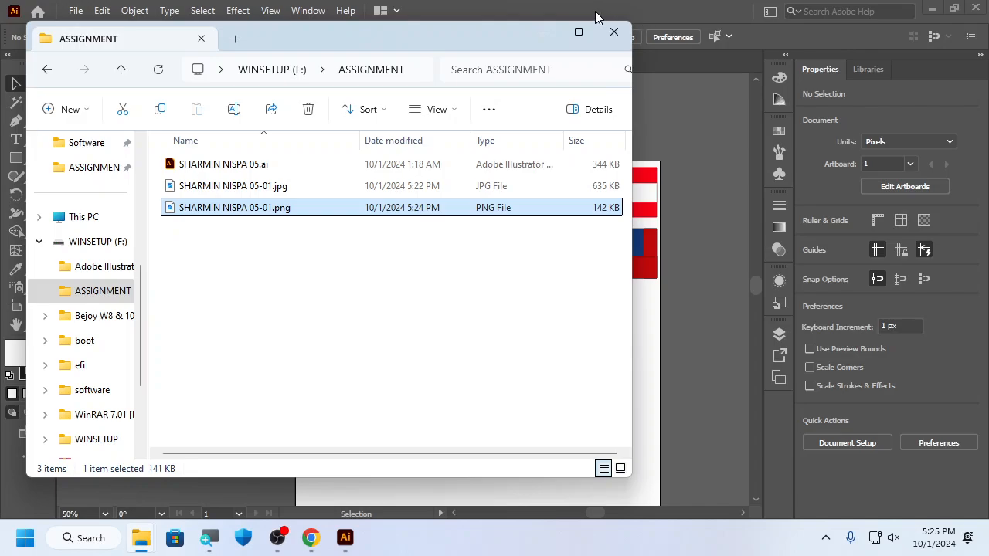
click(444, 113)
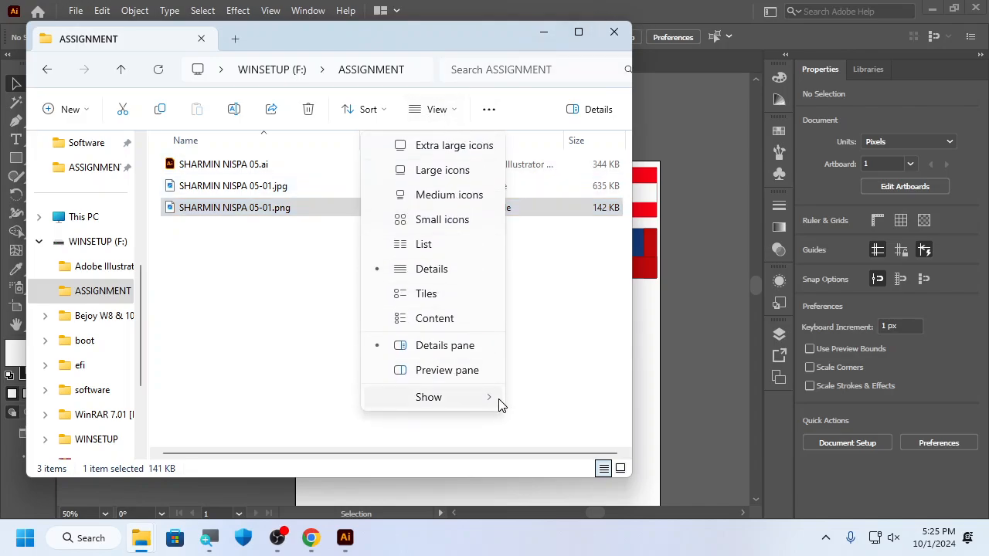
mouse_move(499, 404)
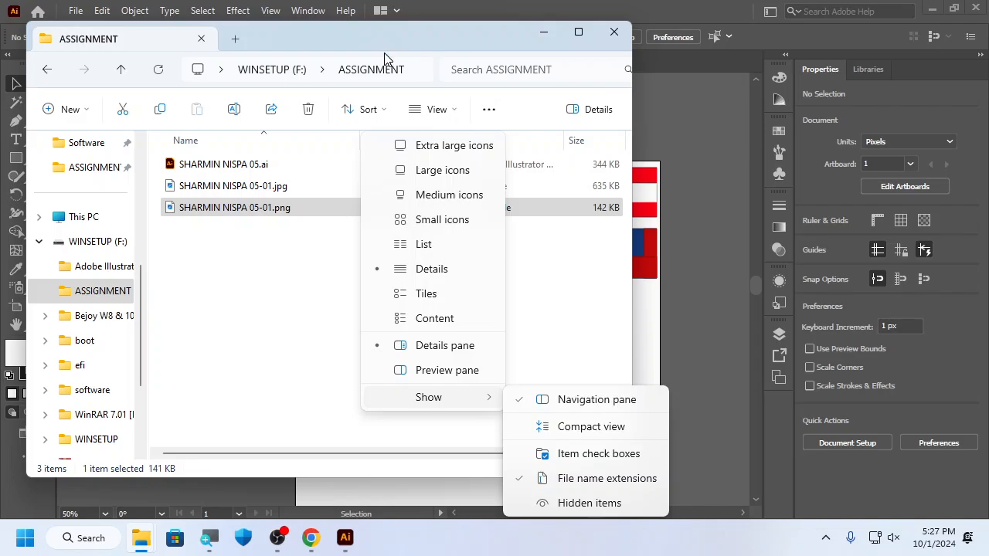
click(268, 364)
click(268, 364)
- Switch to Illustrator and create a new blank document with the preset settings
click(337, 549)
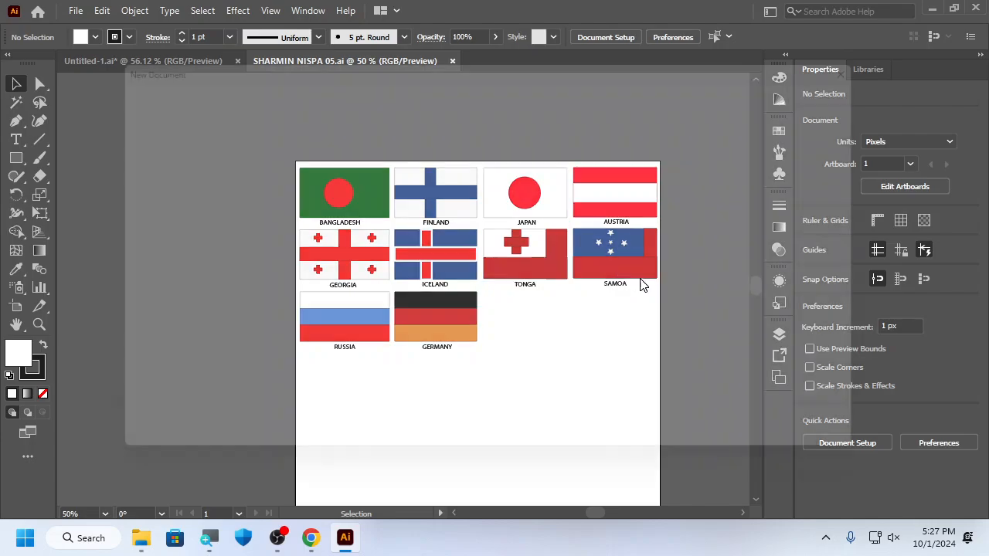
key(ctrl+n)
click(799, 443)
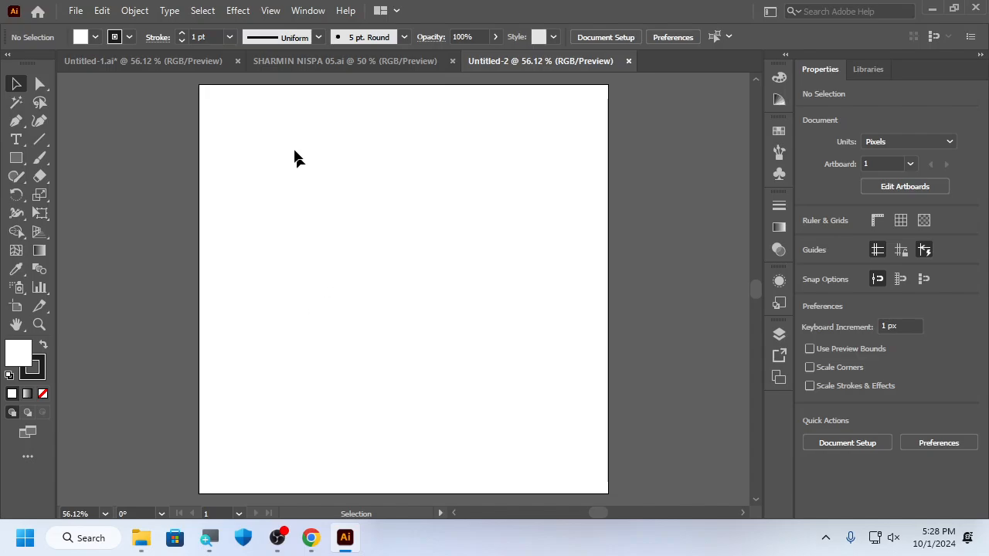
key(m)
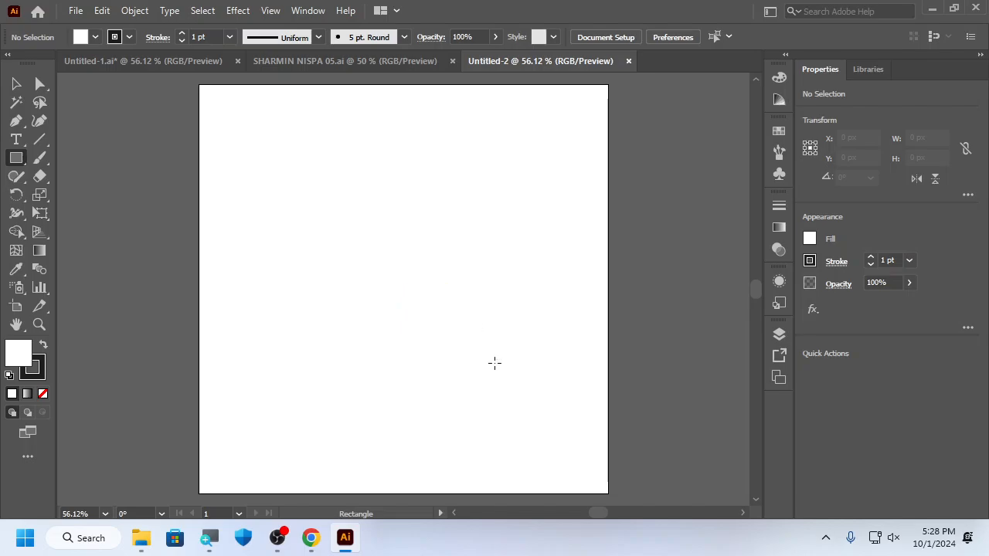
click(139, 62)
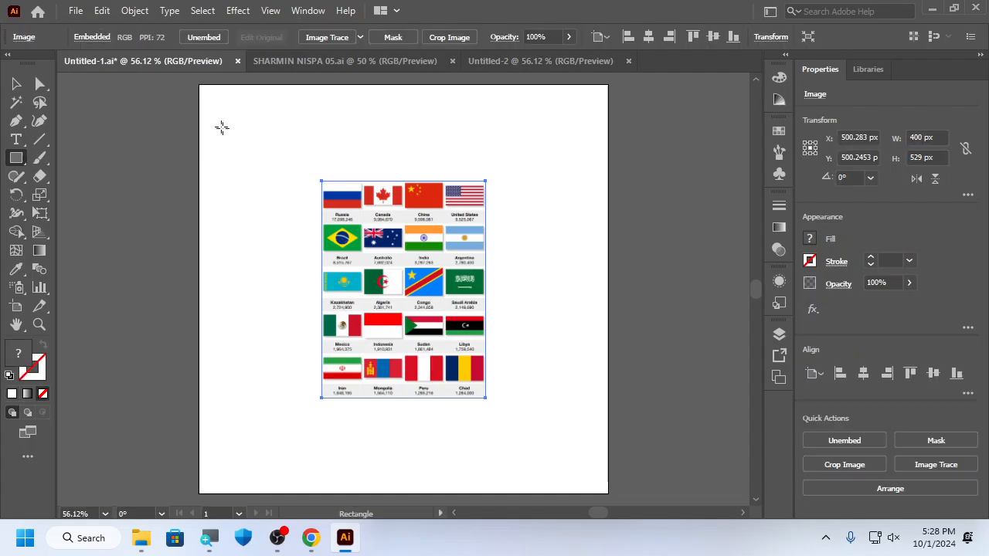
click(540, 61)
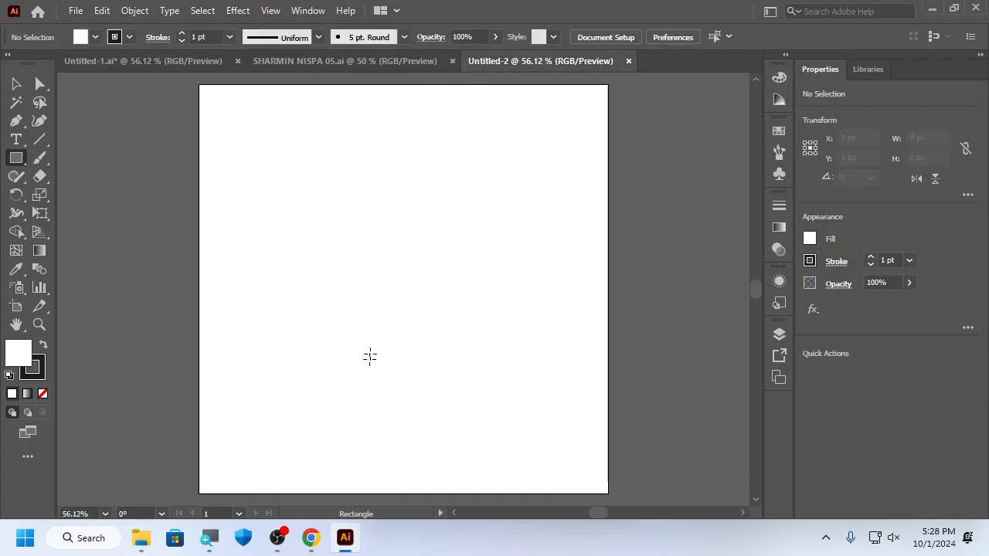
mouse_move(143, 539)
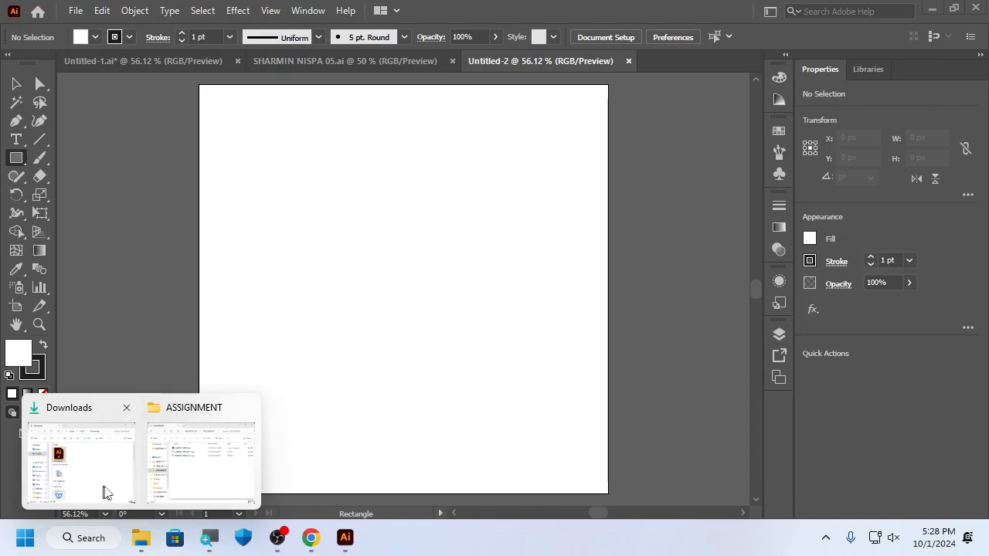
click(163, 485)
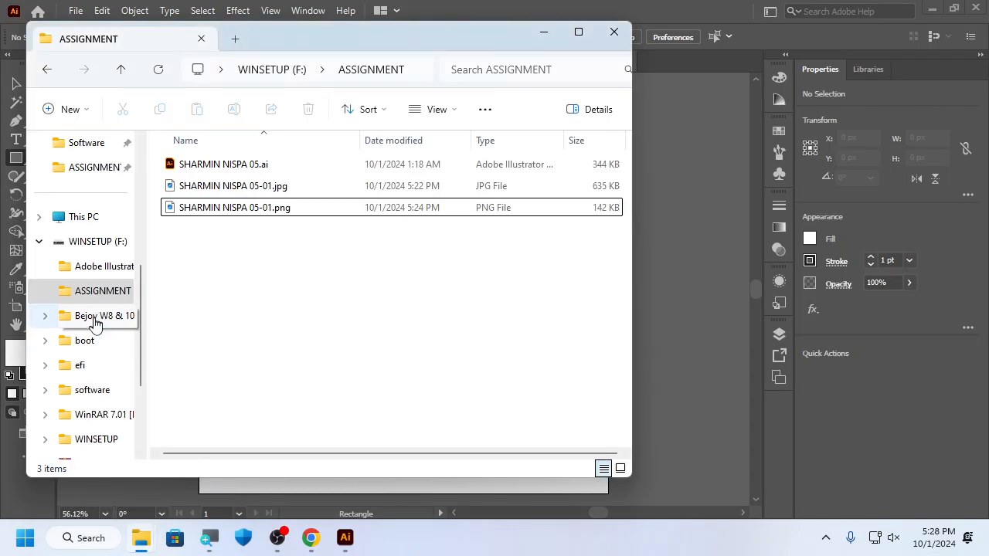
click(664, 190)
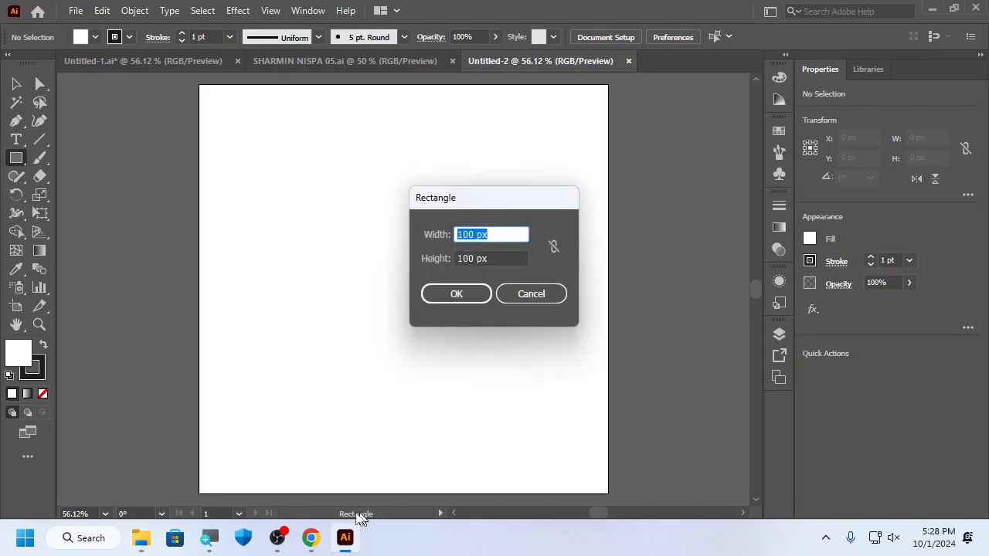
click(533, 293)
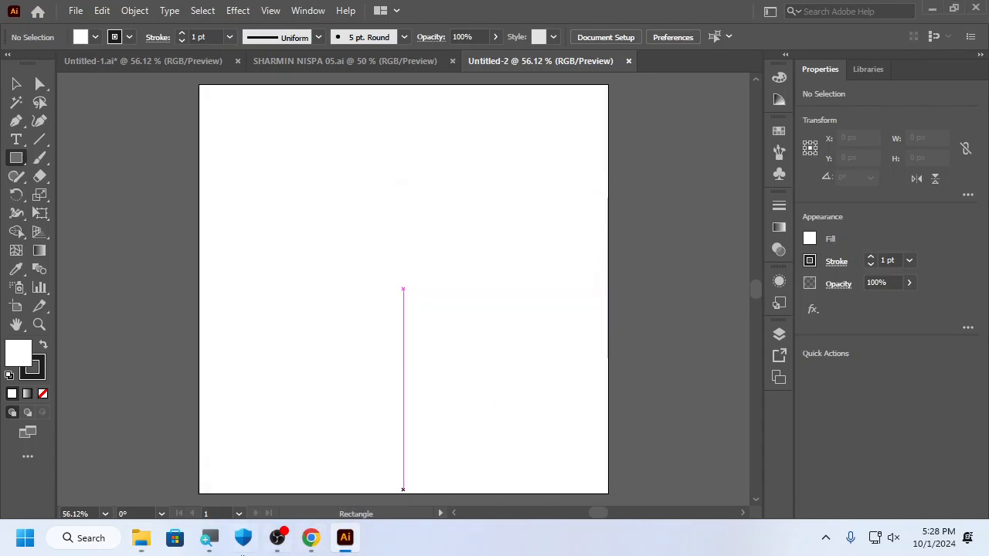
- Switch to Chrome and replace the National flags image search with a Google Images search for "flower"
click(311, 538)
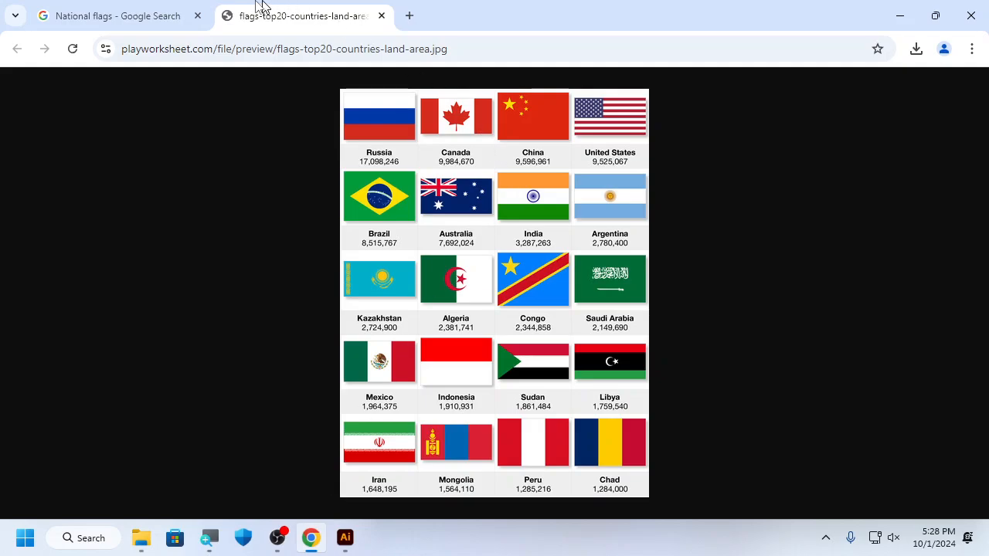
click(117, 9)
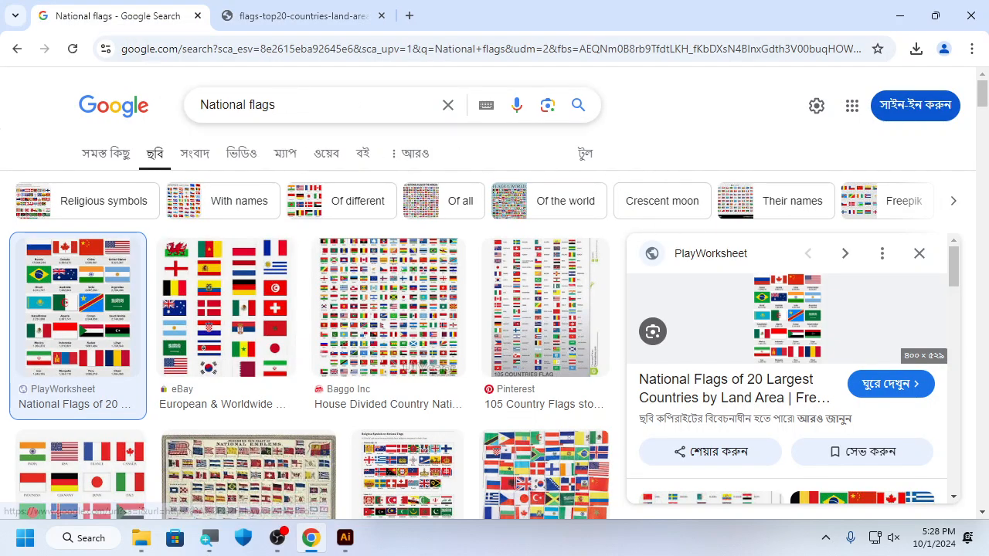
triple_click(240, 109)
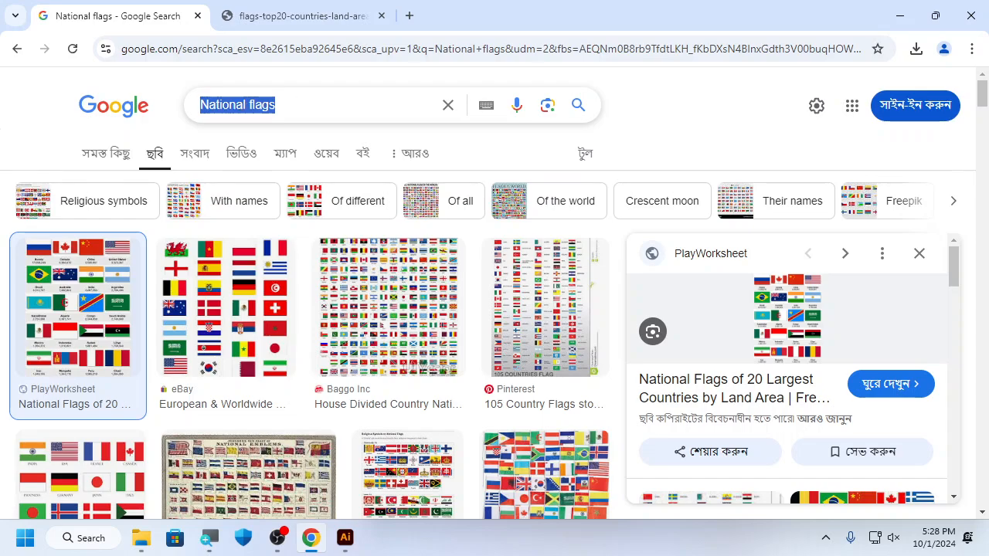
click(235, 104)
text(flower)
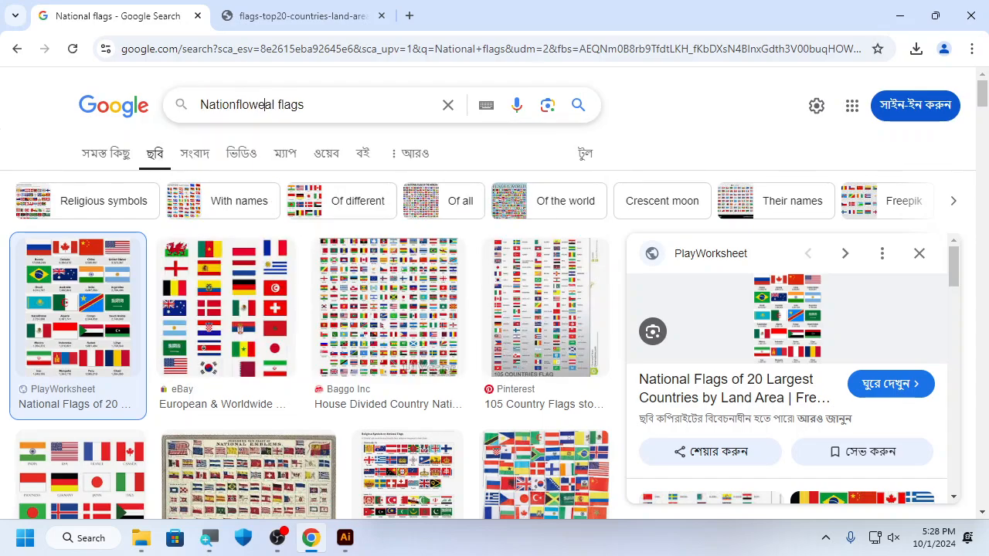
drag(319, 111, 196, 119)
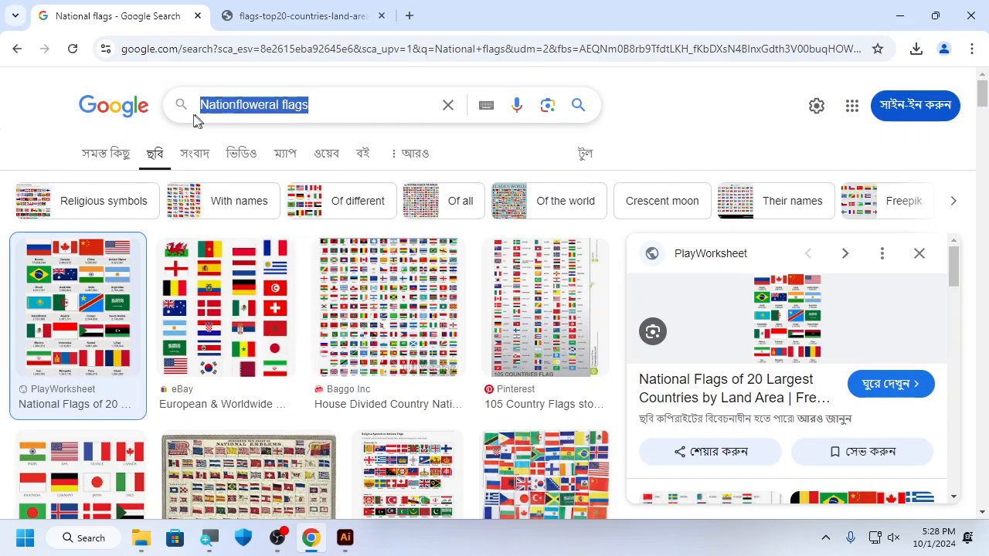
text(flower)
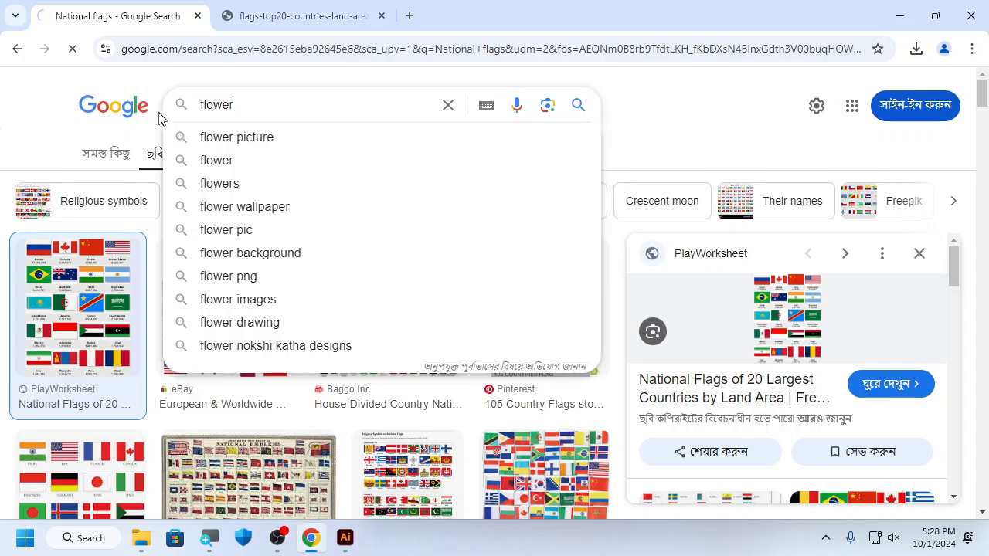
key(Return)
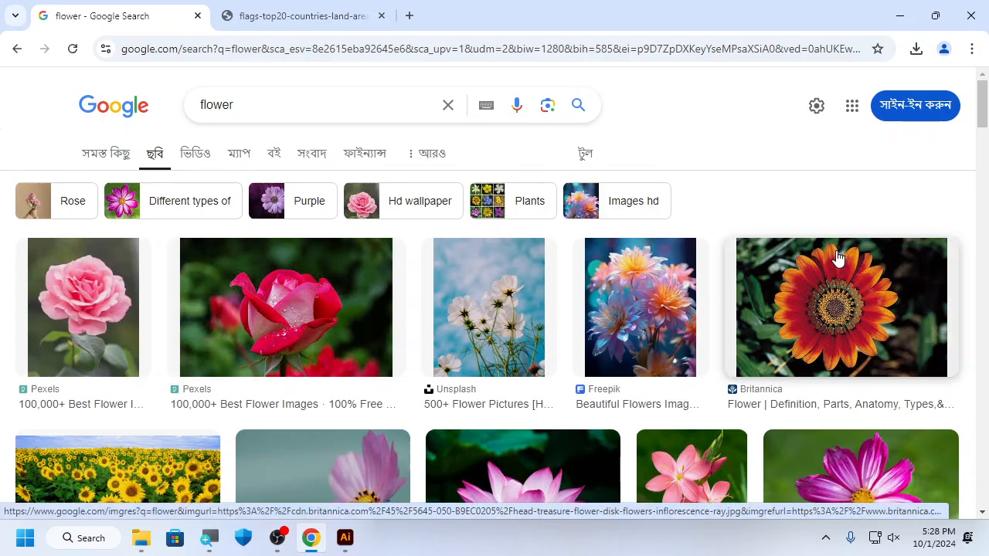
- Download the red rose photo from Pexels and place pexels-pixabay-56866.jpg from the Downloads folder into the Untitled-2 document in Illustrator
key(Return)
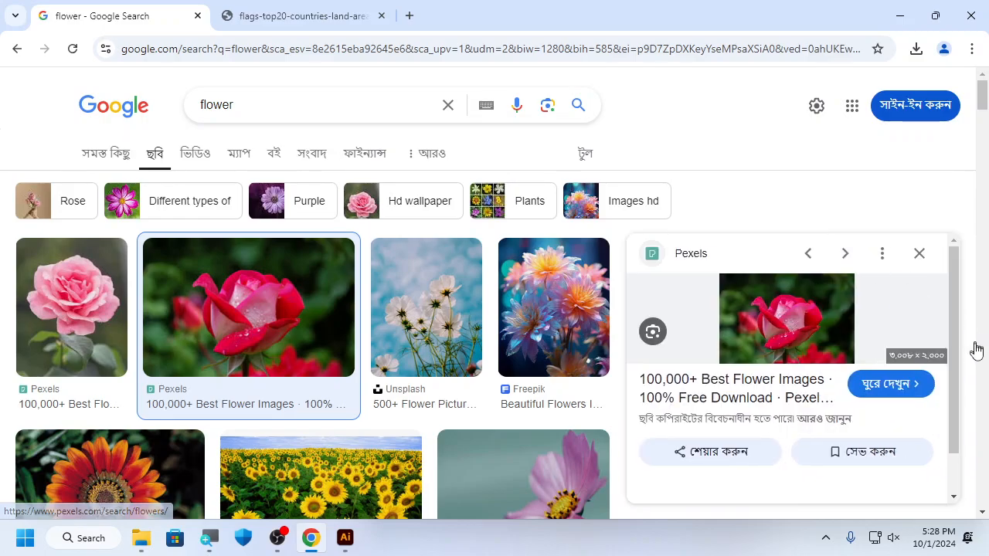
right_click(802, 340)
click(674, 190)
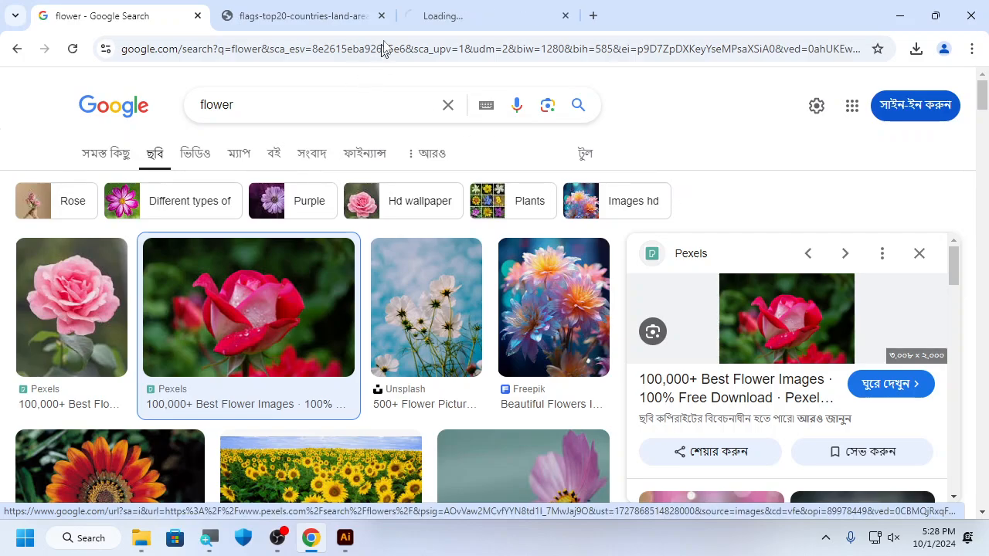
click(437, 7)
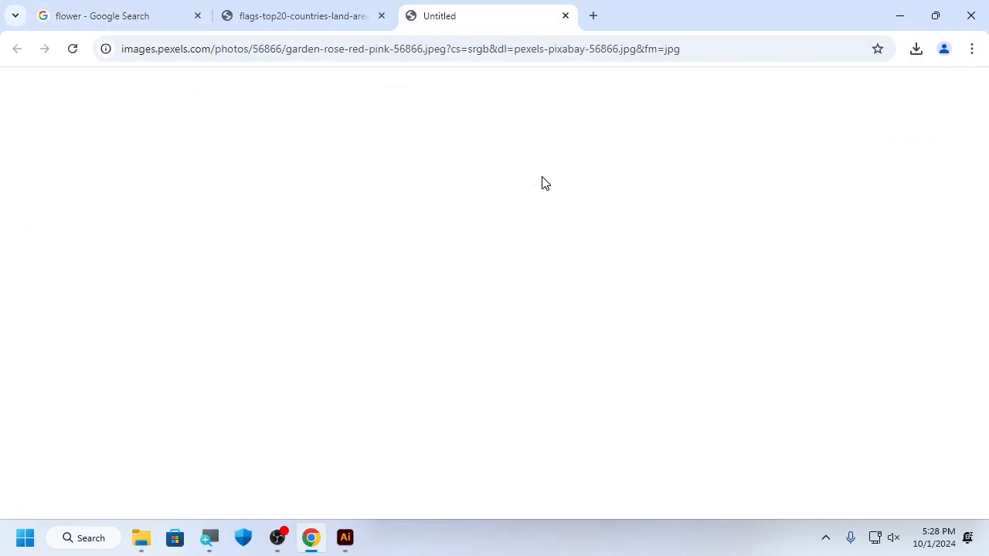
key(ctrl+w)
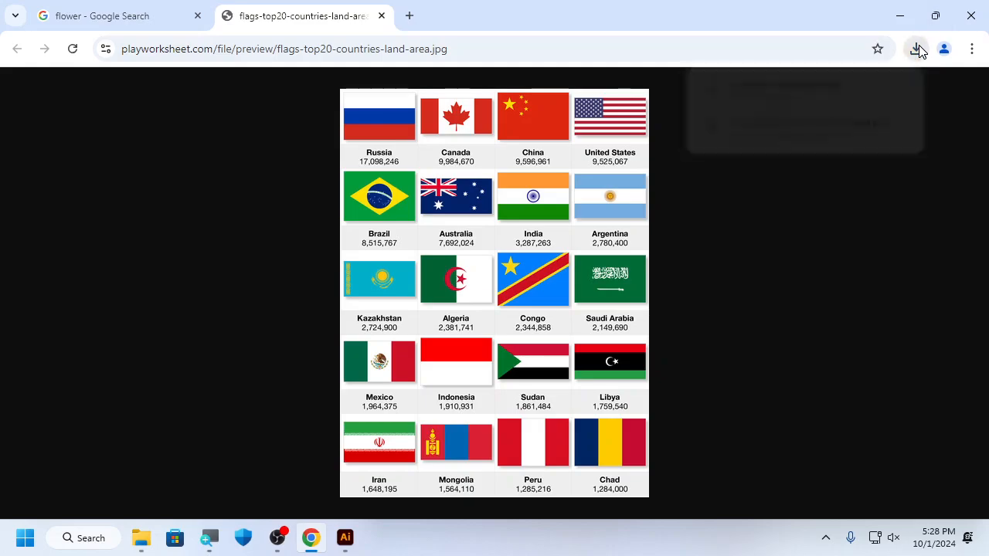
click(916, 48)
click(873, 117)
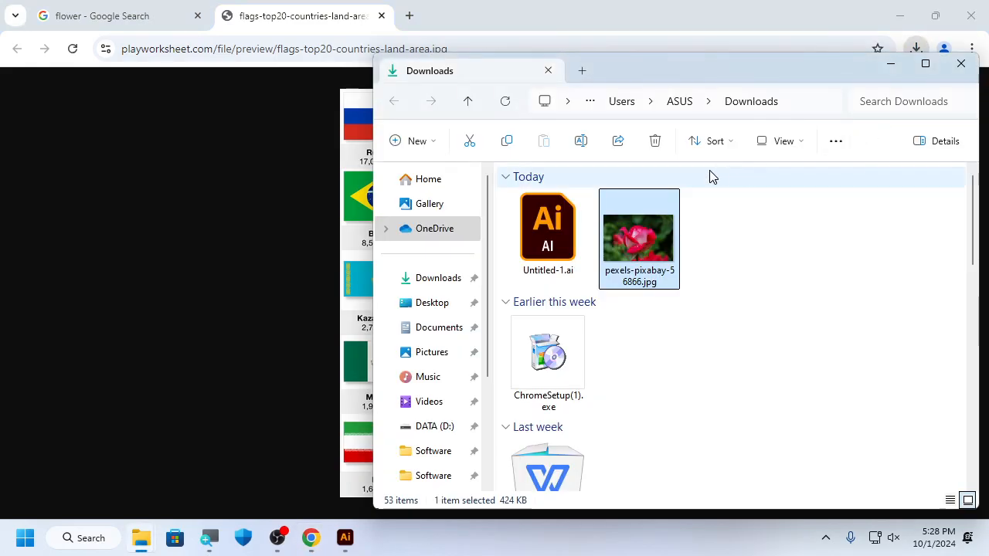
drag(629, 265, 310, 397)
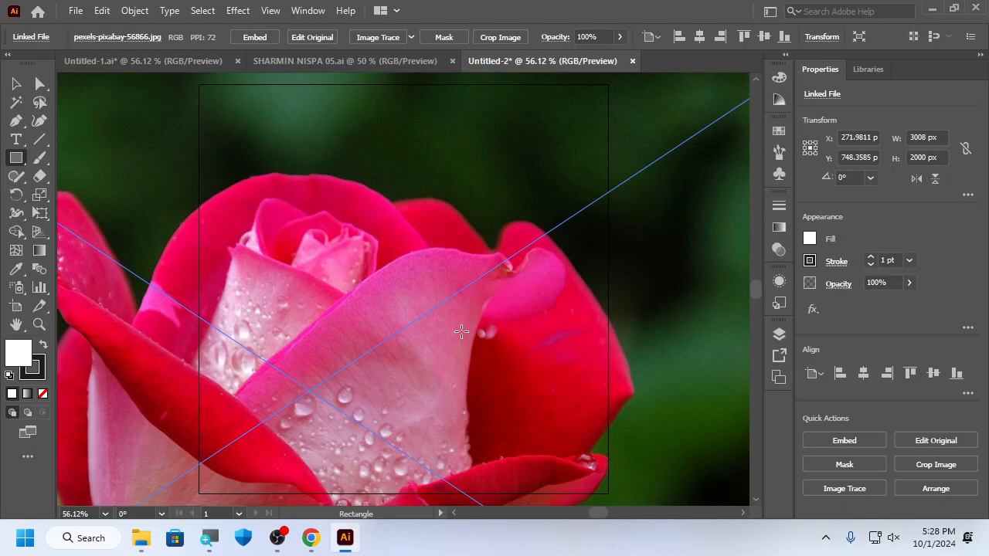
- Scale the rose photo proportionally to the artboard width of 1000 px and embed it in the document
scroll(461, 332, down, 6)
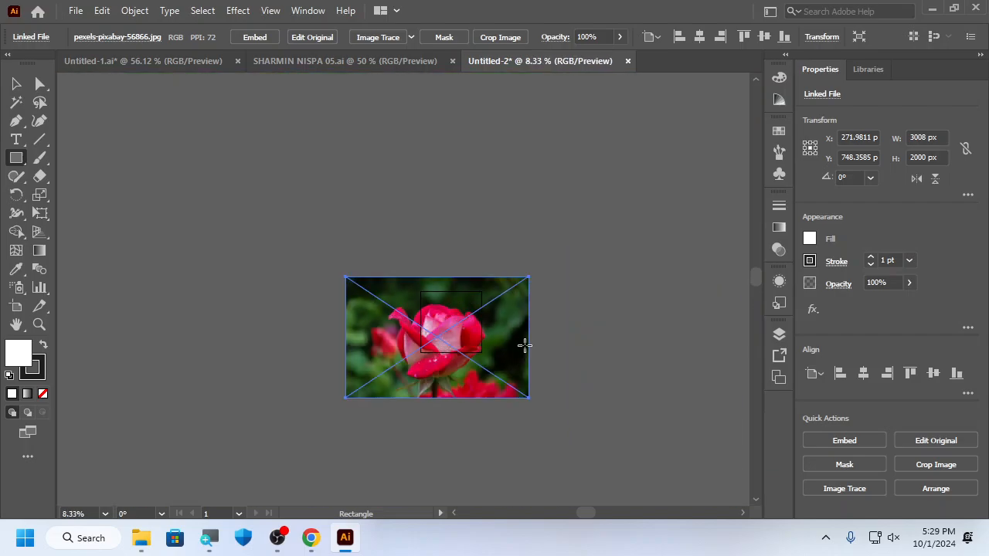
key(v)
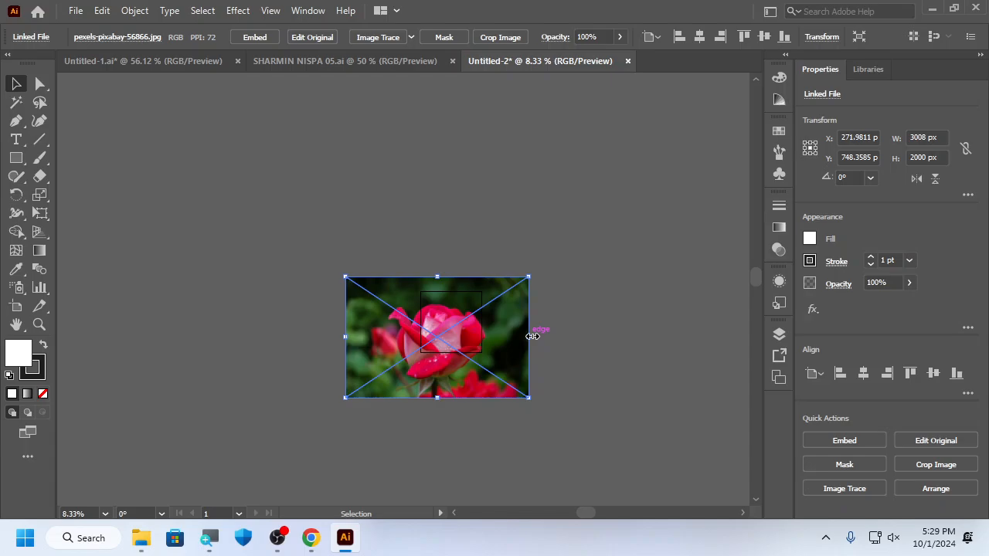
drag(532, 336, 481, 340)
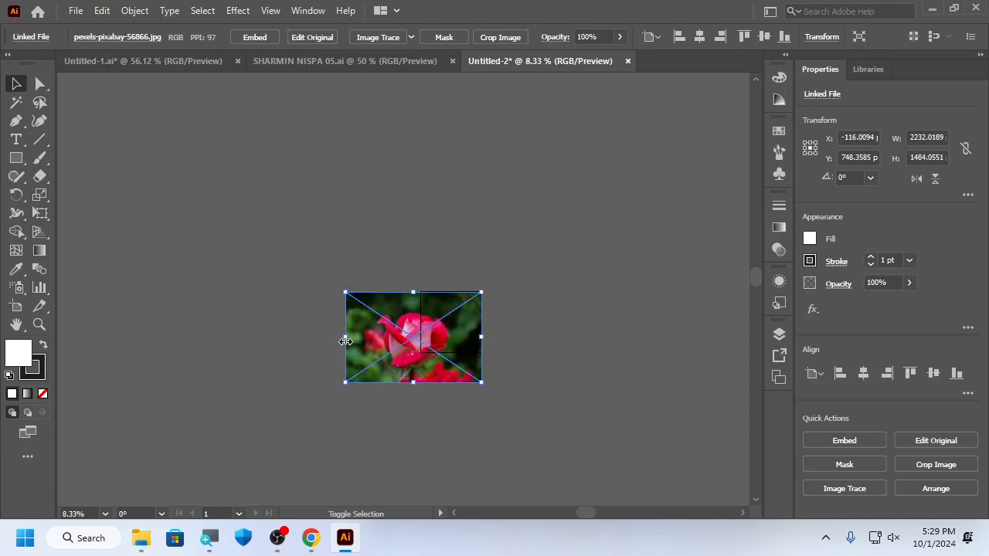
drag(346, 341, 421, 340)
click(251, 38)
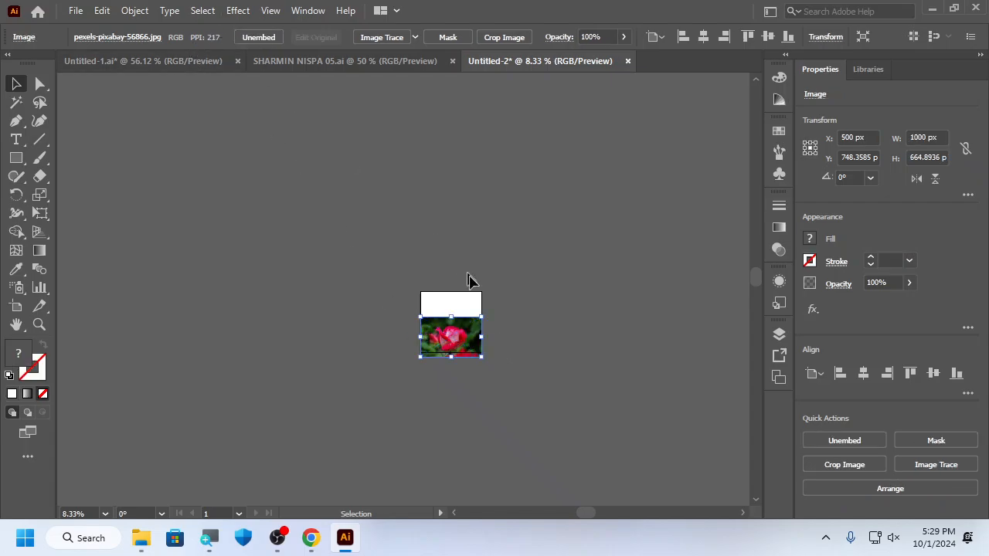
click(512, 325)
- Move the rose photo up so it lies fully inside the artboard, at a Y position of about 556 px
scroll(452, 347, up, 2)
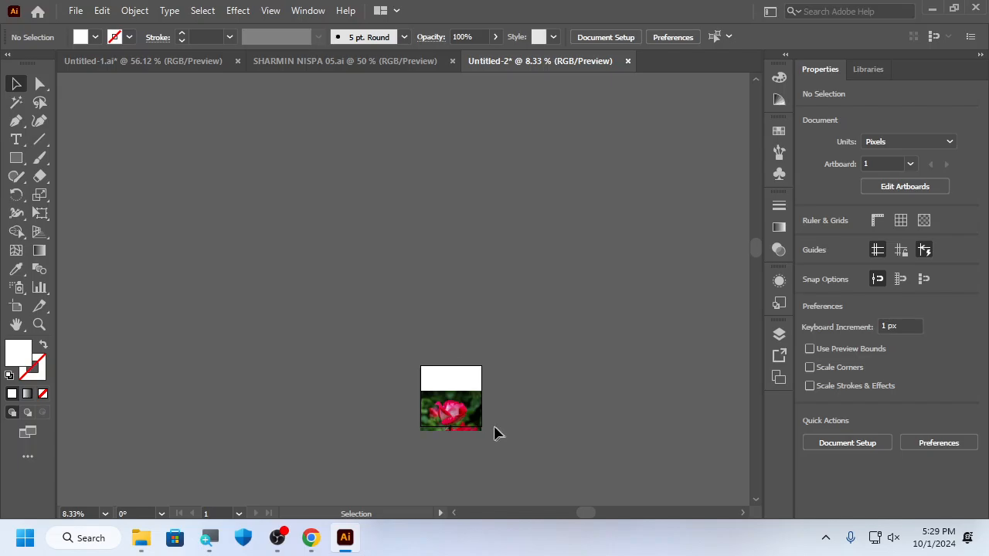
scroll(461, 459, up, 5)
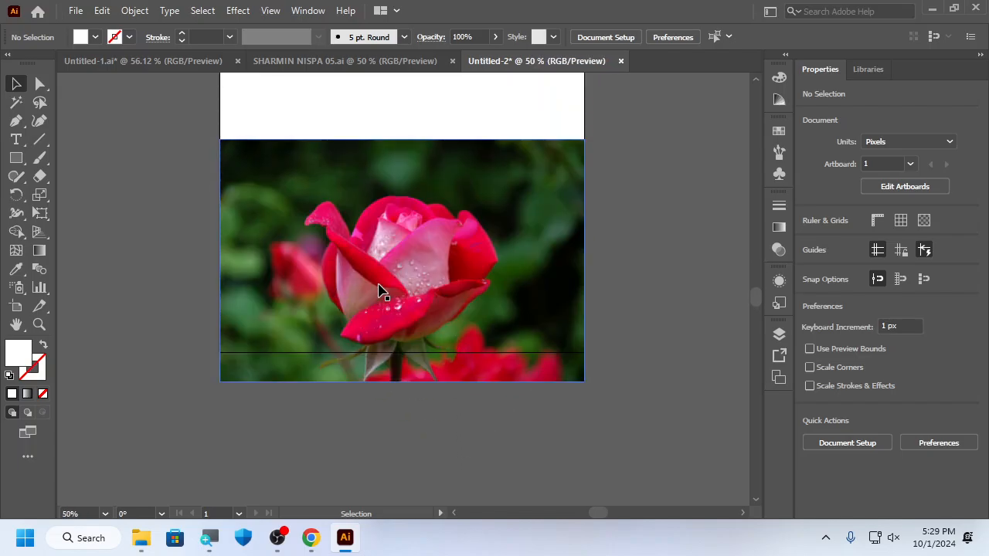
drag(380, 289, 379, 223)
key(ctrl+z)
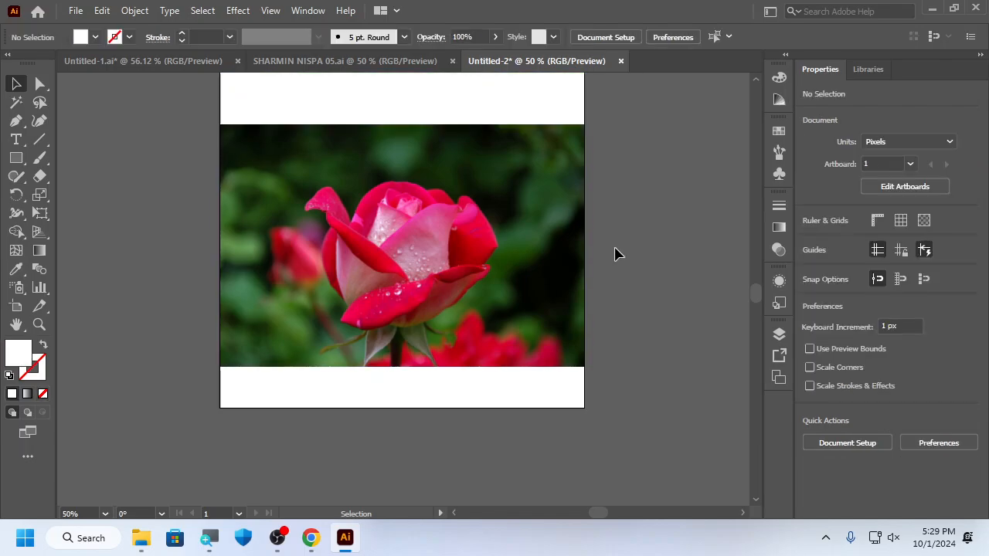
click(533, 280)
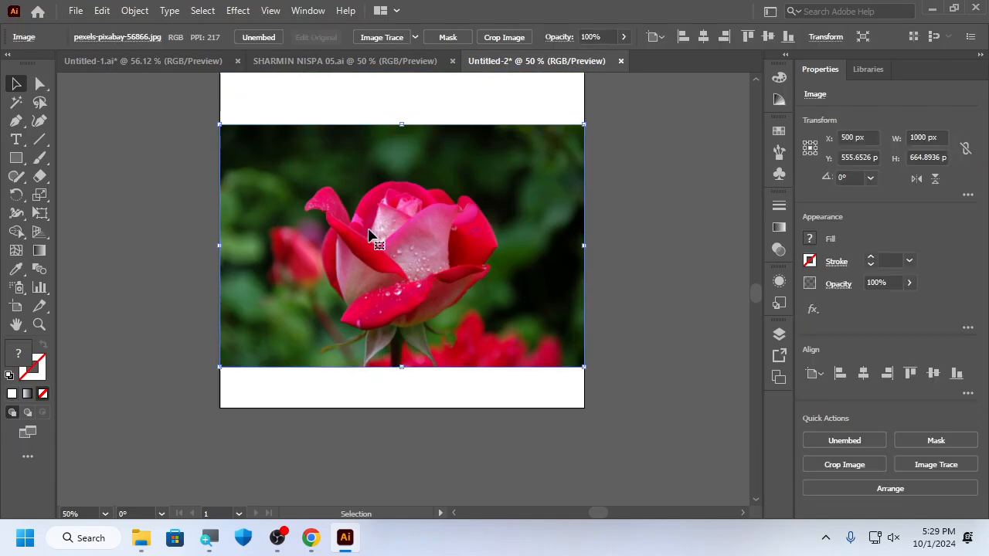
scroll(360, 228, up, 2)
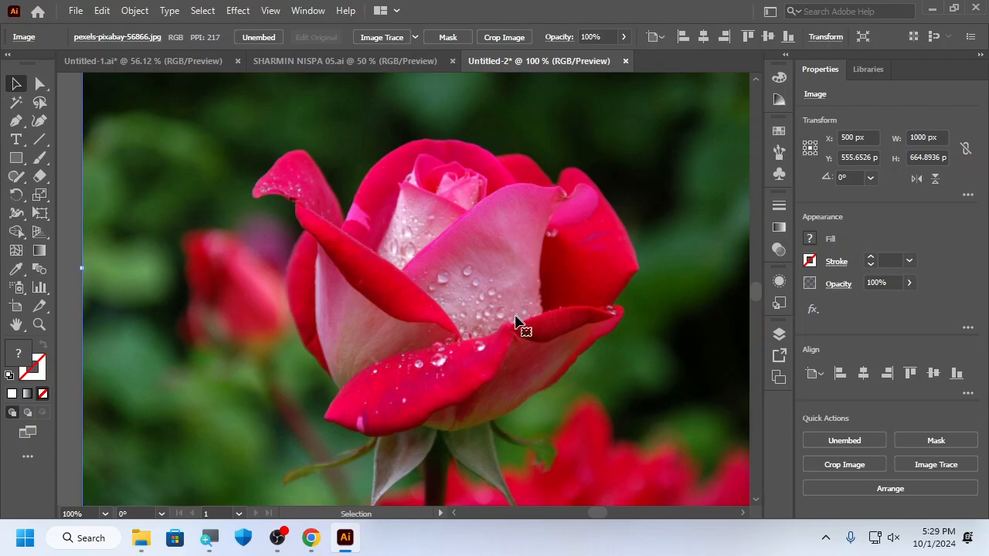
- Place the exported flags PNG from the ASSIGNMENT folder over the rose photo in Untitled-2 and minimize the folder window
mouse_move(345, 538)
mouse_move(142, 539)
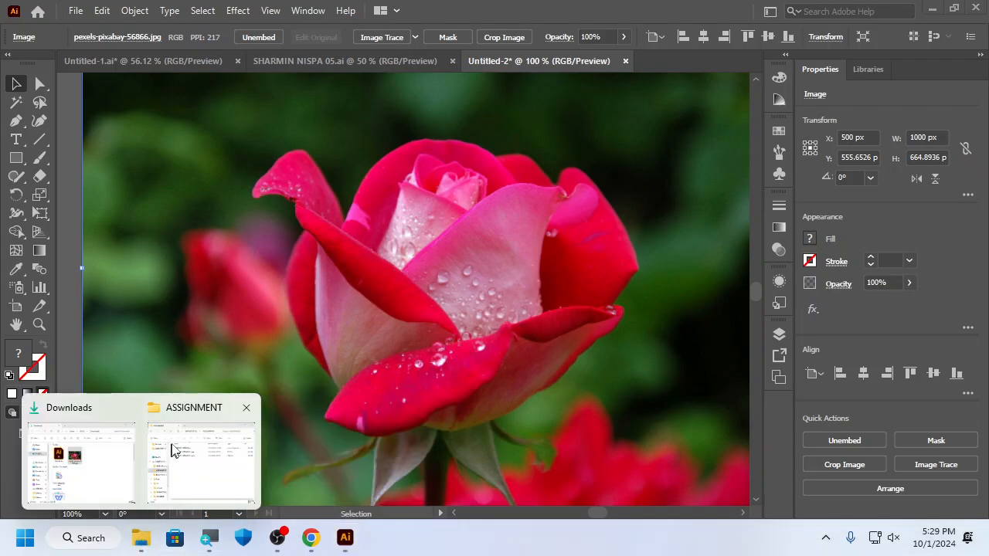
mouse_move(199, 454)
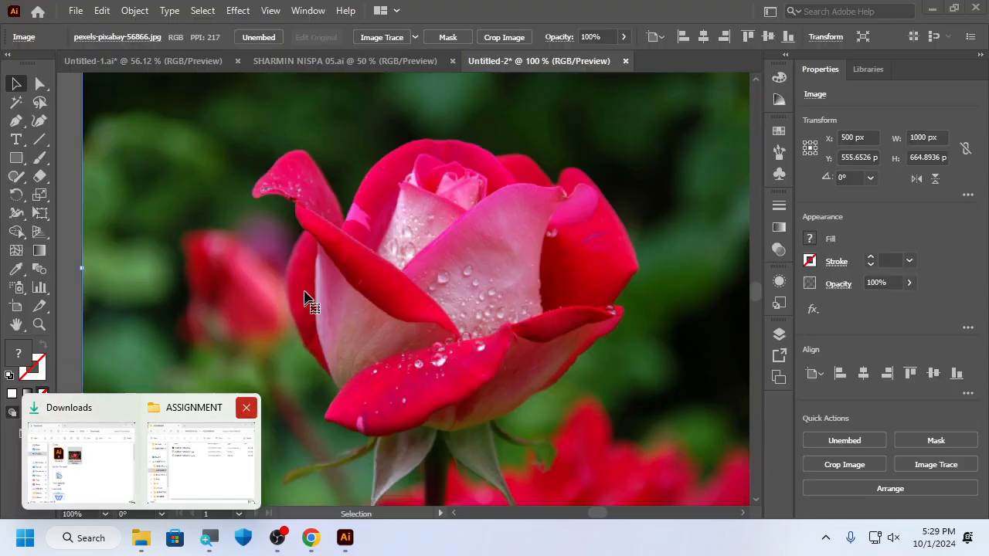
click(242, 452)
click(283, 212)
drag(282, 211, 677, 221)
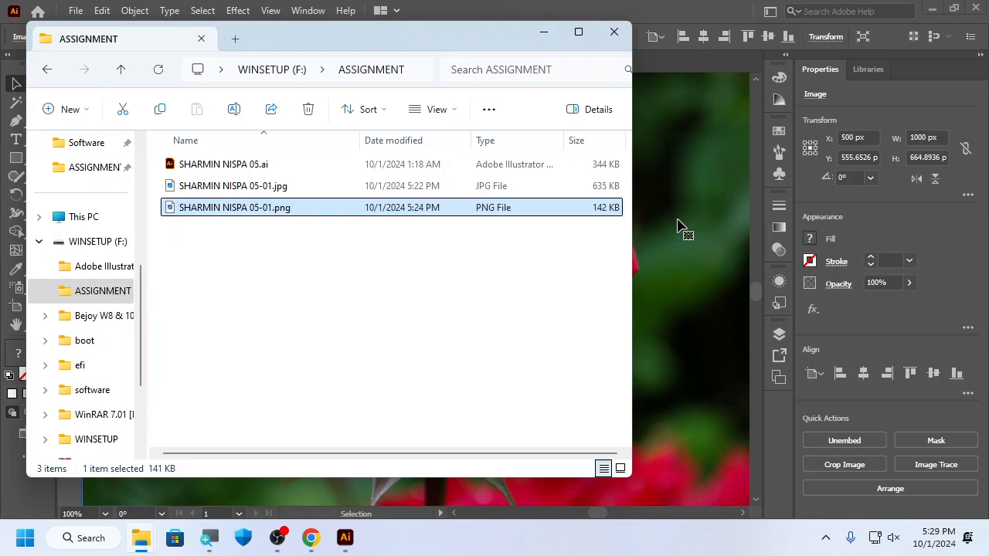
click(544, 36)
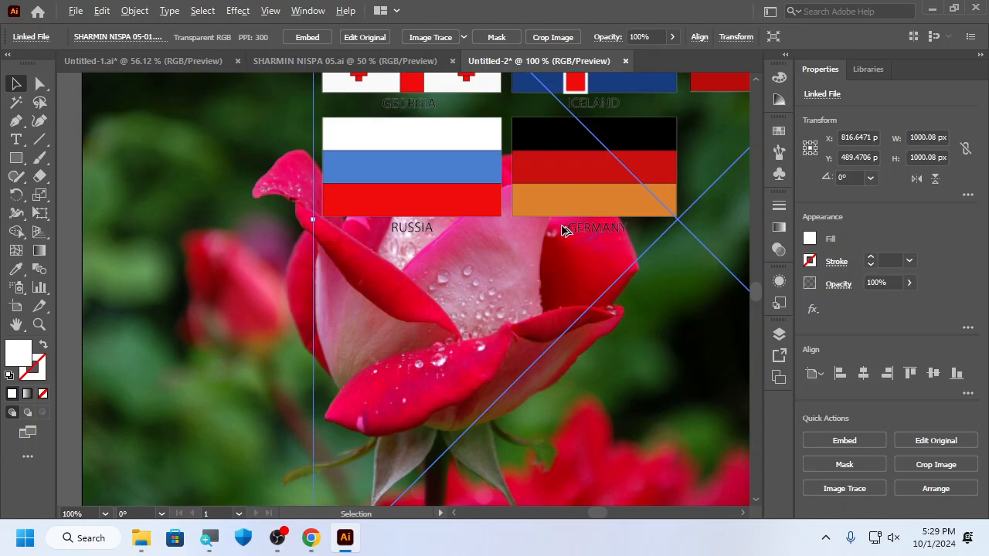
- Move the placed flags PNG over the rose photo to about X 675 px, Y 763 px
scroll(563, 189, down, 1)
scroll(563, 186, up, 1)
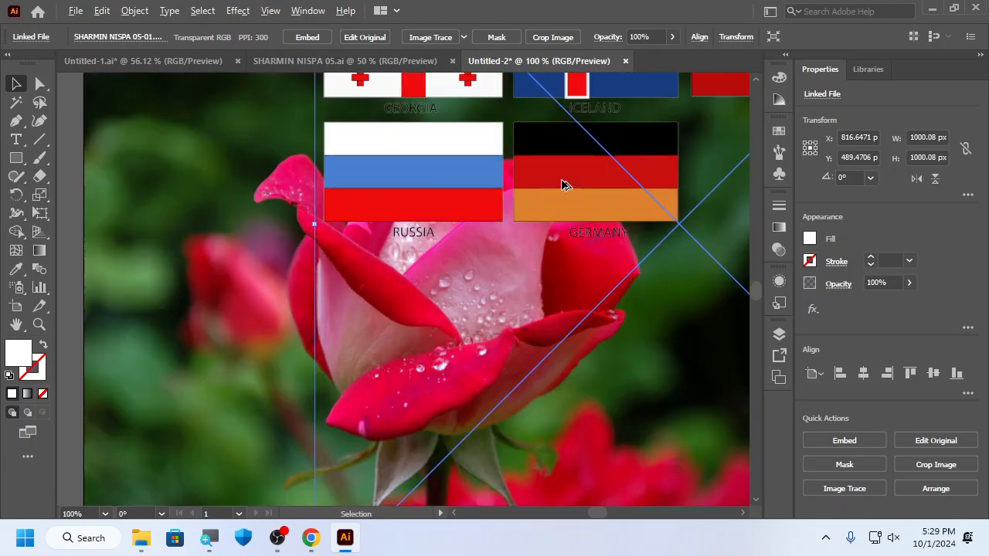
drag(575, 183, 583, 277)
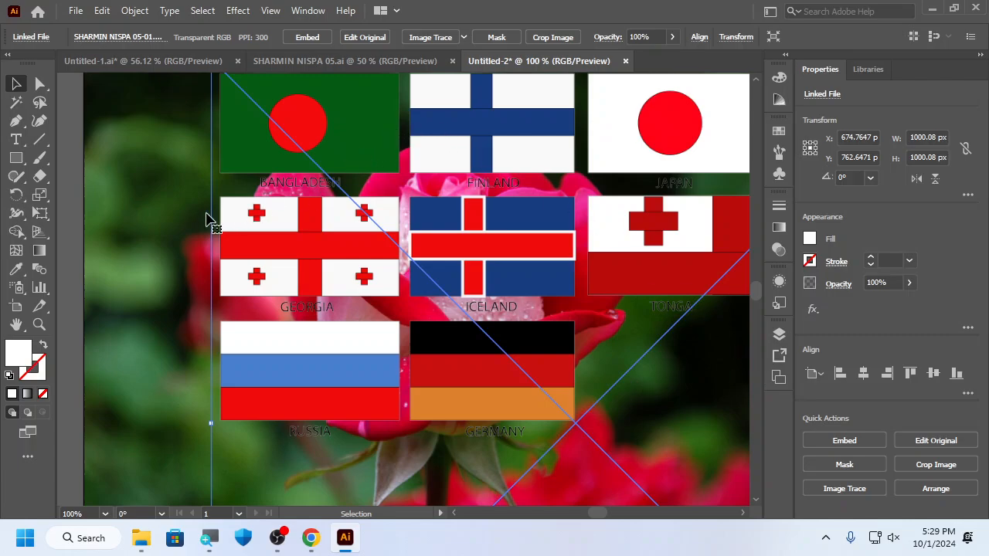
- Embed the placed flags PNG in the Untitled-2 document and deselect it
click(306, 37)
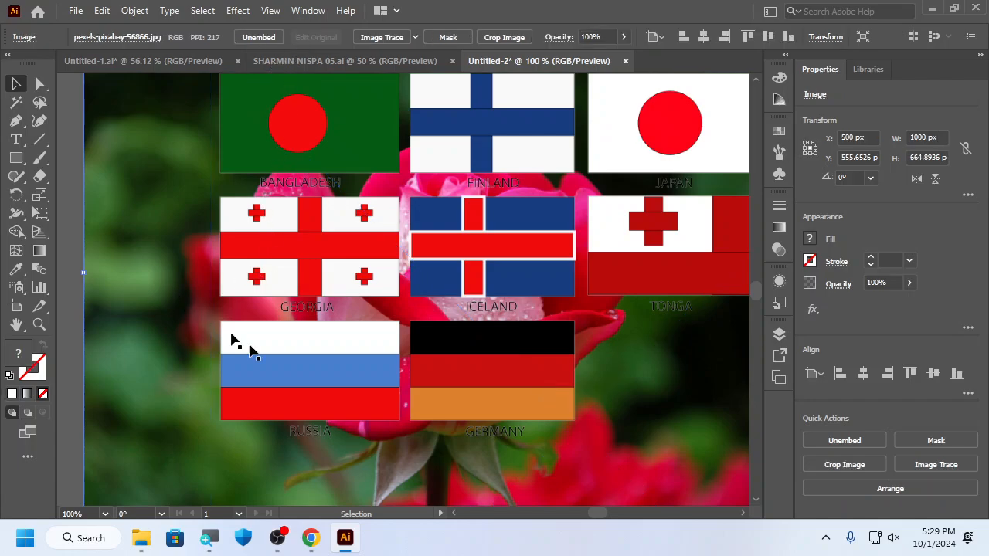
key(ctrl+minus)
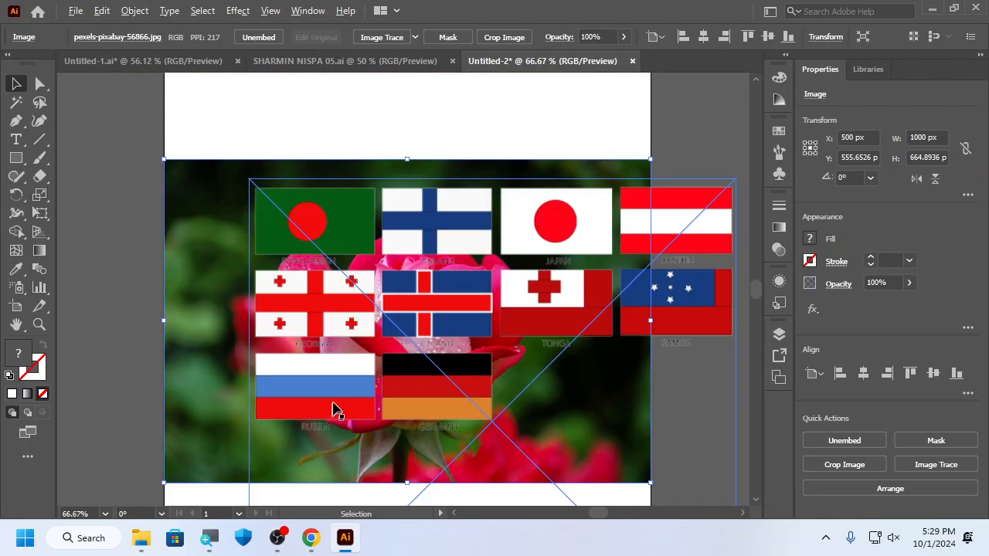
click(677, 165)
click(676, 230)
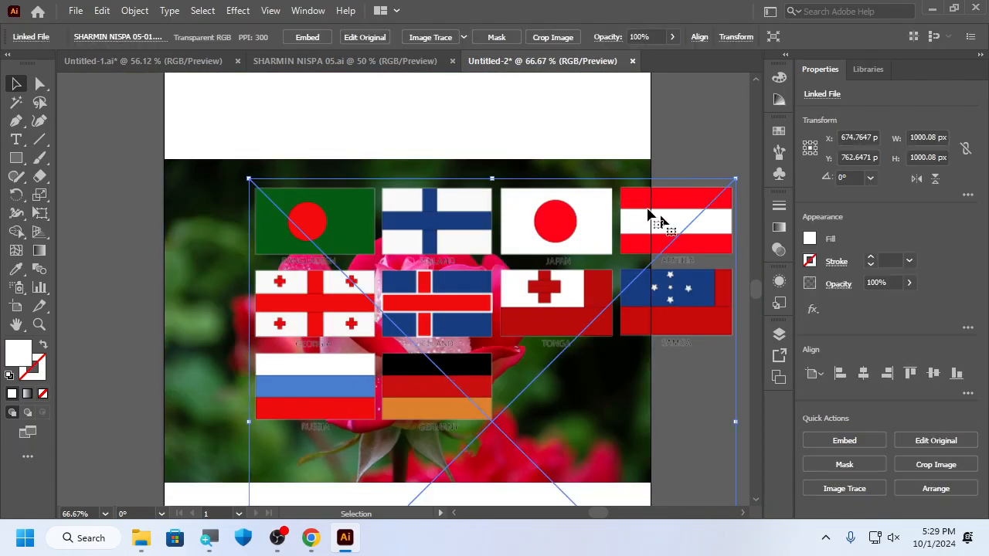
click(307, 37)
click(137, 231)
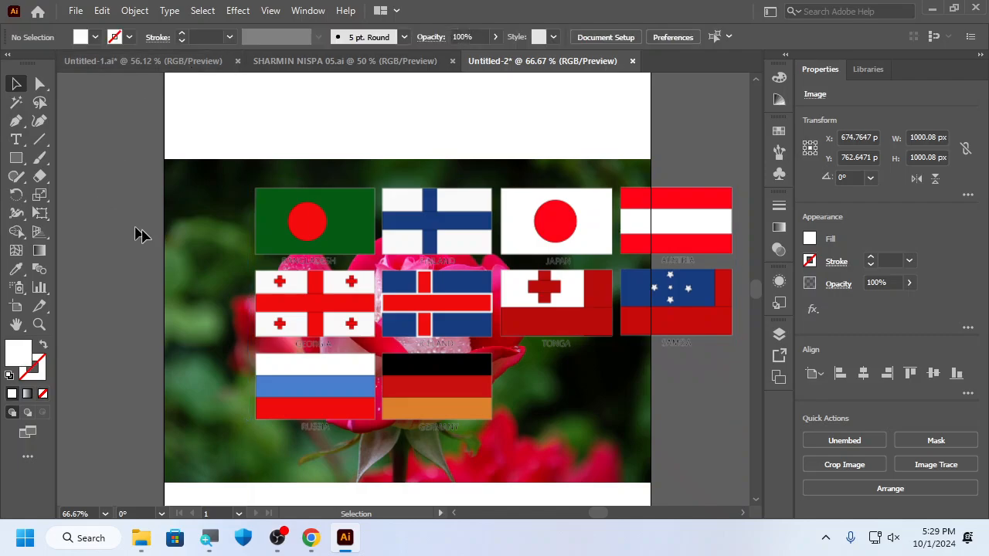
- Lock the rose photo in place and move the flags PNG left and slightly down over it
click(215, 234)
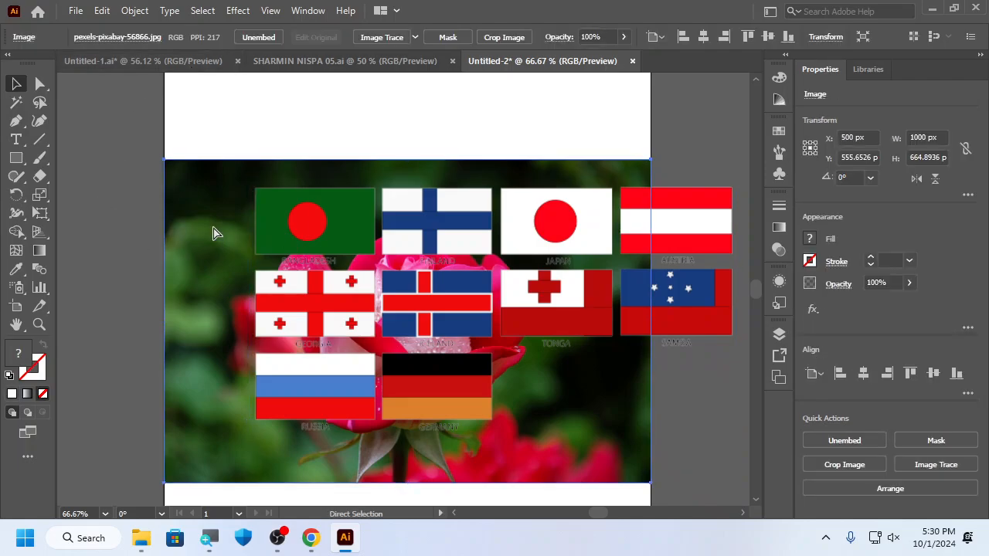
key(ctrl+2)
drag(299, 245, 223, 267)
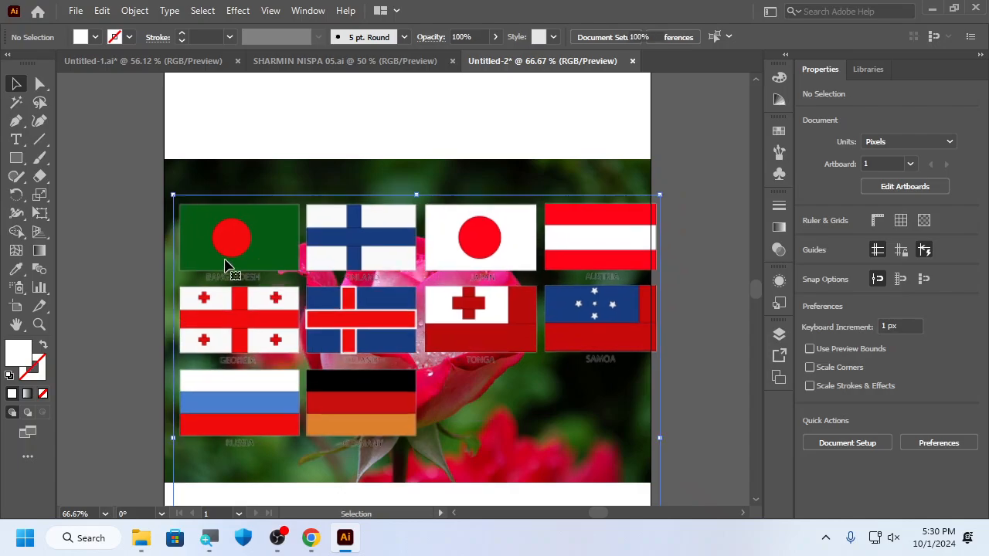
- Scale the flags PNG proportionally to about 841 px and move it up so its upper-left corner sits at about X 38 px, Y 61 px
drag(665, 445, 584, 424)
drag(419, 353, 426, 203)
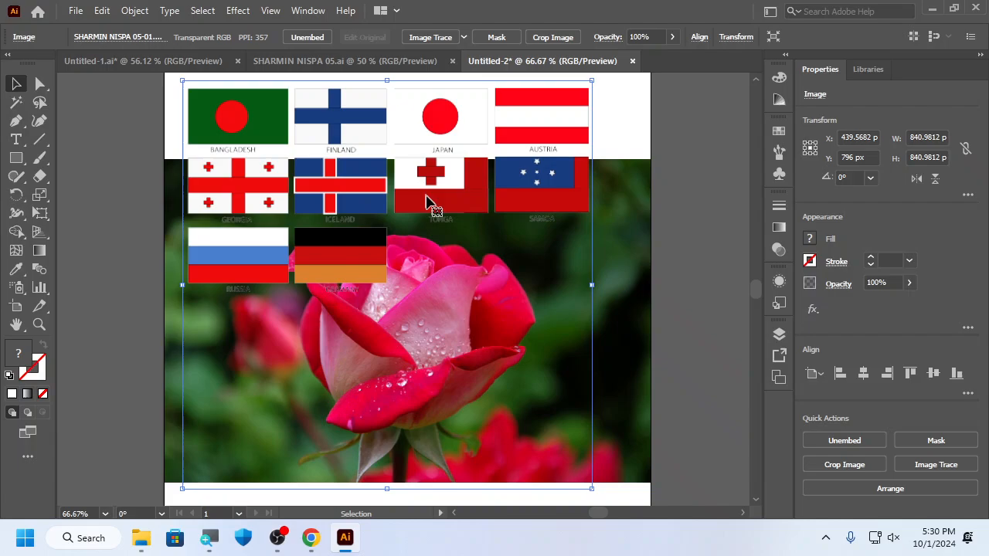
click(680, 258)
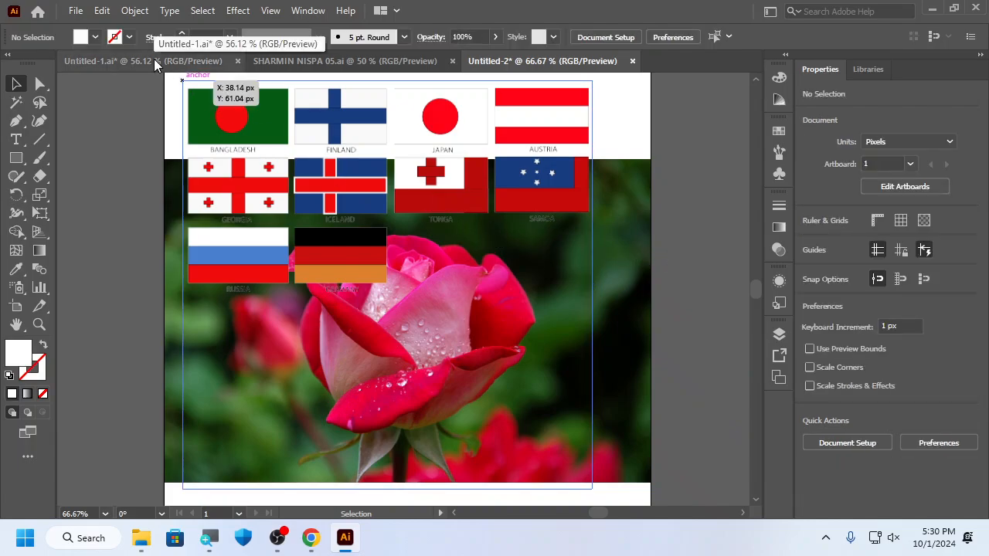
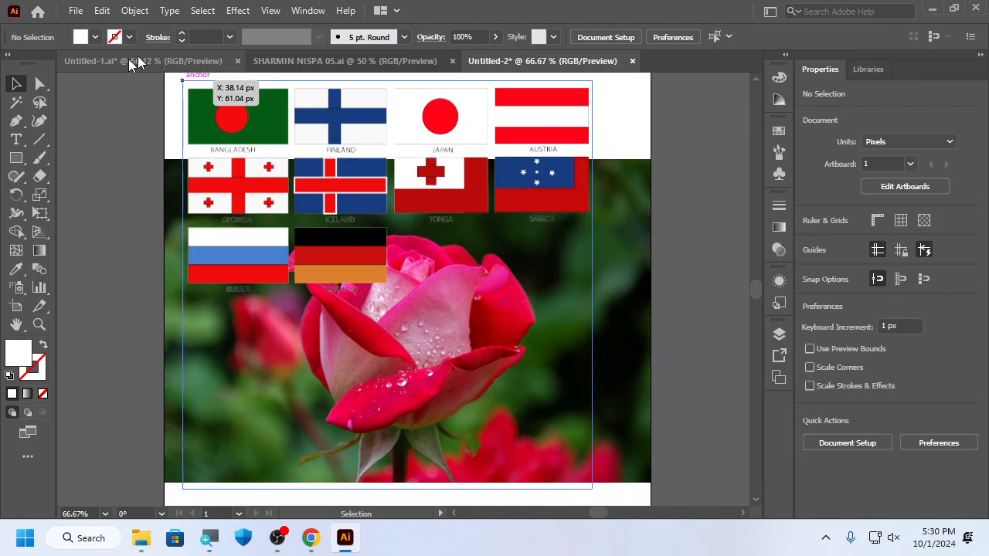
- Switch to the original flags assignment document and move all flags with their labels up and left, off the artboard
click(341, 60)
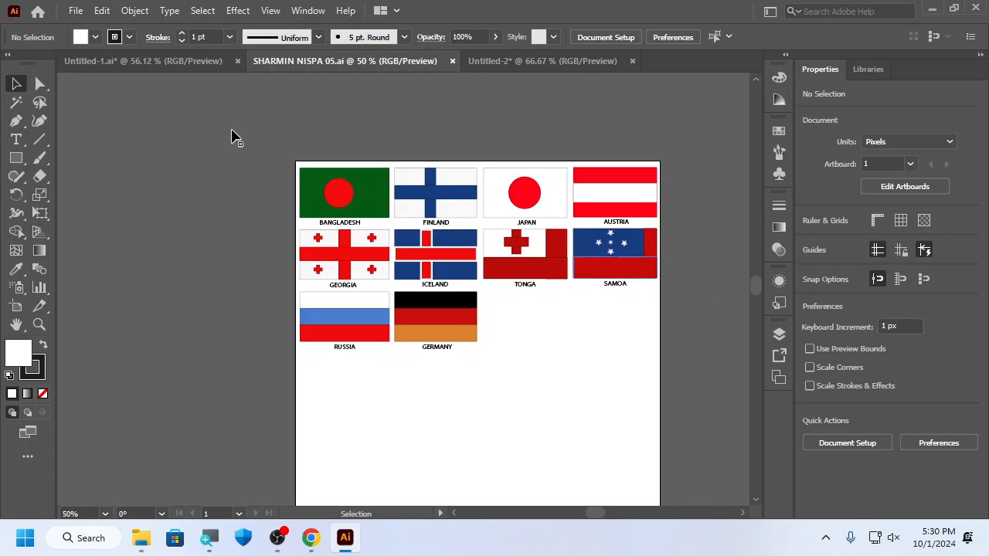
drag(232, 136, 654, 406)
drag(616, 262, 309, 110)
click(401, 292)
- Create a white-filled rectangle 1000 px wide and 1000 px high on the flags document's artboard
key(m)
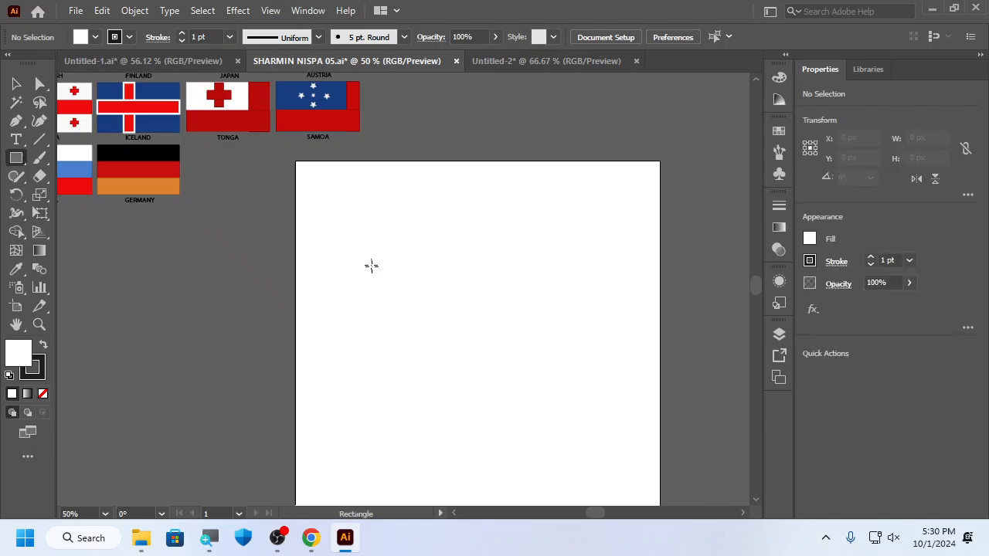
click(371, 265)
text(2)
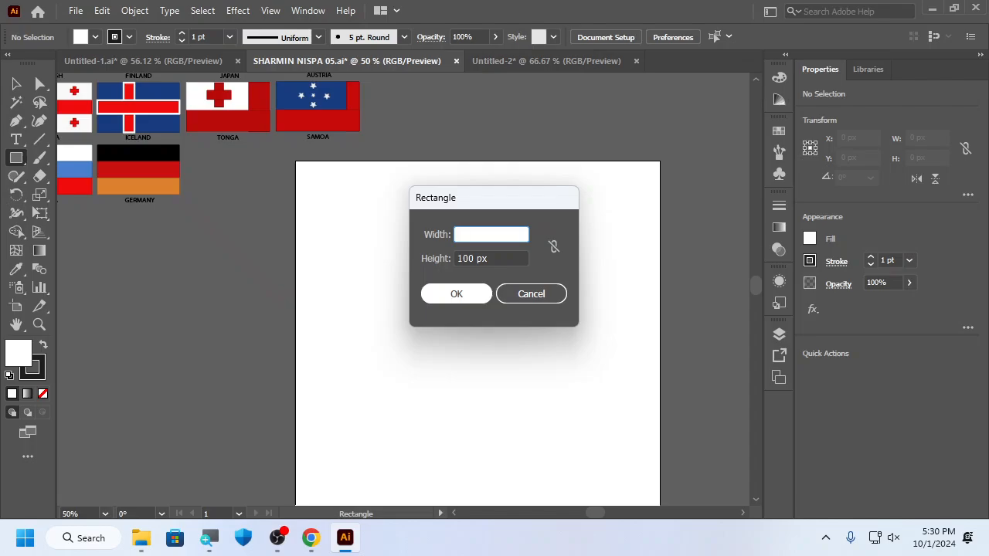
key(Tab)
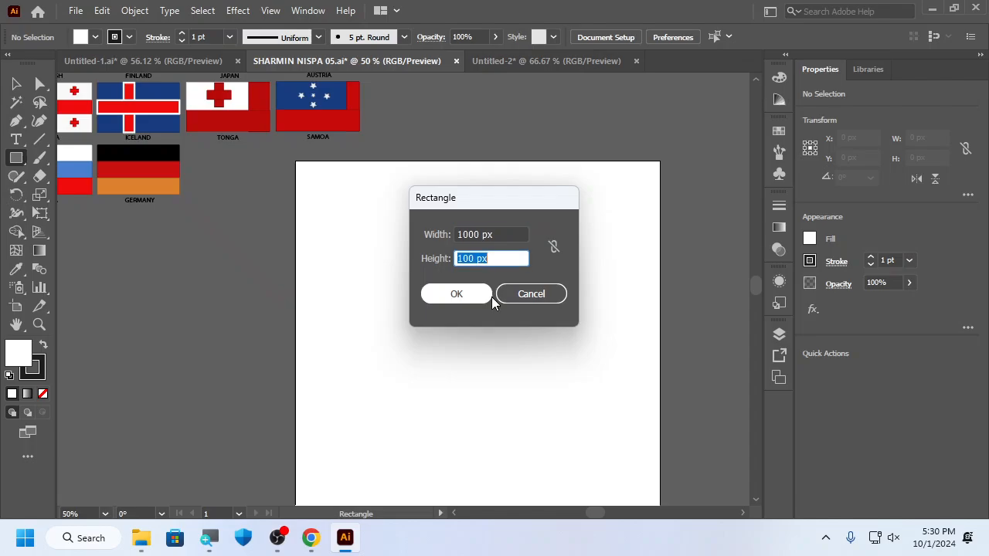
text(10)
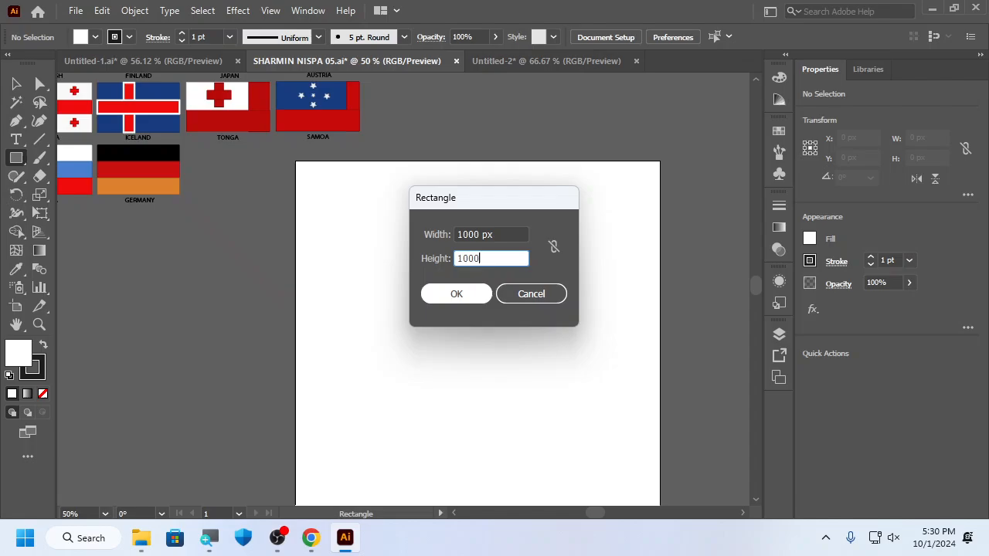
click(471, 300)
- Center the 1000 px square horizontally and vertically on the artboard, at X 500 px and Y 500 px, and deselect it
click(42, 374)
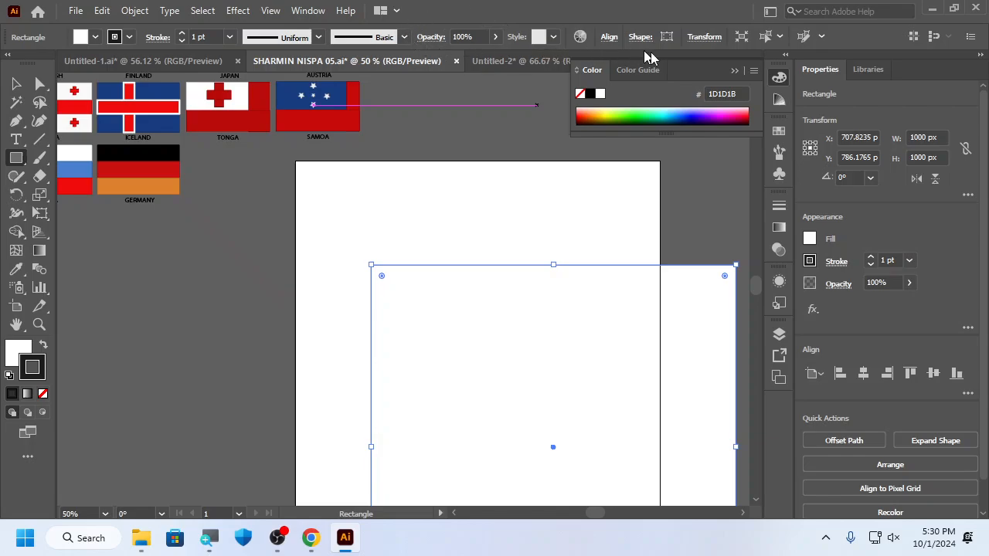
click(857, 376)
click(931, 375)
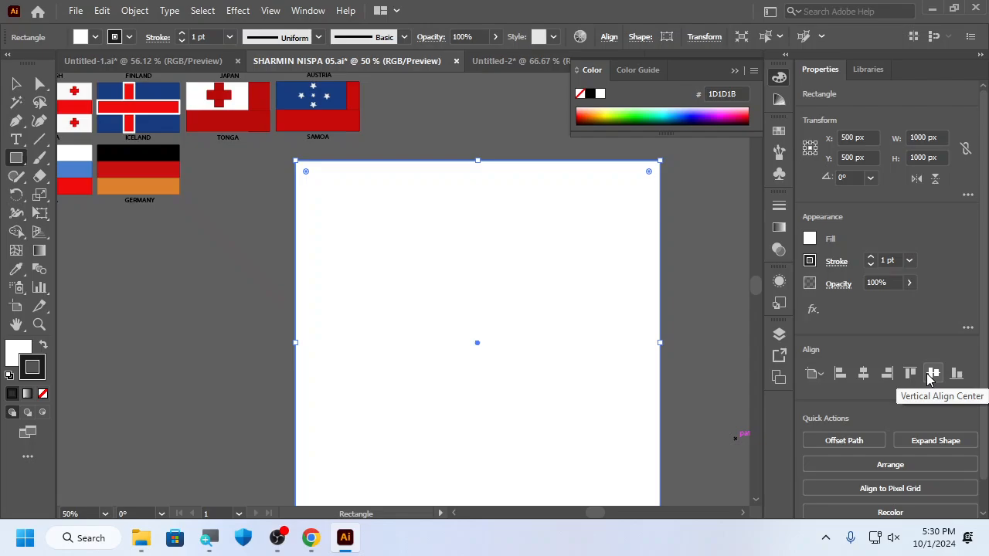
key(ctrl+shift+a)
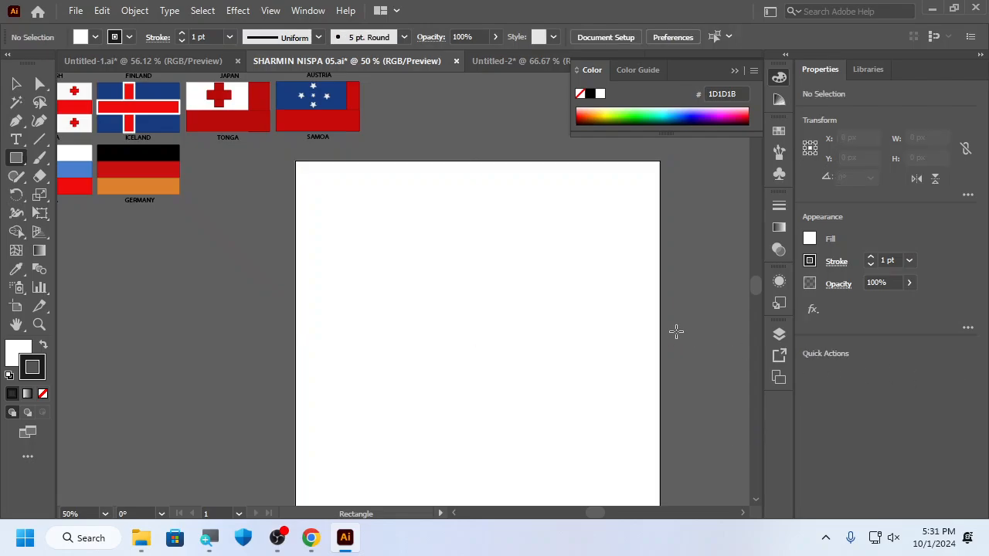
- Move all flags and labels together back down over the artboard's left edge, to about X -69 px, Y 481 px
key(v)
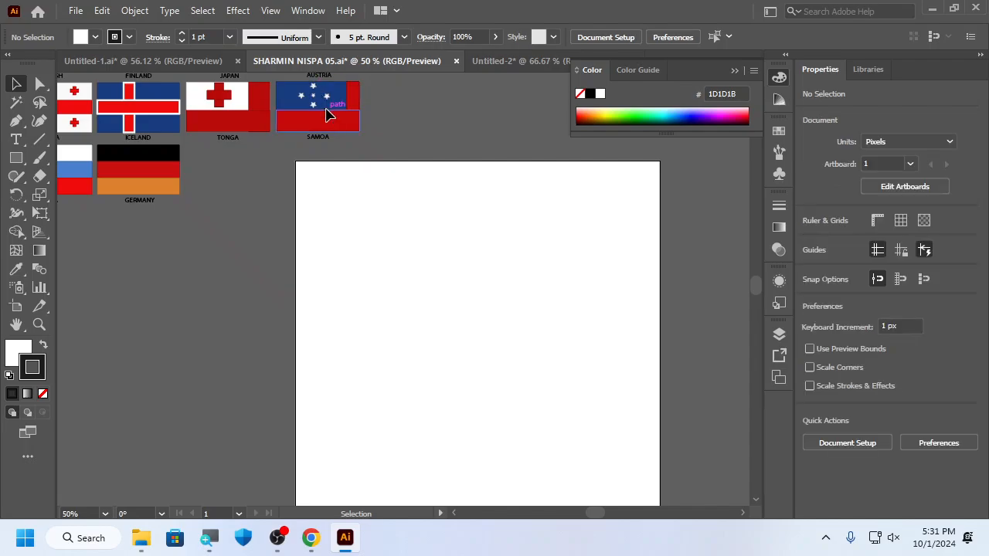
drag(324, 112, 352, 133)
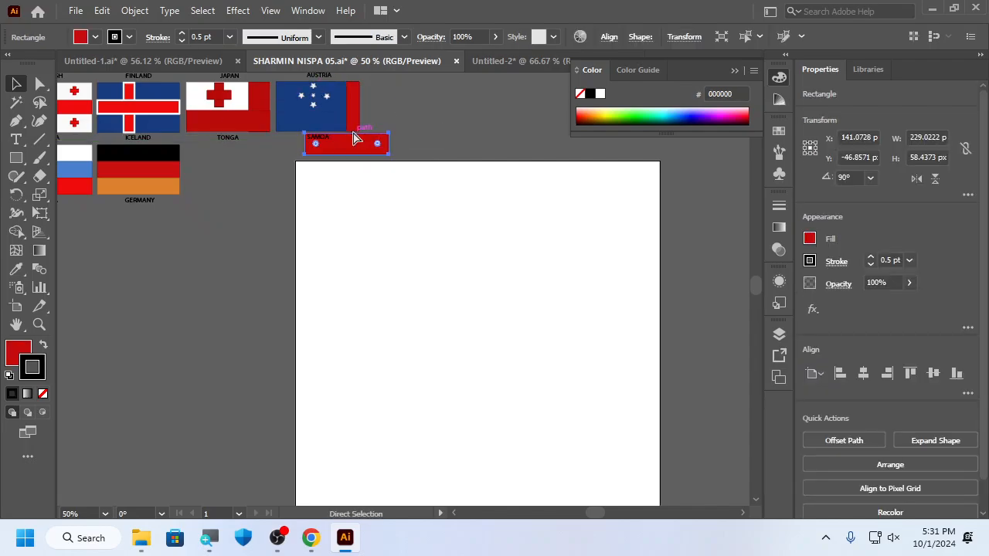
key(ctrl+z)
scroll(359, 228, down, 1)
scroll(359, 234, down, 1)
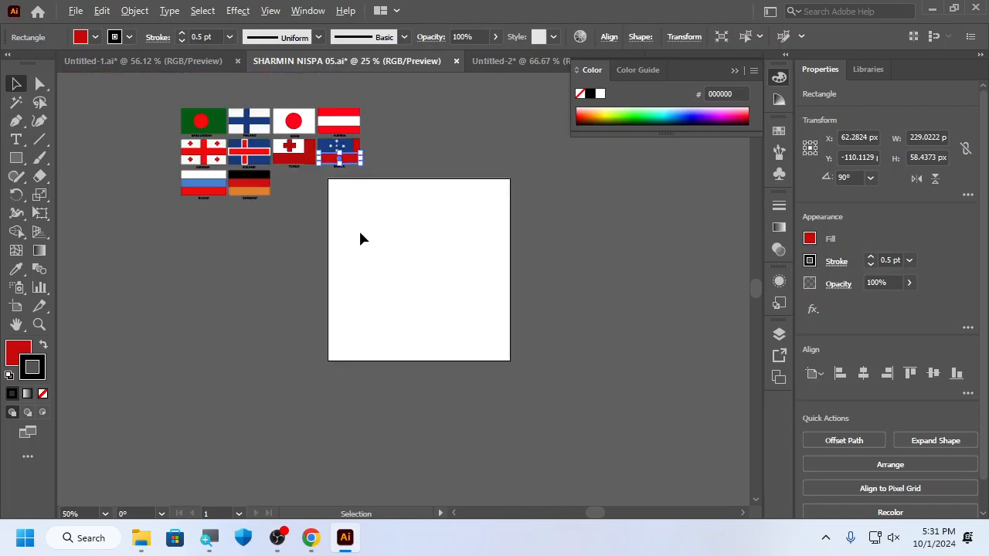
drag(157, 113, 361, 201)
drag(301, 147, 275, 266)
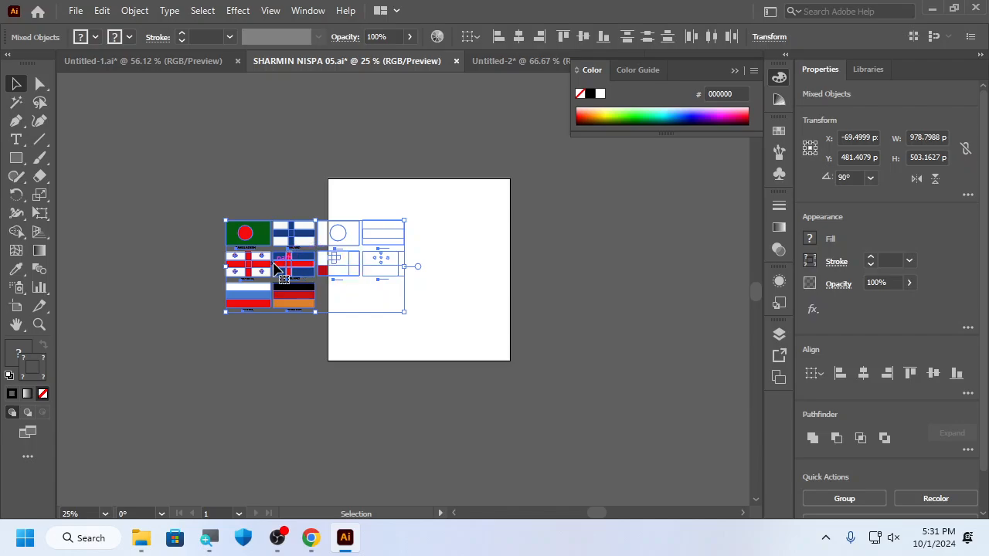
- Group all the flags with their labels and bring the group to the front, above the white square
key(ctrl)
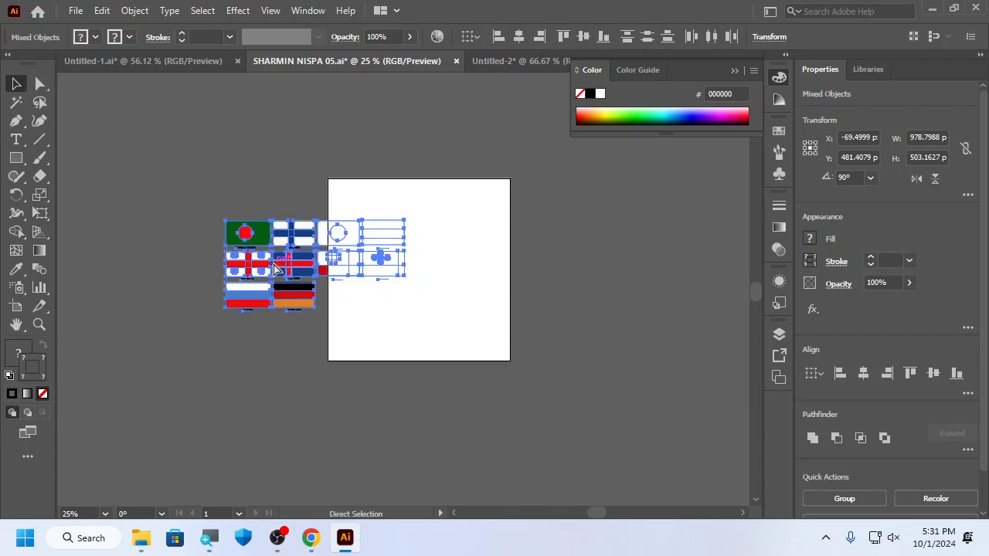
key(ctrl+g)
right_click(276, 267)
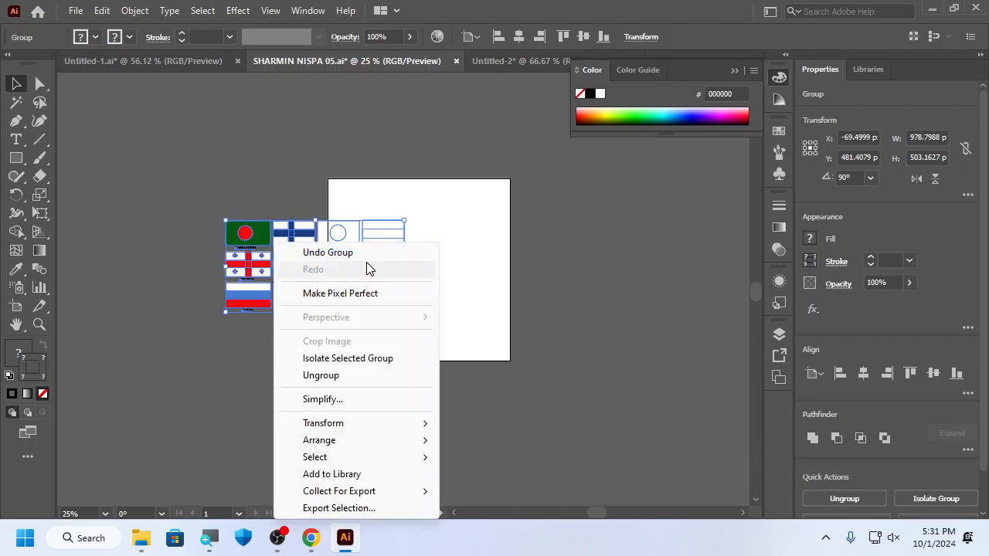
mouse_move(402, 441)
click(459, 444)
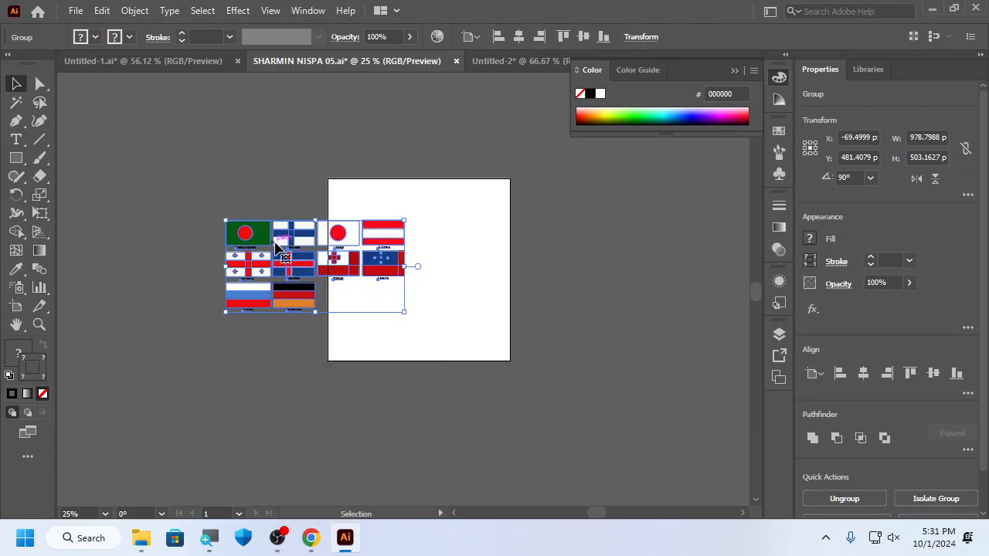
- Move the group of labelled country flags fully onto the white artboard and deselect it
drag(283, 264, 386, 258)
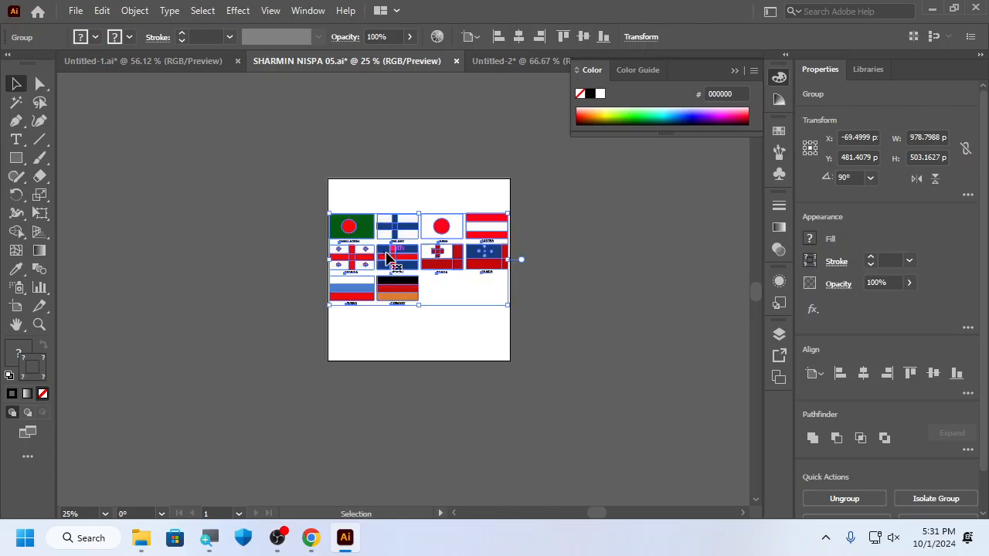
click(543, 277)
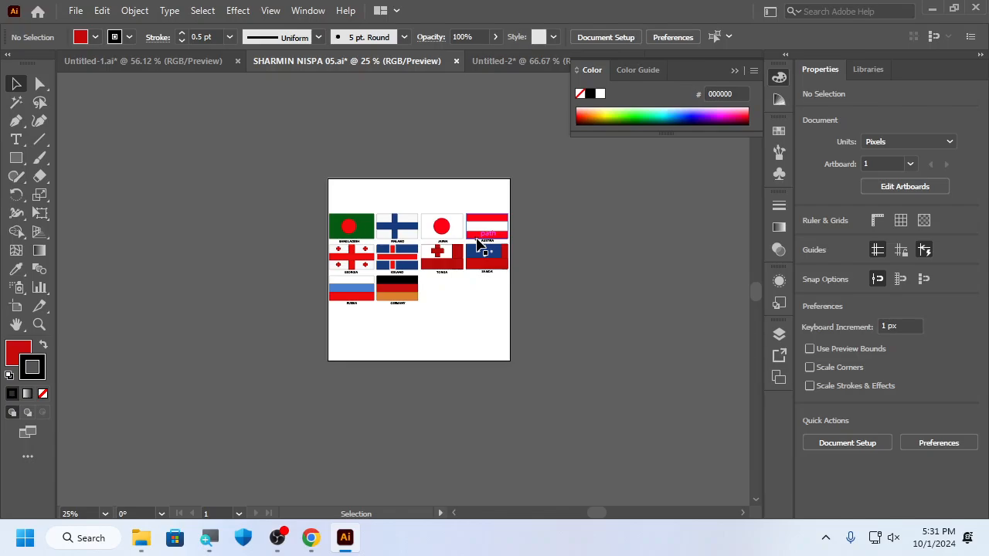
- Export the flag sheet as a PNG using artboards at High (300 ppi), adding an "h" after the 0 in the file name
click(75, 11)
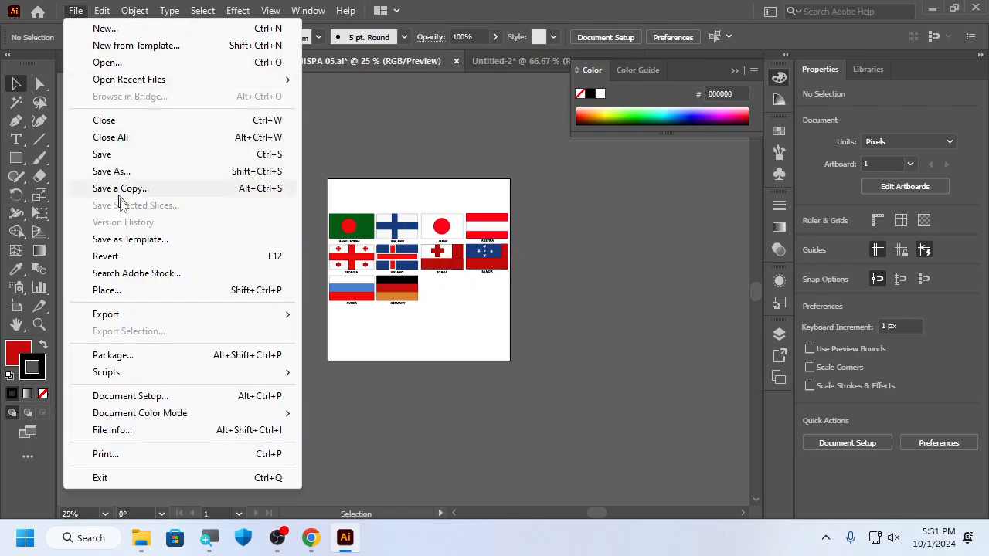
click(434, 335)
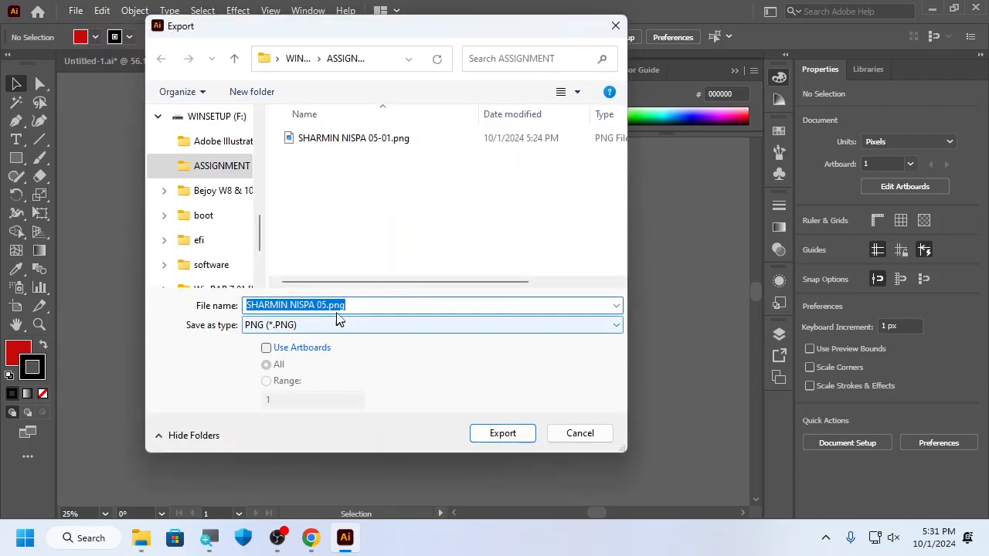
click(301, 305)
text(h)
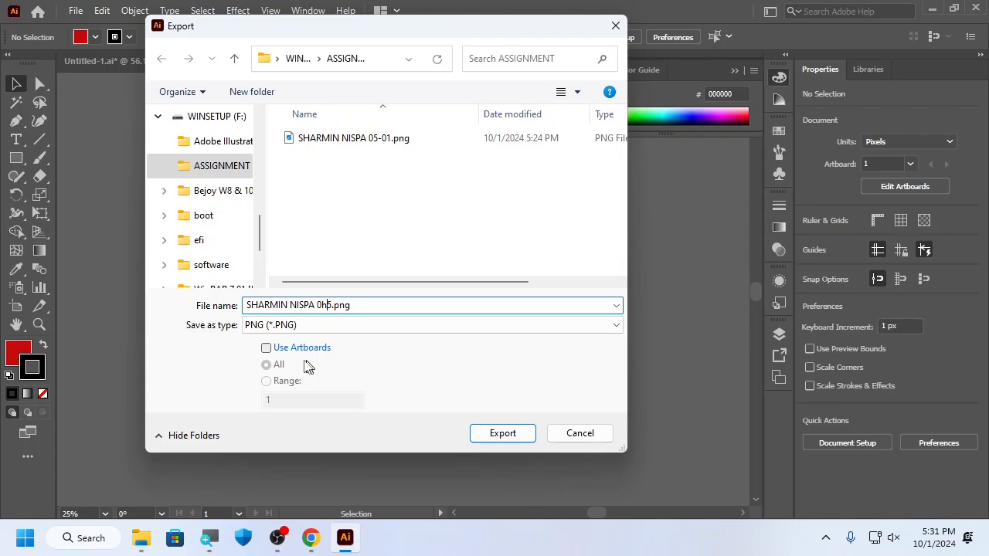
click(266, 349)
click(499, 432)
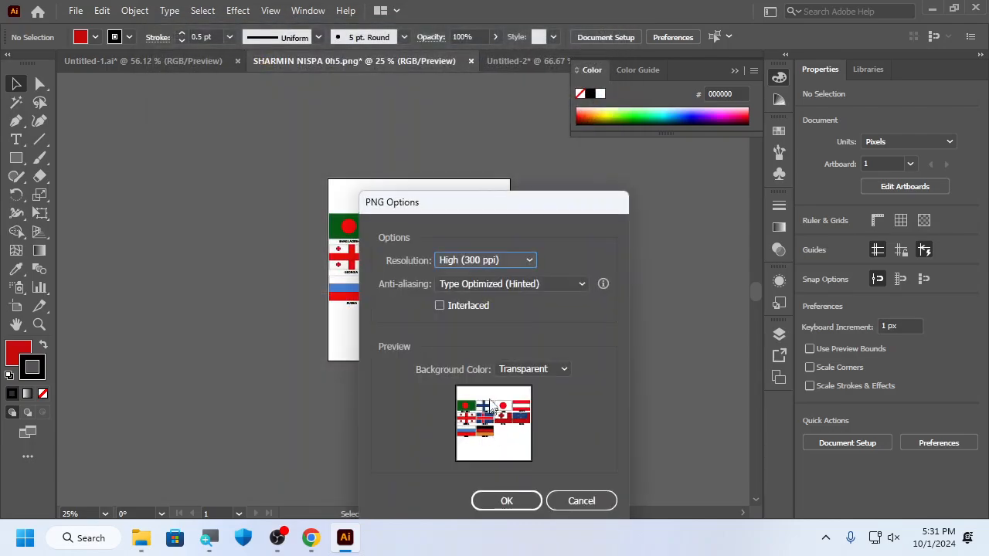
click(509, 500)
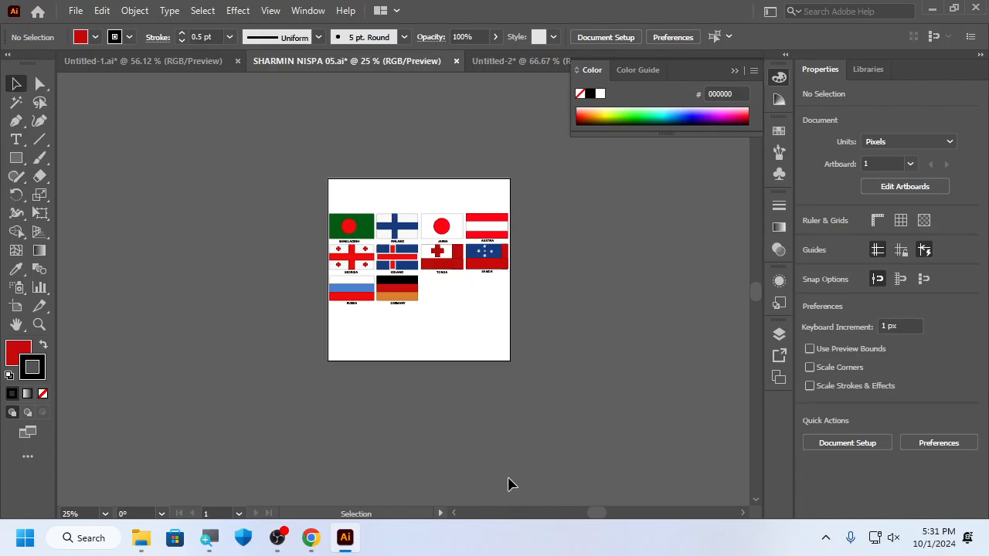
- Switch to File Explorer's ASSIGNMENT folder, view the newly exported PNG of the flags, and return to Illustrator
mouse_move(154, 533)
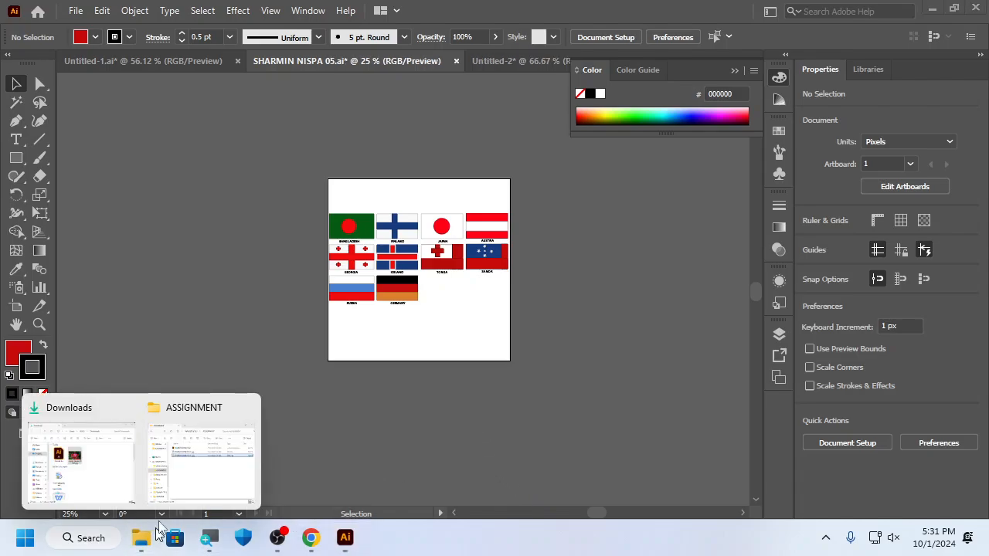
click(188, 464)
click(291, 236)
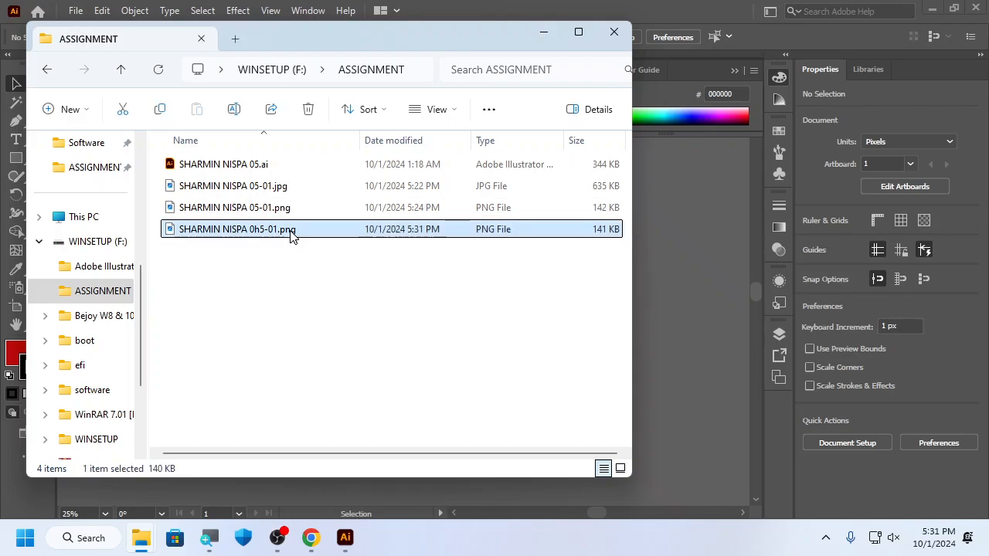
double_click(296, 230)
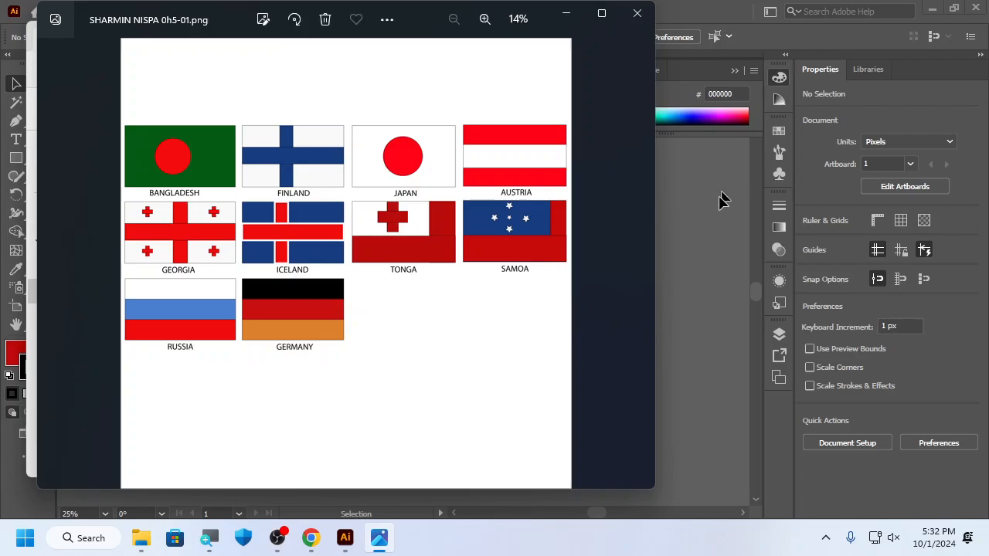
mouse_move(644, 263)
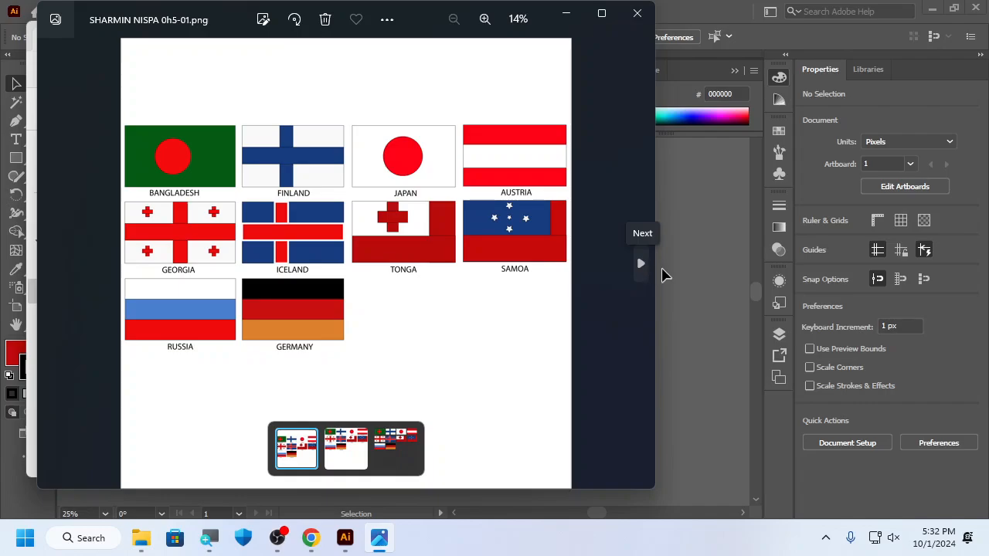
click(632, 19)
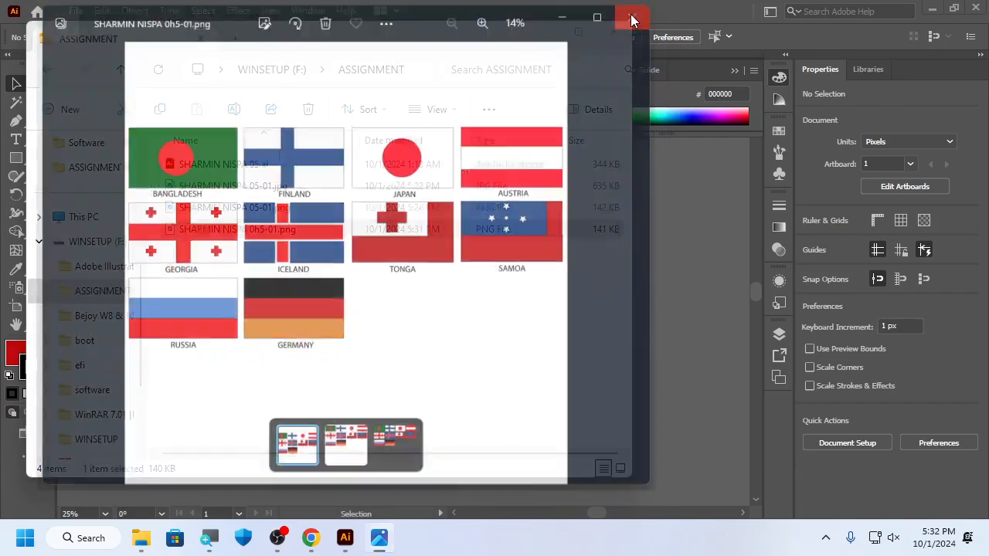
click(350, 326)
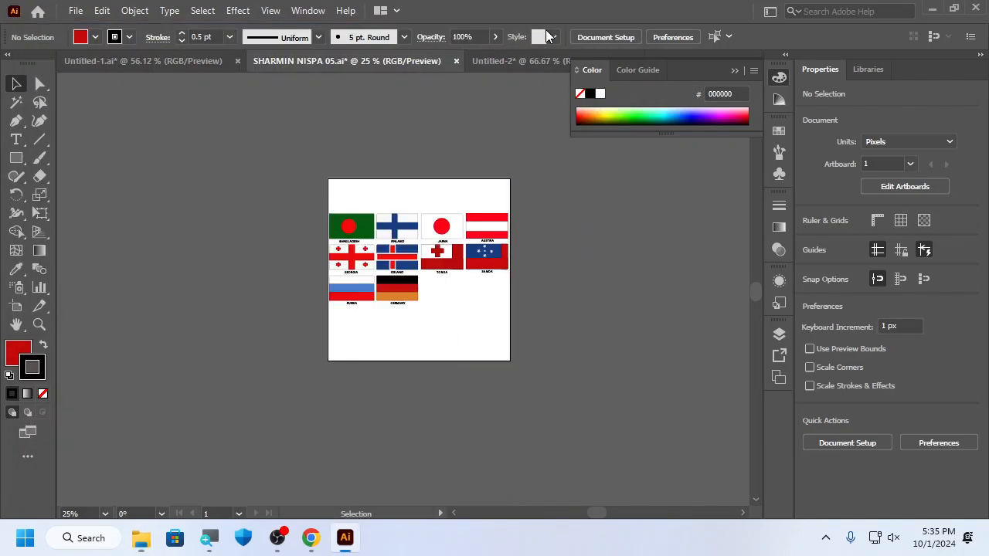
click(543, 32)
- Clear the artboard of the Untitled-1 document and add a 1000 by 1000 px rectangle
click(159, 60)
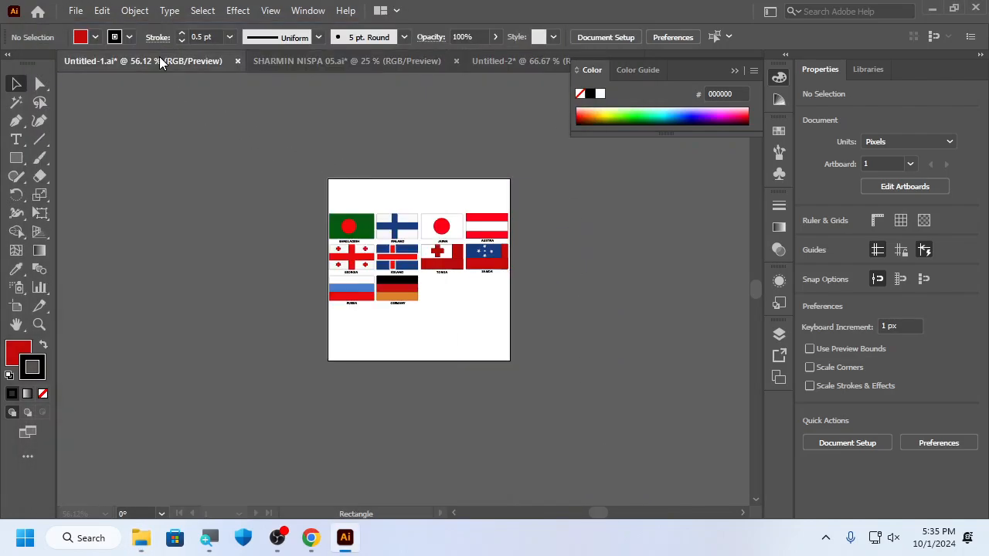
key(Delete)
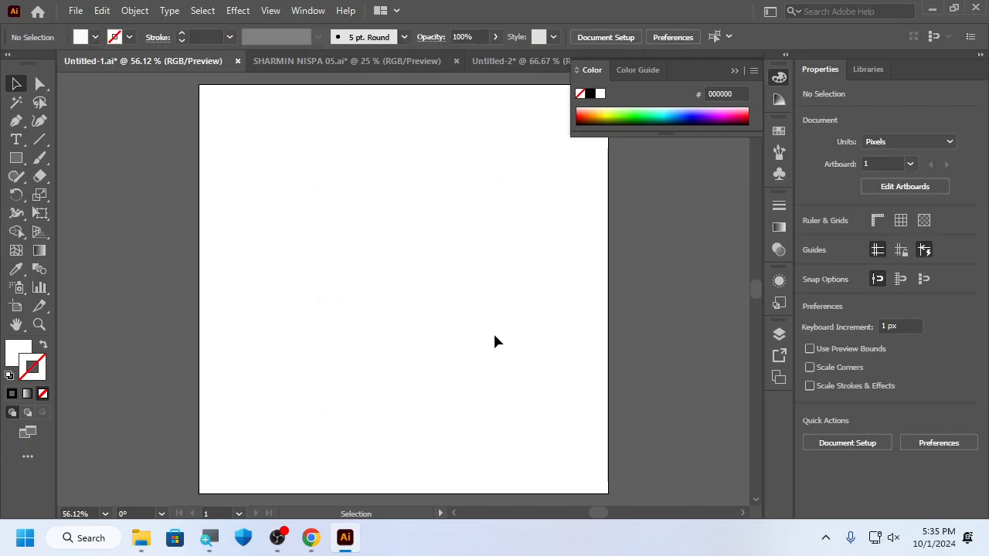
key(m)
click(349, 245)
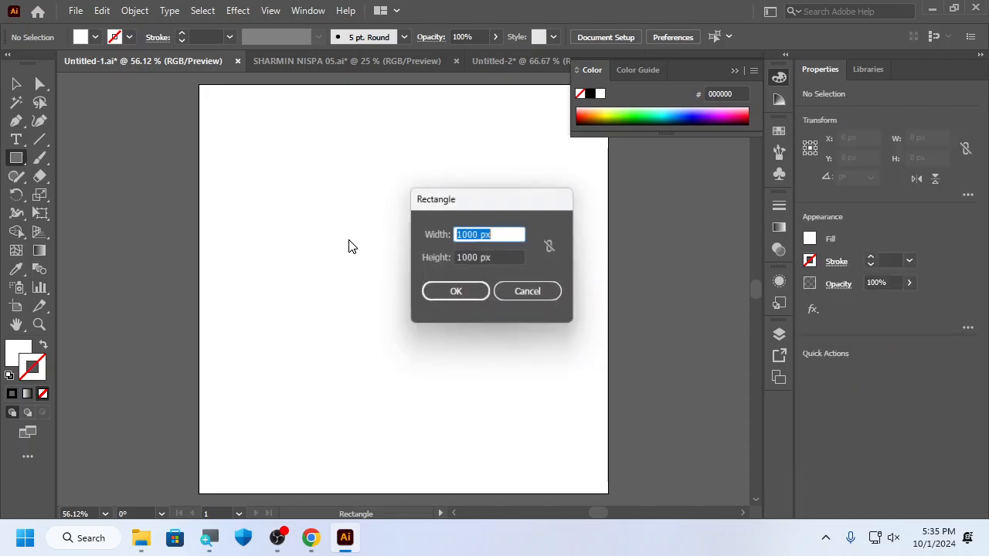
click(462, 298)
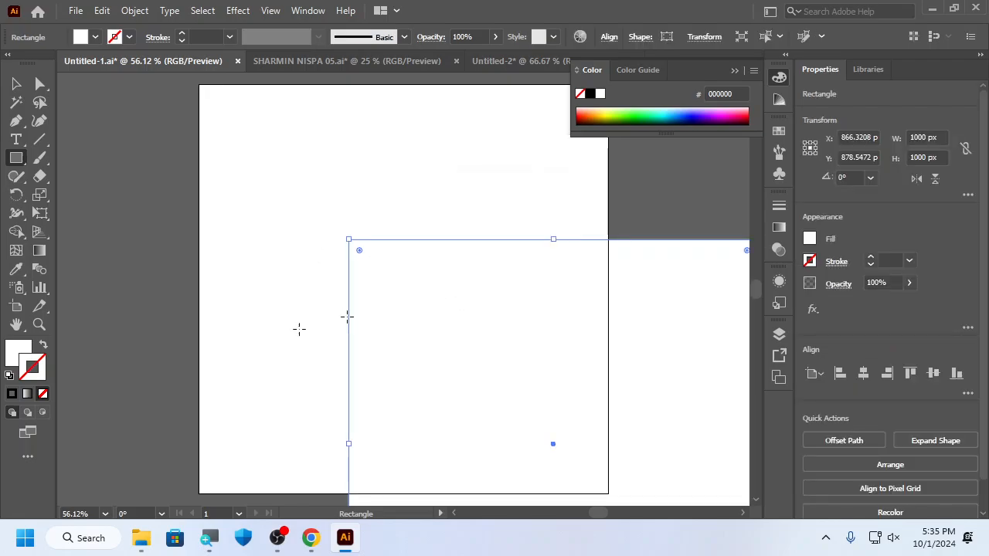
- Fill the rectangle with black (000000) and centre it horizontally and vertically on the artboard
double_click(13, 360)
click(578, 369)
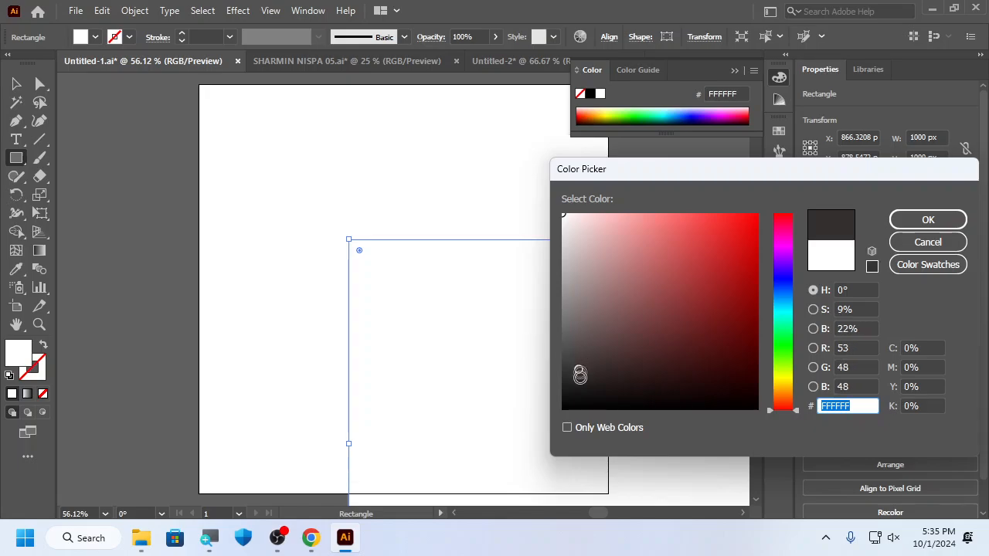
click(564, 409)
click(927, 220)
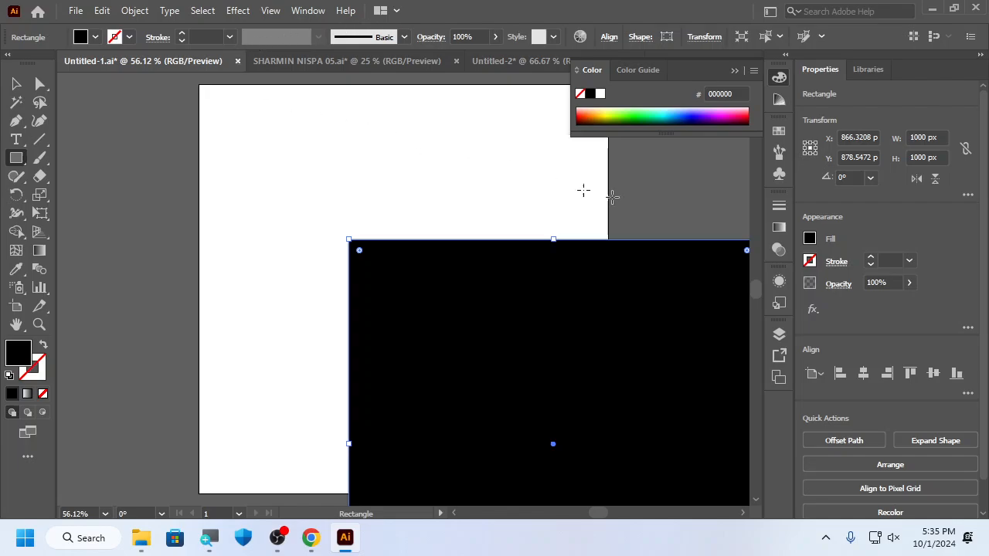
click(863, 374)
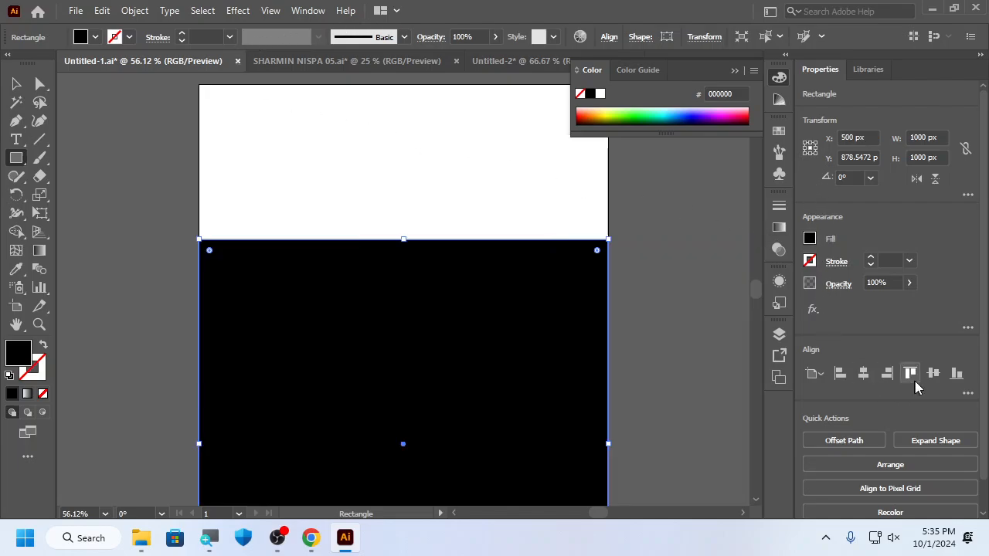
click(934, 377)
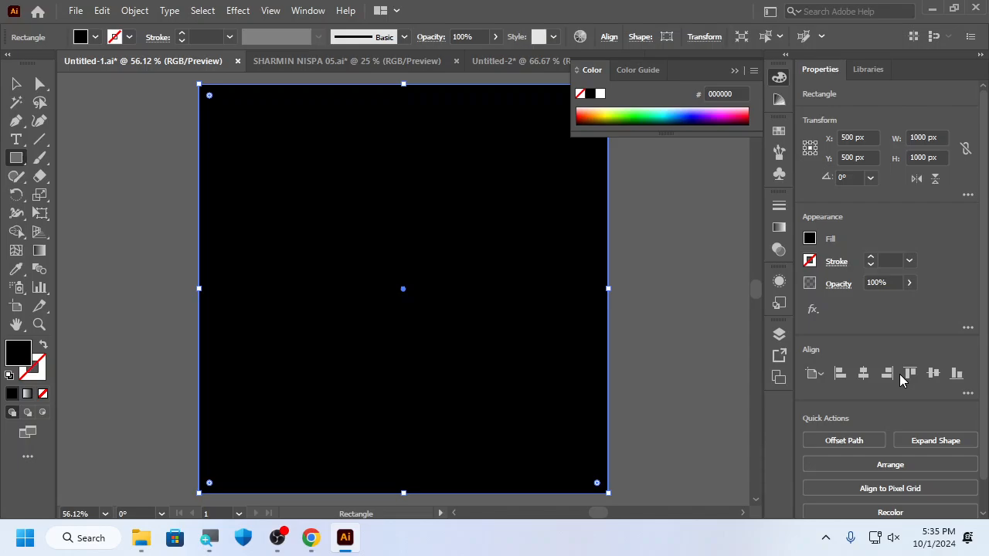
key(ctrl+shift+a)
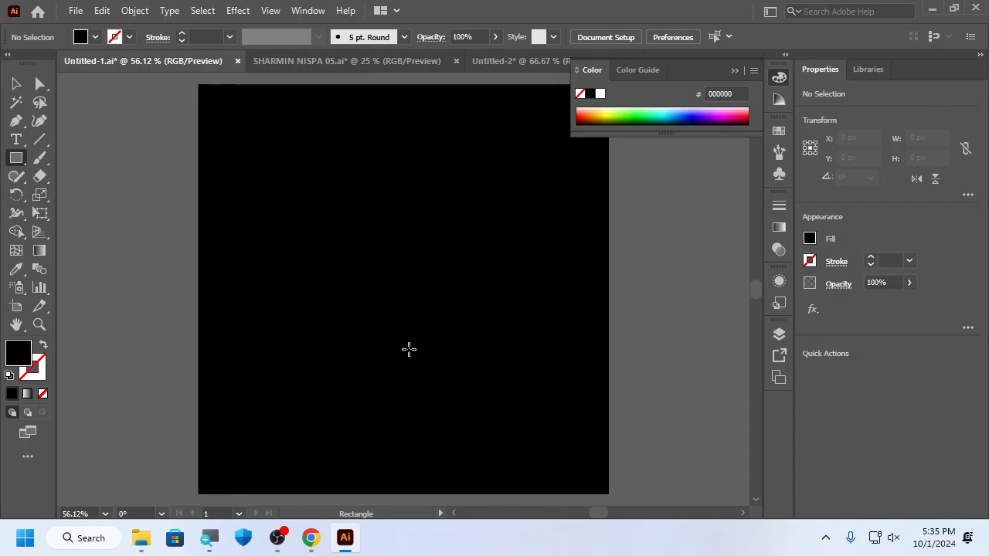
- Draw a white-filled circle about 343 px wide and place it slightly above the artboard's centre, at about X 468, Y 450 px
key(l)
drag(258, 203, 396, 331)
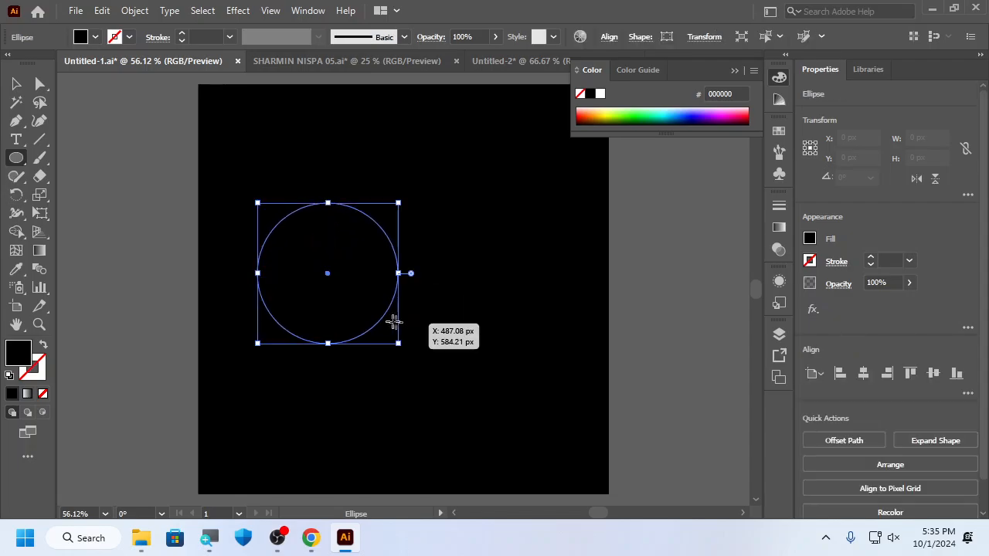
double_click(31, 354)
drag(634, 346, 545, 214)
click(926, 219)
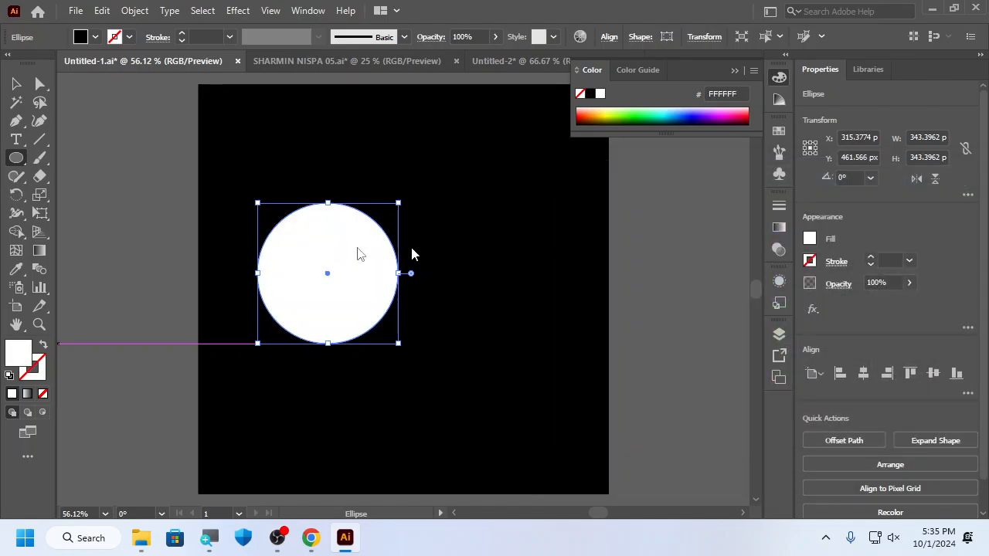
click(17, 83)
click(122, 181)
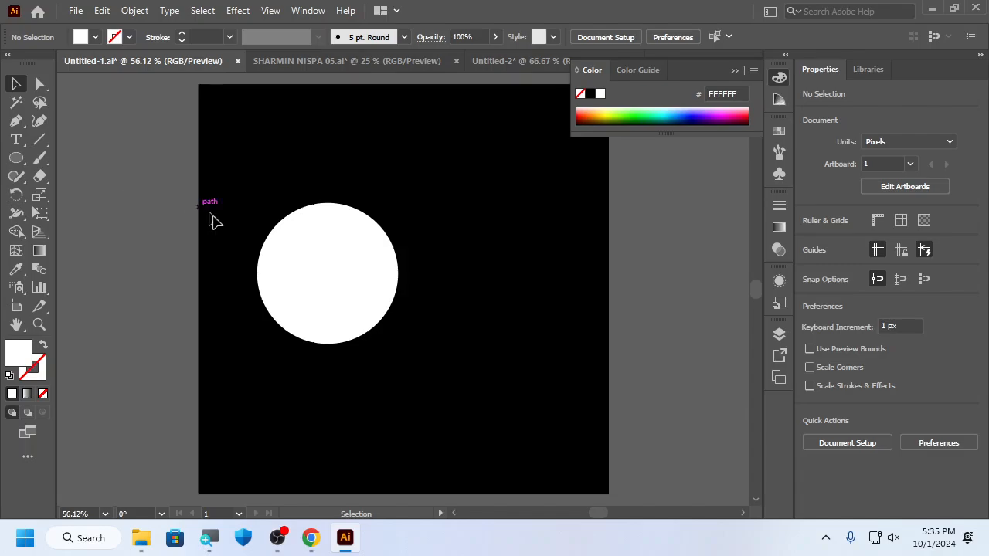
drag(352, 317, 413, 311)
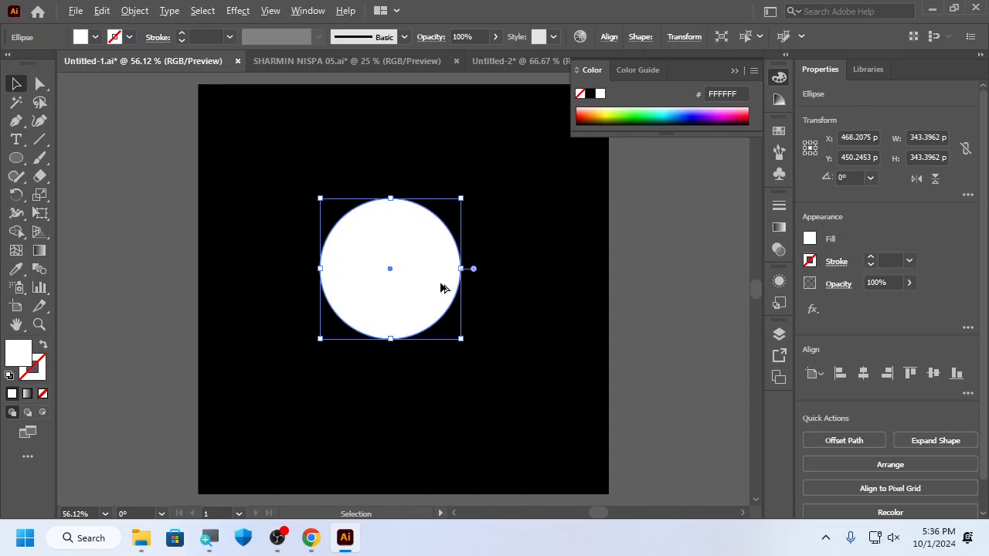
- Duplicate the white circle across the artboard's right edge and fill the copy with black (000000)
drag(440, 288, 705, 347)
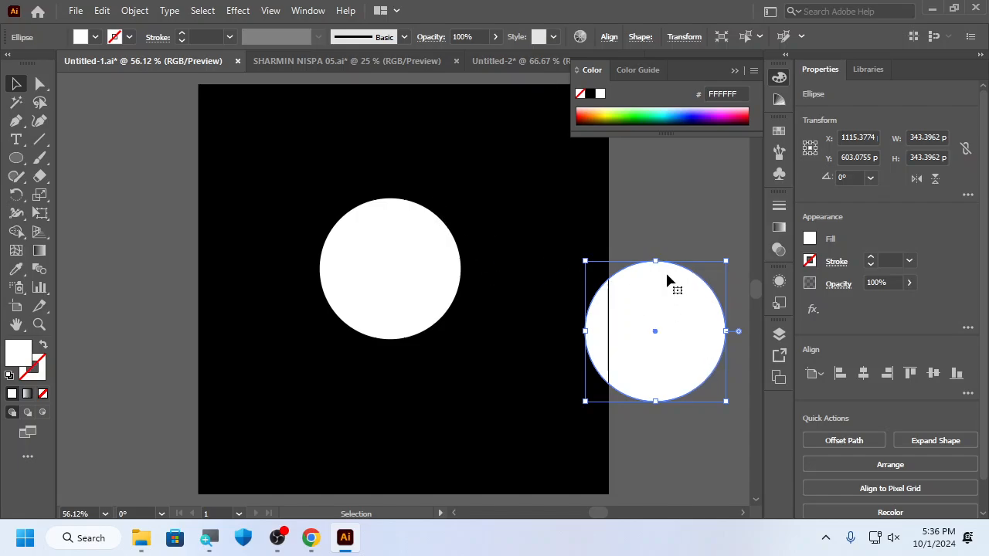
double_click(21, 351)
text(000000)
drag(547, 445, 558, 425)
click(909, 224)
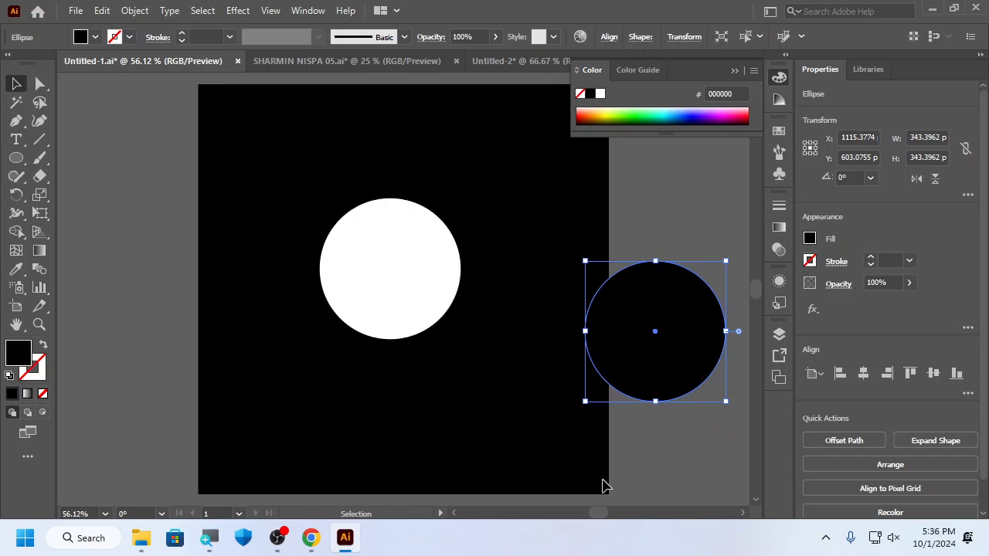
- Overlap the black circle on the white one from the upper right, leaving a thin crescent along the lower left
drag(680, 359, 470, 253)
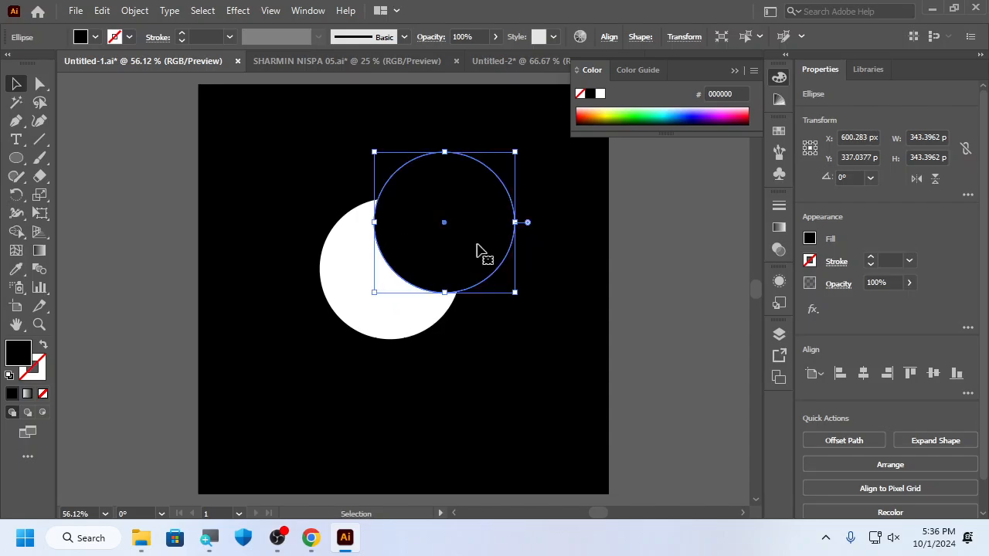
click(508, 265)
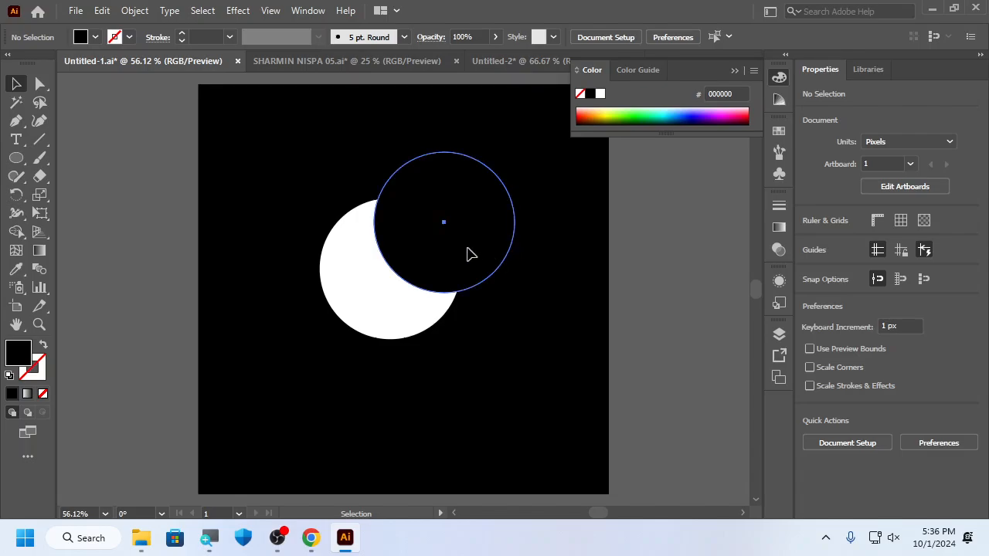
drag(468, 254, 430, 288)
click(659, 322)
click(680, 333)
click(626, 336)
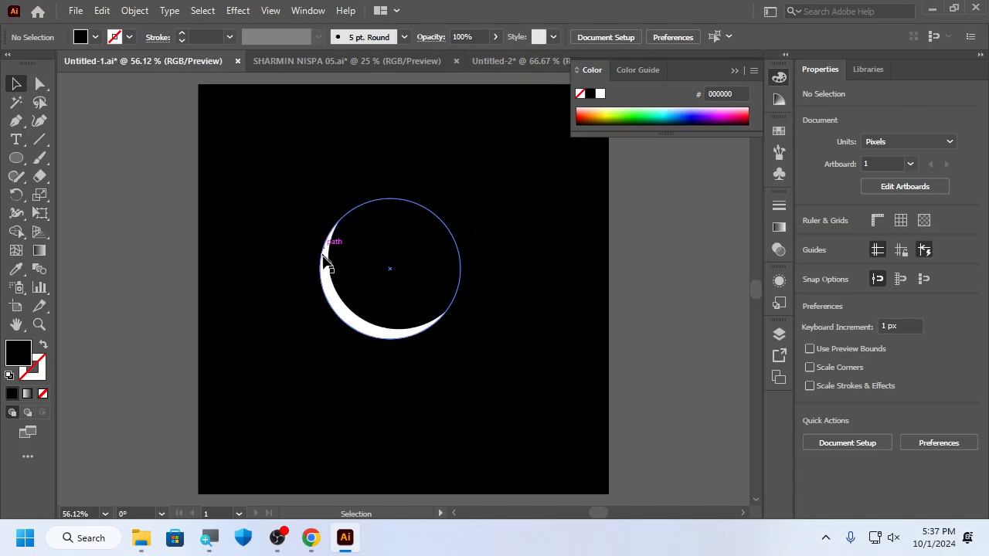
- Centre the black circle horizontally over the white one and shrink it to about 296 px, forming an upward-opening crescent
drag(380, 256, 402, 268)
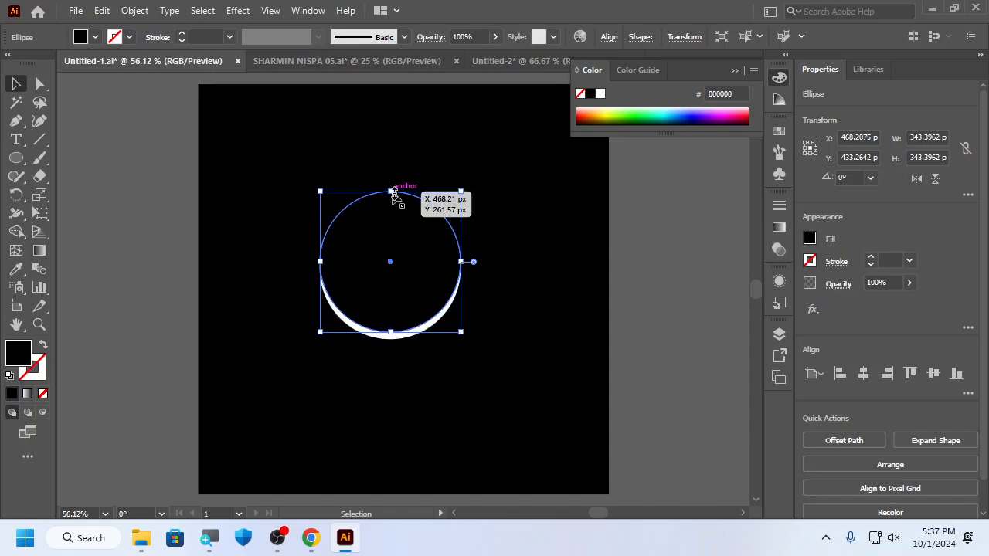
drag(391, 192, 394, 218)
drag(388, 255, 388, 236)
click(673, 342)
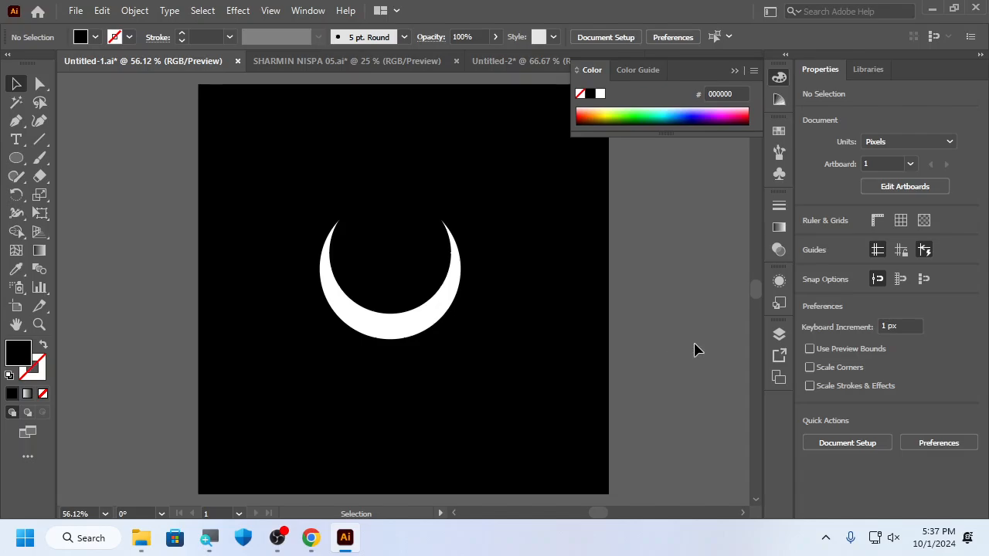
- Shrink the black circle further so it sits inside the white circle and forms a ring
click(423, 283)
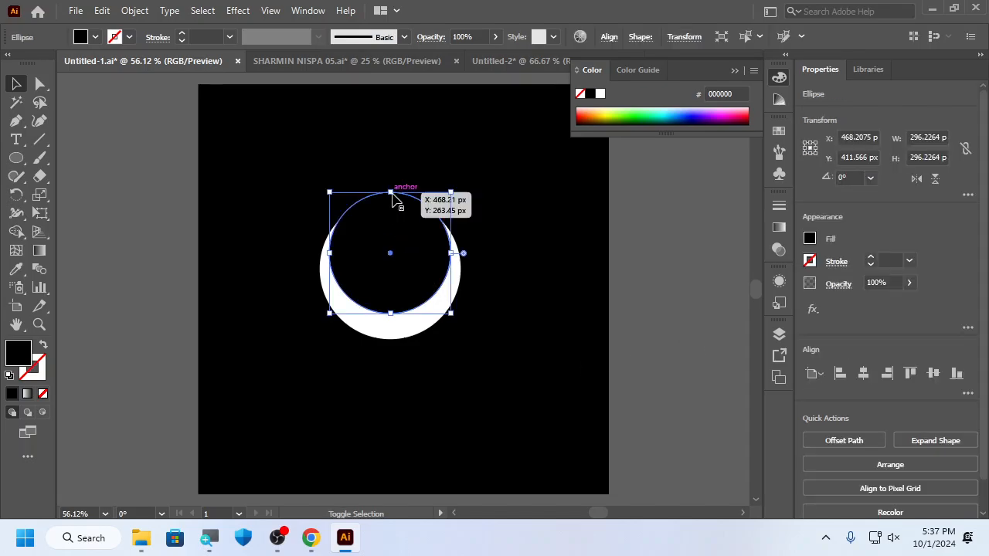
drag(392, 192, 392, 217)
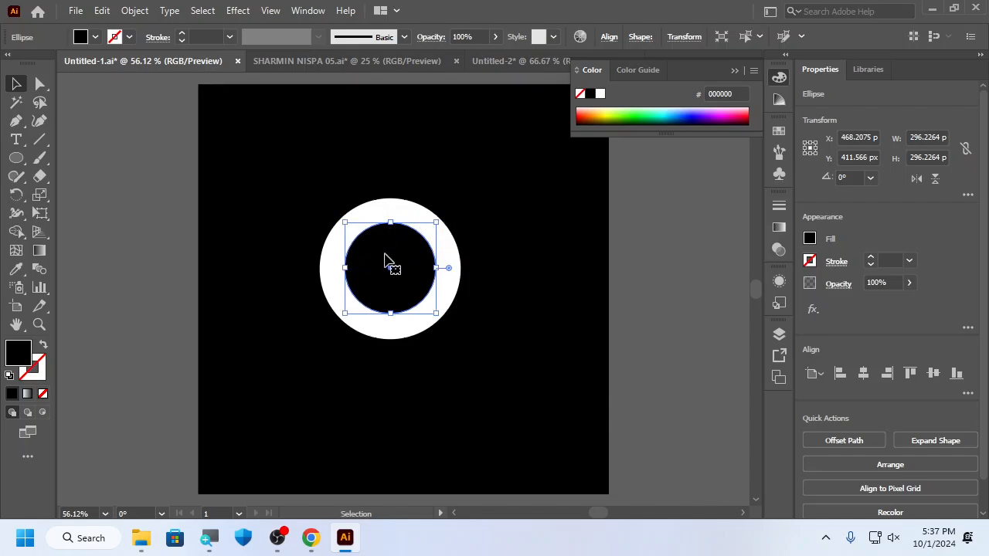
- Move the black circle up over the white circle's upper edge and stretch it downward into an oval about 304 px tall
drag(390, 260, 391, 224)
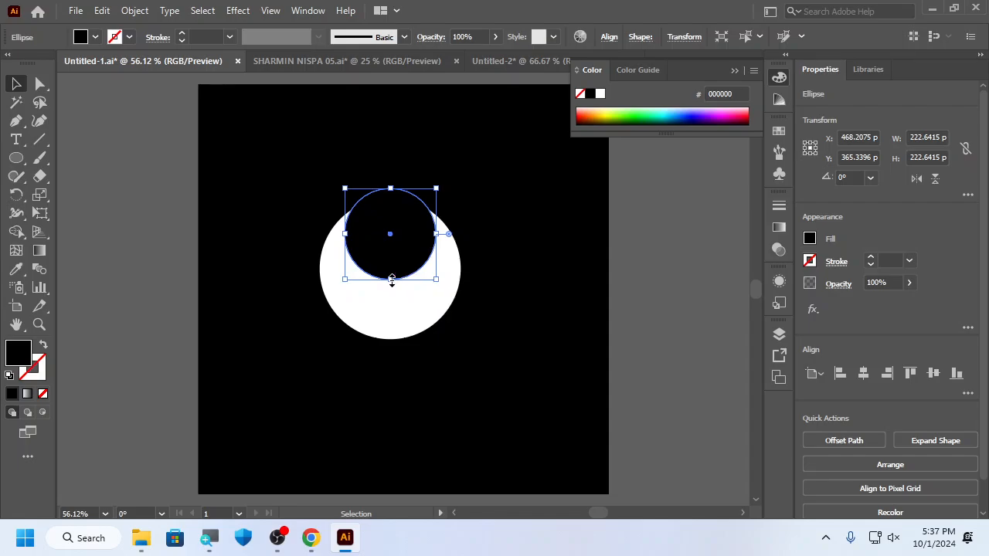
drag(390, 280, 399, 317)
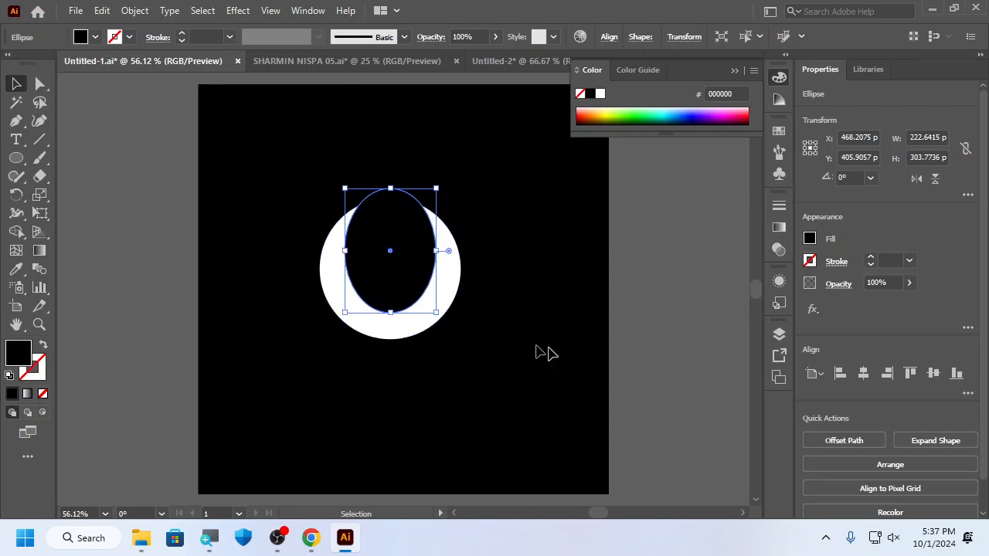
click(563, 357)
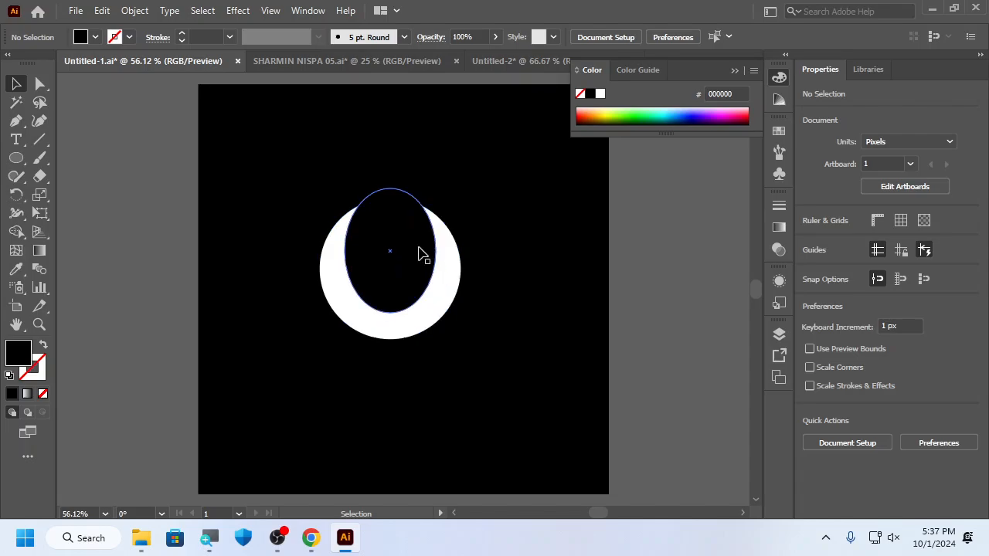
- Move the black oval clear of the white circle, and move the white circle beyond the artboard's right edge
drag(419, 254, 564, 263)
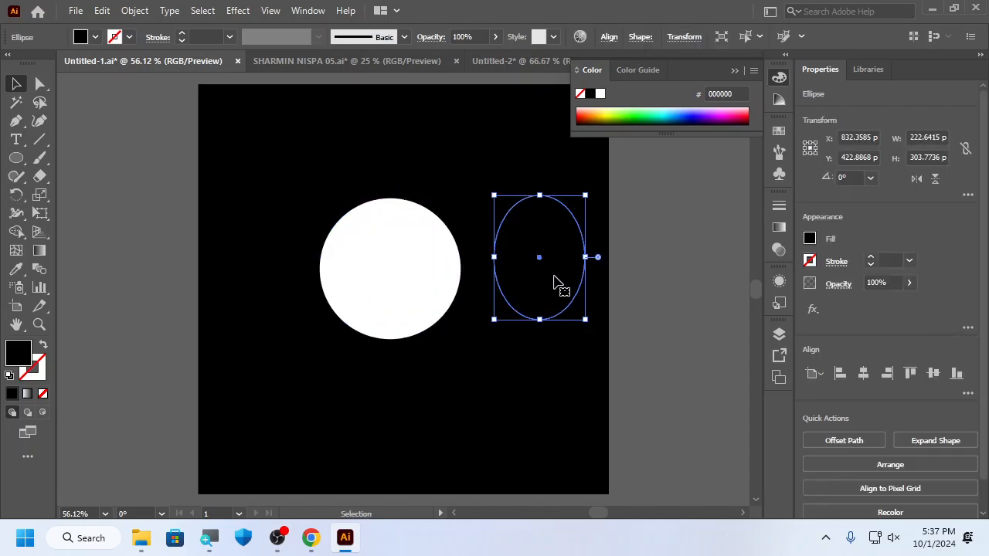
click(638, 309)
drag(364, 282, 509, 315)
drag(544, 365, 418, 302)
key(ctrl+shift+a)
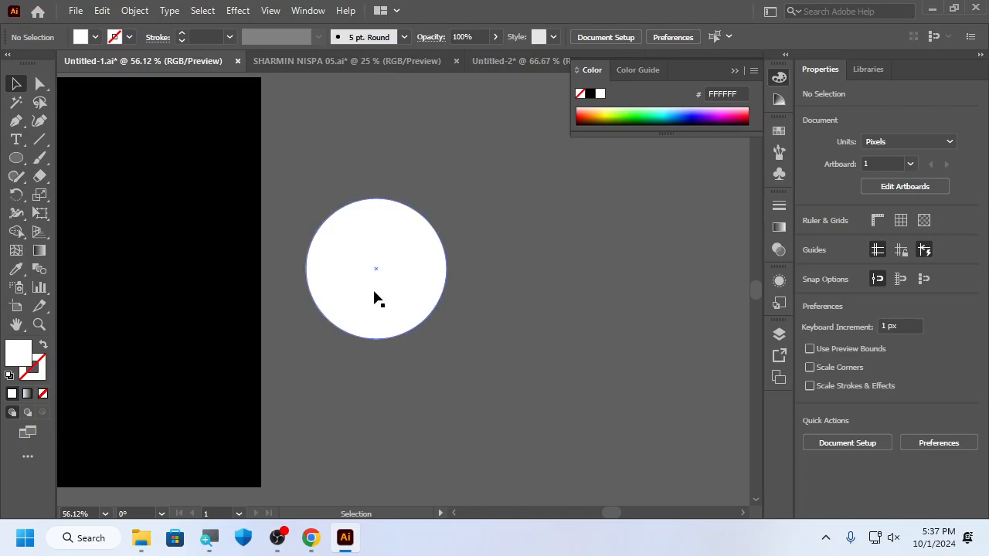
- Duplicate the white circle toward its upper right and fill the copy with red (FF0000)
drag(376, 298, 504, 242)
click(549, 391)
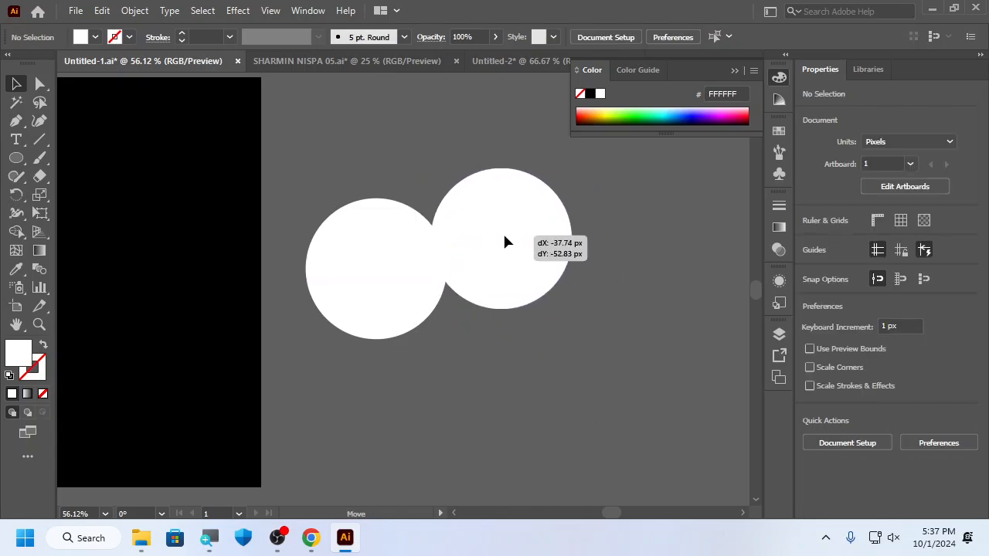
double_click(26, 352)
drag(591, 360, 769, 200)
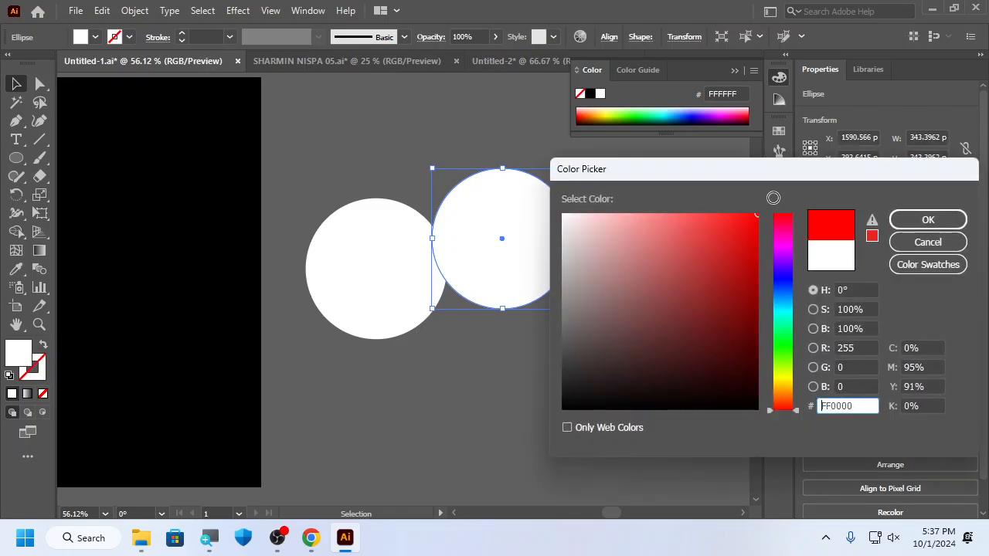
click(927, 219)
click(622, 263)
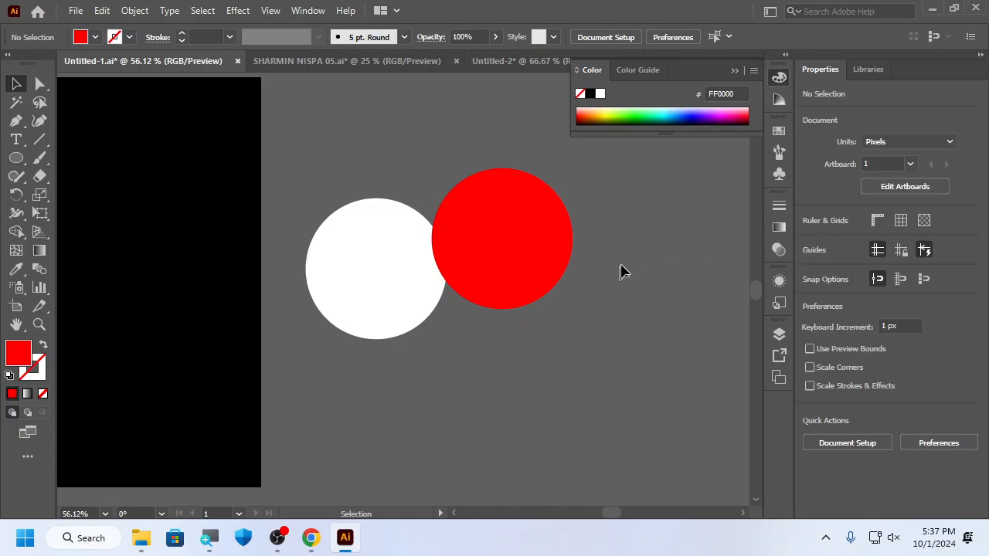
- Overlap the red circle on the white one from the upper right, leaving a white crescent along the lower left
drag(519, 215, 413, 229)
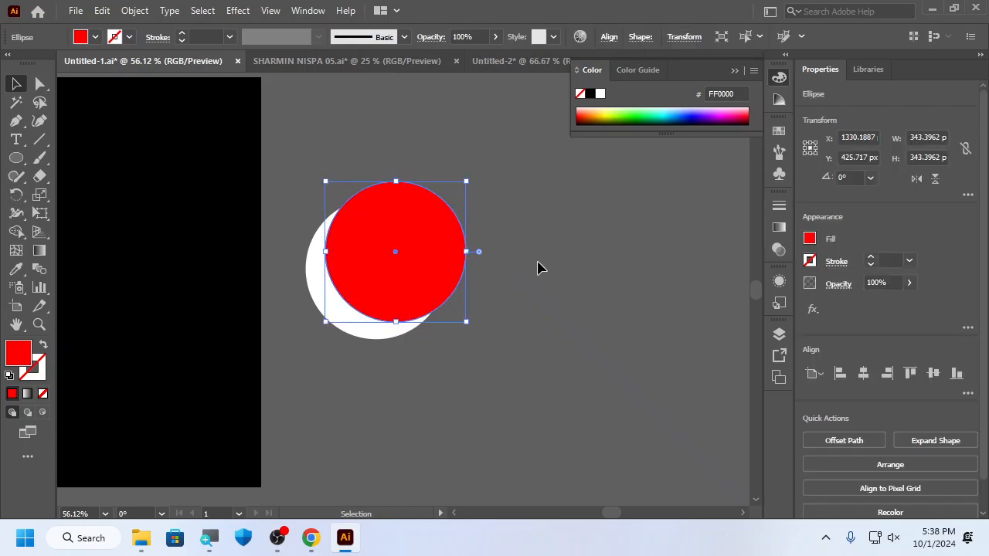
click(606, 283)
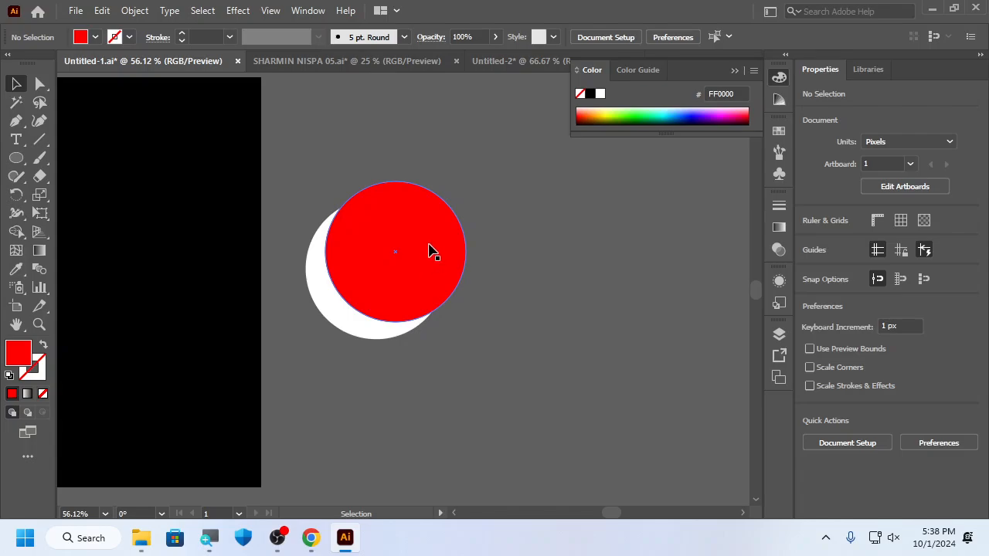
- Try shifting the red circle up and right, enlarging it to about 453 px and shrinking it to about 321 px
drag(439, 237, 451, 228)
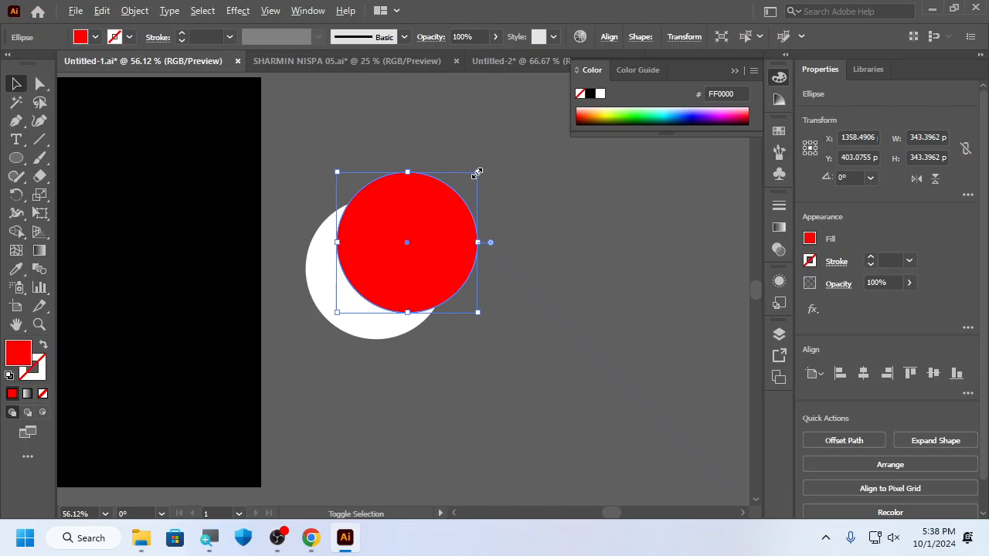
drag(478, 173, 513, 151)
click(537, 272)
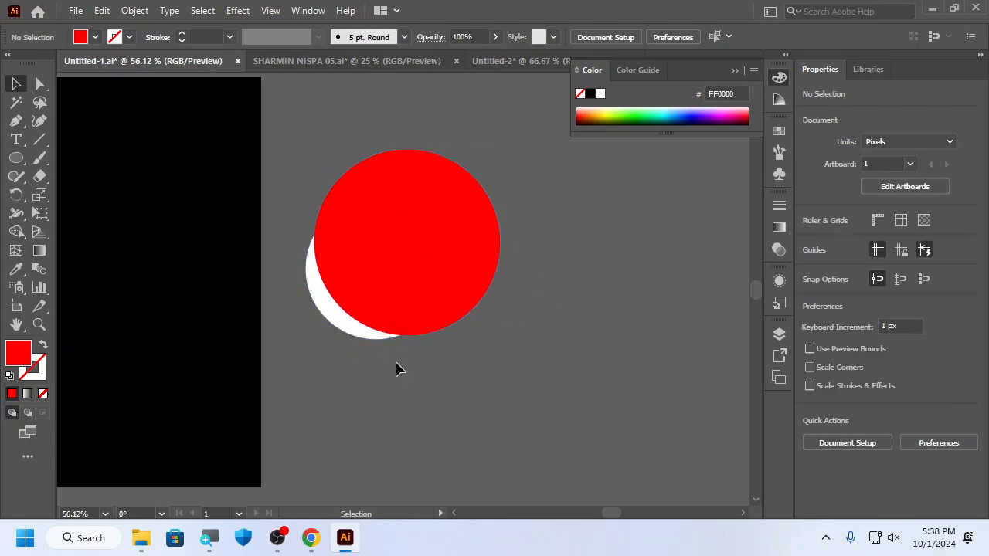
click(422, 251)
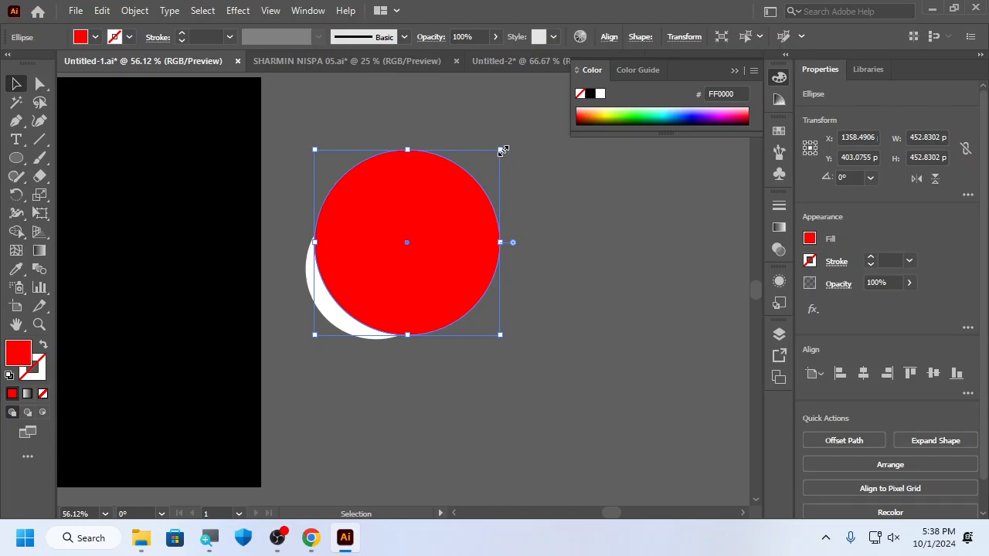
drag(503, 150, 490, 178)
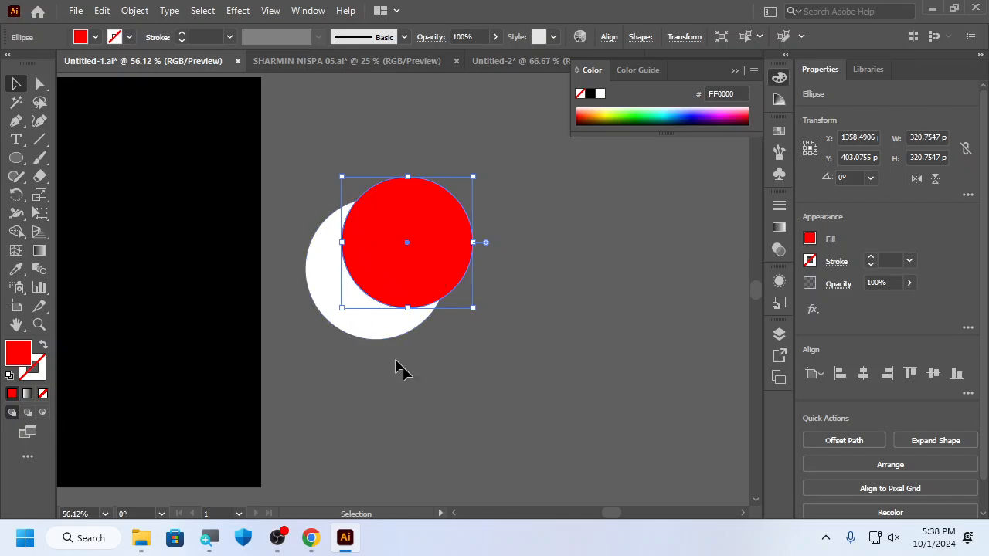
click(506, 417)
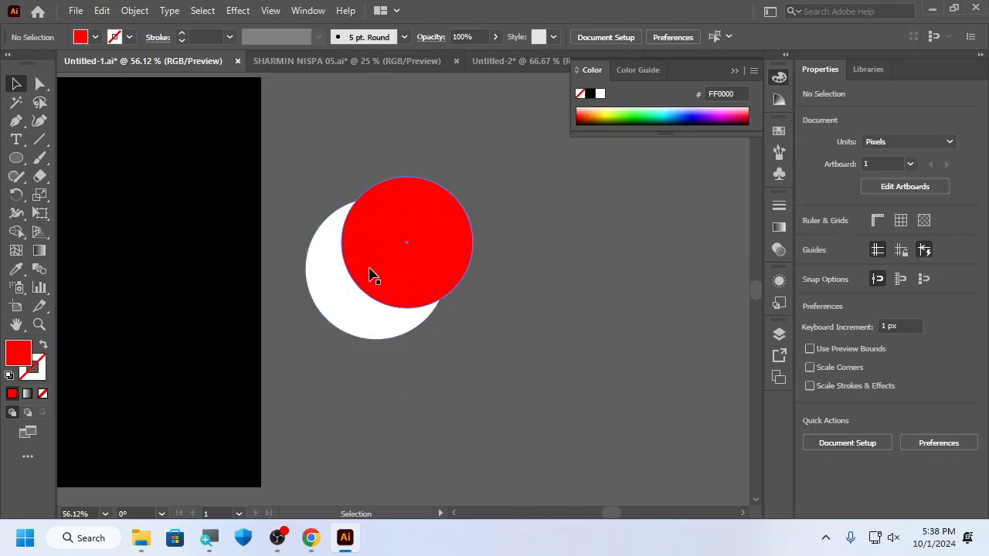
- Undo the resizing and the last shift of the red circle
key(ctrl+z)
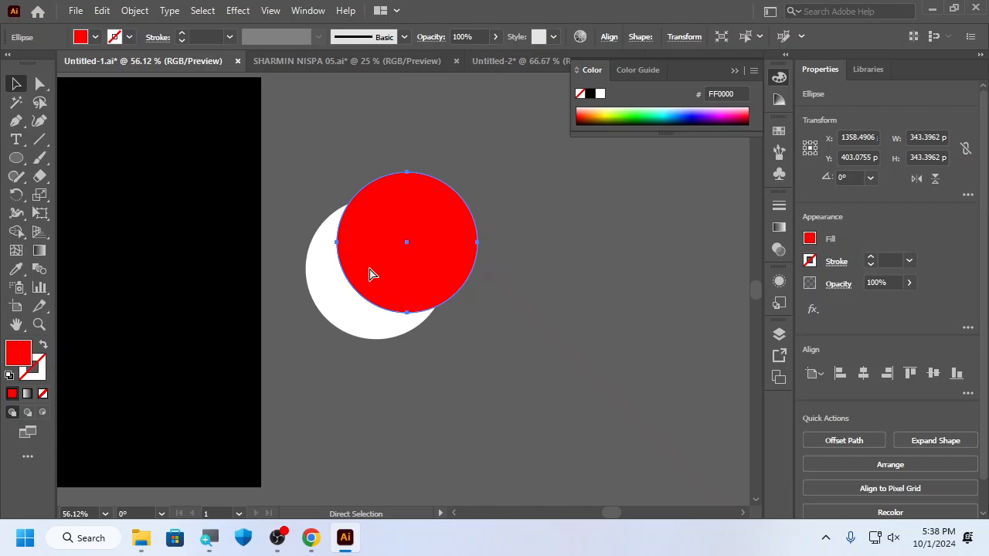
key(ctrl+z)
click(552, 315)
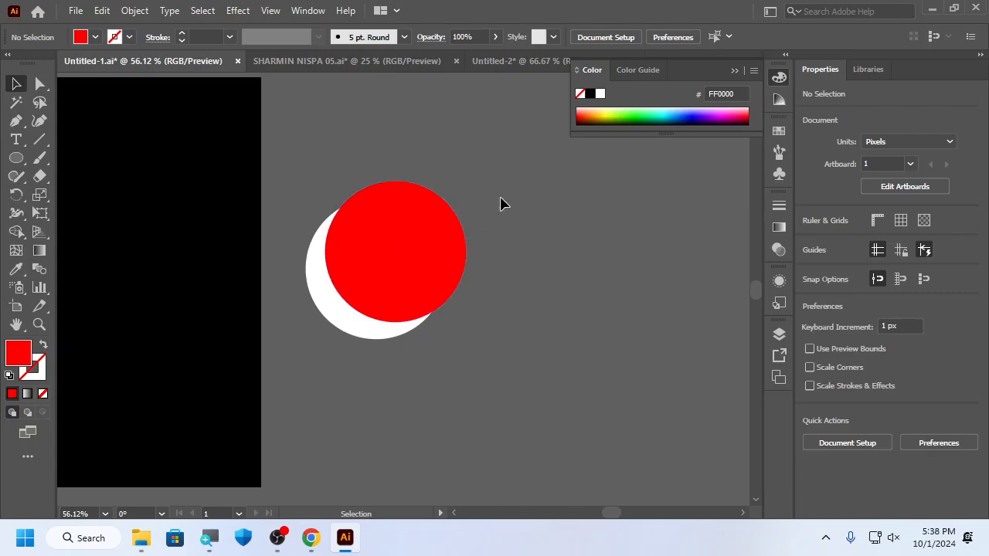
- Move the white and red circles together onto the right half of the black artboard
drag(363, 381, 363, 386)
drag(371, 303, 155, 307)
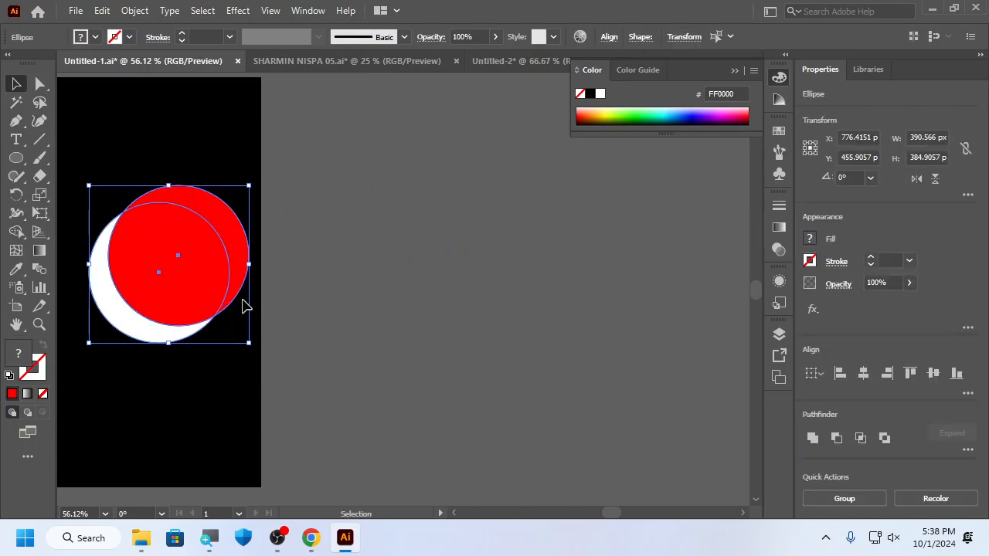
drag(283, 321, 466, 329)
key(ctrl+shift+a)
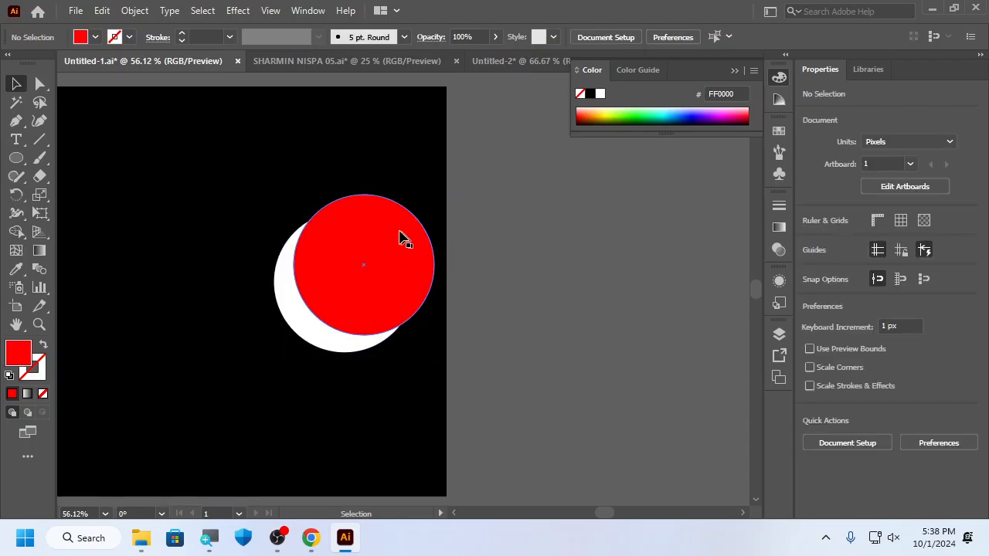
- Fill the red circle with black (000000) so only the white crescent shows against the background
click(386, 232)
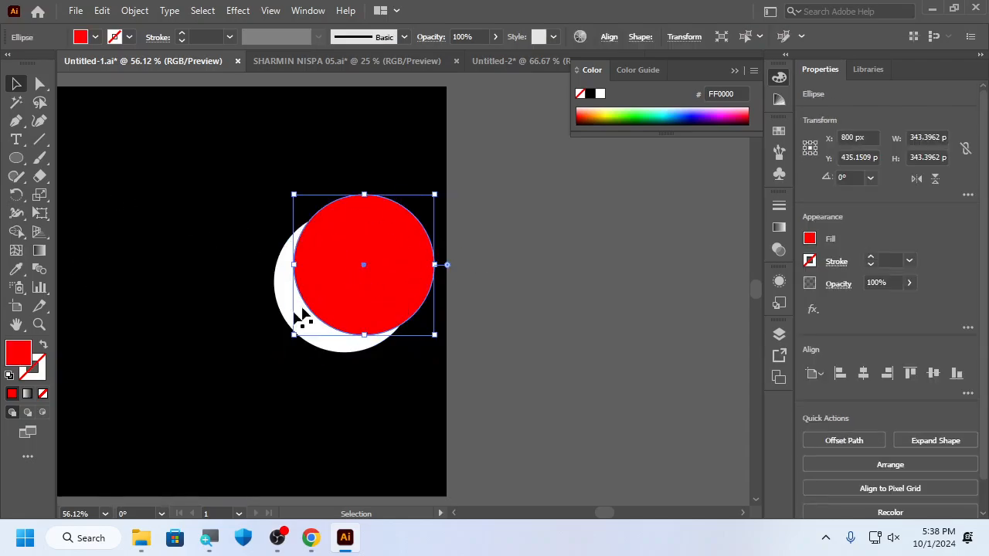
double_click(18, 354)
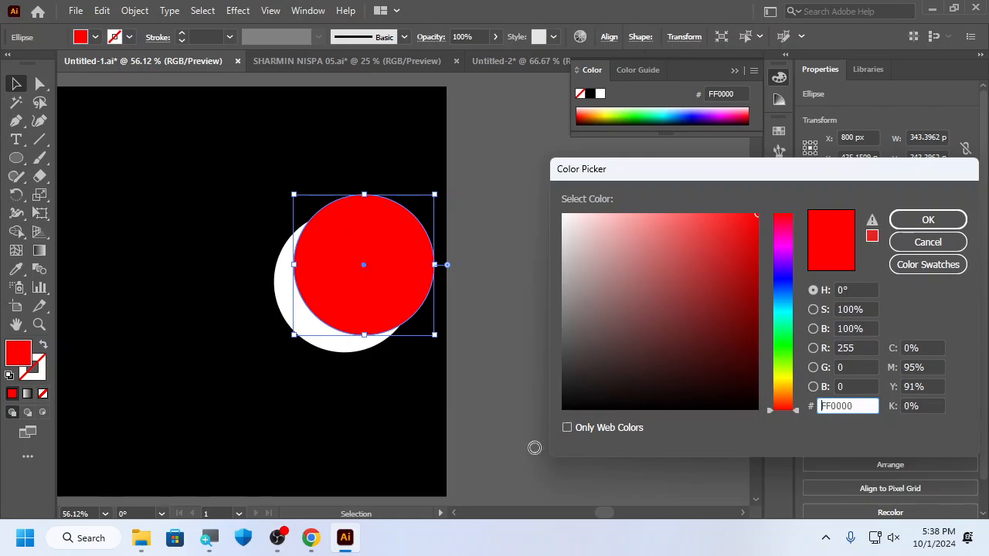
drag(580, 399, 557, 420)
click(928, 219)
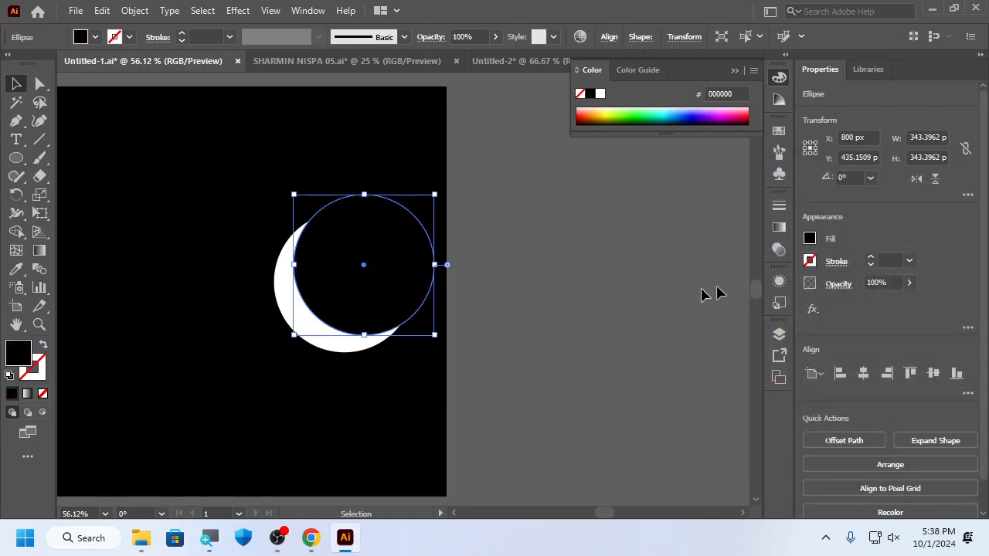
click(616, 299)
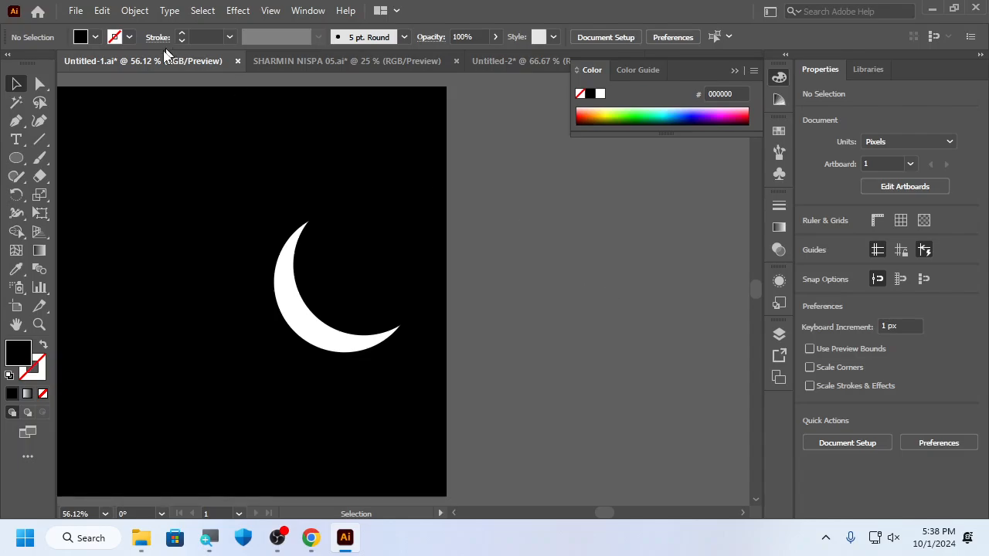
- Move both overlapping circles together off the artboard, just beyond its right edge
drag(176, 127, 572, 303)
scroll(695, 285, right, 2)
click(258, 281)
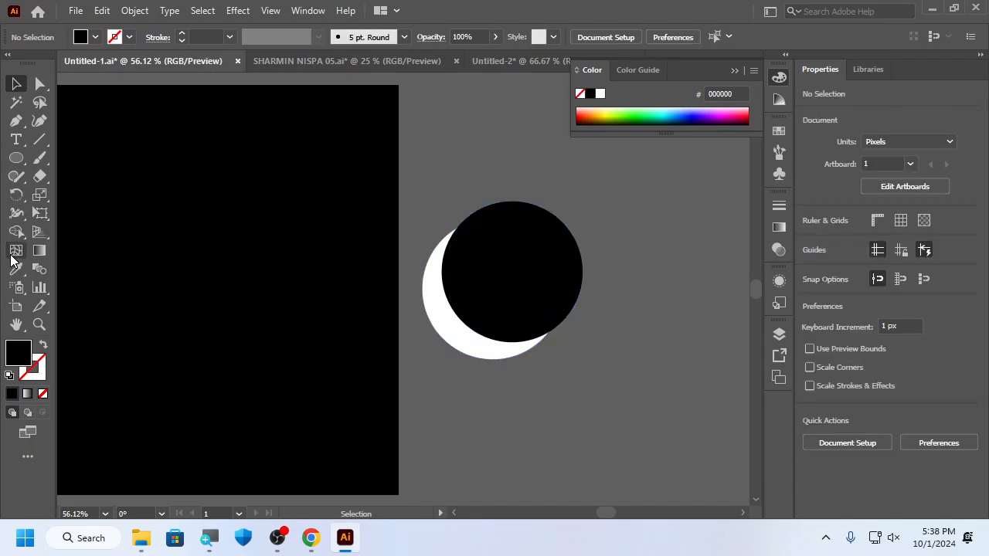
- Draw a rectangle about 287 by 500 px on the artboard and fill it with dark green (164400)
key(m)
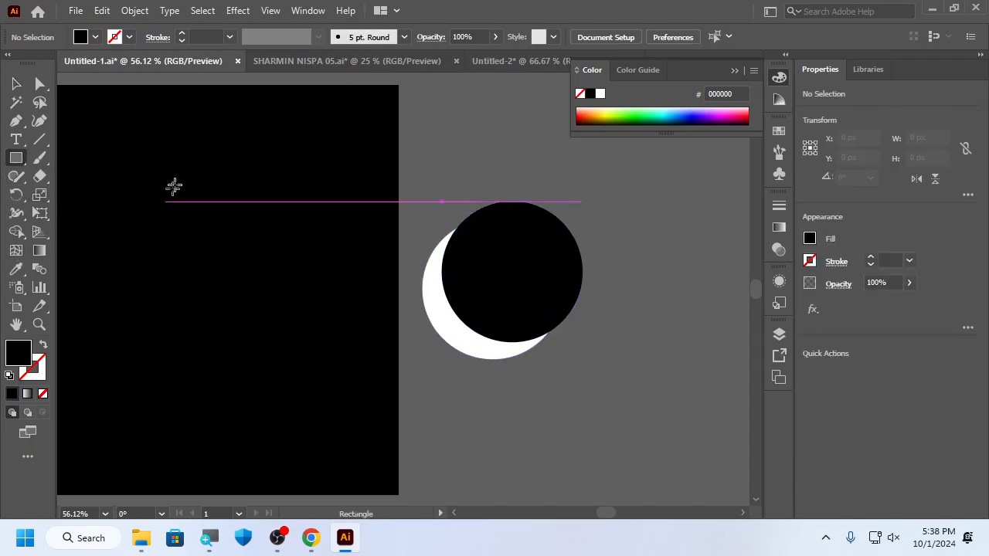
drag(179, 170, 295, 371)
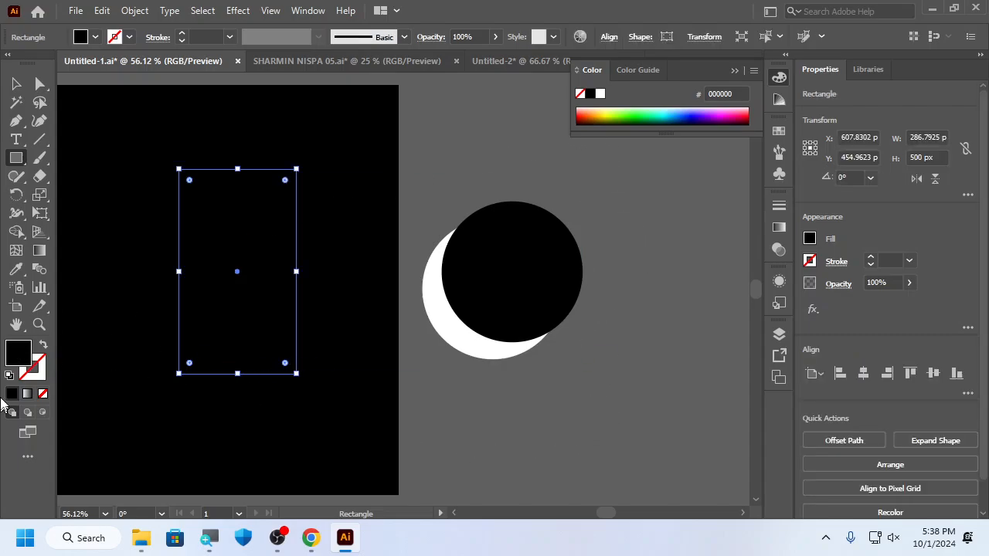
double_click(16, 356)
drag(728, 347, 791, 357)
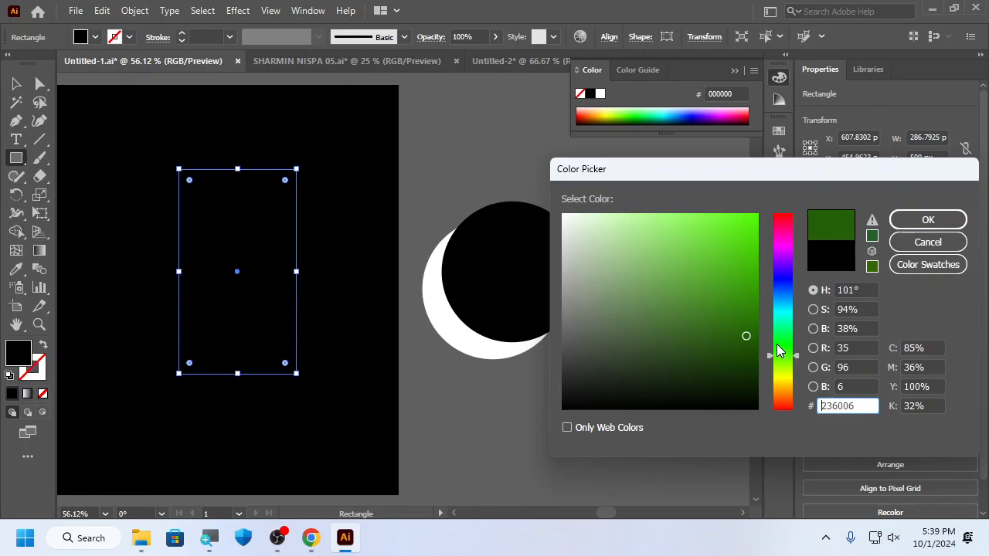
click(758, 358)
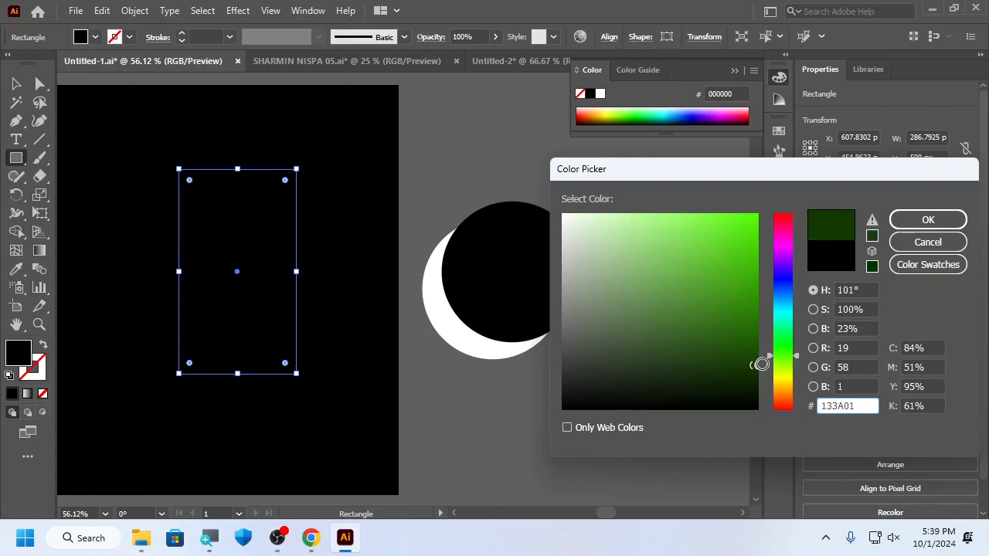
click(924, 219)
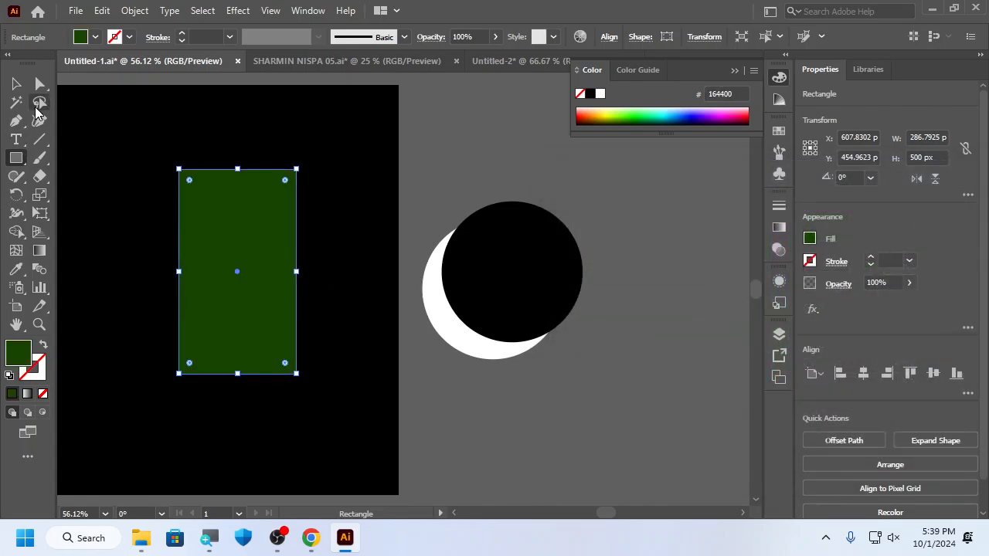
click(16, 83)
click(516, 183)
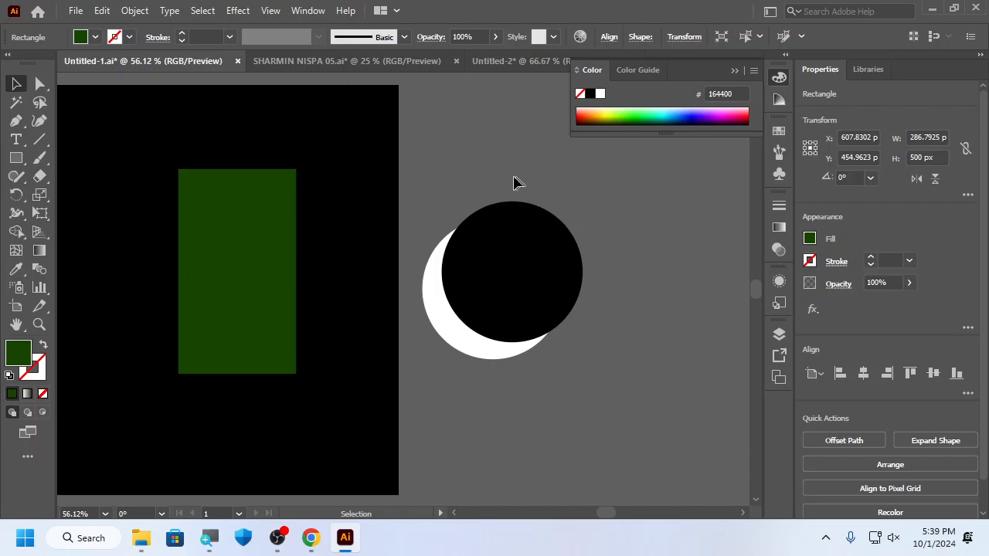
- Duplicate the green rectangle beside the original and fill the left one with yellow (FCE903)
drag(289, 298, 335, 303)
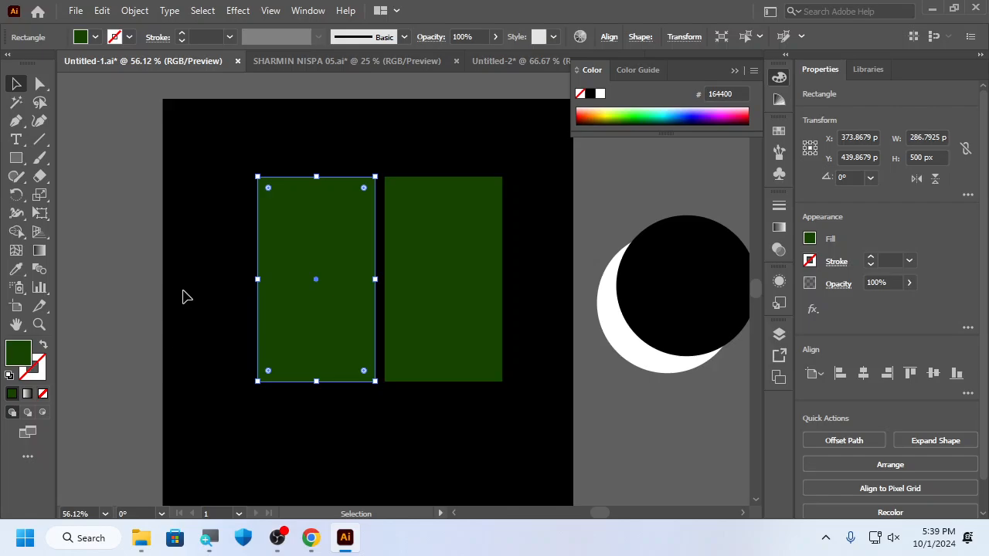
double_click(17, 356)
drag(790, 387, 788, 378)
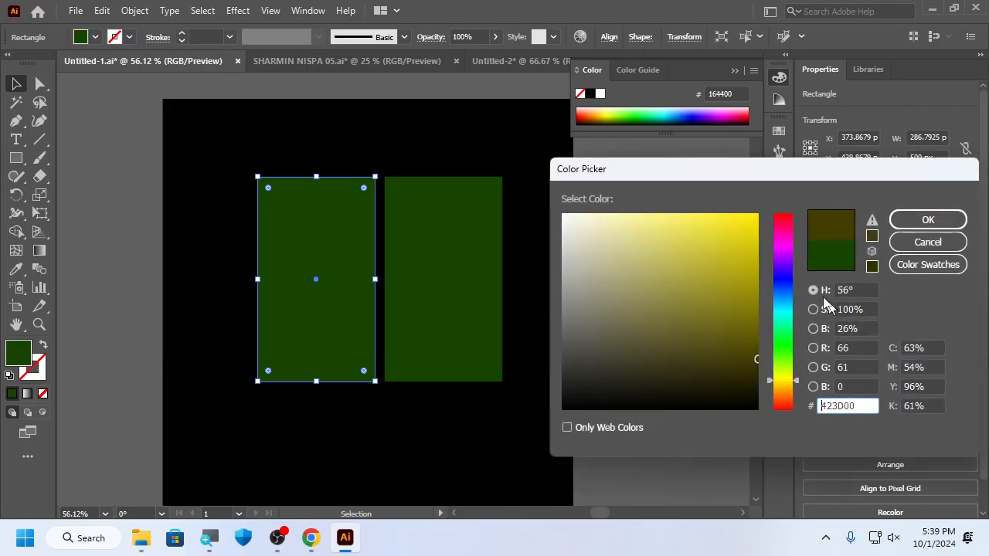
drag(747, 231, 755, 219)
click(926, 220)
click(603, 206)
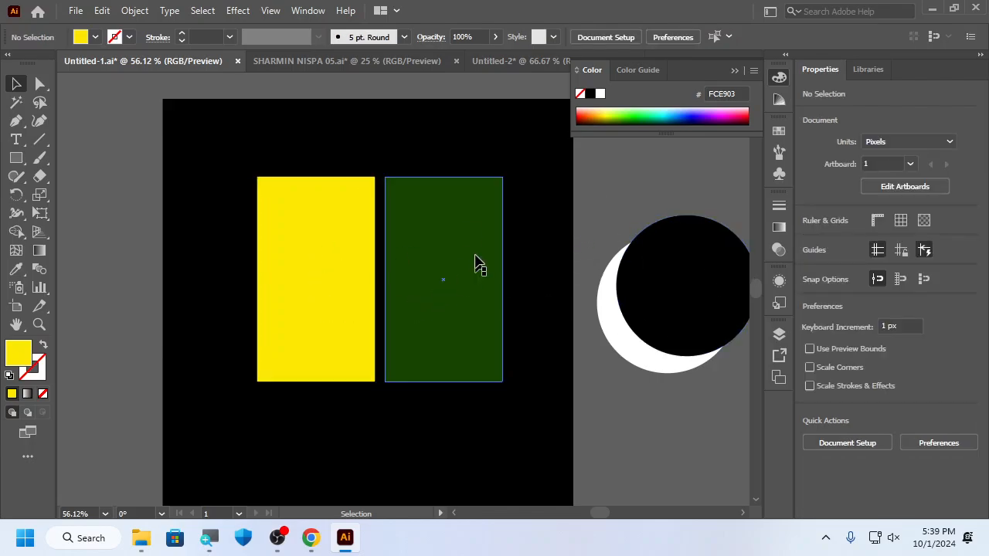
- Bring the two overlapping circles to the front of the stacking order and place them just beyond the artboard's right edge
drag(661, 286, 607, 237)
right_click(608, 236)
mouse_move(753, 442)
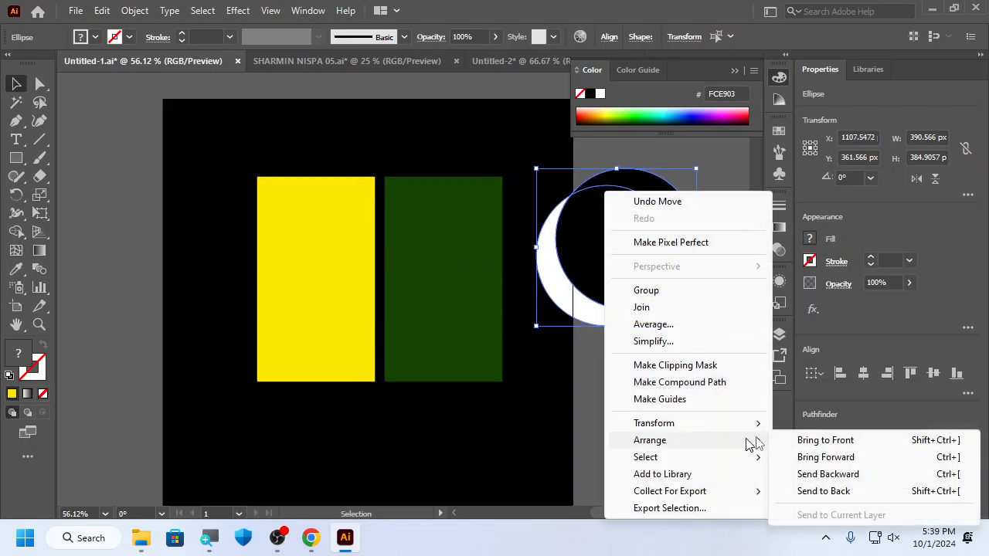
click(803, 439)
mouse_move(677, 322)
mouse_down()
mouse_move(458, 313)
mouse_move(402, 298)
mouse_move(431, 279)
mouse_move(521, 316)
mouse_move(678, 309)
mouse_move(683, 319)
mouse_up()
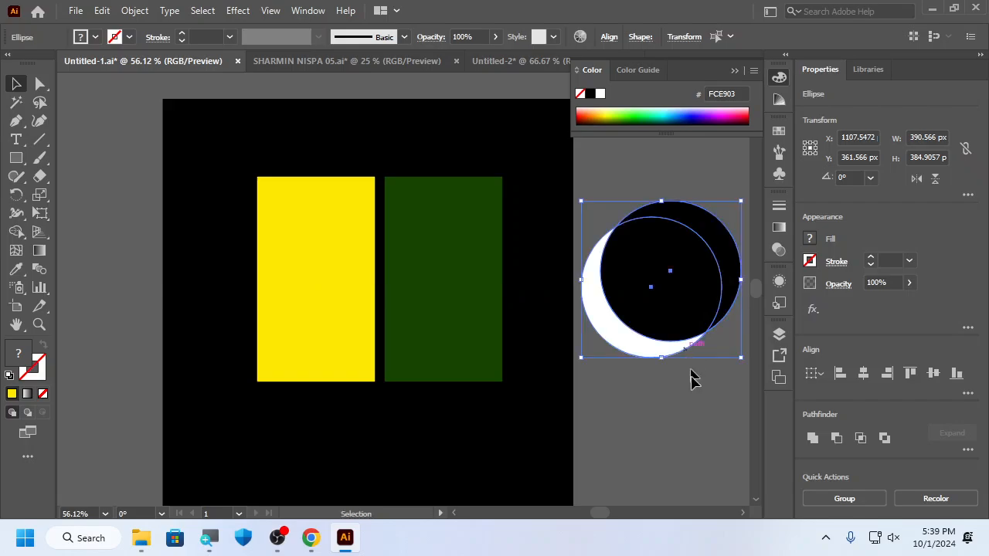
- Move both overlapping circles together farther right, clear of the artboard's right edge
click(695, 404)
drag(674, 386, 413, 330)
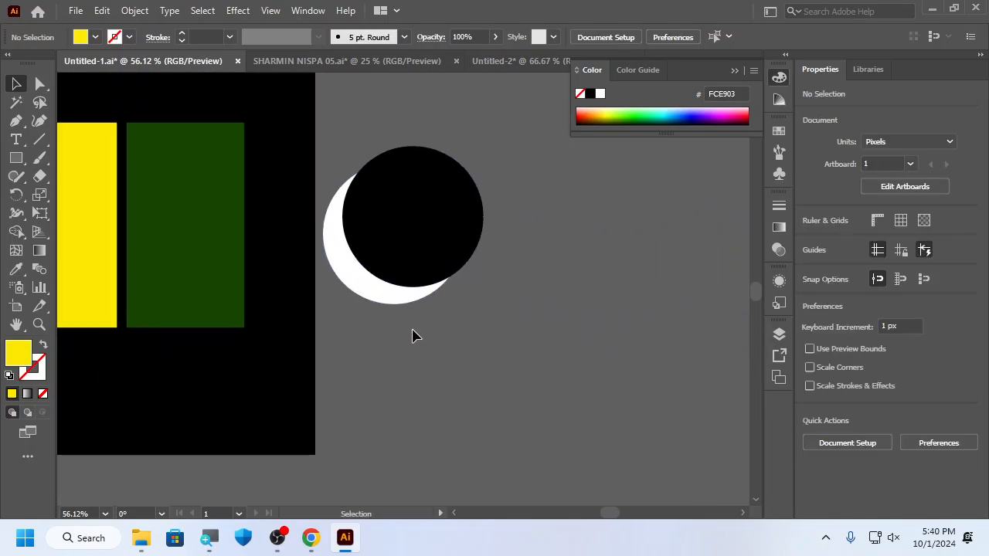
scroll(381, 259, up, 1)
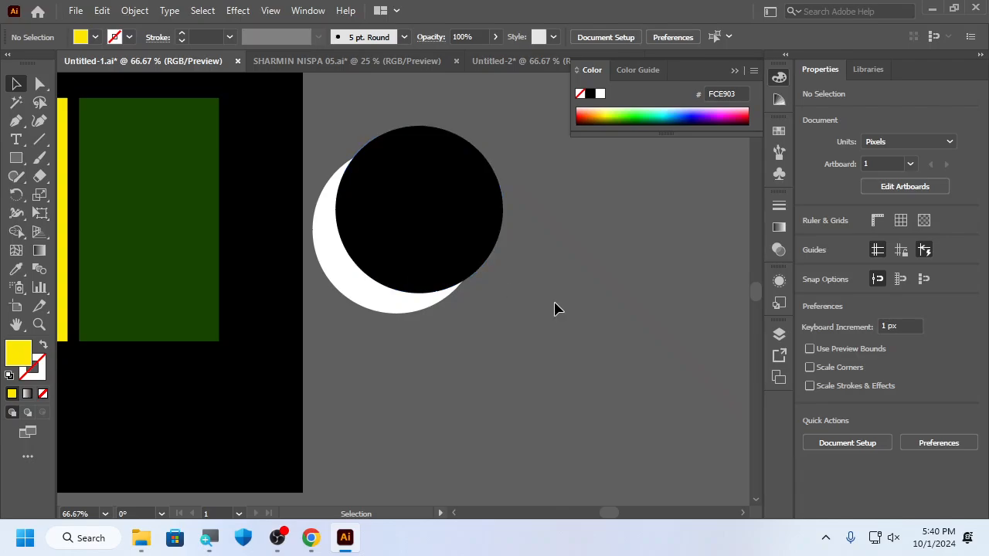
drag(558, 224, 415, 345)
drag(385, 279, 474, 325)
click(656, 404)
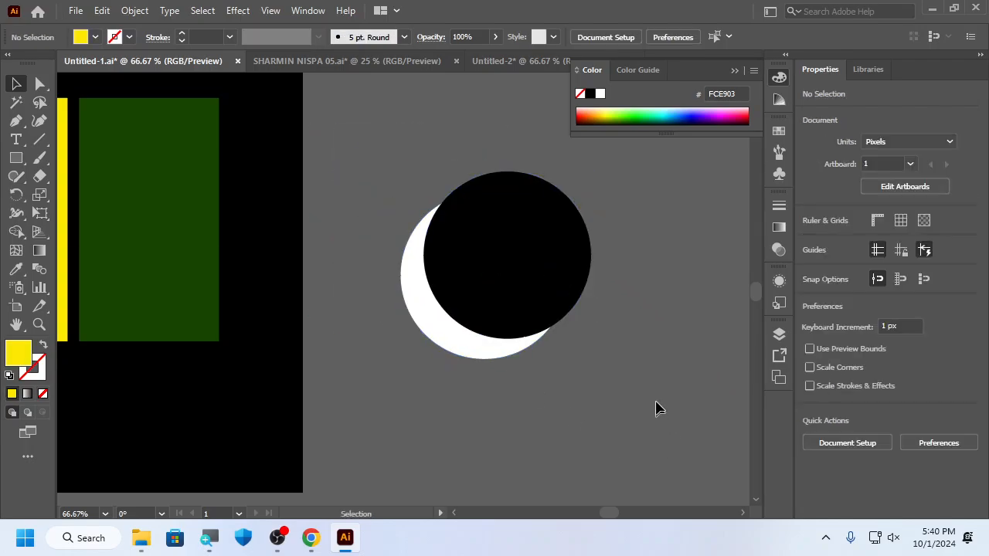
drag(407, 150, 591, 403)
click(592, 403)
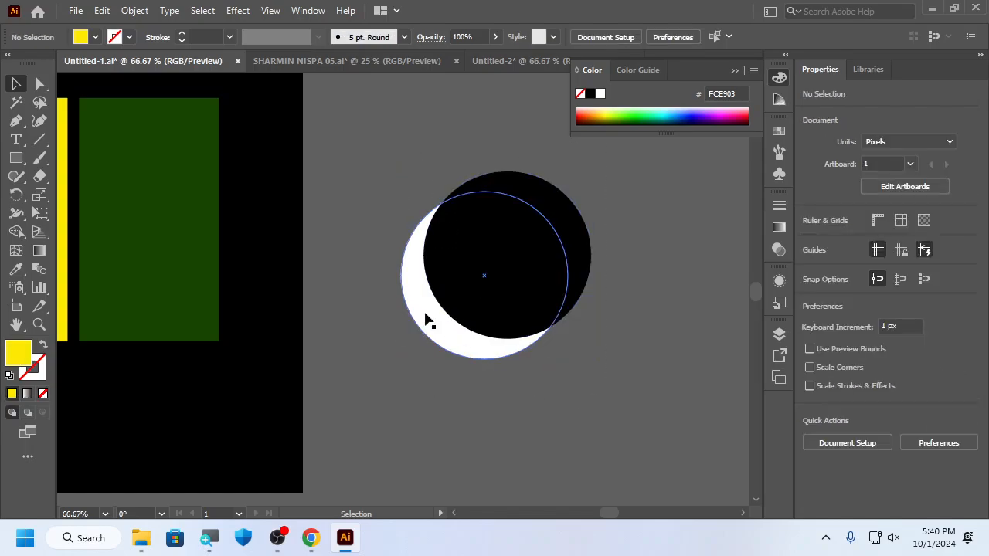
- Select both overlapping circles, show the Pathfinder options and dock them with the other collapsed panels
click(426, 322)
click(648, 373)
drag(380, 170, 561, 385)
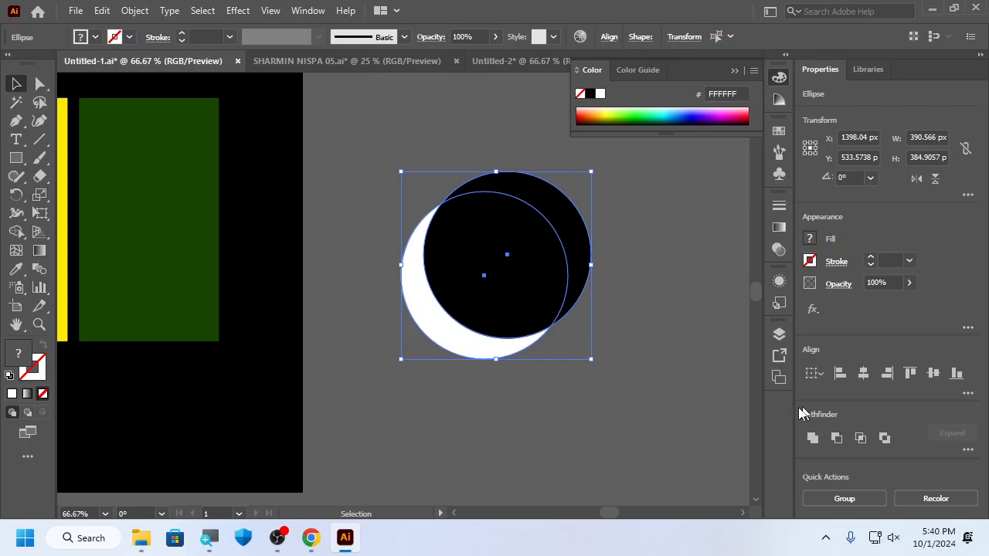
click(294, 11)
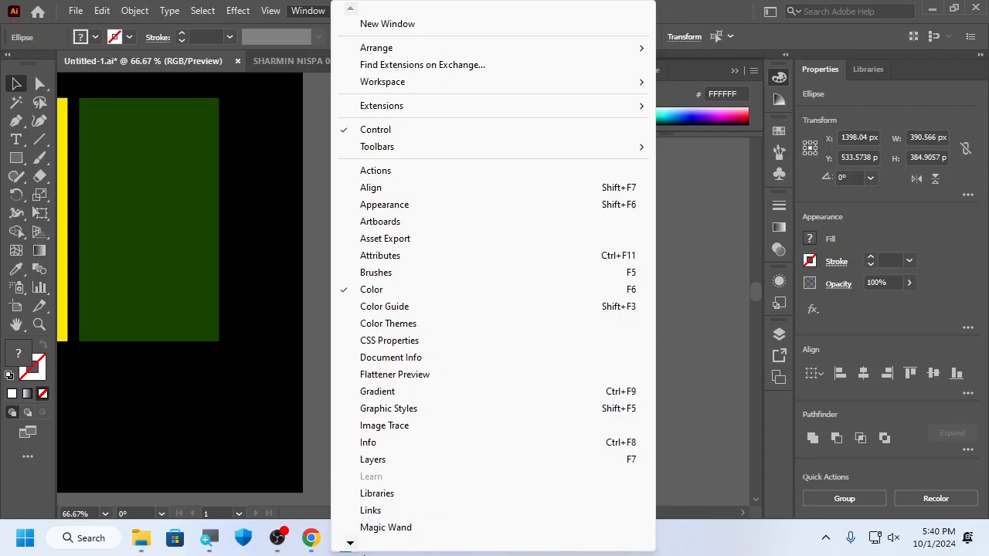
mouse_move(352, 544)
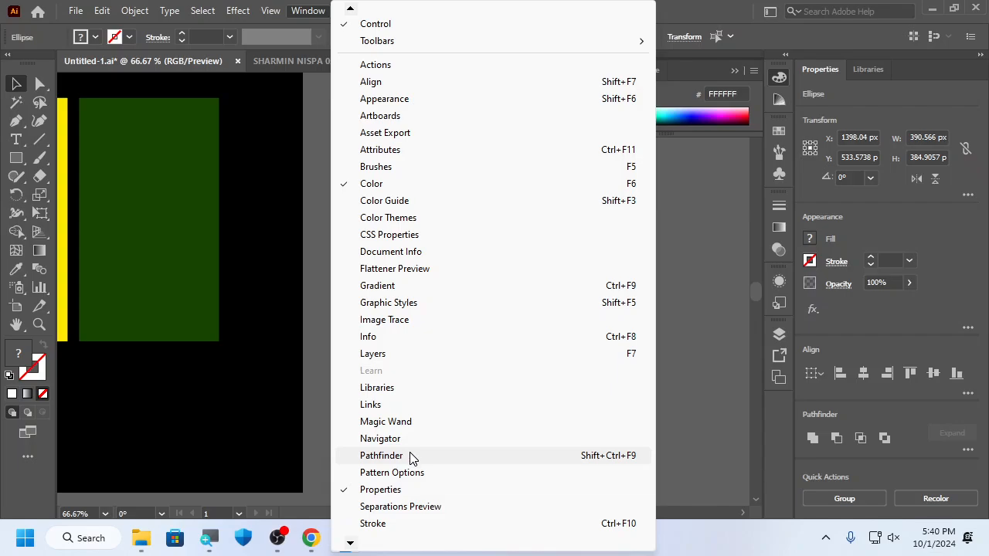
click(410, 457)
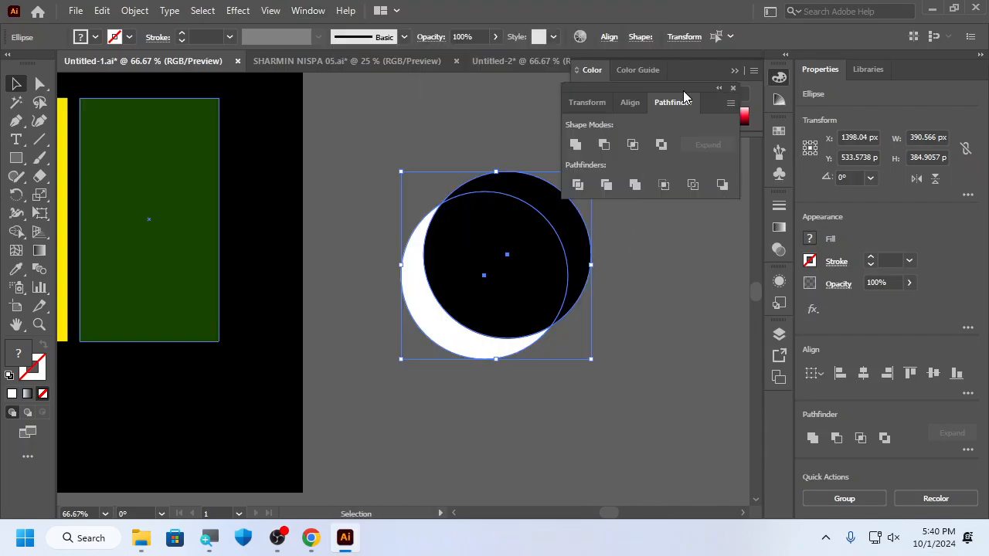
drag(684, 97, 778, 231)
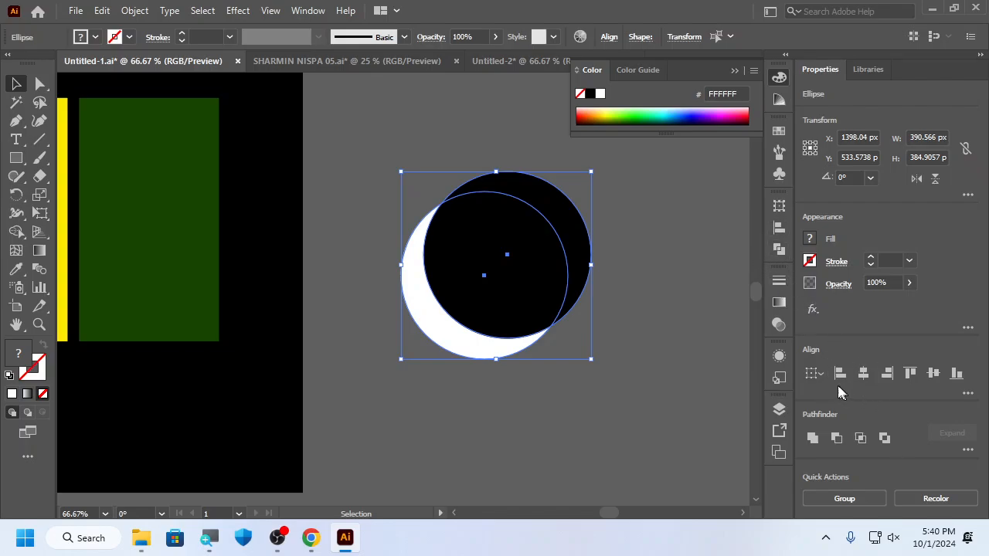
click(777, 255)
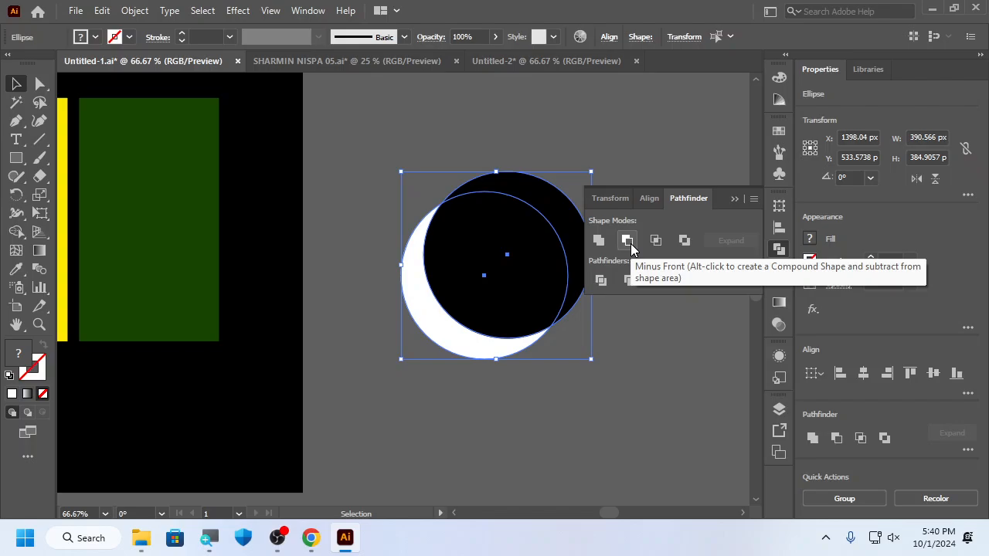
- Try cutting the black front circle out of the white circle with Minus Front, and undo it
click(627, 244)
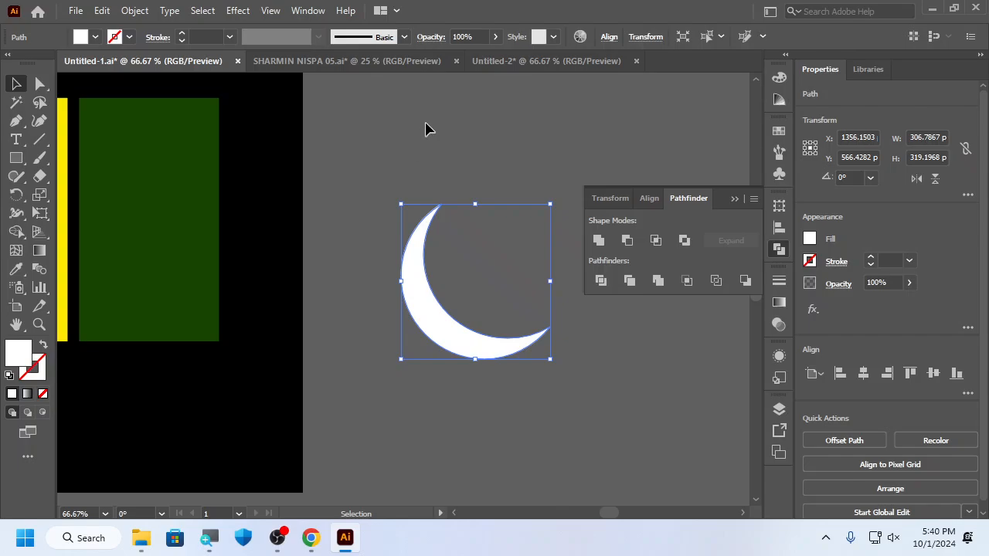
click(502, 250)
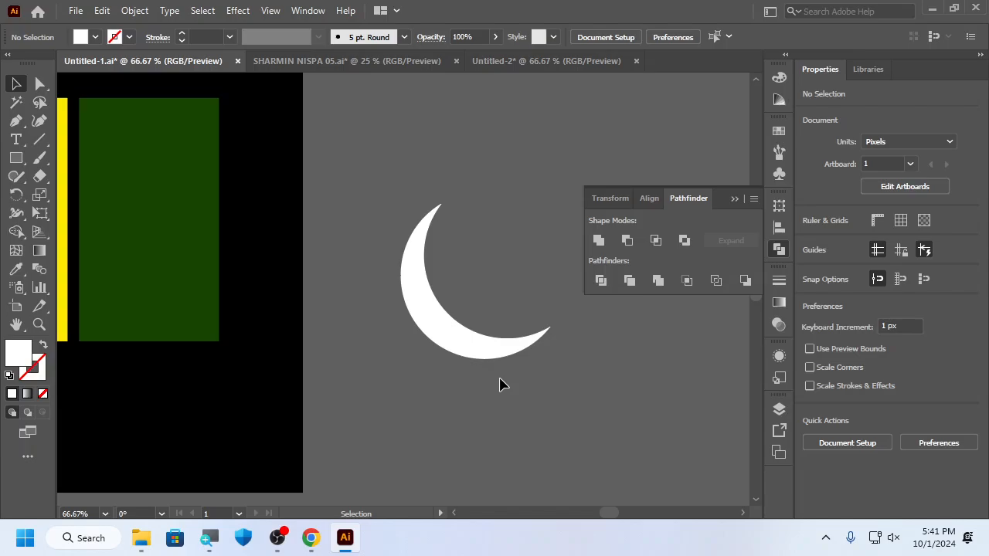
key(ctrl+z)
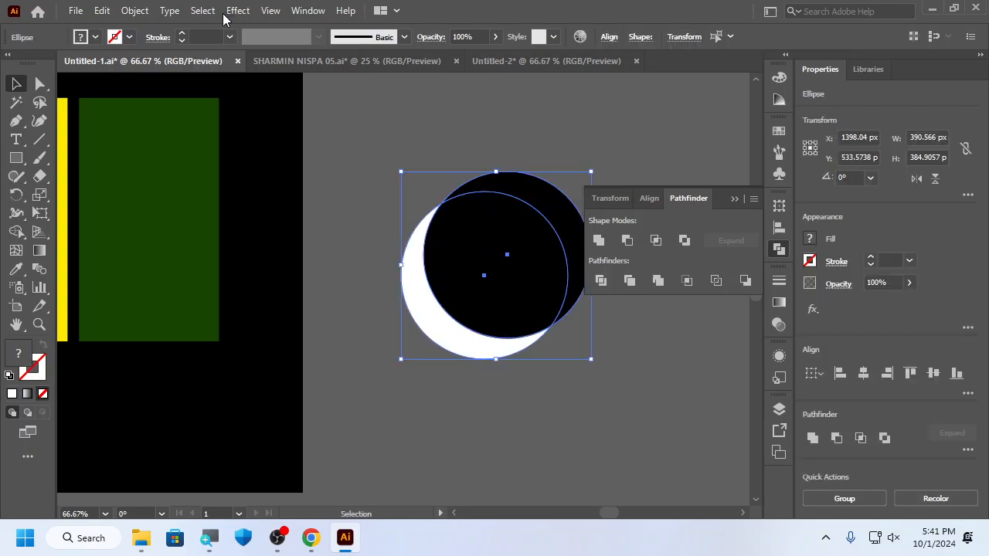
- Reselect both circles, repeat the Minus Front subtraction and undo it again
click(700, 133)
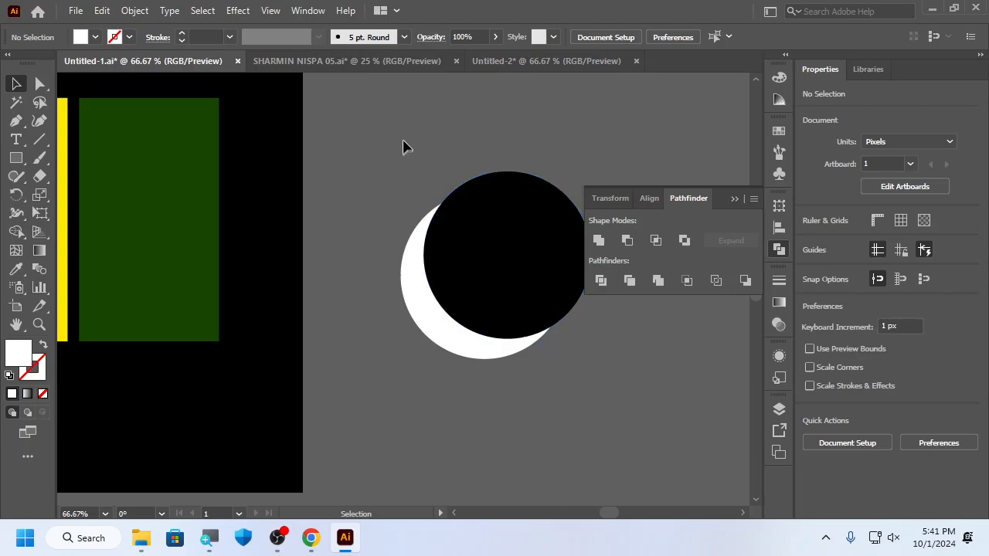
drag(375, 135, 446, 260)
drag(477, 340, 442, 332)
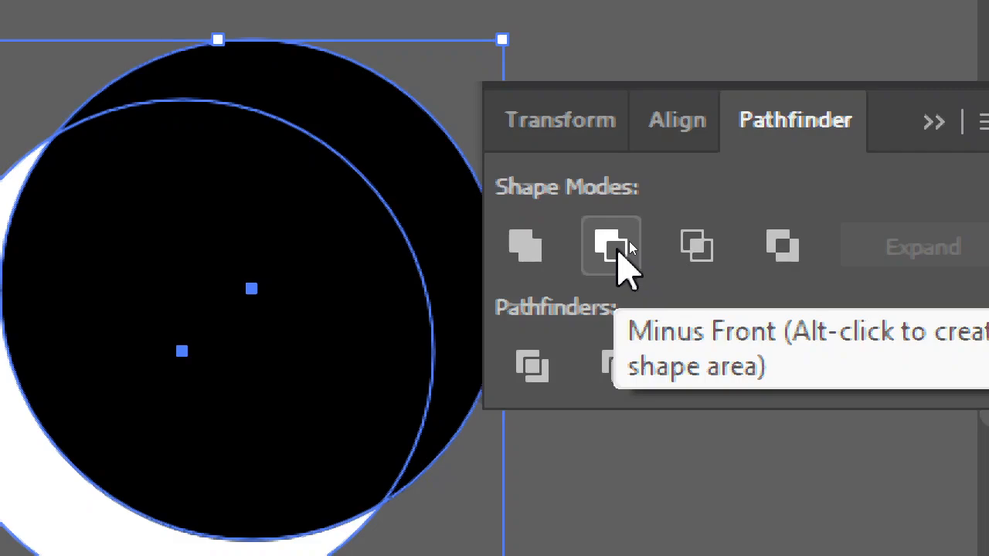
click(619, 245)
key(a)
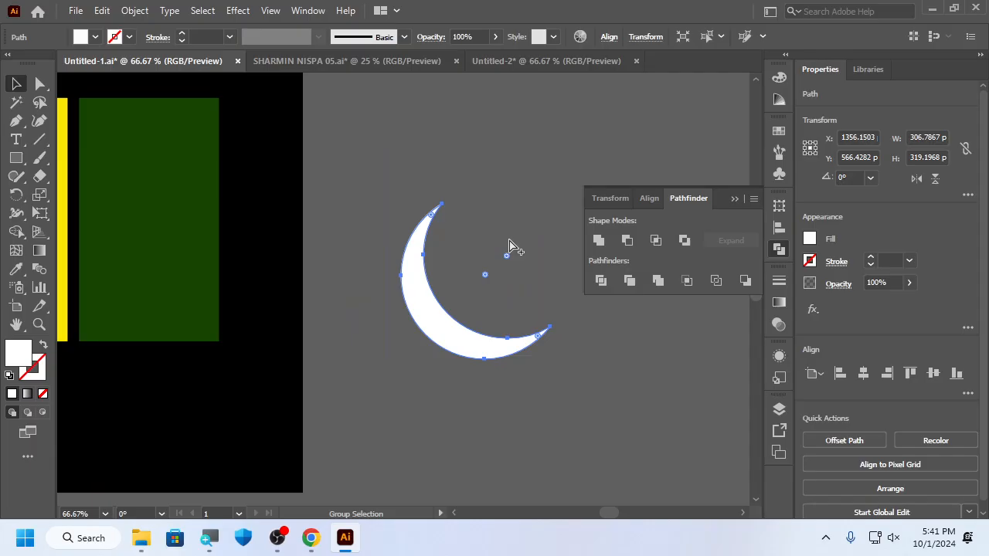
key(v)
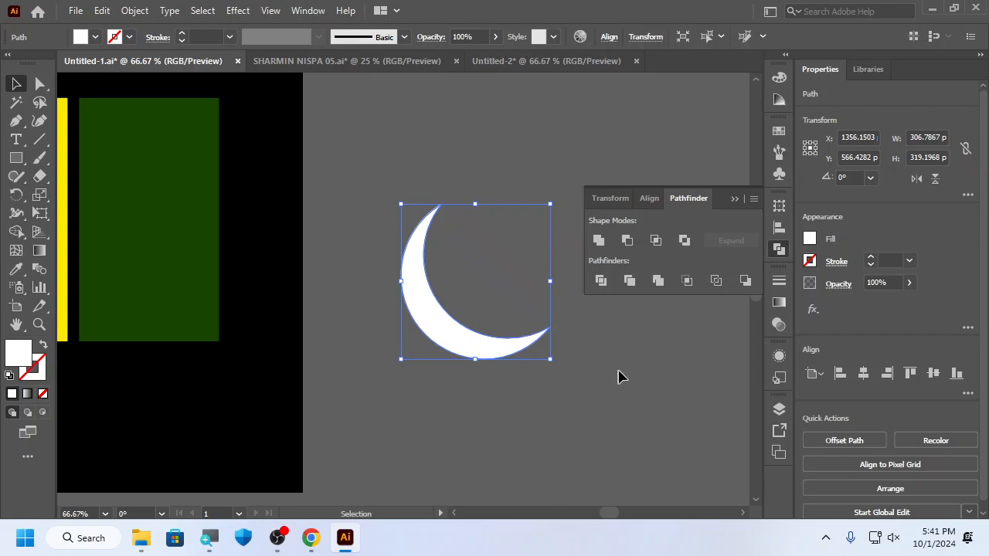
key(ctrl+z)
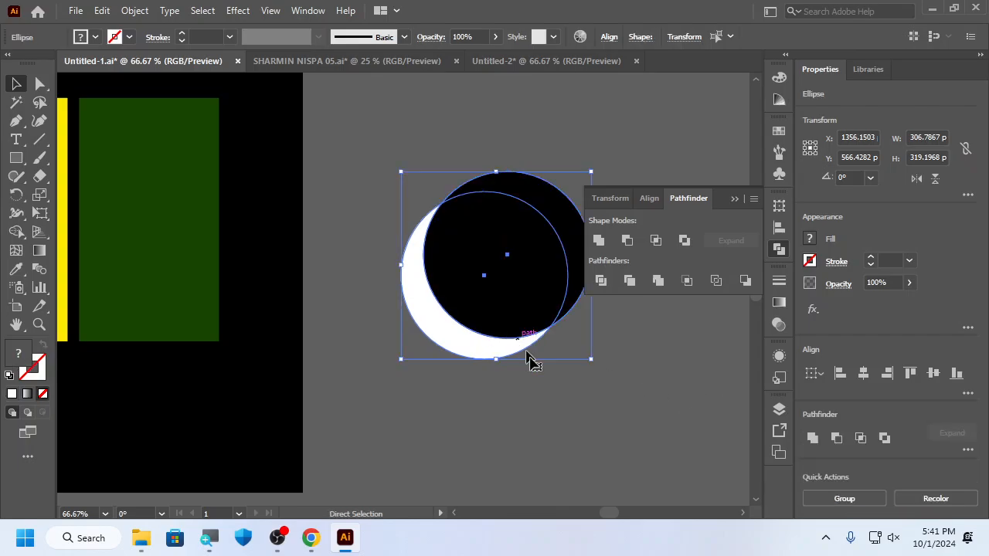
click(578, 366)
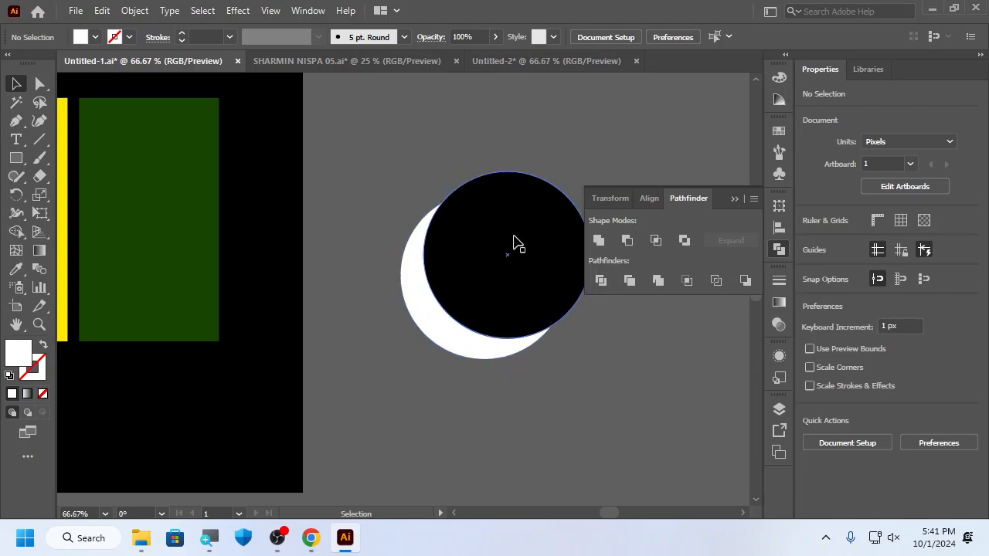
- Move both circles about 100 px left and 29 px down, and bring the white circle to the front
drag(386, 172, 464, 314)
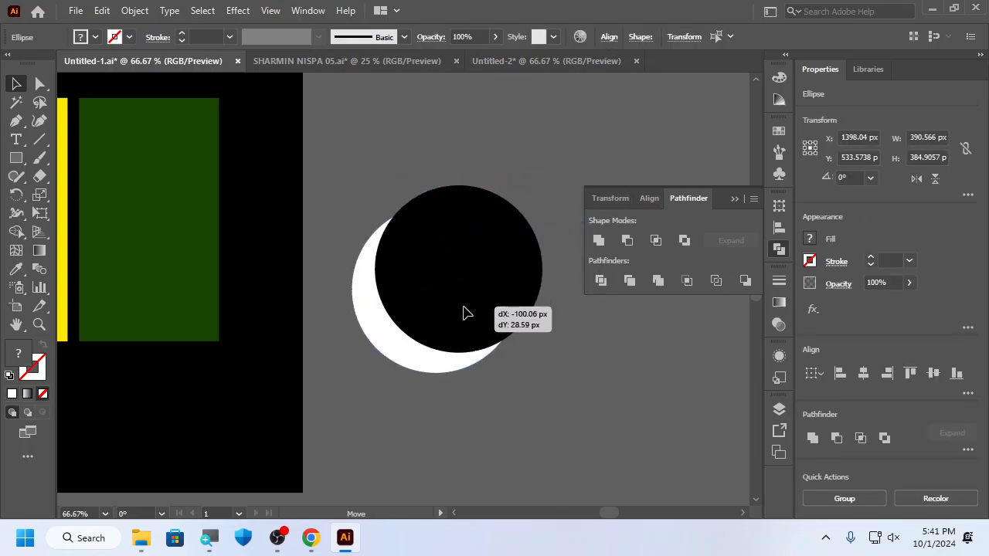
click(575, 400)
scroll(624, 407, right, 2)
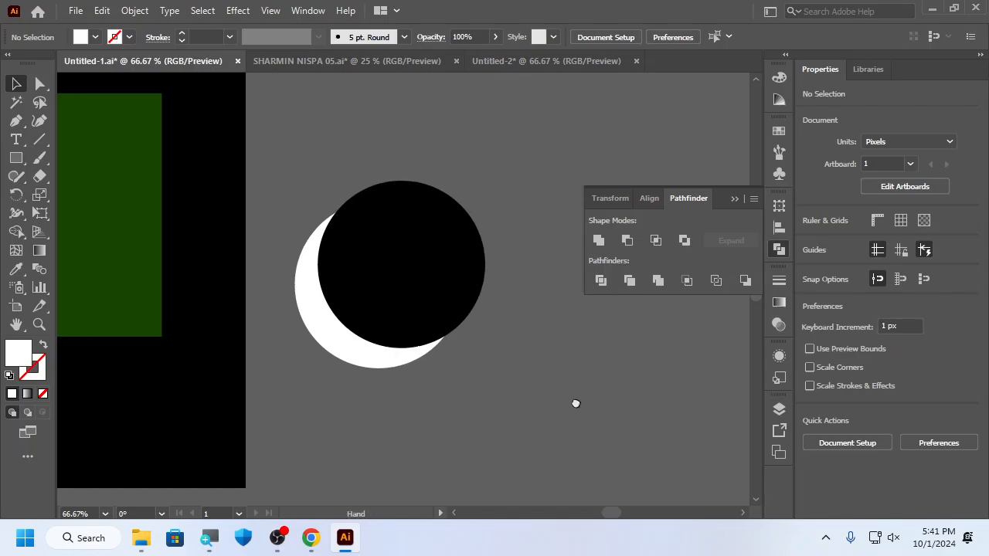
right_click(320, 347)
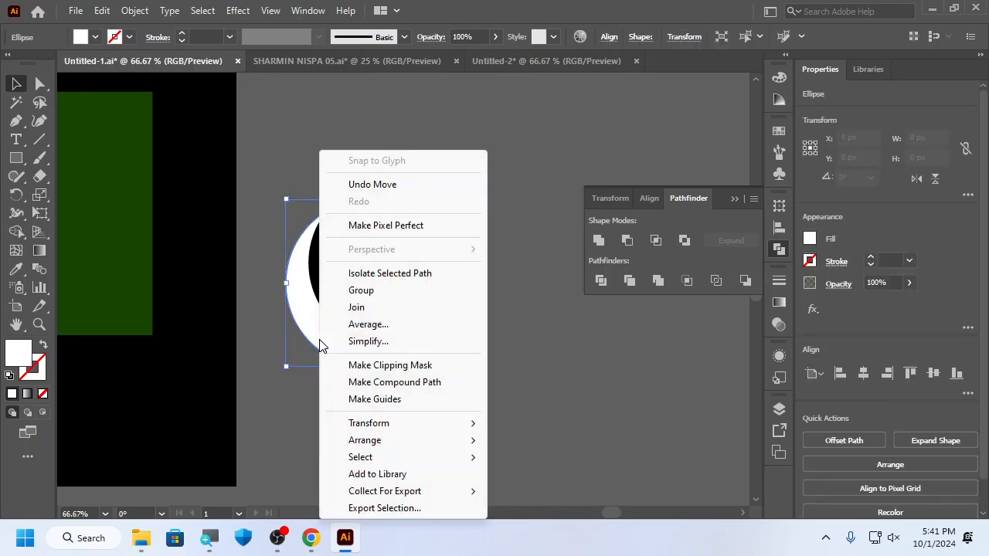
mouse_move(448, 442)
click(538, 441)
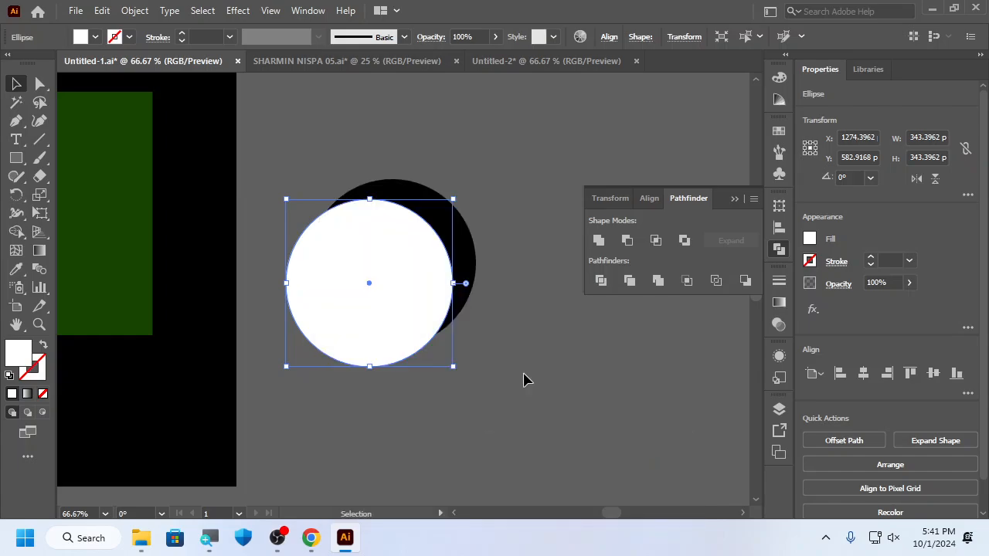
- Try Minus Front with the white circle in front, and undo back to the earlier position with the black circle in front
click(523, 379)
drag(501, 146, 416, 363)
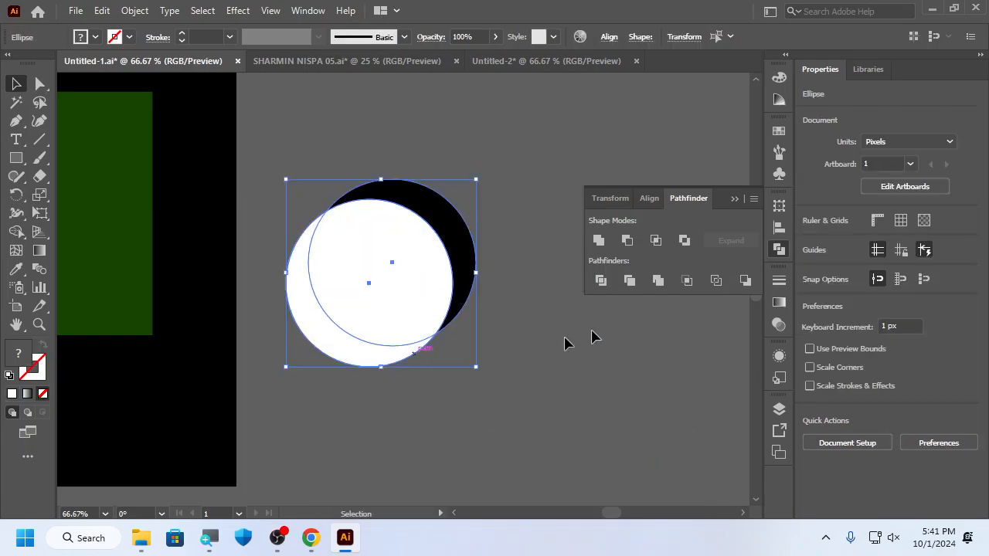
click(627, 240)
click(545, 401)
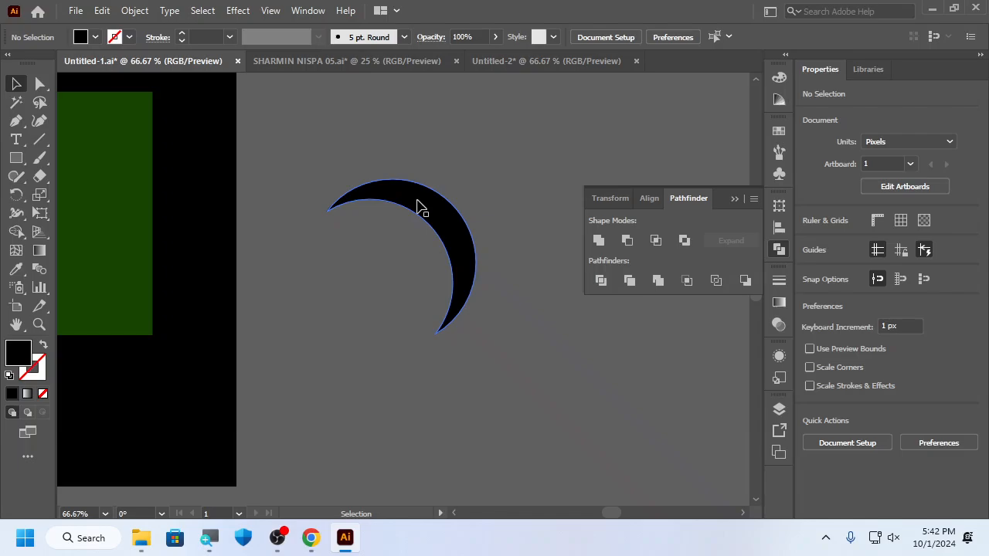
key(ctrl+z)
key(ctrl+z)
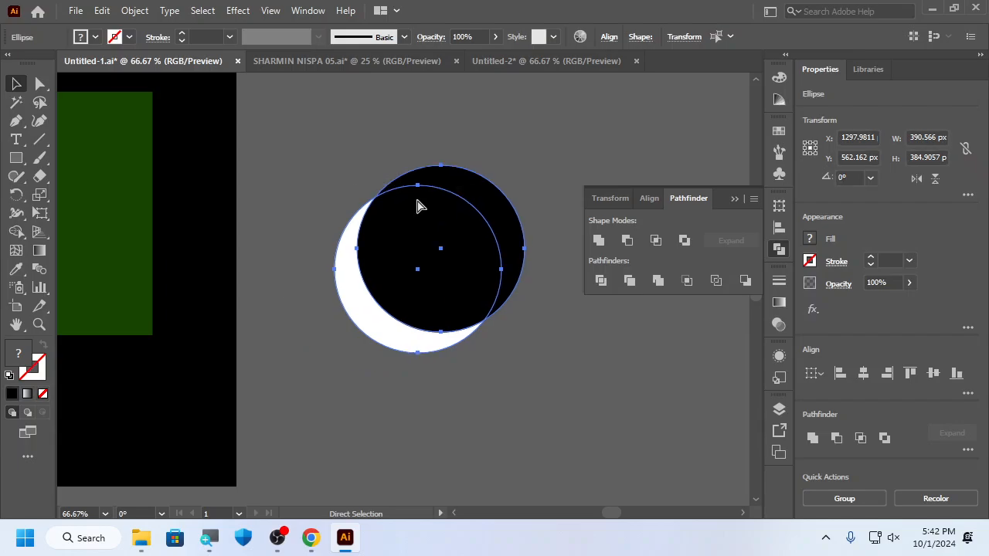
- Subtract the black front circle from the white circle with Minus Front, leaving a white crescent
click(626, 241)
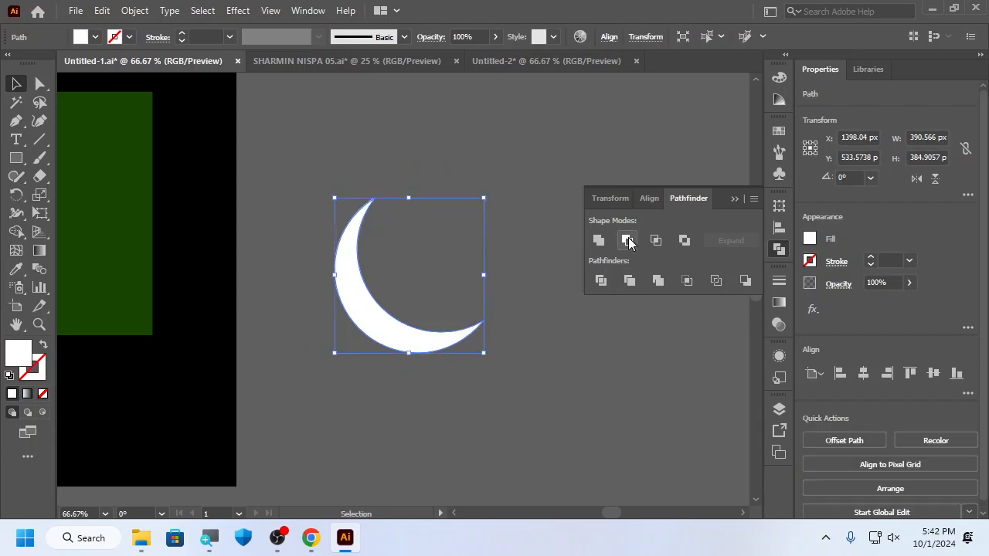
click(512, 173)
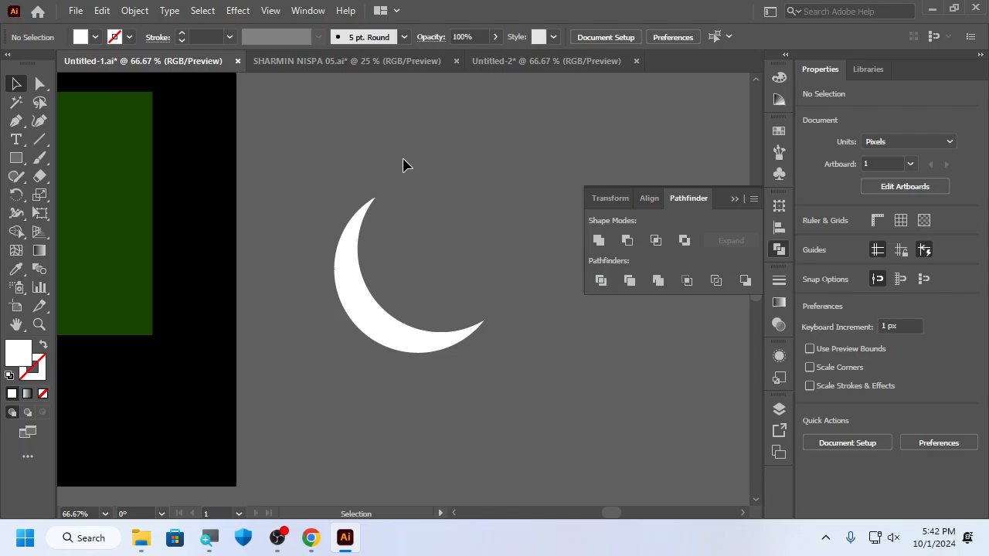
- Switch to the country flags document, collapse the Pathfinder options and examine the drawn flags
click(294, 62)
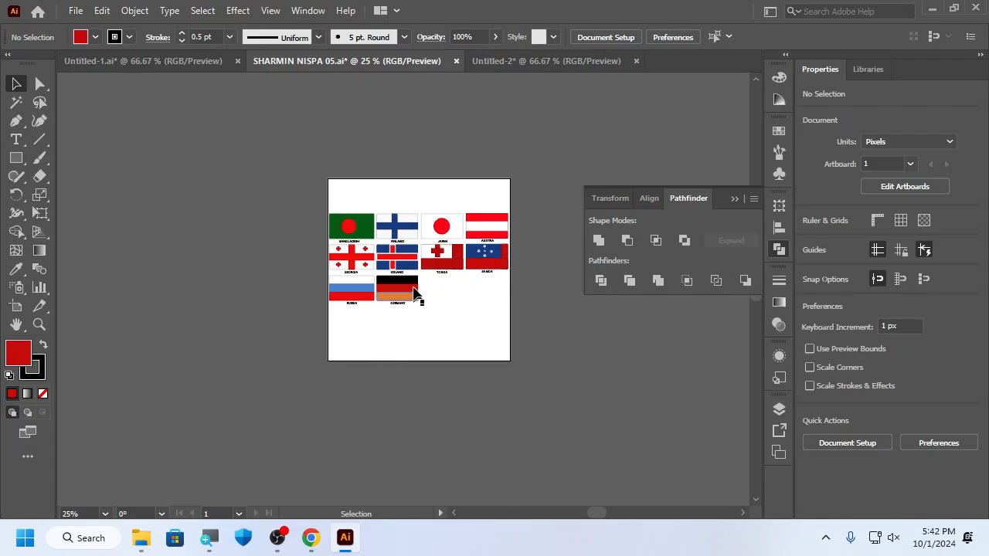
scroll(409, 279, up, 3)
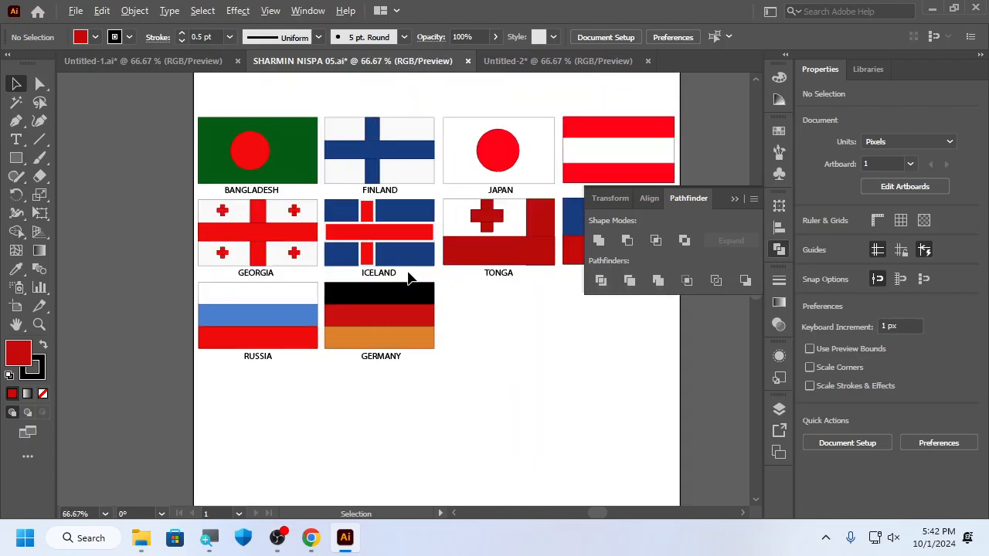
scroll(410, 278, up, 1)
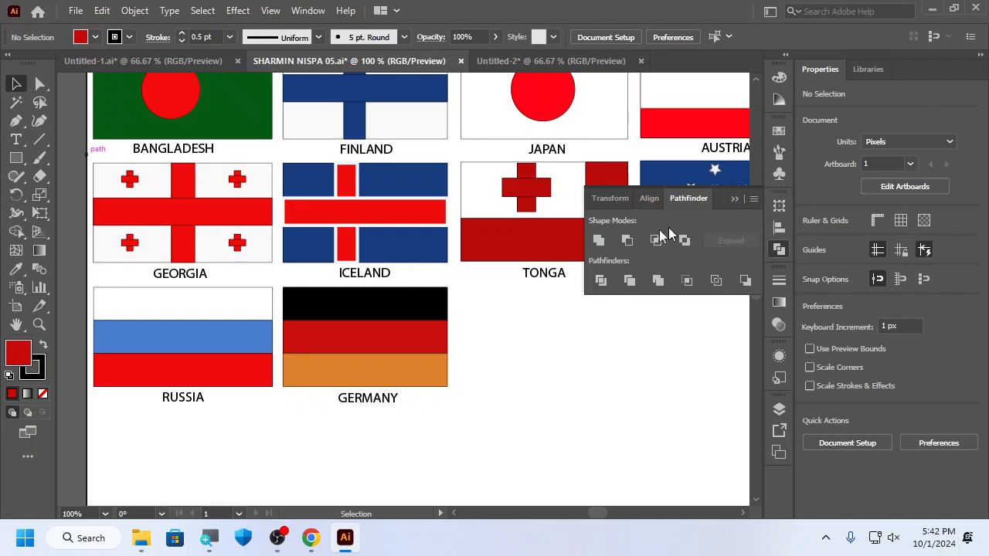
click(733, 199)
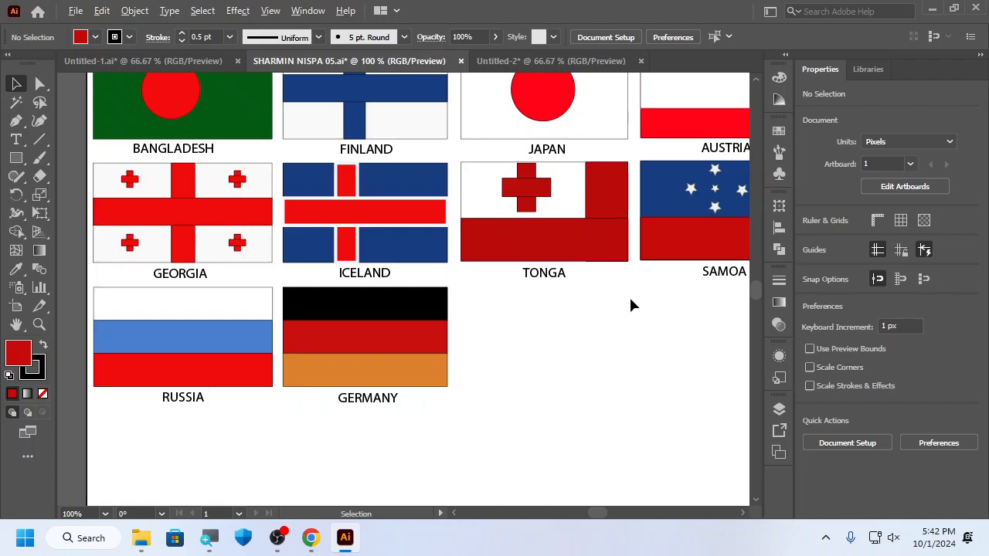
scroll(630, 305, down, 1)
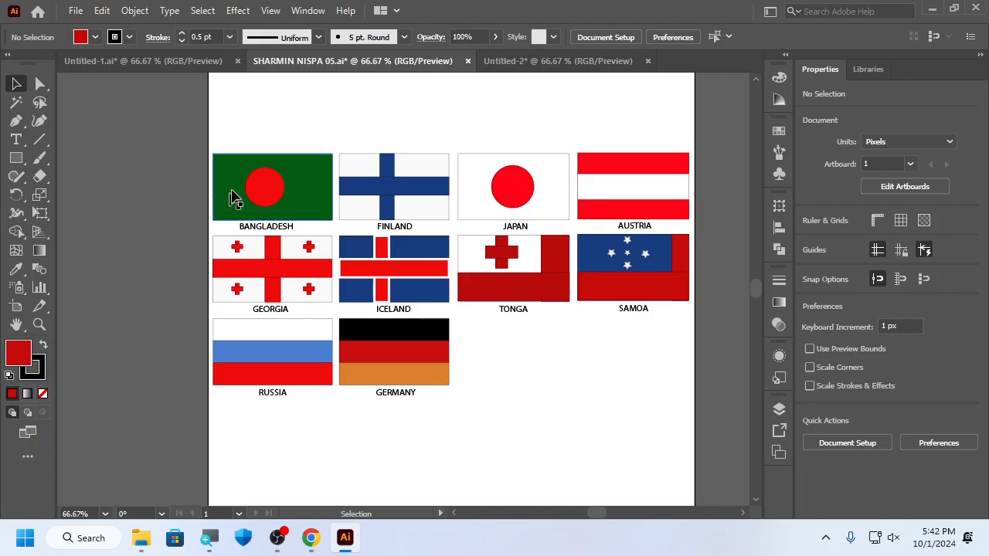
- Switch to Chrome and search Google for "korean flag" in a new browser tab
click(309, 548)
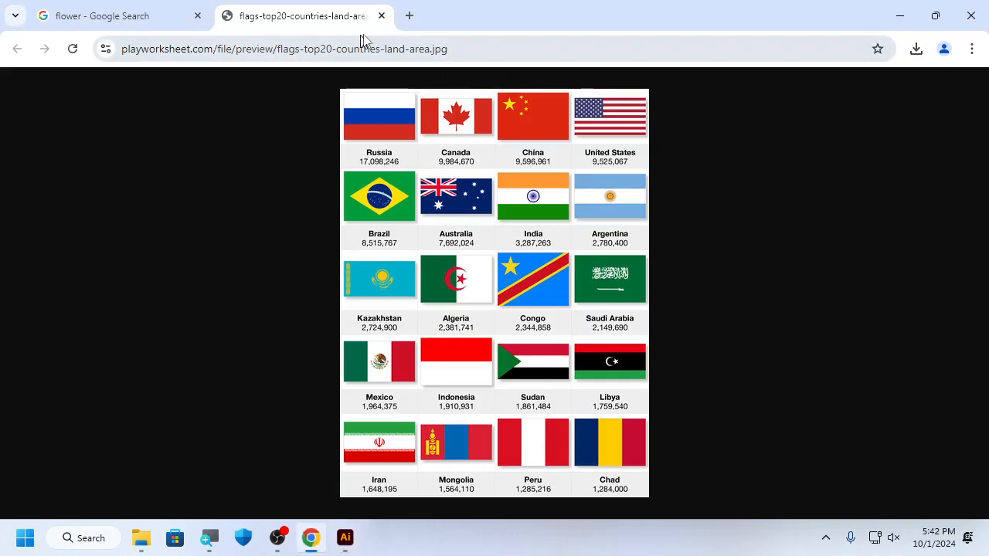
click(407, 21)
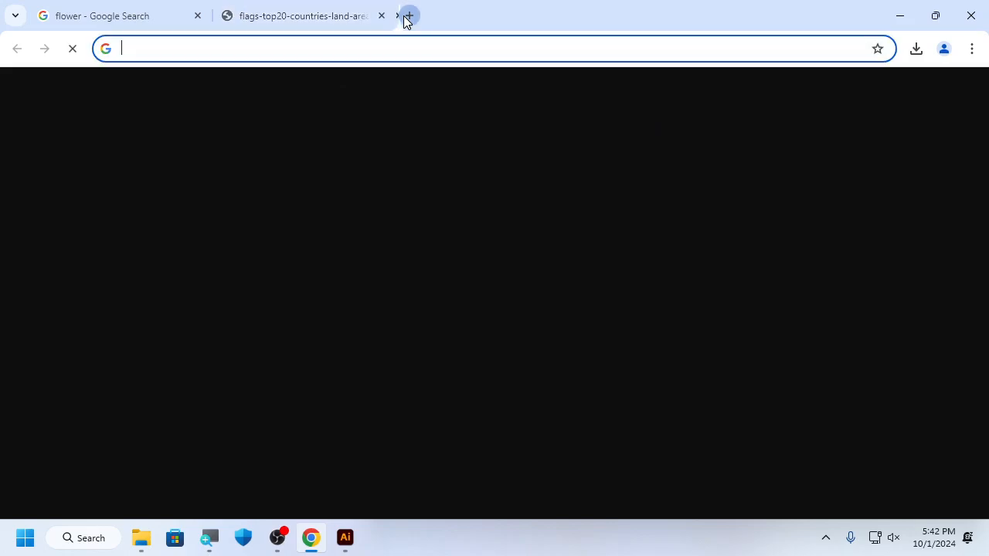
text(kore)
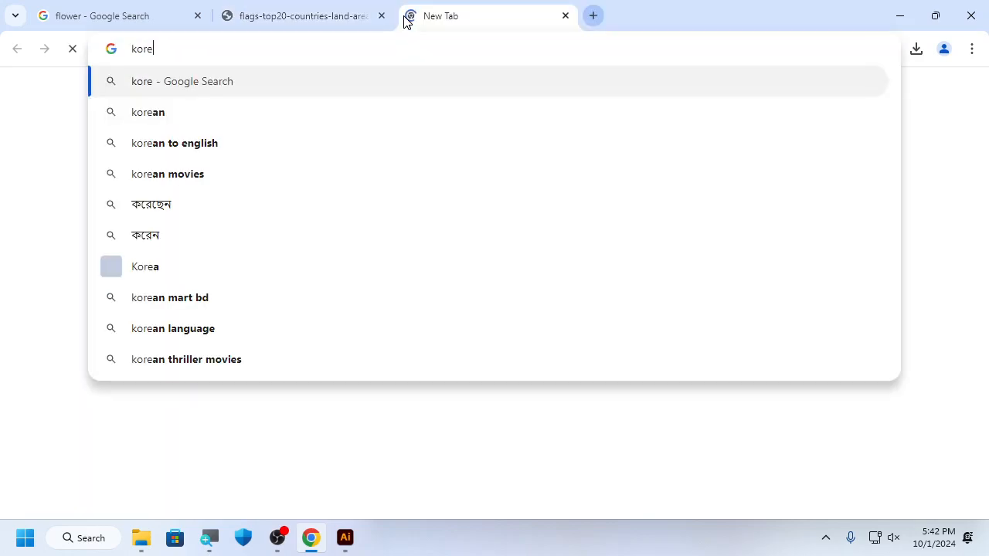
text(a)
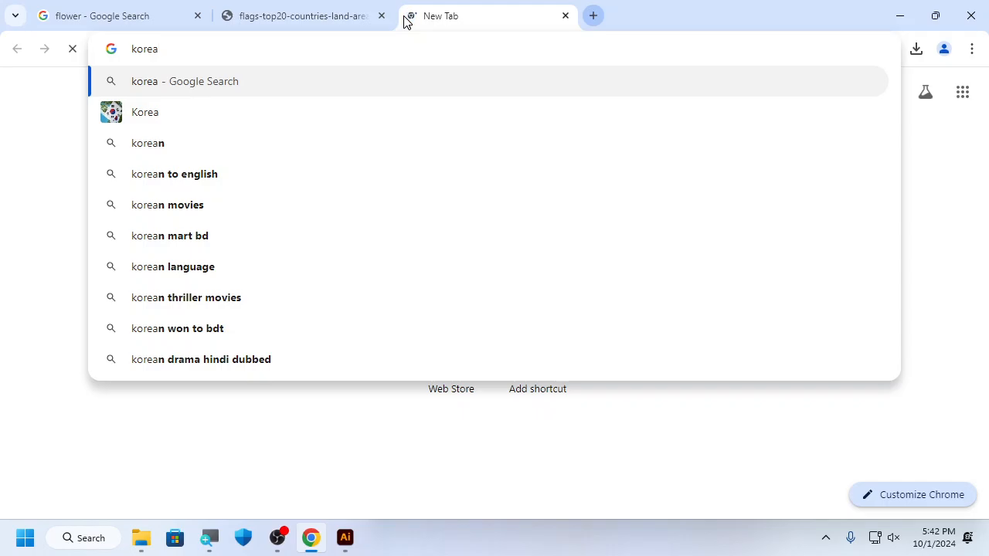
text(n fl)
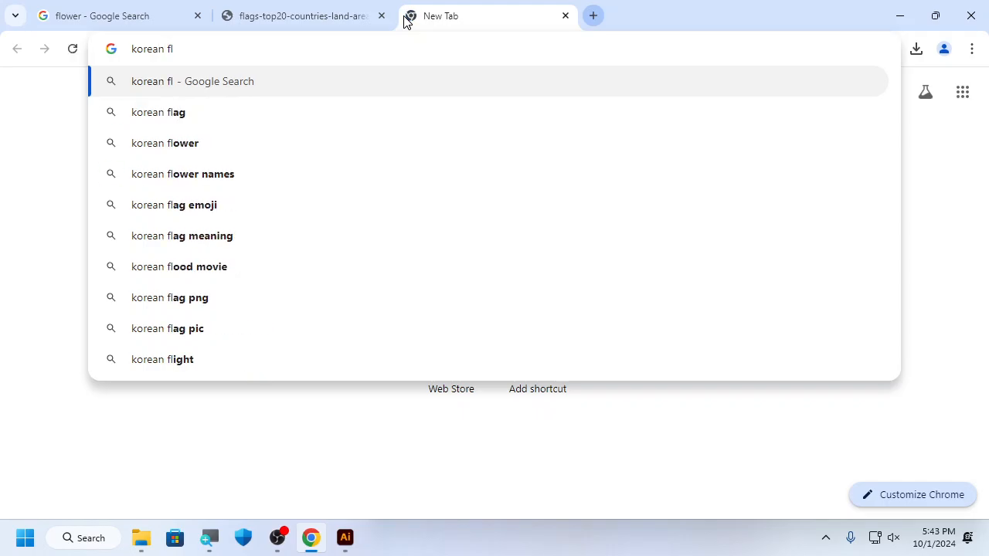
text(ag)
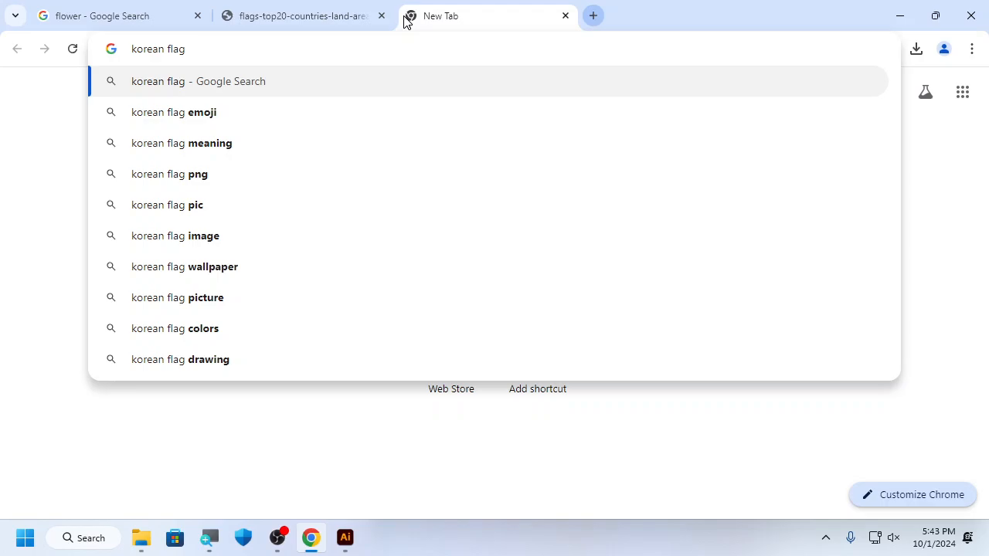
key(Return)
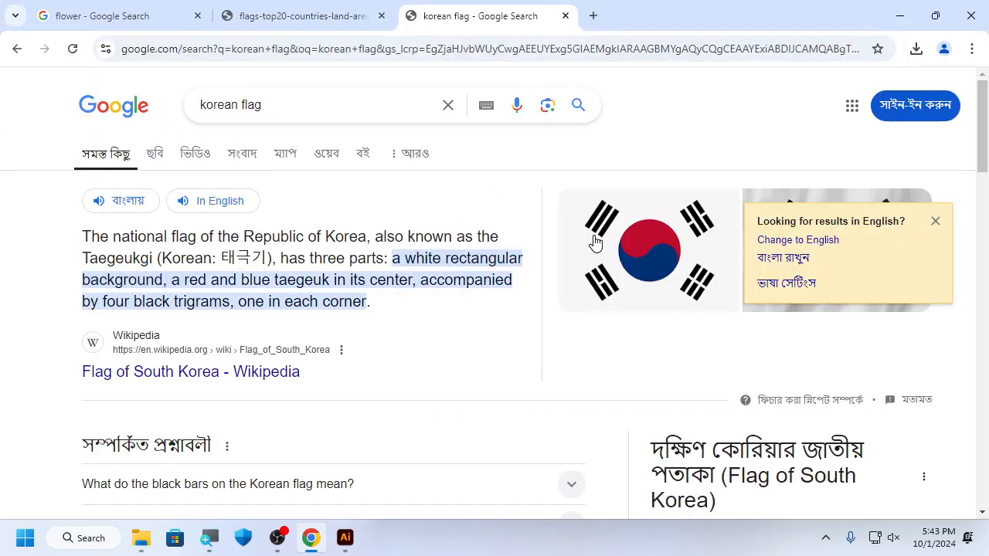
- Copy the South Korean flag image from the search results and paste it into the Untitled-1 document in Illustrator
right_click(673, 265)
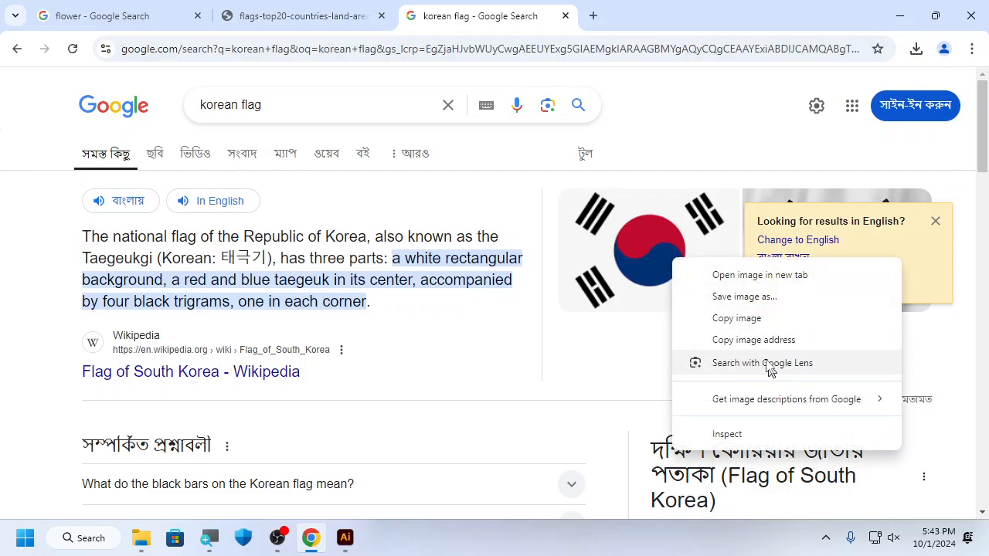
click(765, 323)
click(345, 538)
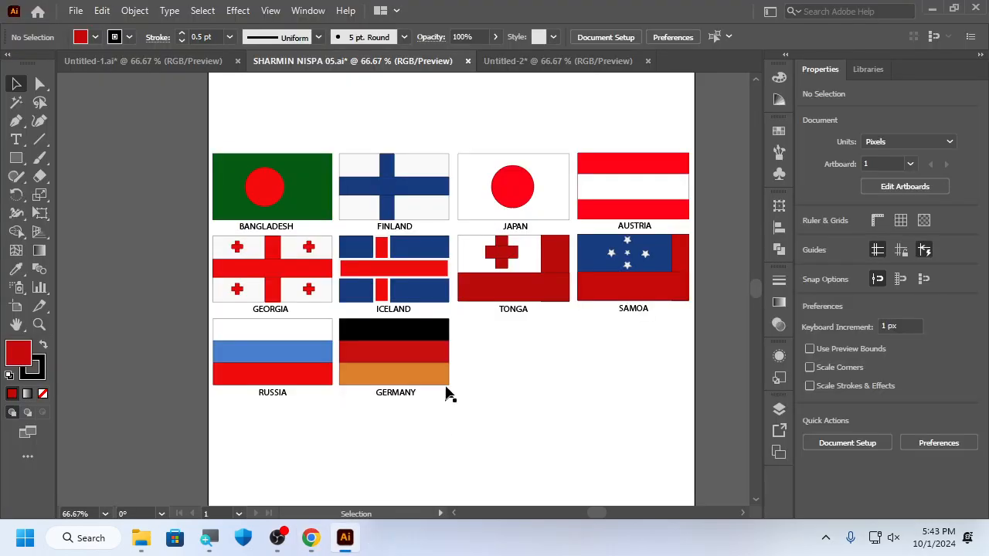
click(180, 61)
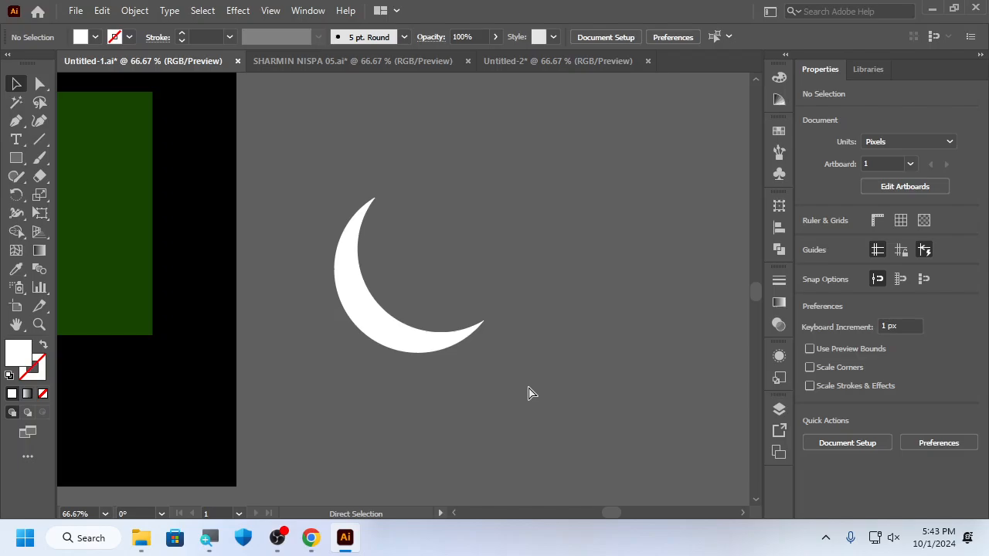
key(ctrl+v)
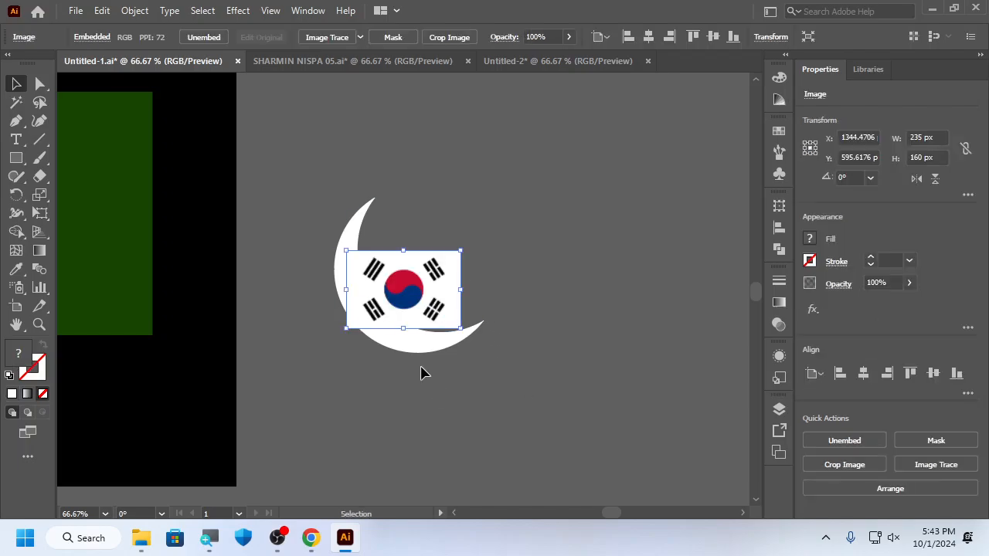
- Delete the white crescent and enlarge the pasted flag image proportionally to about 667 by 454 px, leaving nothing selected
click(563, 363)
click(424, 347)
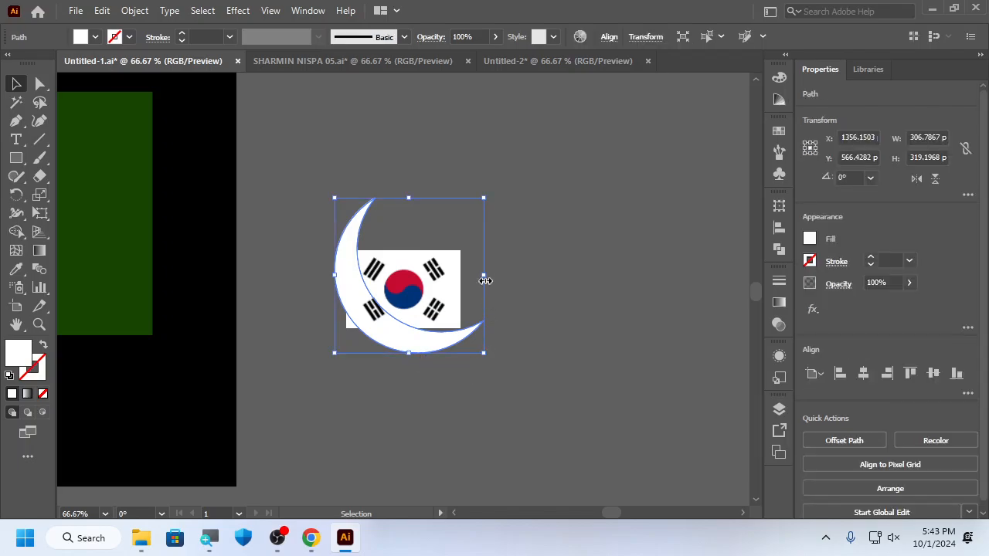
key(Delete)
click(454, 311)
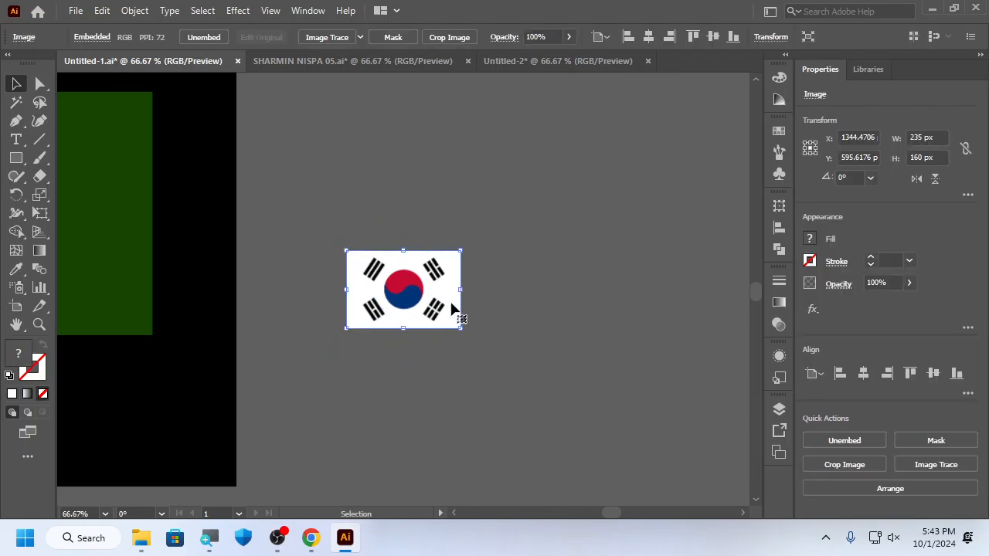
drag(461, 289, 671, 301)
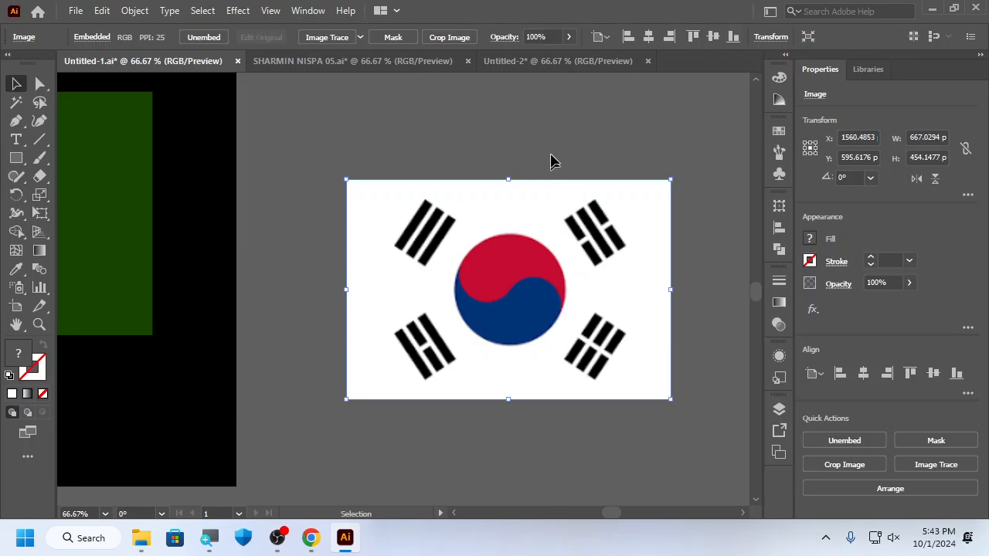
click(550, 162)
click(538, 270)
key(a)
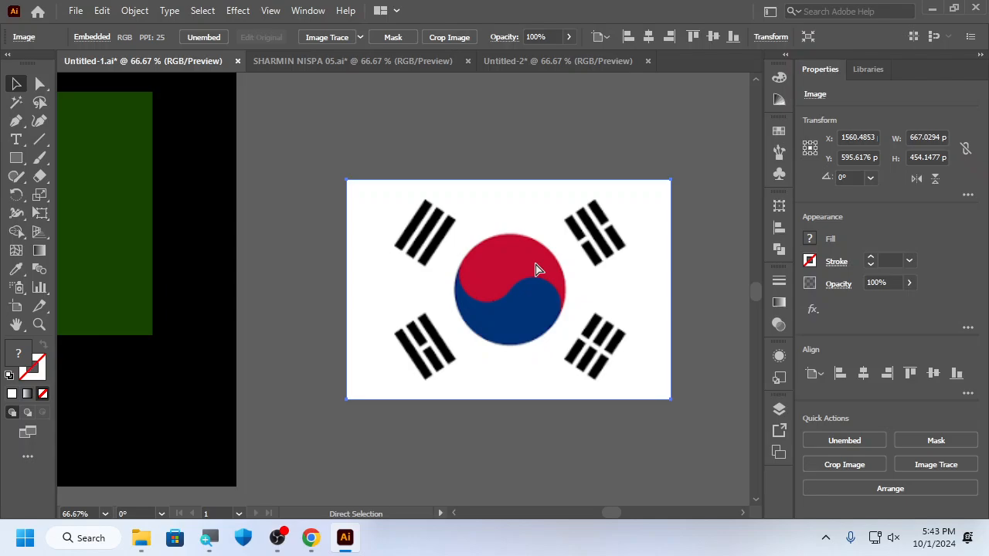
key(ctrl+shift+a)
key(v)
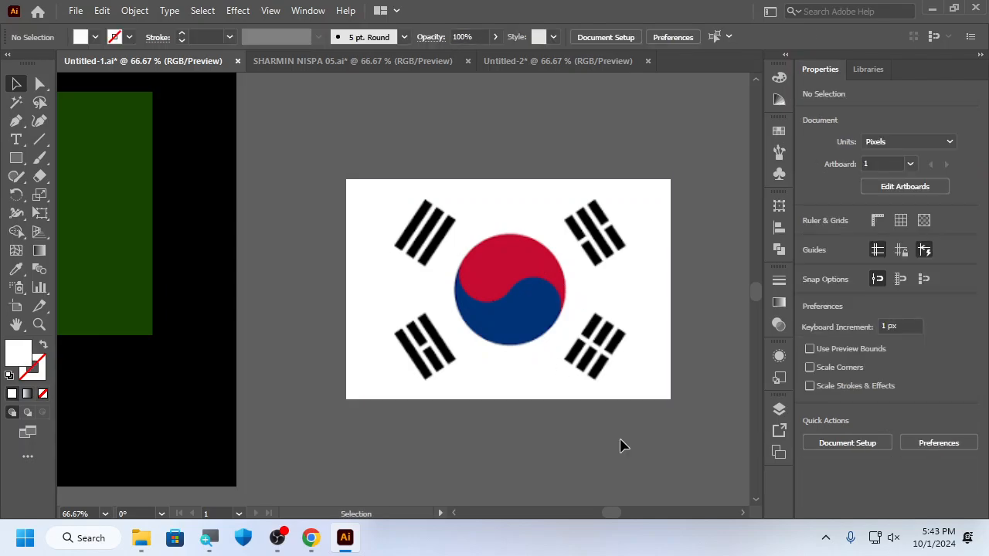
- Draw a circle about 241 px across with no fill and centre it over the flag's red and blue emblem
key(l)
drag(466, 252, 584, 368)
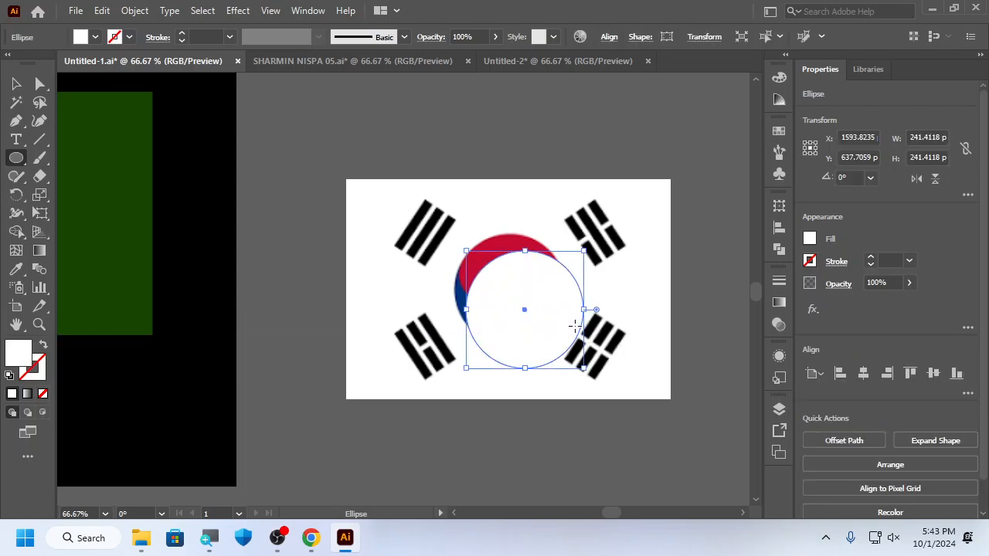
key(slash)
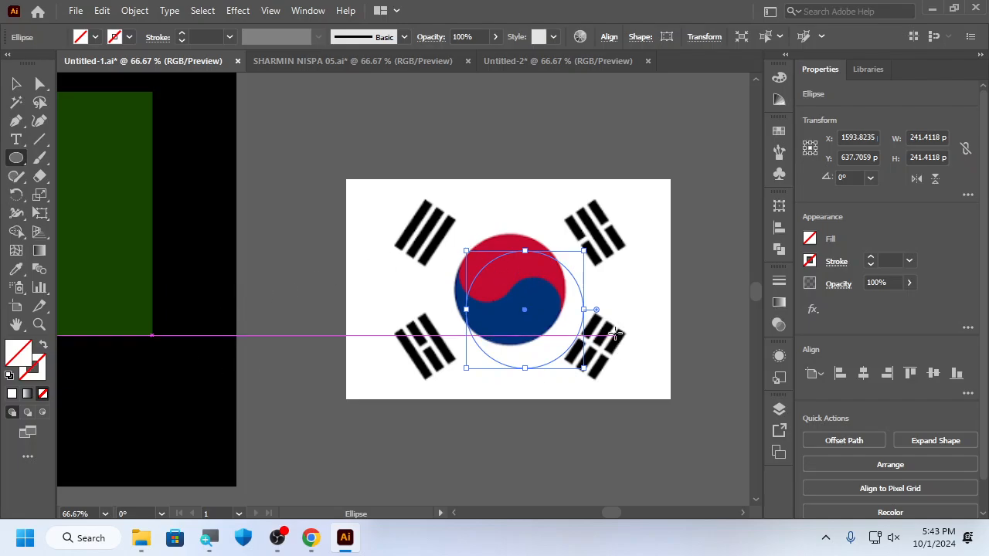
key(v)
scroll(586, 295, up, 2)
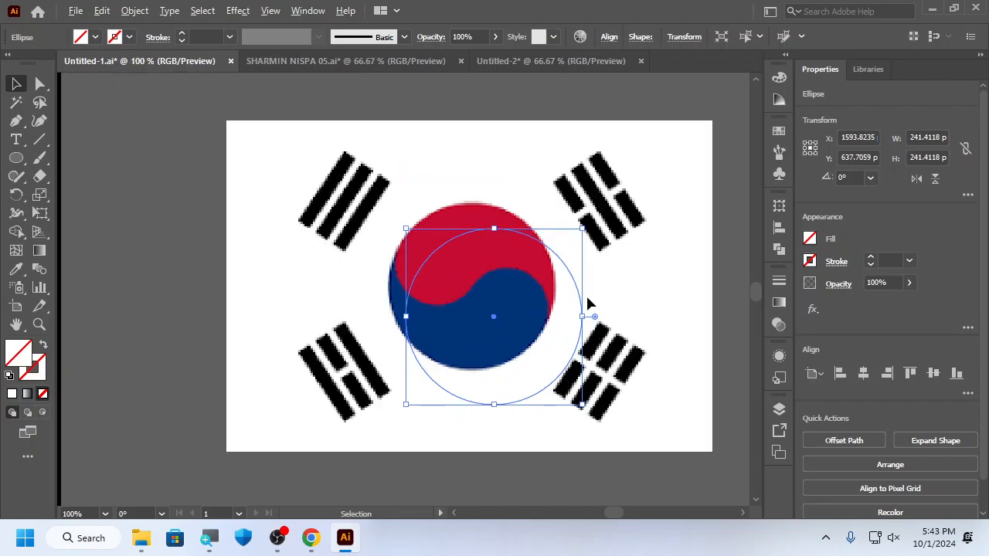
drag(562, 258, 515, 223)
- Give the circle a white 1 pt stroke
double_click(41, 372)
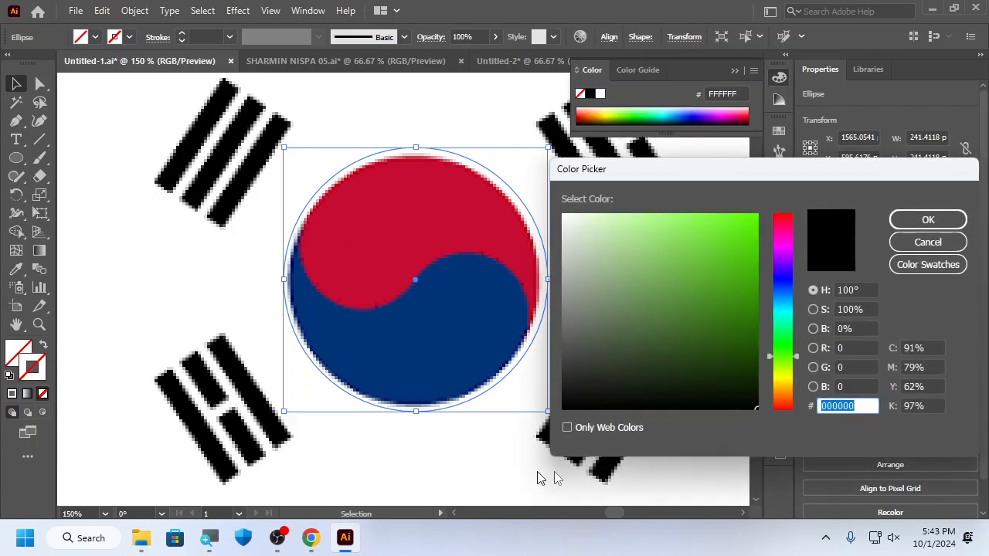
click(564, 405)
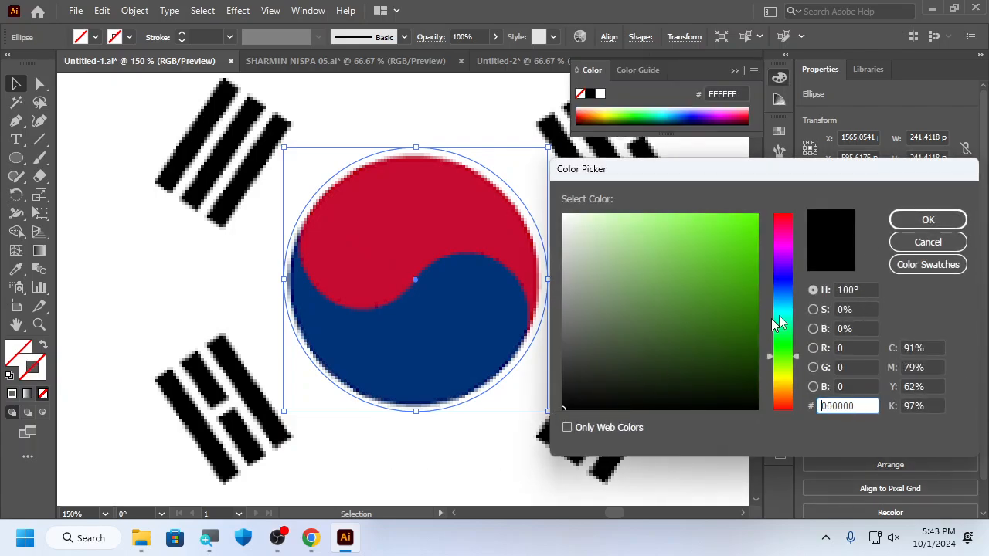
click(926, 220)
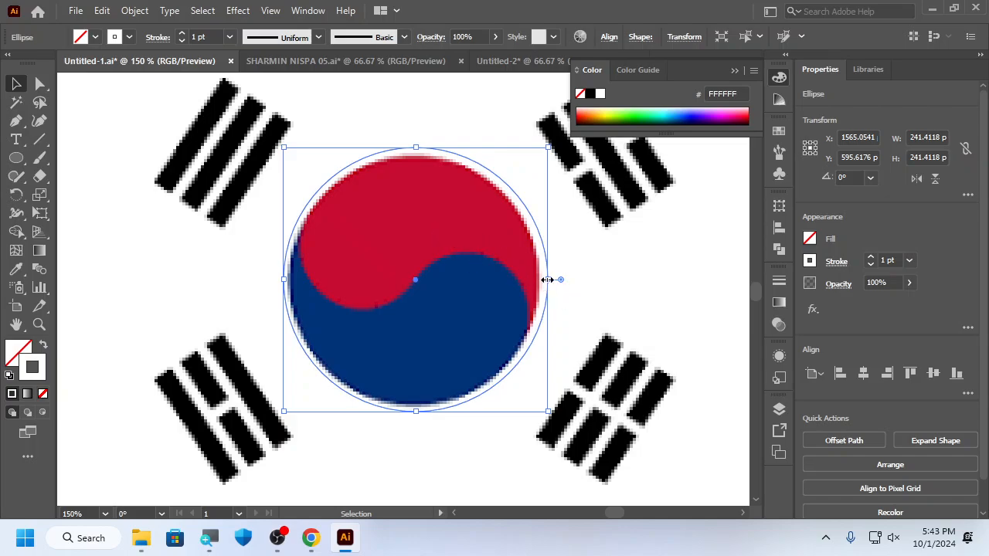
- Shrink the circle from both sides to about 232 px across so that it fits the emblem's edge
drag(548, 279, 543, 278)
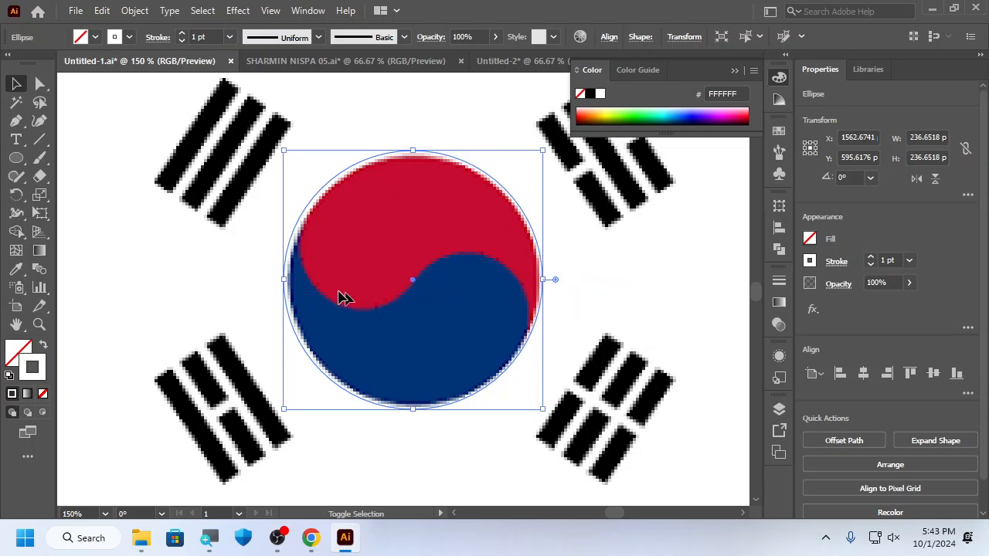
drag(283, 279, 288, 278)
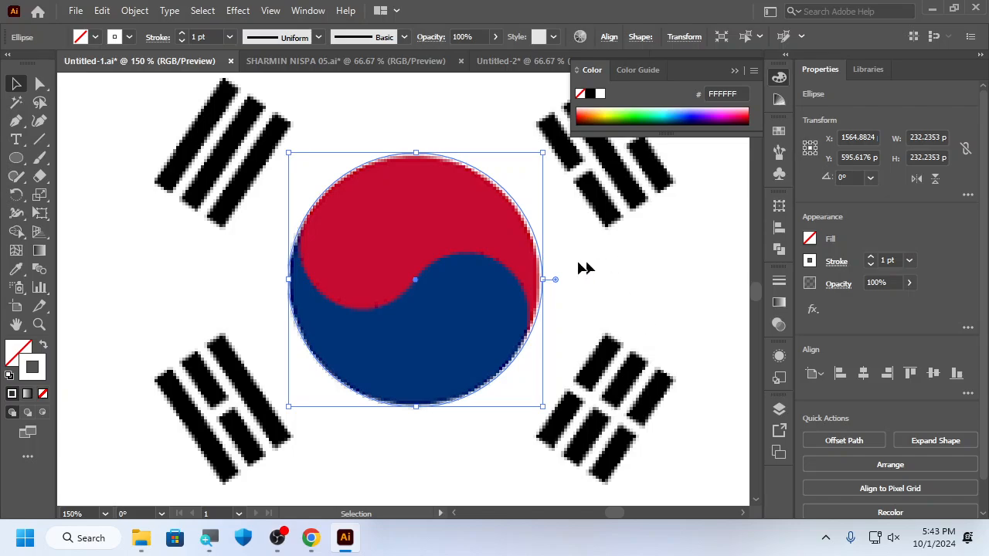
click(580, 275)
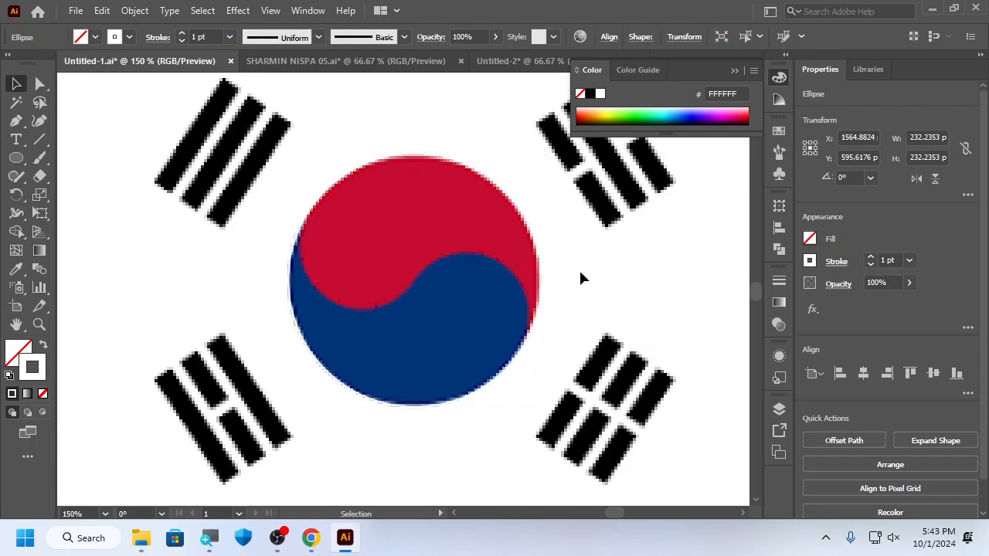
- Set the circle's stroke colour to black (000000) and deselect it
click(537, 233)
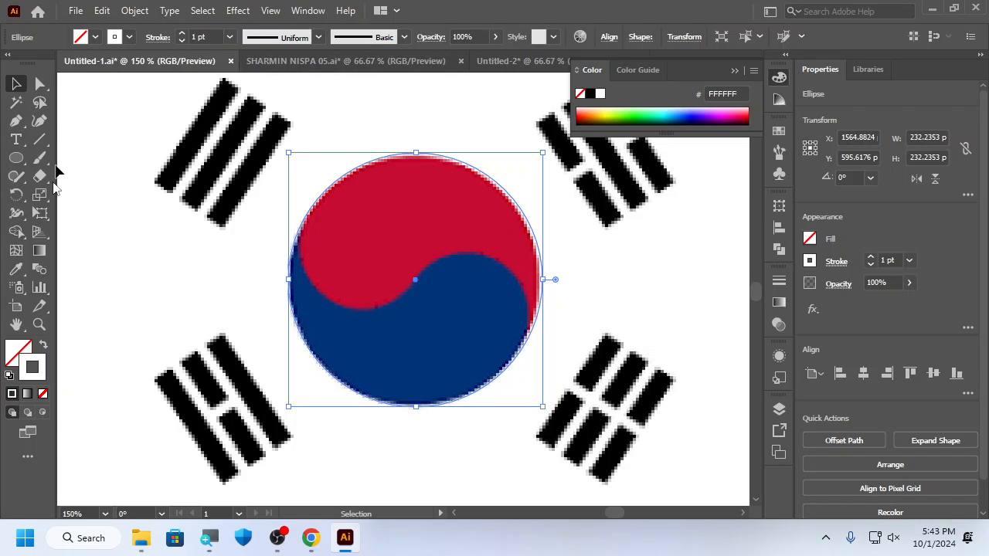
double_click(39, 365)
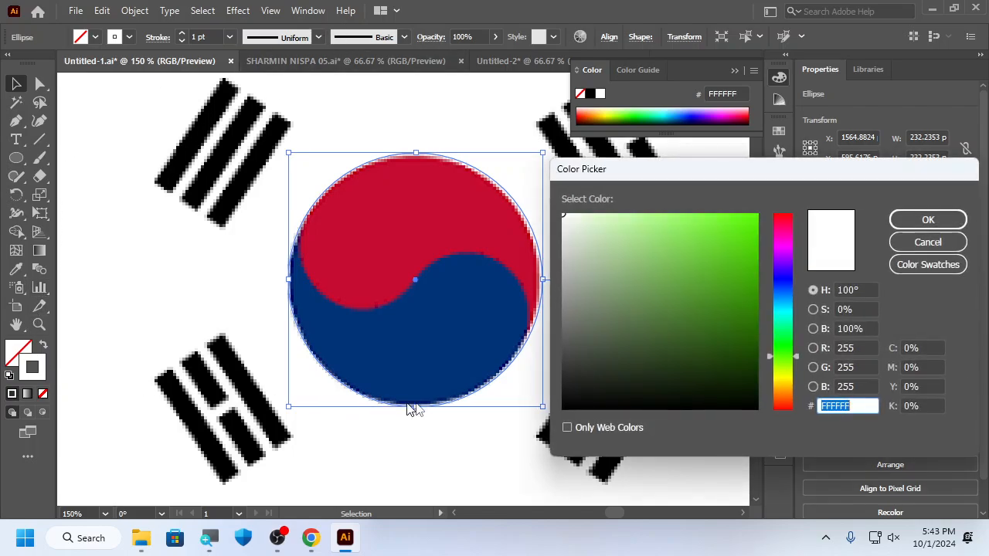
click(564, 406)
click(561, 409)
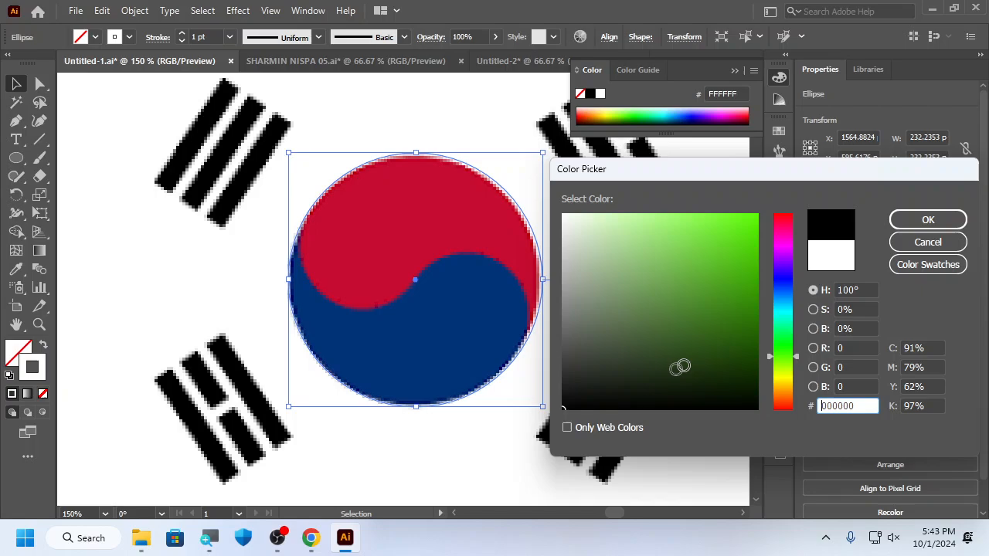
click(928, 220)
click(543, 234)
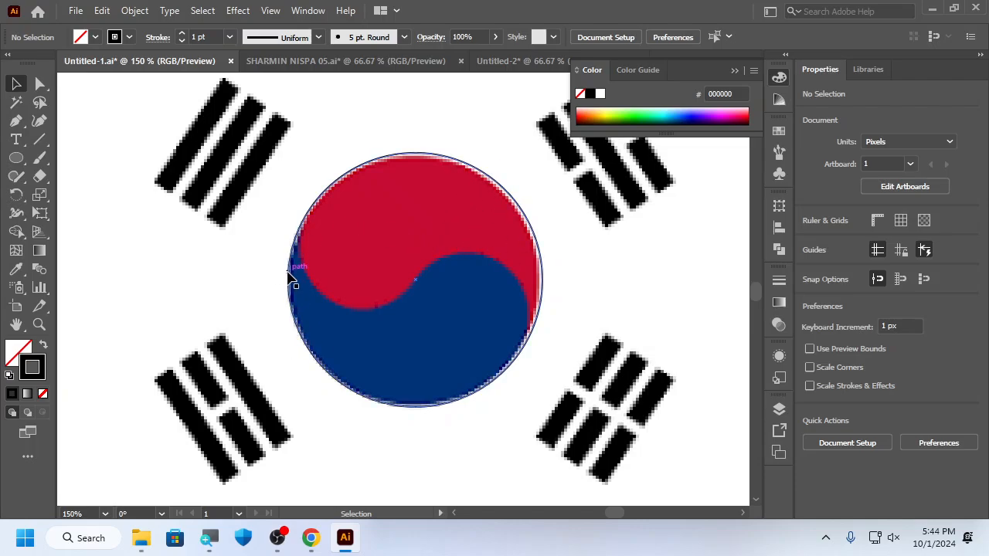
- Trace the emblem's S-shaped red and blue boundary with the Pen tool between the circle's edges, removing the last anchor's outgoing handle
key(p)
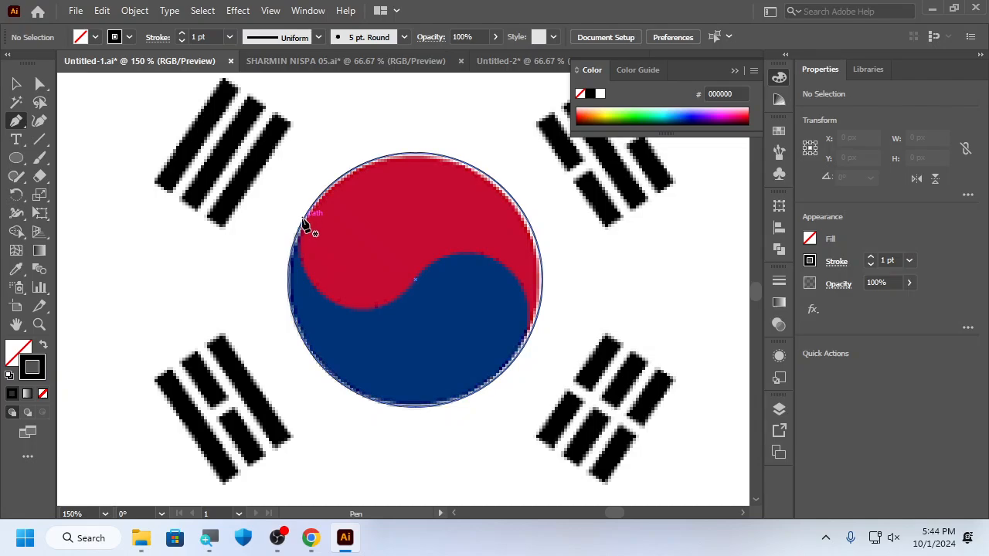
click(302, 221)
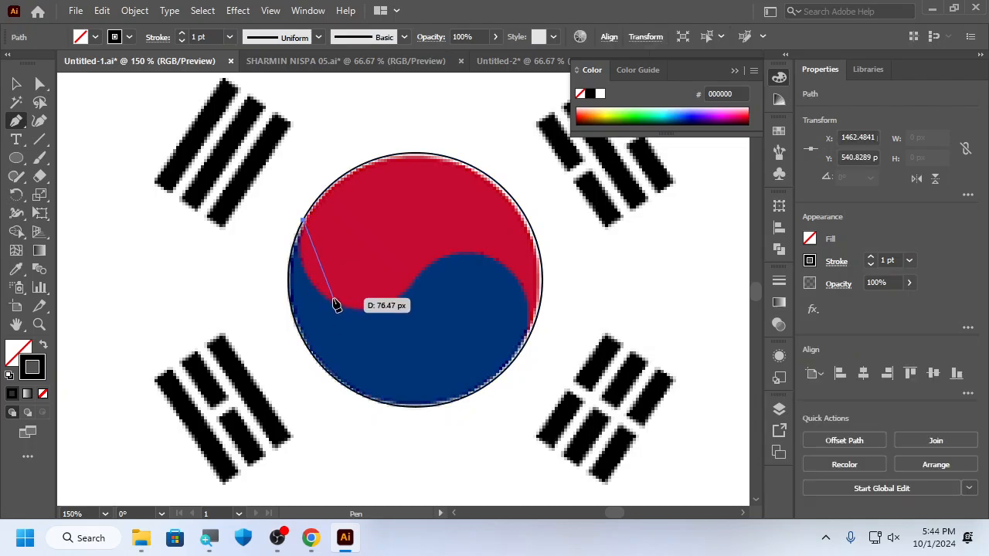
drag(335, 302, 385, 324)
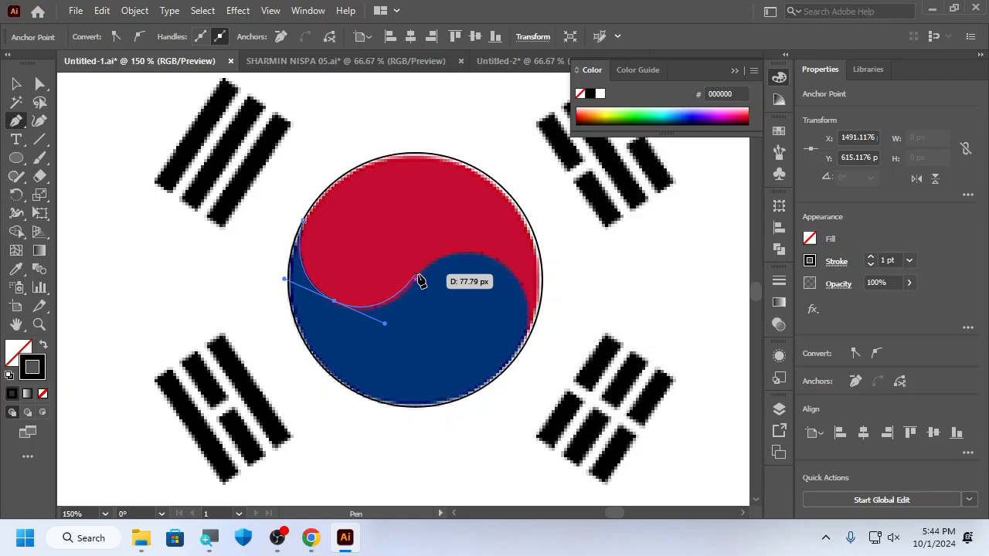
drag(419, 272, 496, 264)
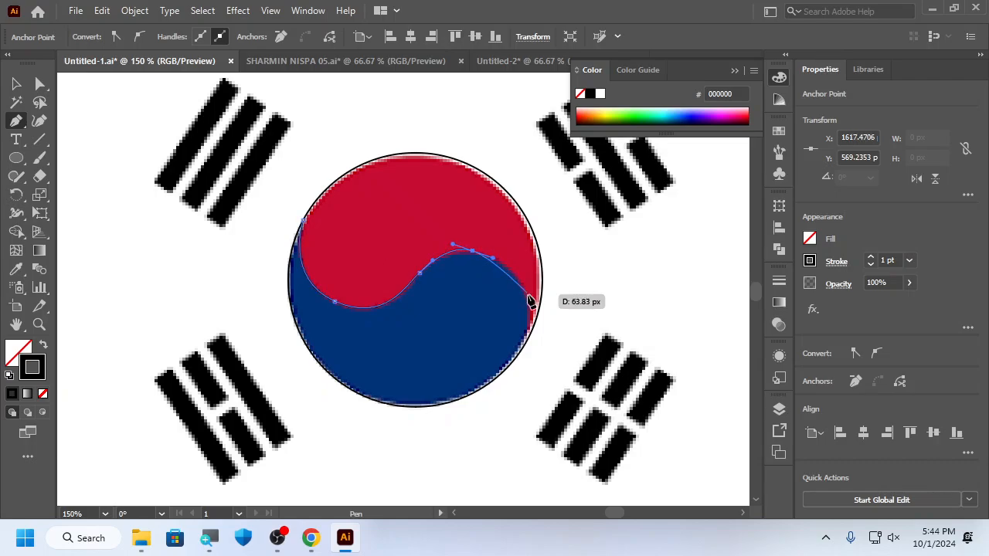
drag(531, 330, 531, 397)
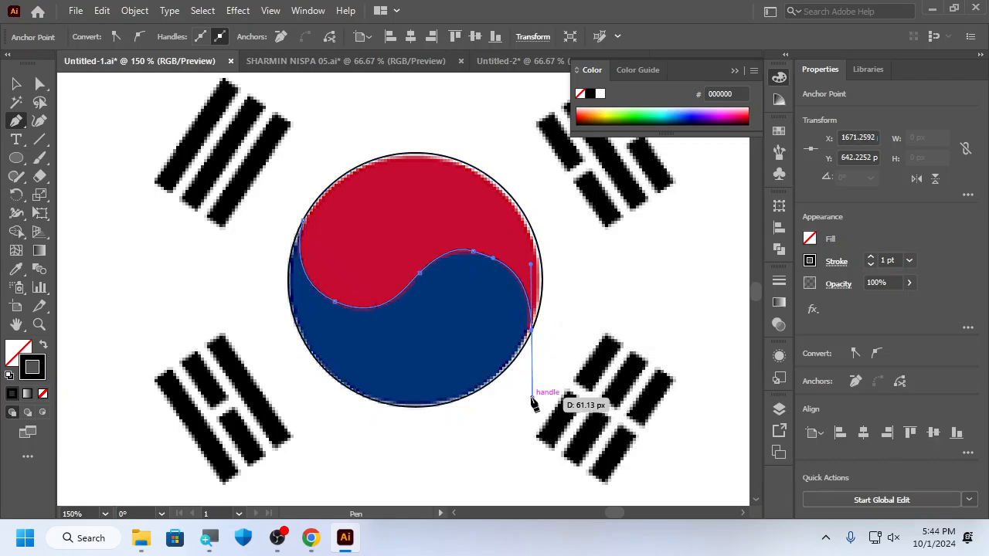
click(531, 330)
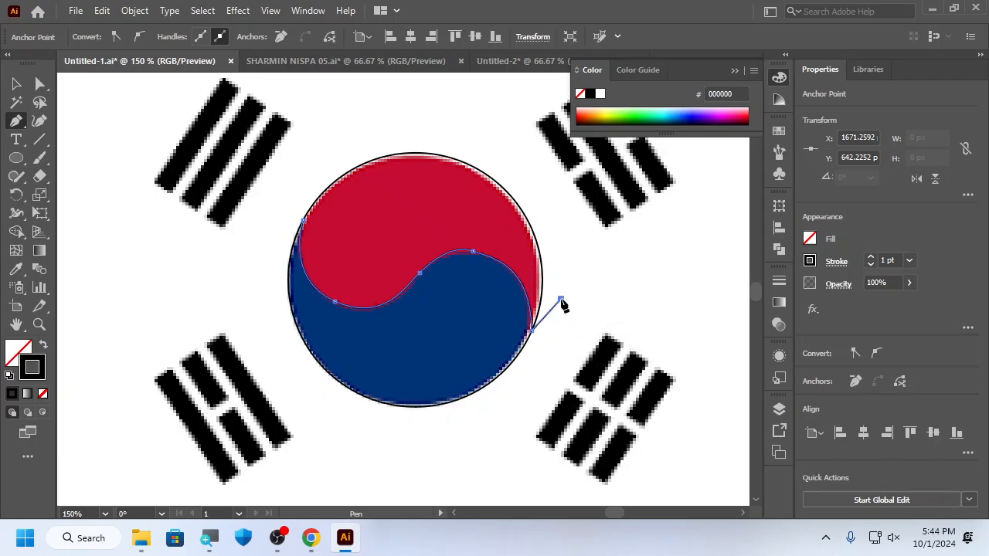
drag(560, 299, 578, 364)
key(ctrl+z)
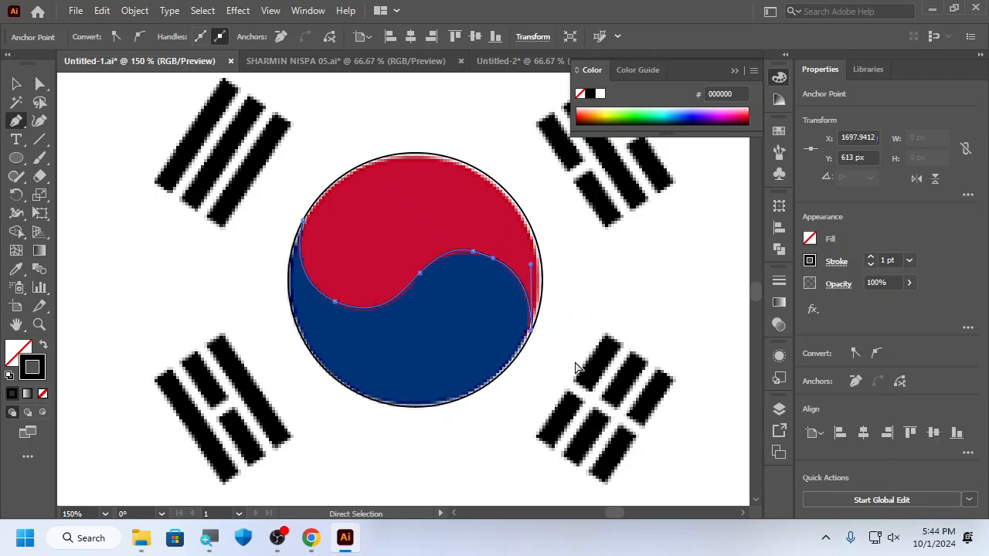
key(Escape)
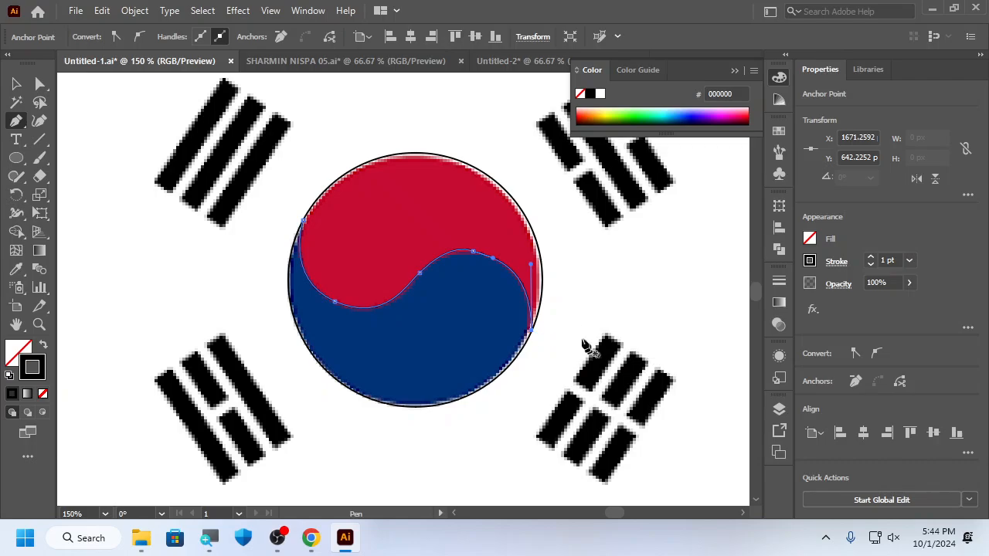
- Move the S-shaped line's upper curve anchor slightly so that the line follows the red and blue boundary, and deselect the line
key(v)
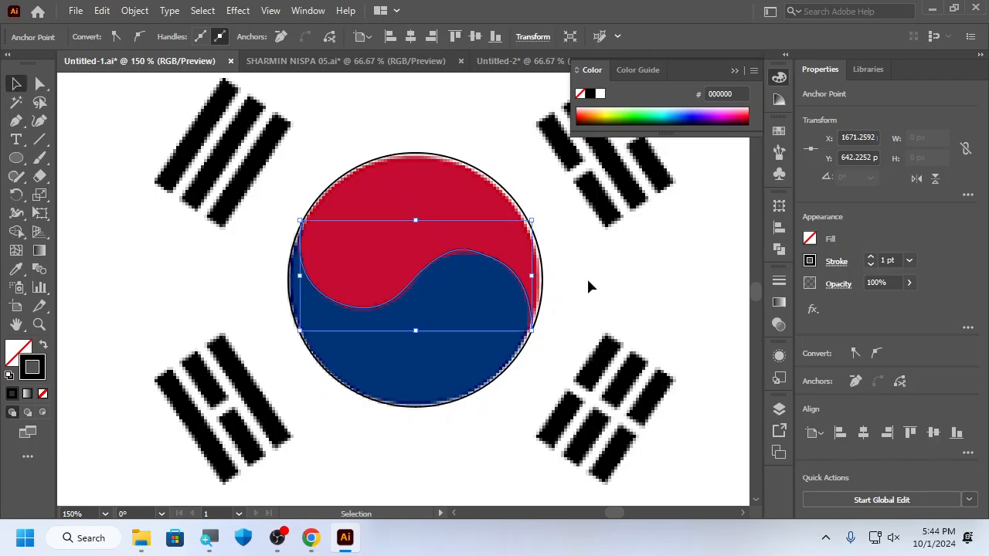
click(560, 298)
click(498, 276)
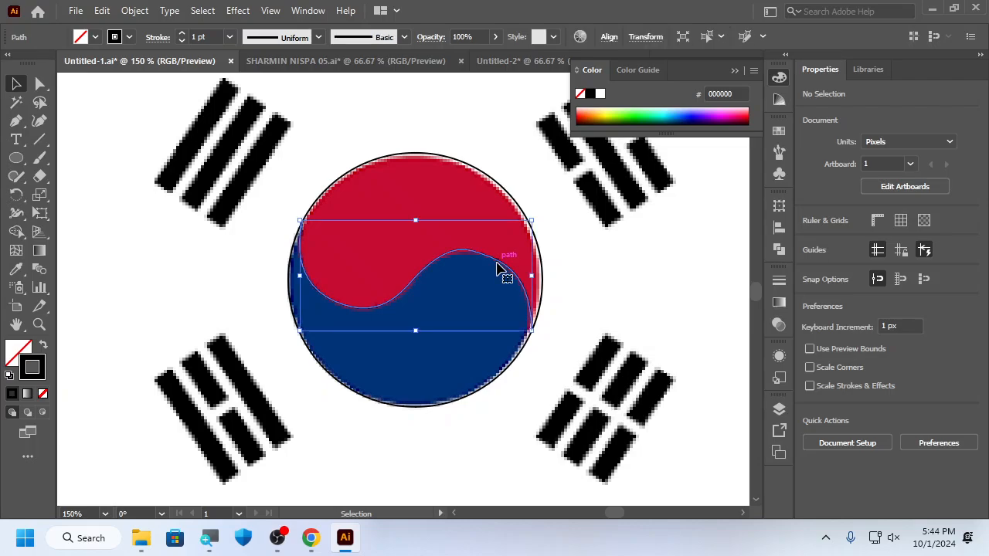
key(a)
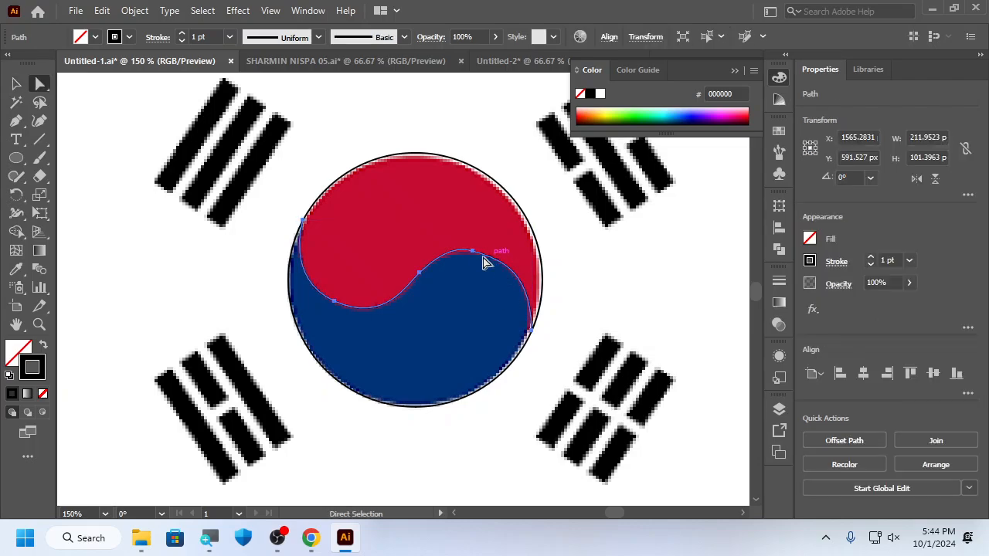
drag(474, 255, 526, 266)
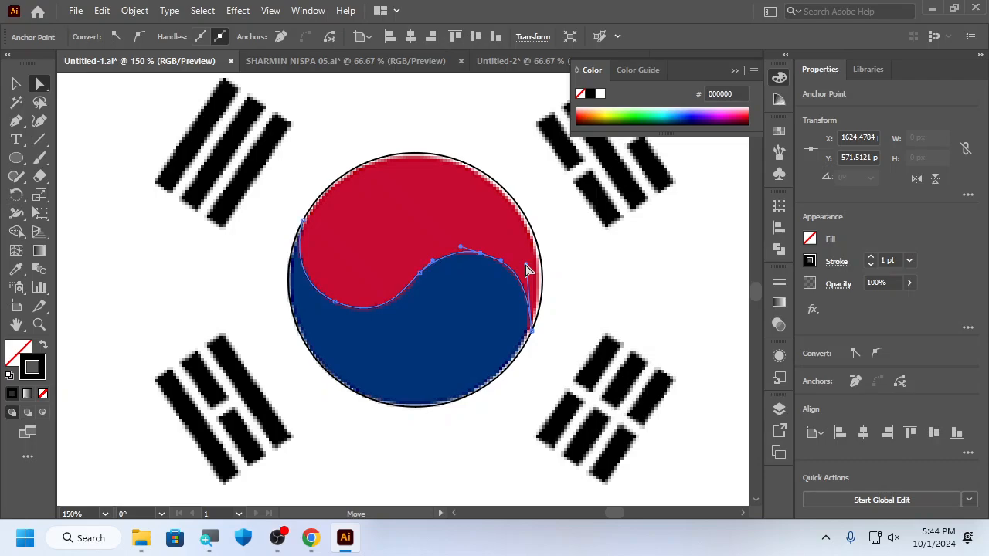
key(v)
click(574, 309)
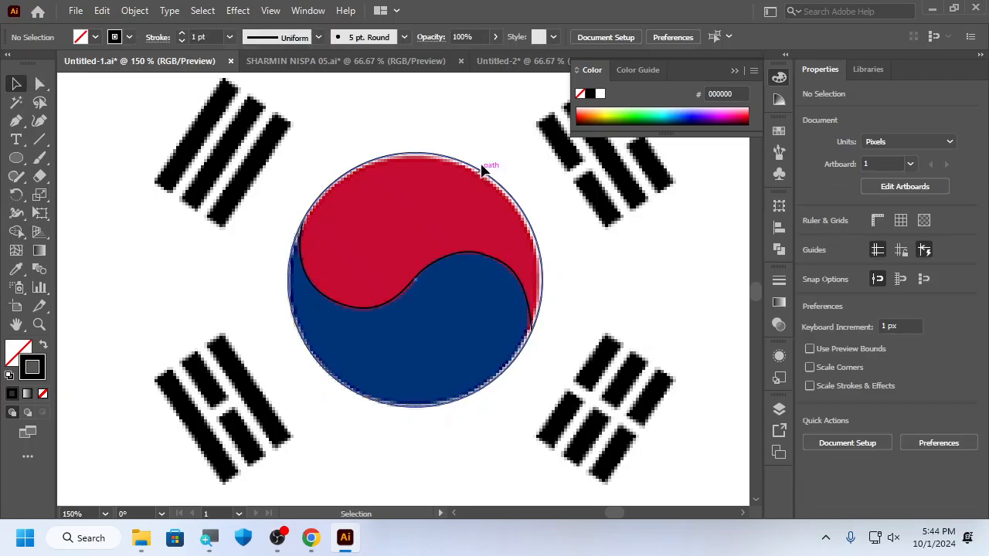
- Apply Pathfinder Divide to the circle together with the S-shaped line, and deselect the result
click(423, 382)
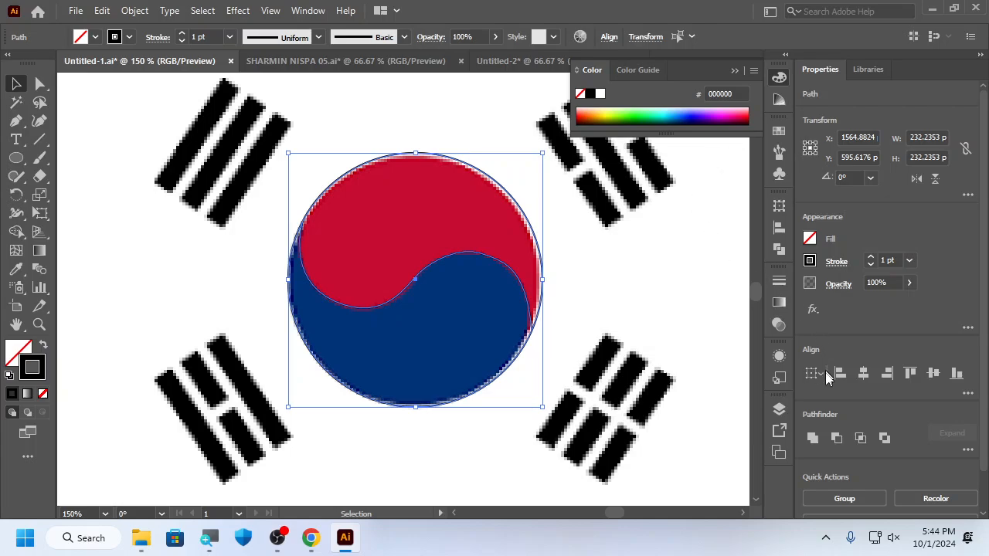
scroll(835, 398, down, 1)
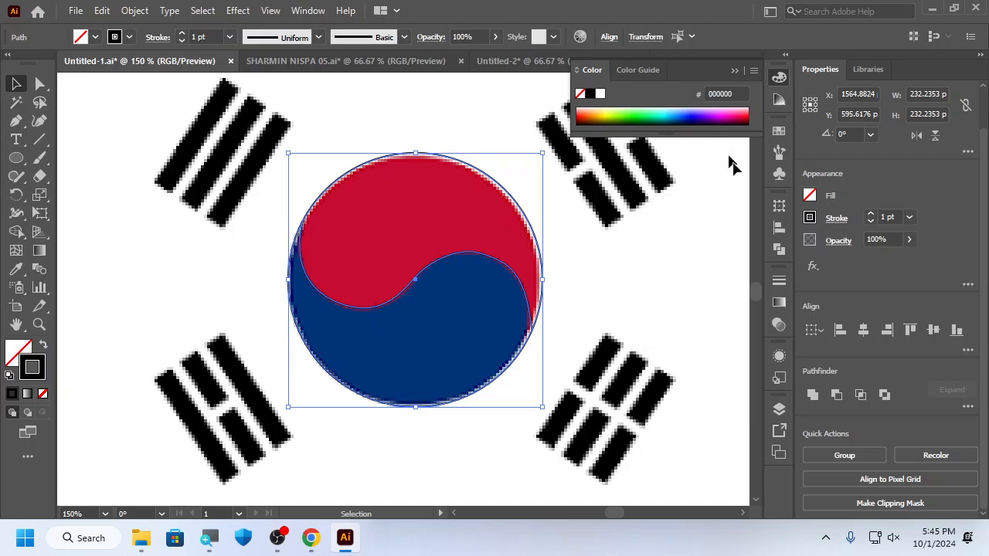
click(778, 248)
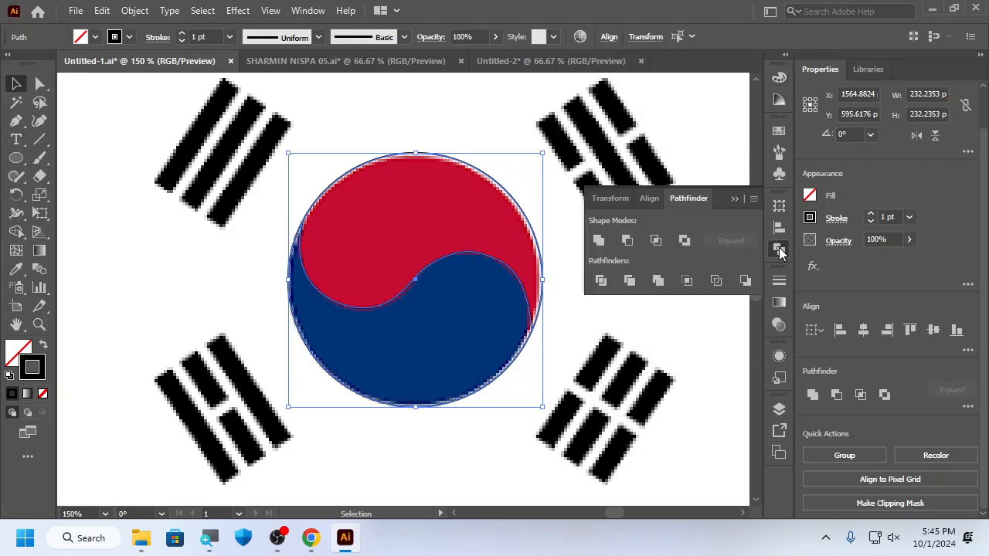
click(601, 281)
click(563, 271)
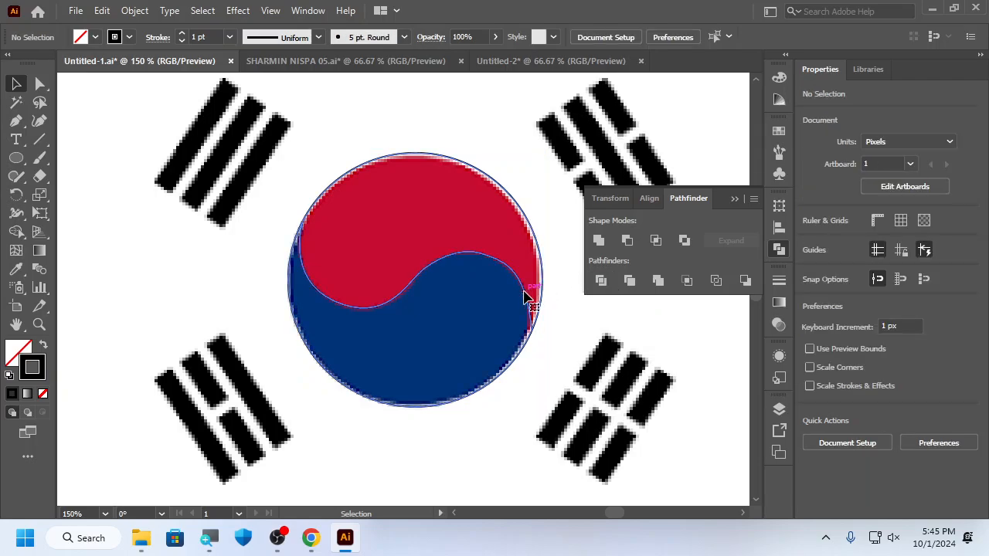
- Select the divided emblem and examine how its paths are listed in Layer 1
click(528, 292)
click(550, 255)
click(546, 302)
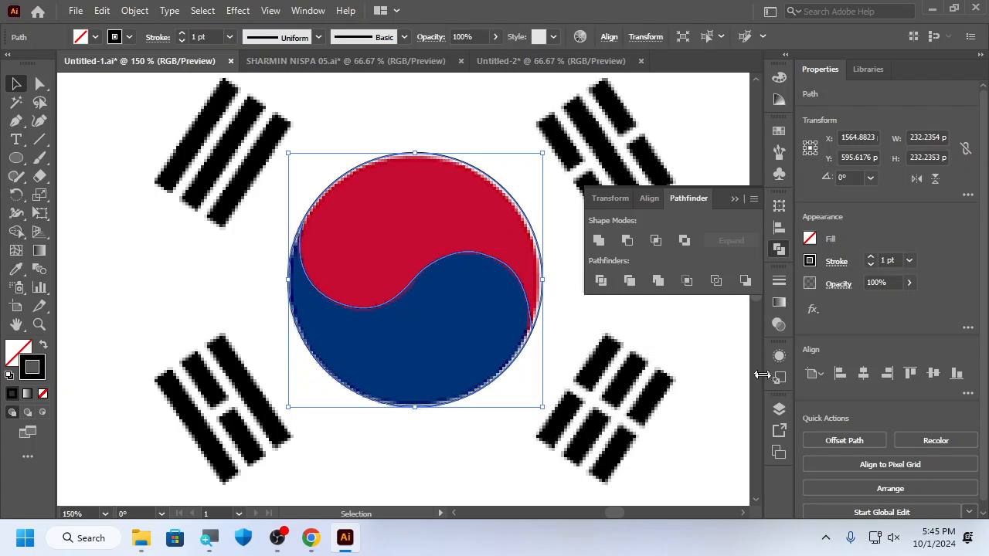
click(779, 409)
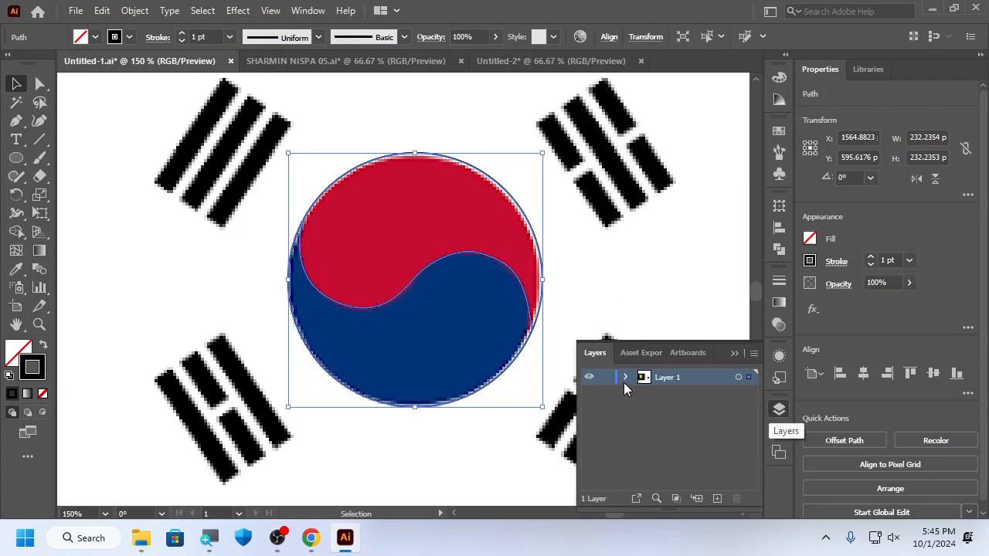
click(624, 379)
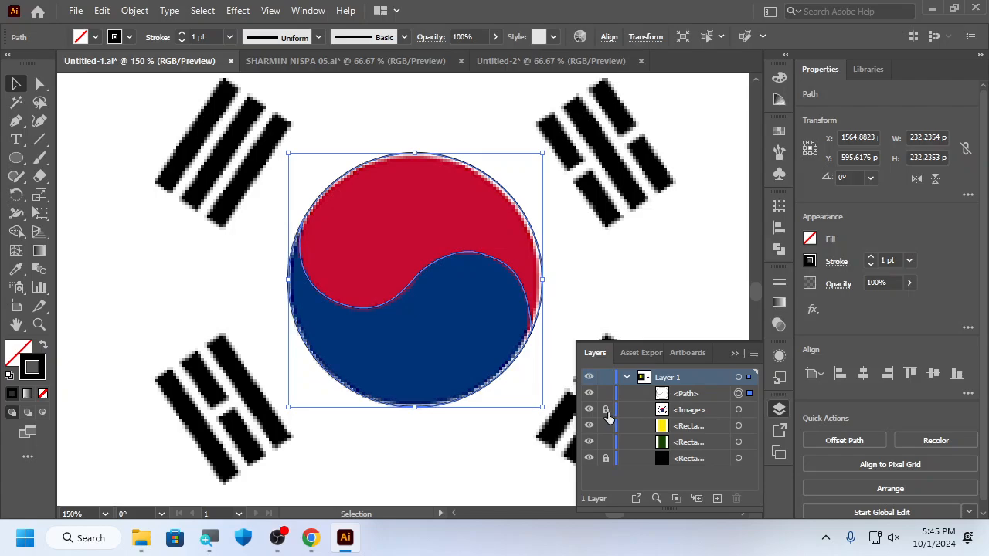
click(597, 280)
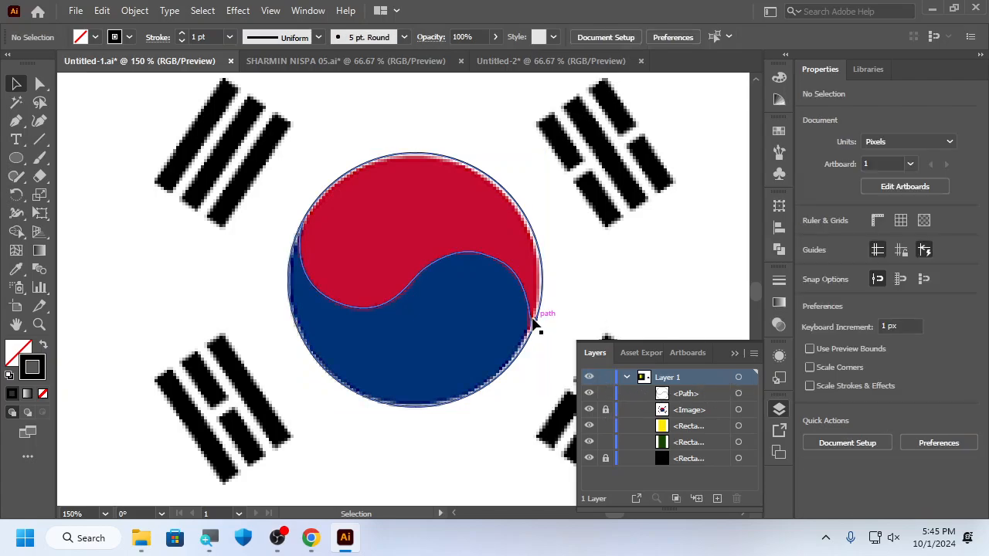
- Swap the emblem's fill and stroke to give it a black fill without a stroke, and apply Pathfinder Divide to it again
click(414, 156)
click(43, 348)
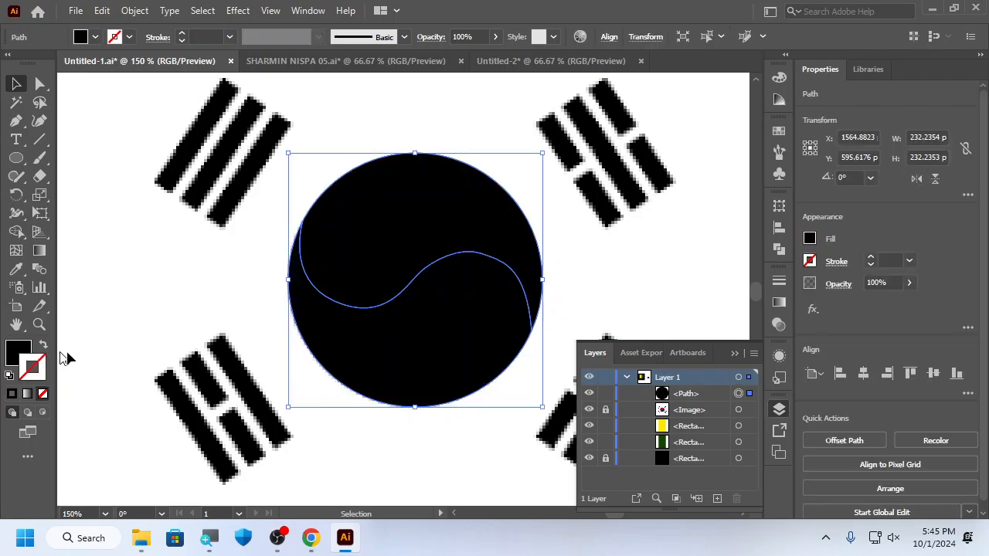
click(265, 249)
click(387, 351)
click(778, 247)
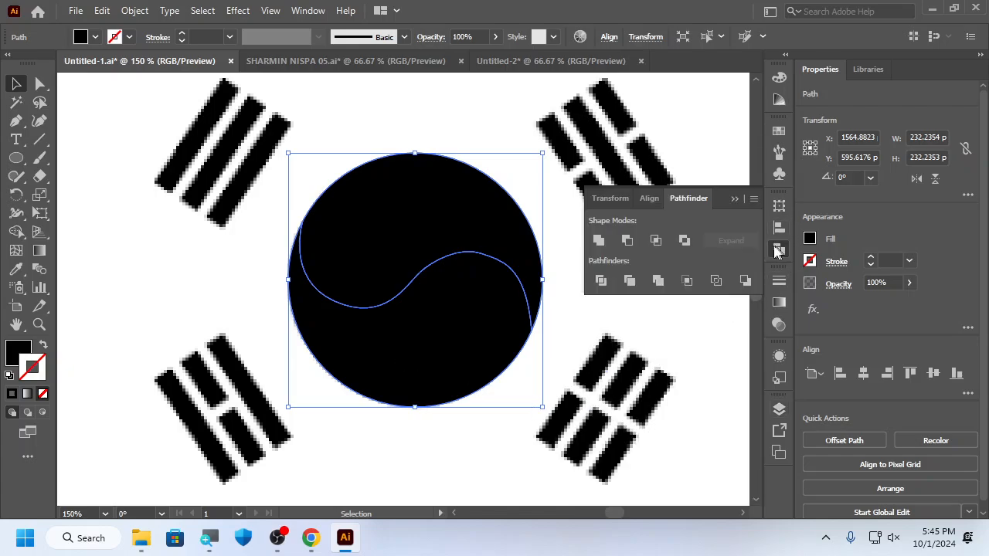
click(600, 281)
key(ctrl+shift+a)
- Examine closely where the S-shaped line meets the circle's edge, and look through the context commands available for the path
click(521, 244)
scroll(533, 344, up, 7)
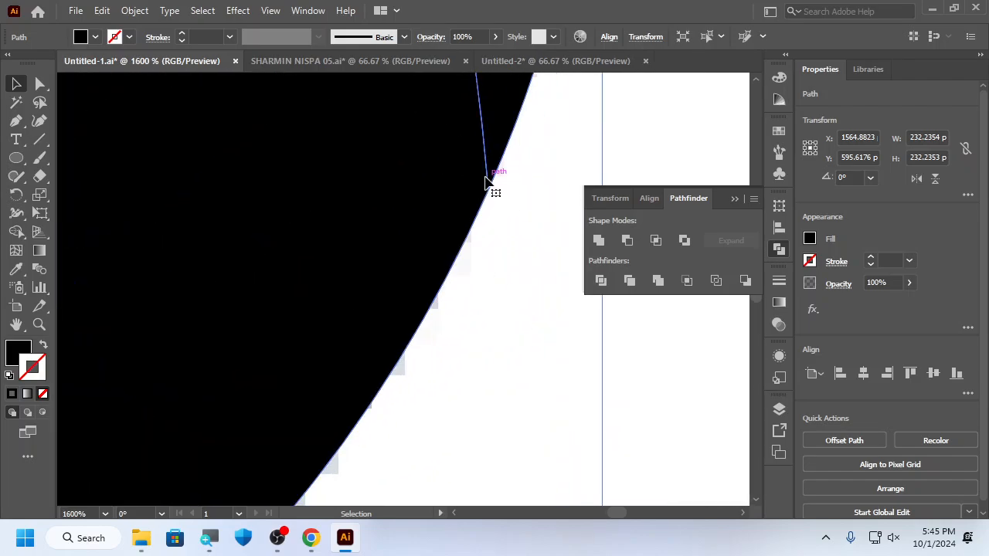
click(505, 207)
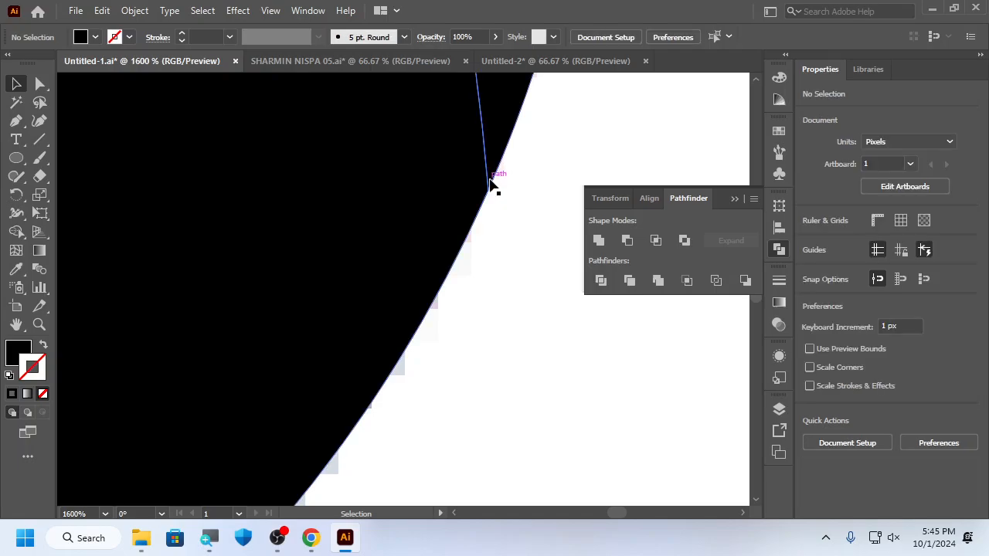
click(491, 185)
right_click(490, 184)
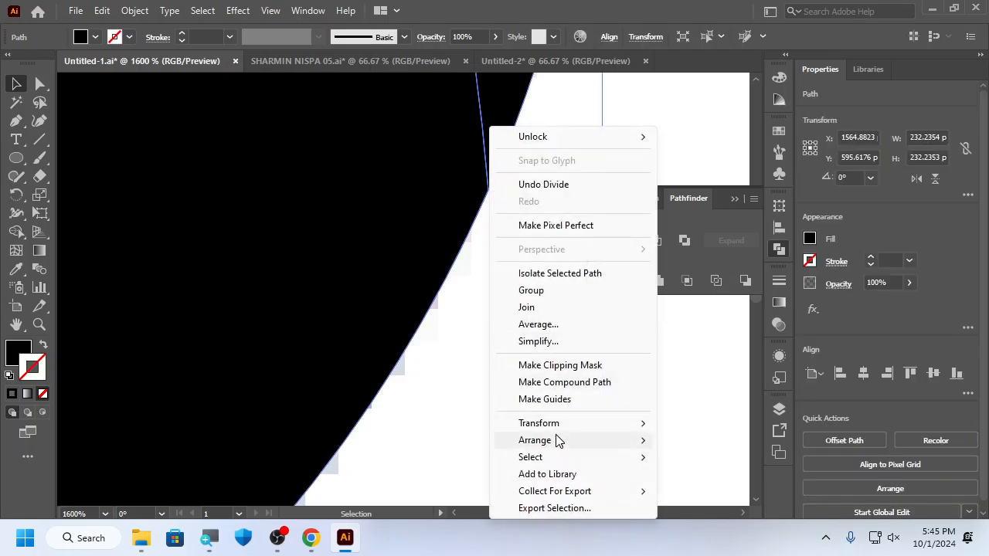
mouse_move(559, 440)
click(476, 338)
scroll(475, 339, down, 8)
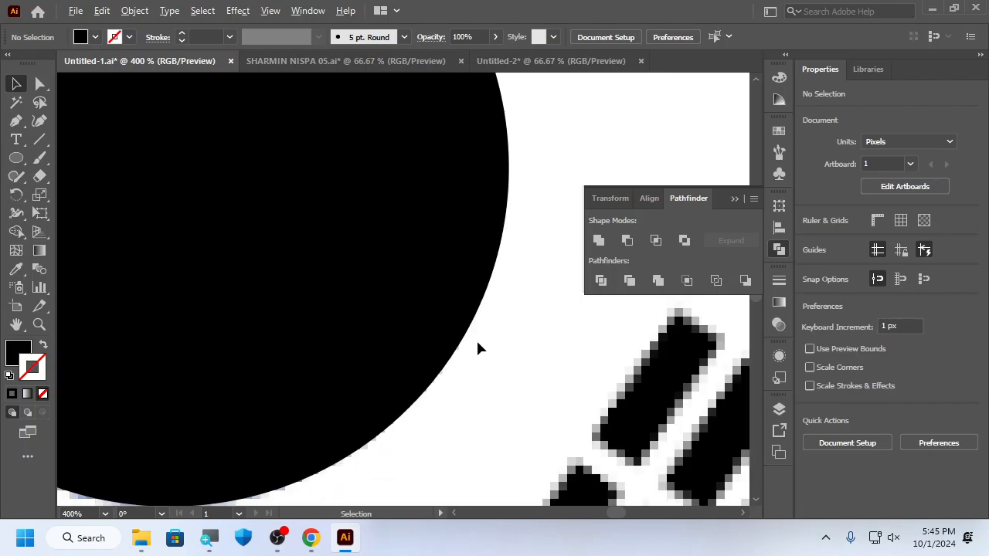
- Try twice to move one half of the divided emblem away from the other, undoing each move
drag(435, 300, 454, 317)
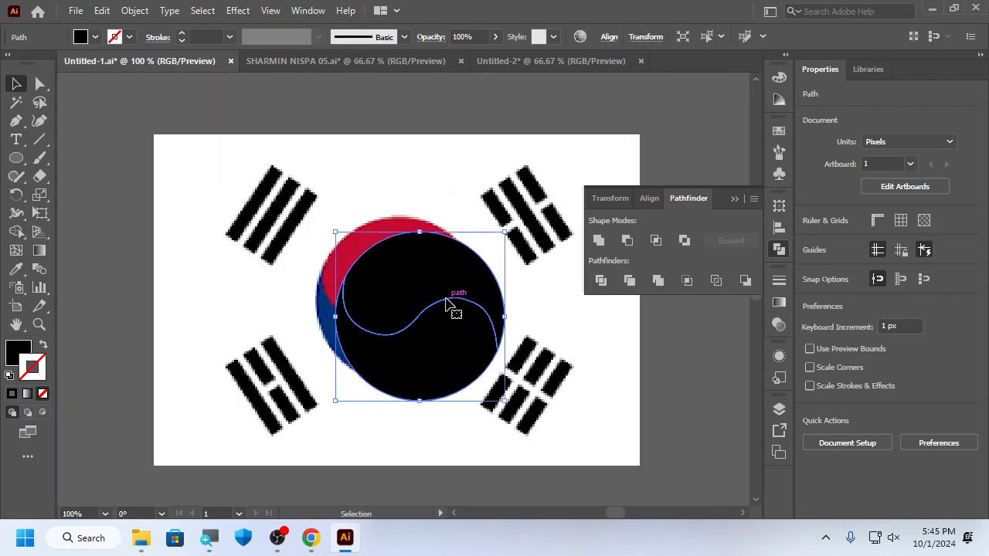
key(ctrl+z)
click(536, 320)
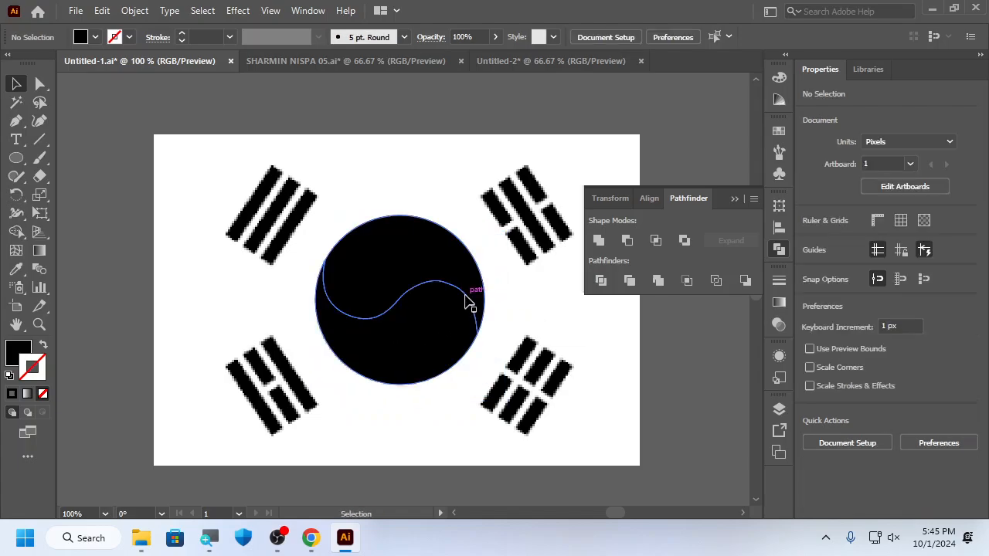
drag(468, 302, 467, 269)
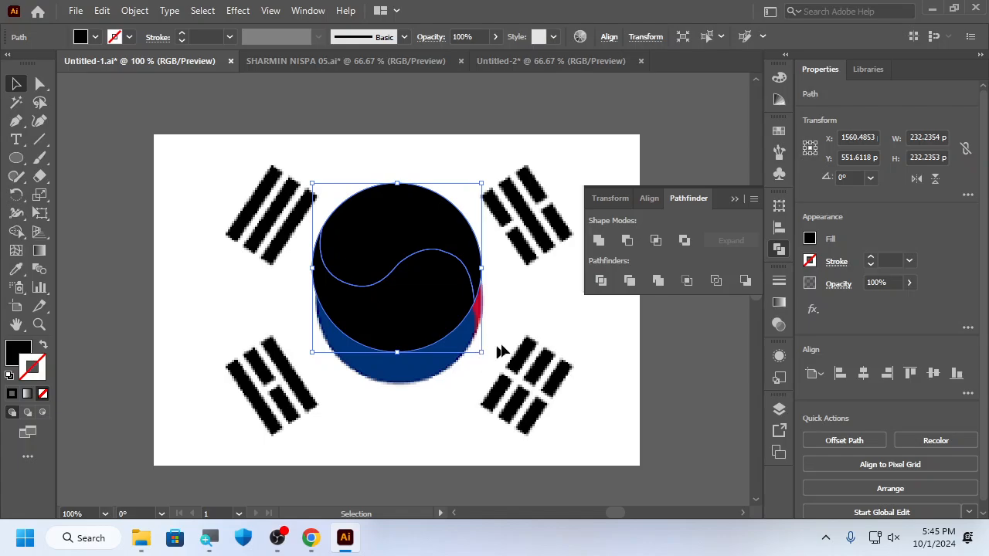
key(ctrl+z)
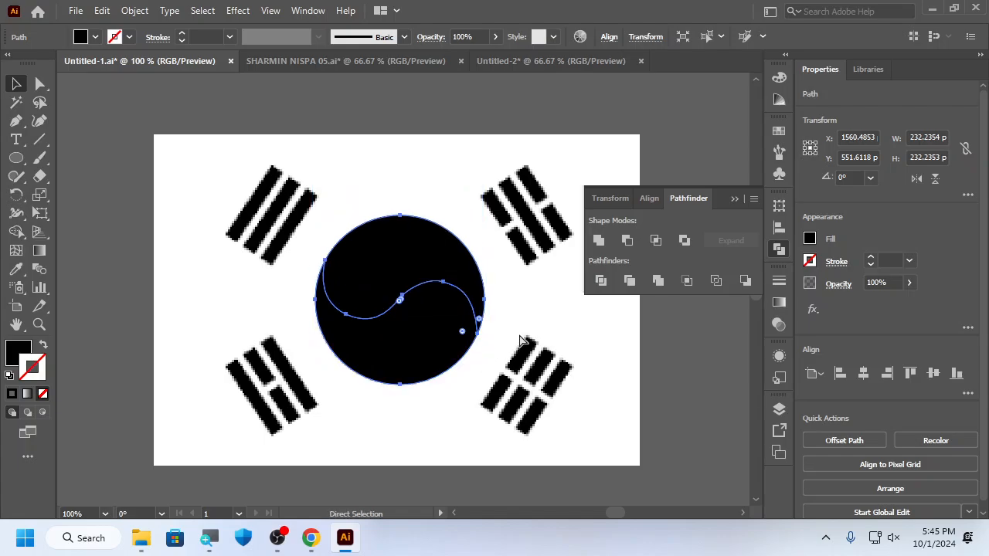
- Separate the upper half of the circle along the S-shaped line with the Shape Builder tool, and deselect the shapes
key(shift+m)
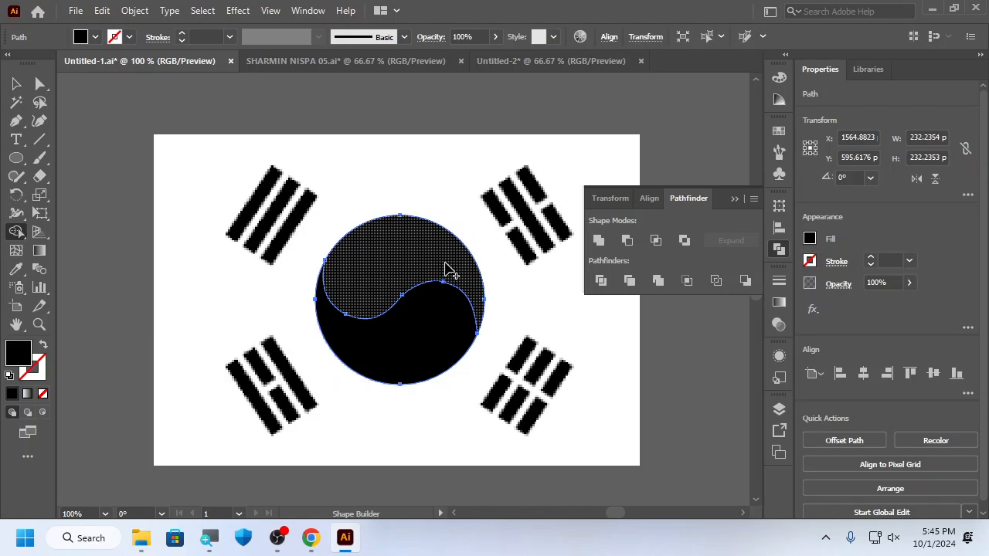
click(449, 277)
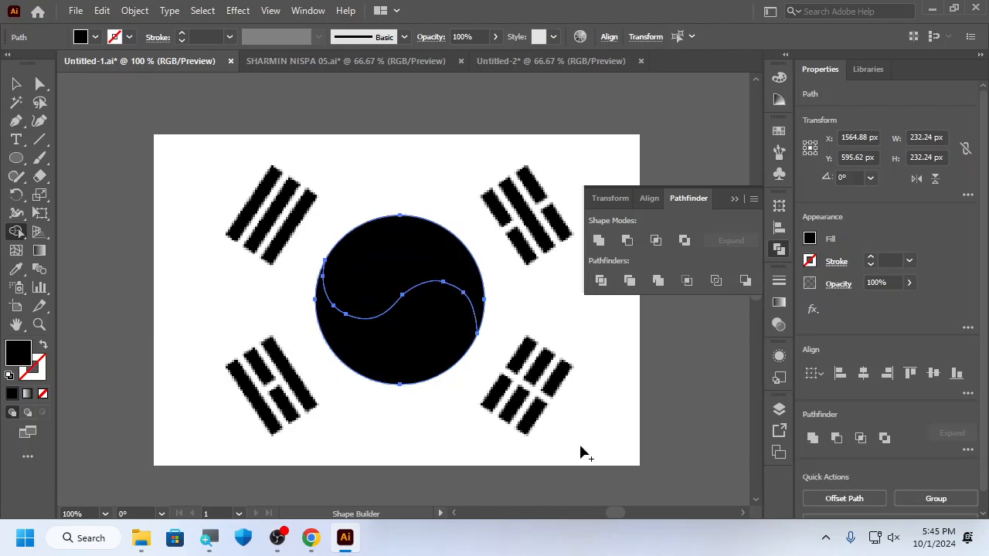
key(v)
click(553, 321)
- Move both halves of the black emblem to the left of the reference emblem
click(456, 286)
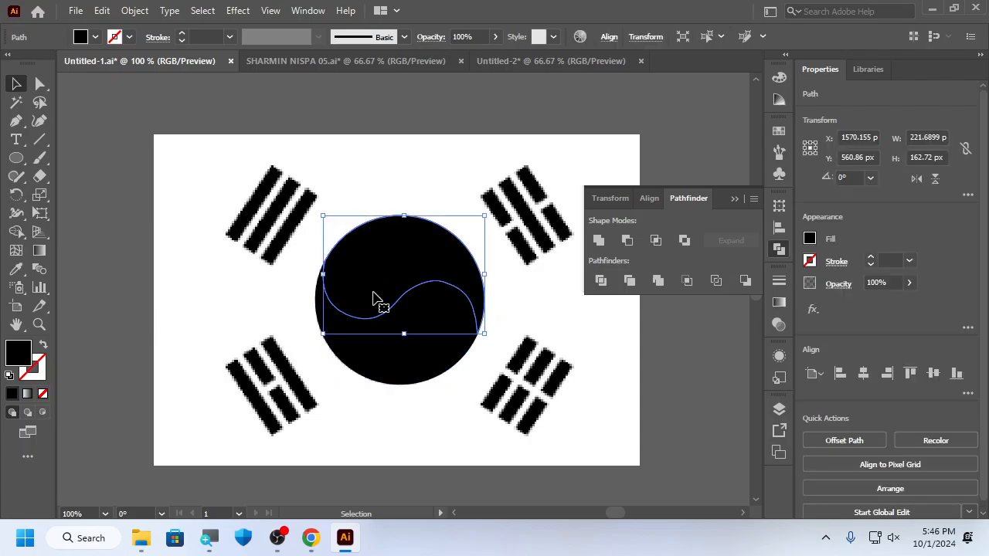
drag(431, 287, 276, 316)
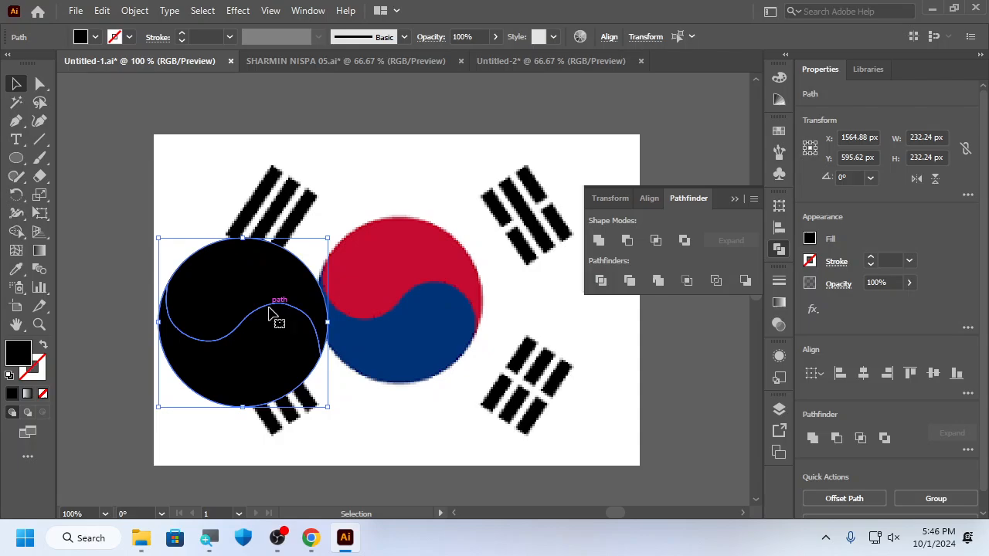
click(389, 214)
- Fill the emblem's upper half with the pinkish red FF0049
click(259, 282)
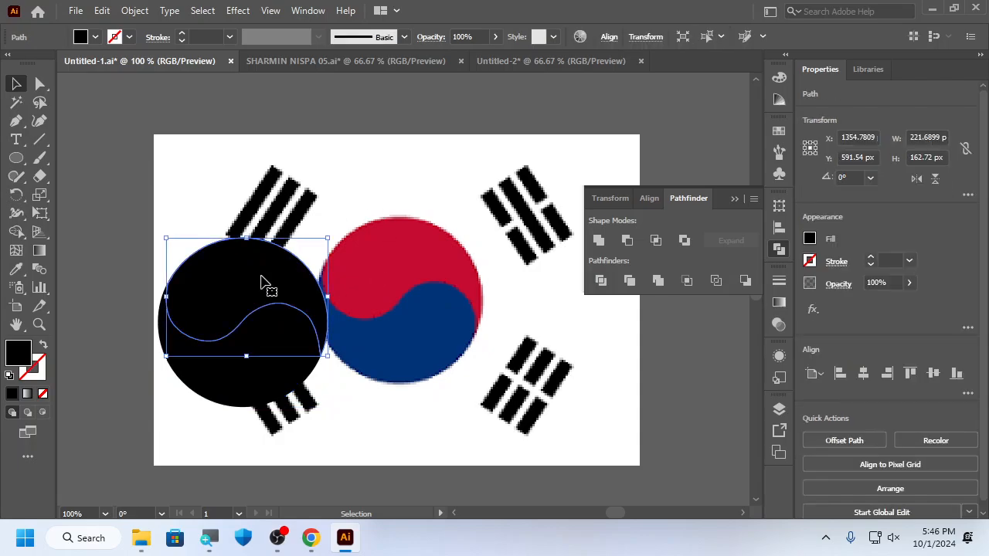
double_click(9, 352)
click(790, 240)
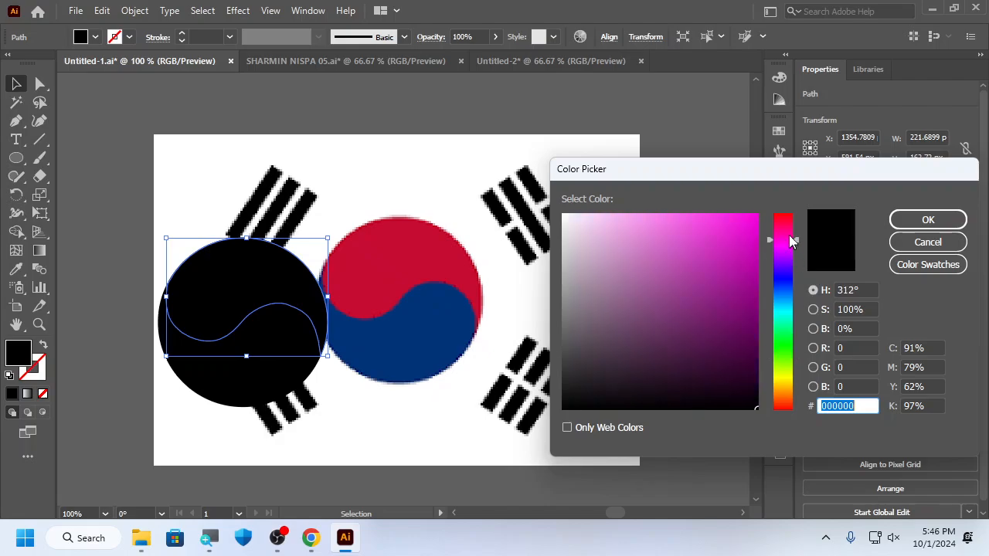
drag(789, 241, 790, 223)
click(756, 220)
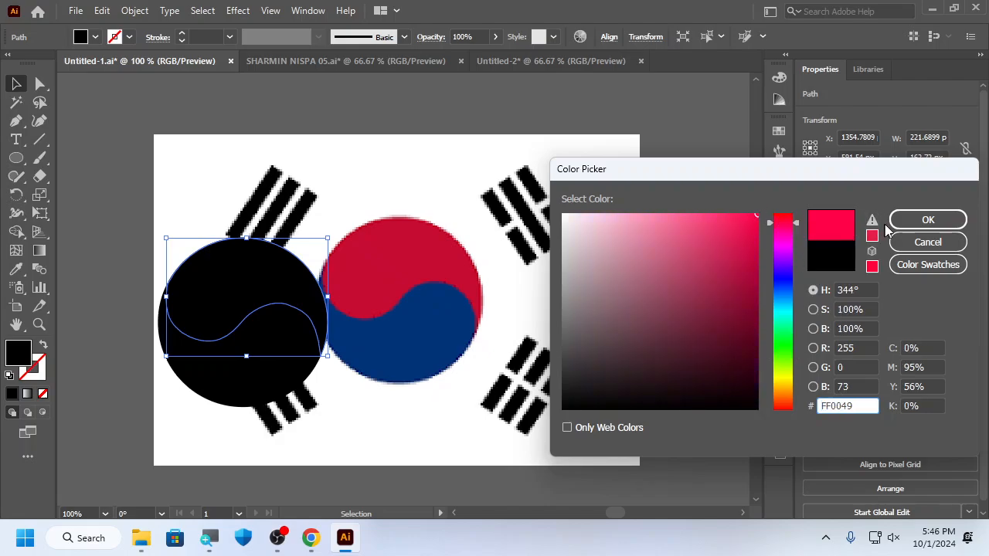
click(927, 220)
- Fill the emblem's lower half with the blue 000DFF and deselect it
click(293, 377)
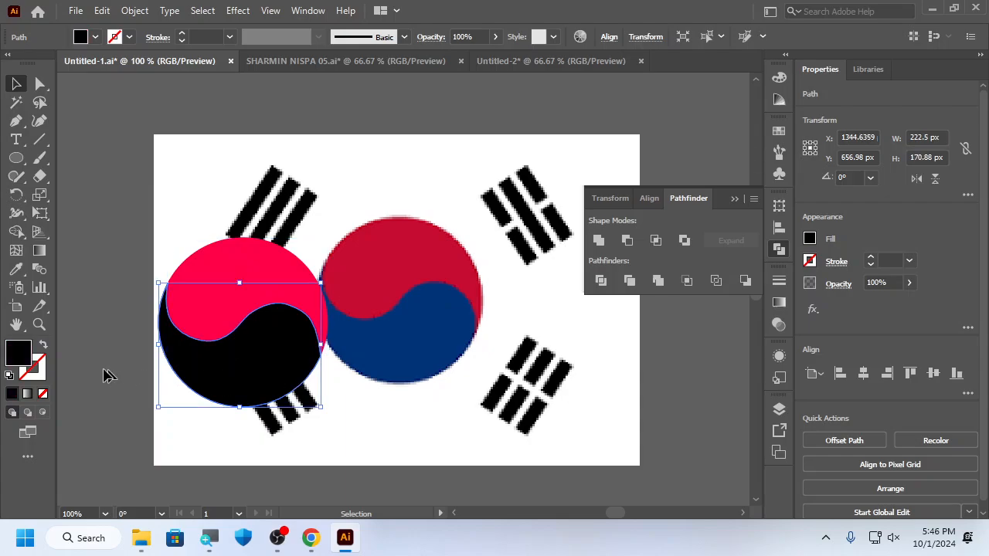
double_click(12, 354)
drag(787, 320, 786, 281)
click(756, 217)
click(758, 214)
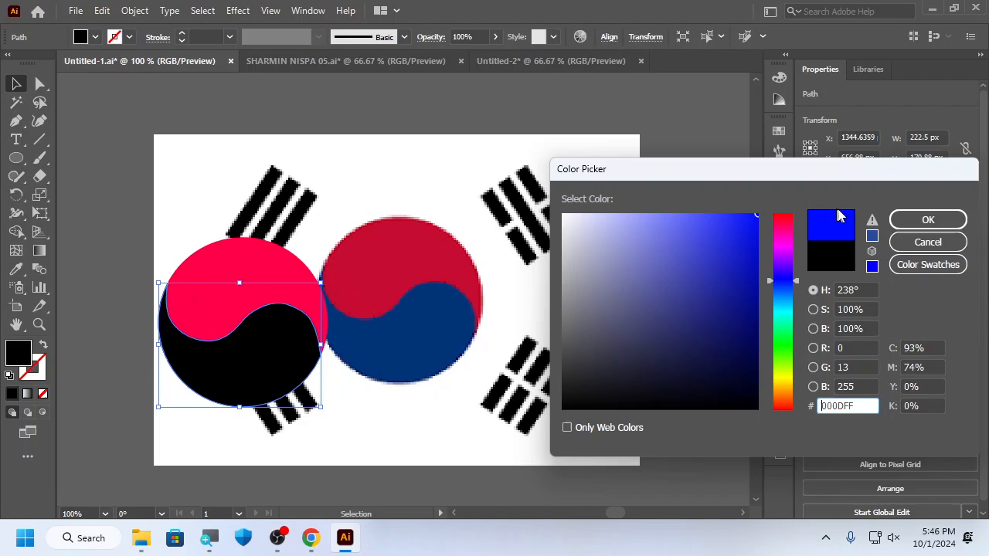
click(928, 220)
click(411, 140)
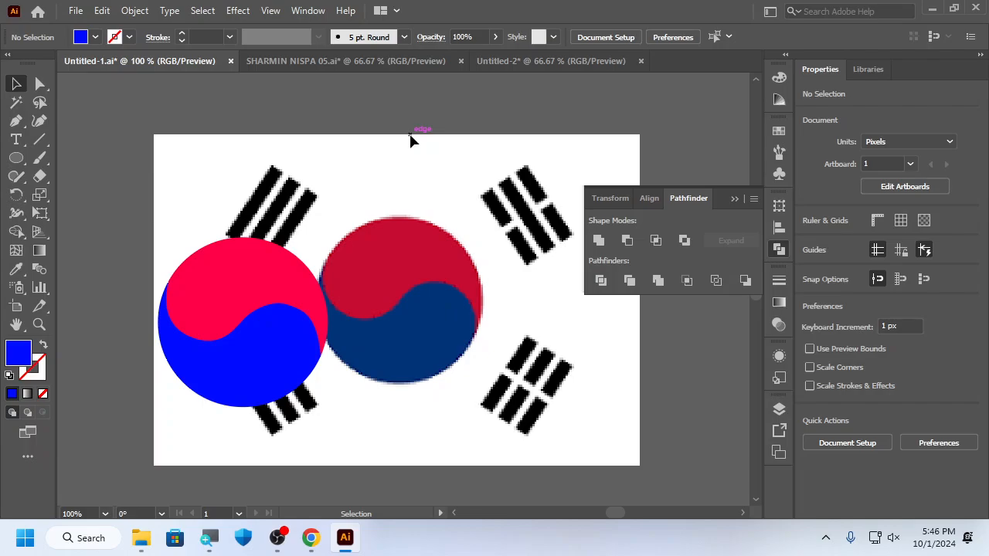
click(250, 374)
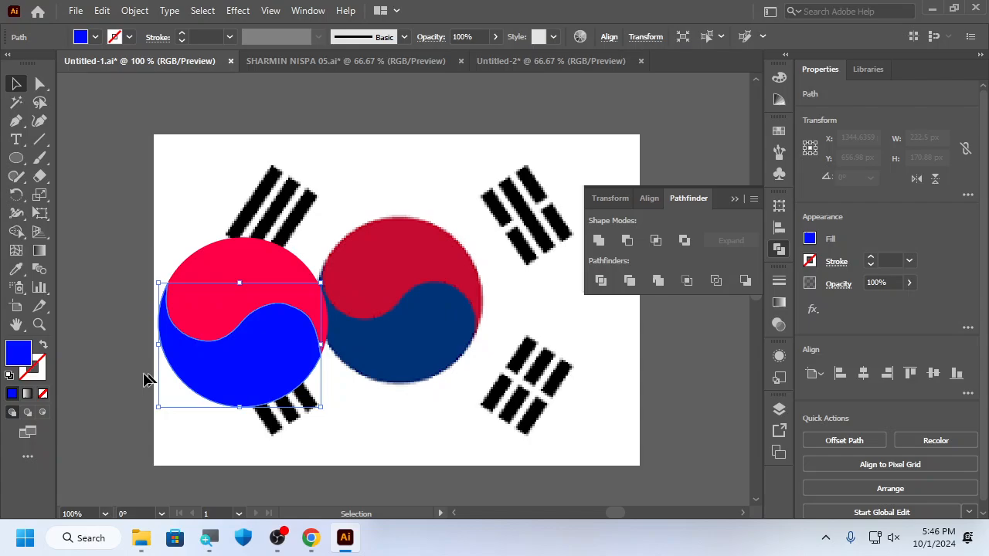
double_click(16, 357)
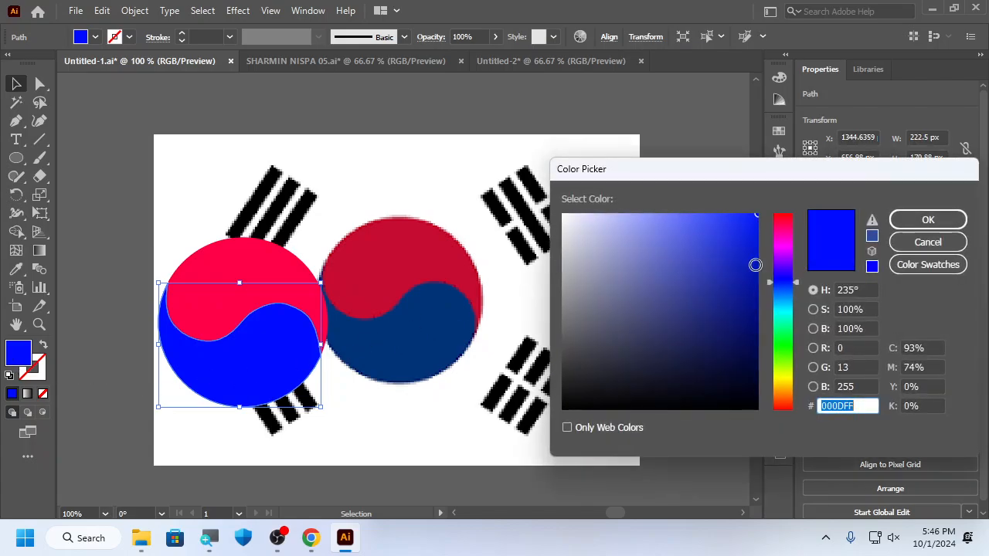
click(746, 241)
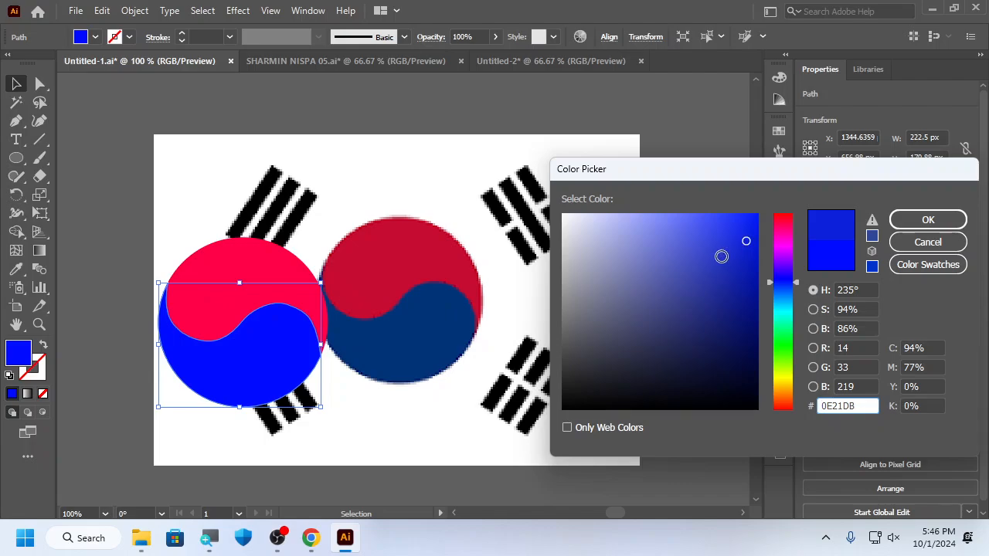
mouse_move(721, 256)
mouse_down()
mouse_move(733, 224)
mouse_move(707, 225)
mouse_move(755, 201)
mouse_up()
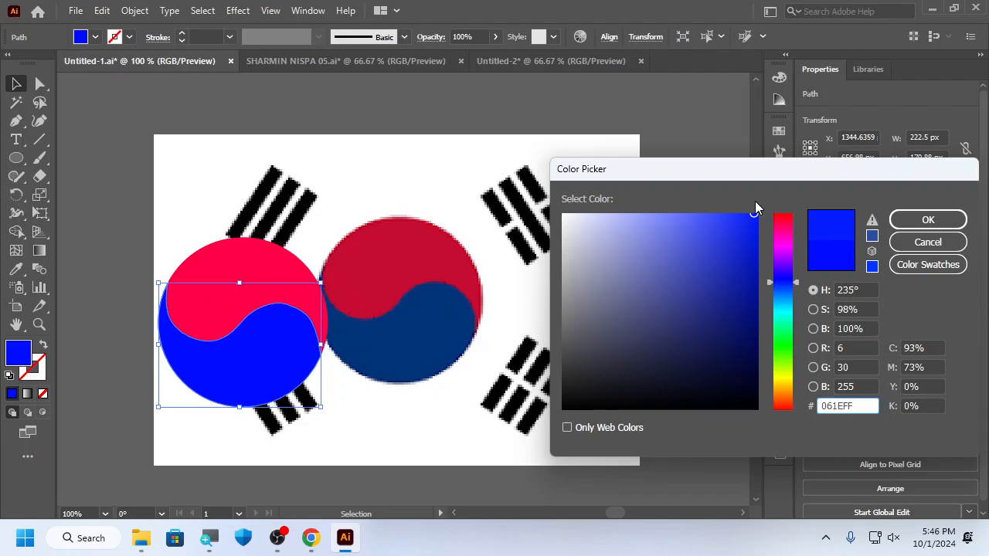
click(931, 243)
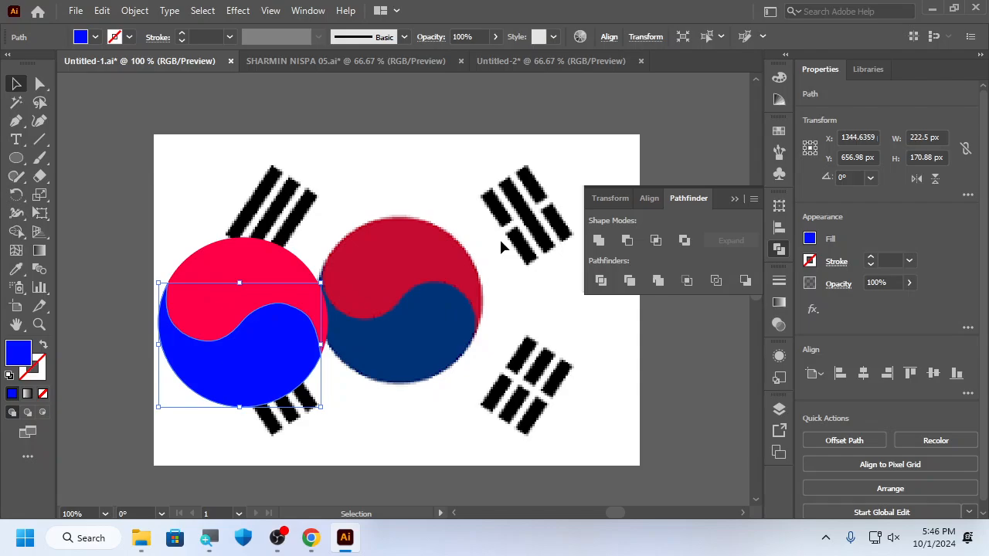
- Delete both halves of the coloured emblem copy covering the left side of the reference flag
click(338, 269)
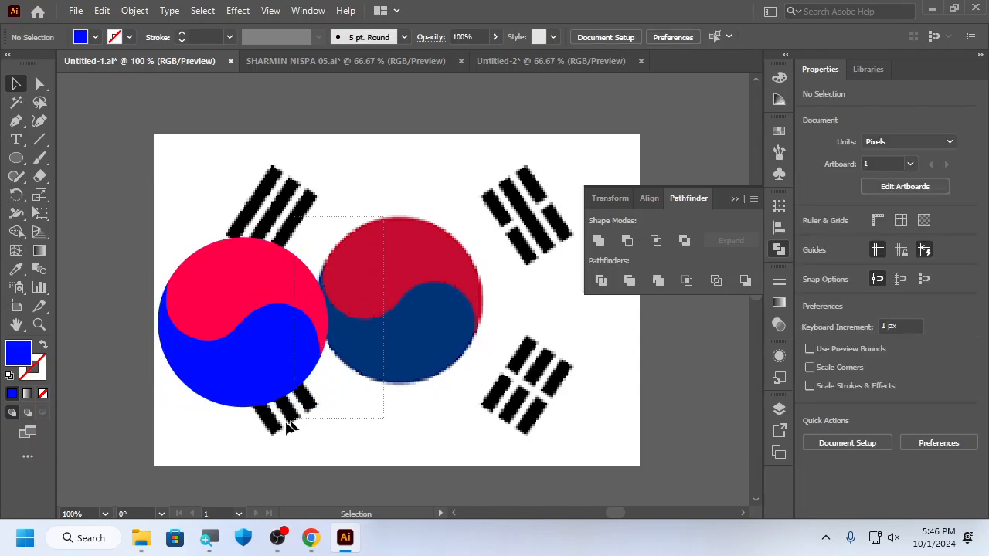
click(255, 315)
key(Delete)
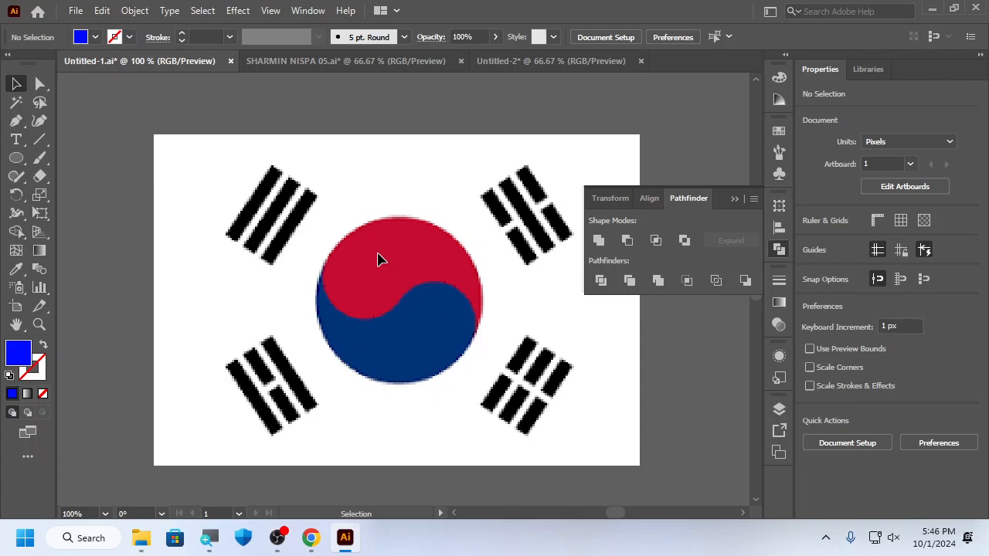
- Draw a circle about 223 px in diameter over the reference emblem and give it a blue outline without fill
key(l)
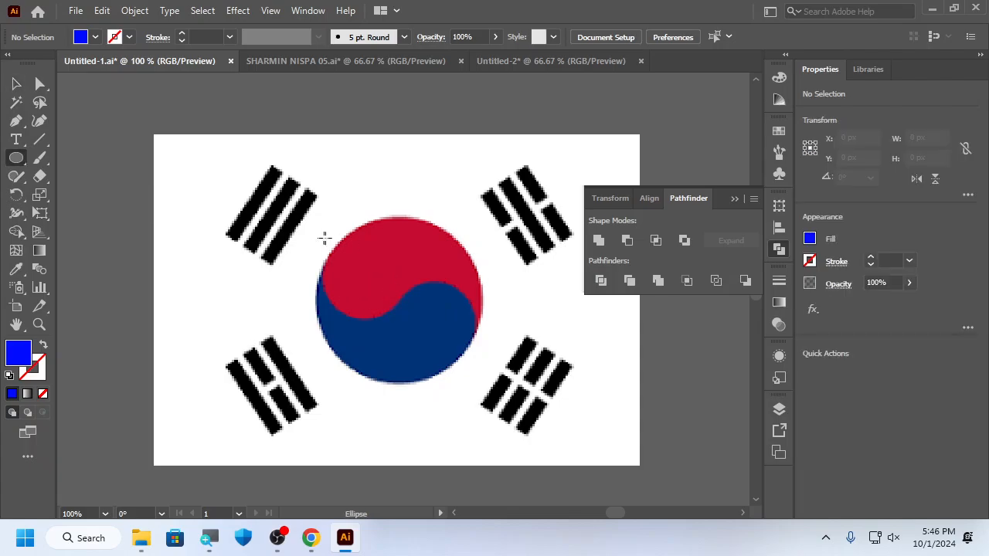
drag(333, 239, 497, 401)
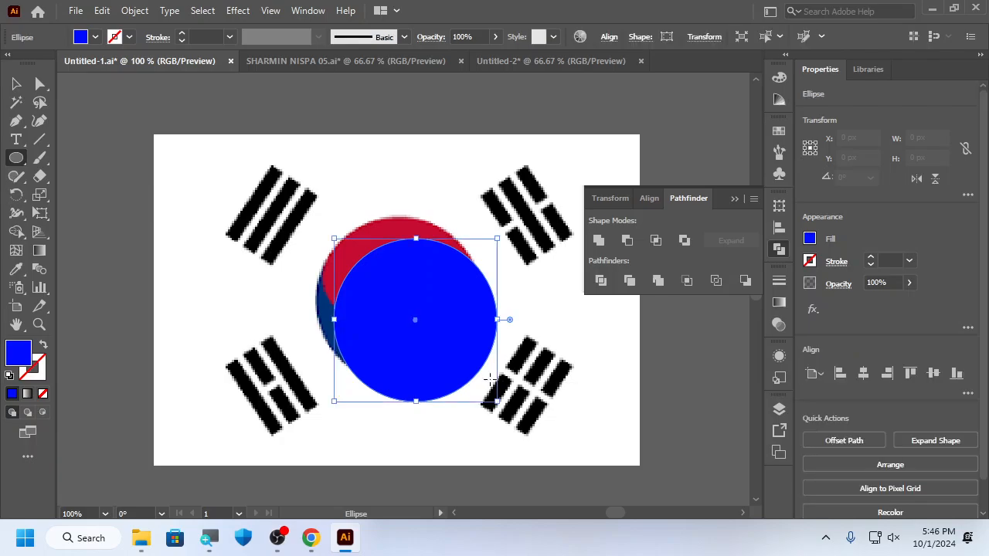
key(v)
drag(409, 304, 396, 282)
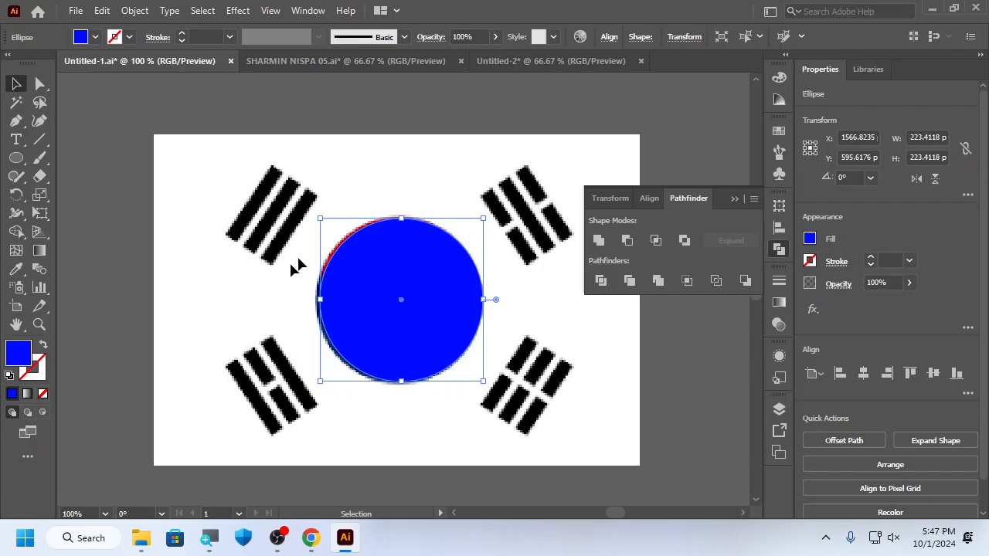
click(44, 349)
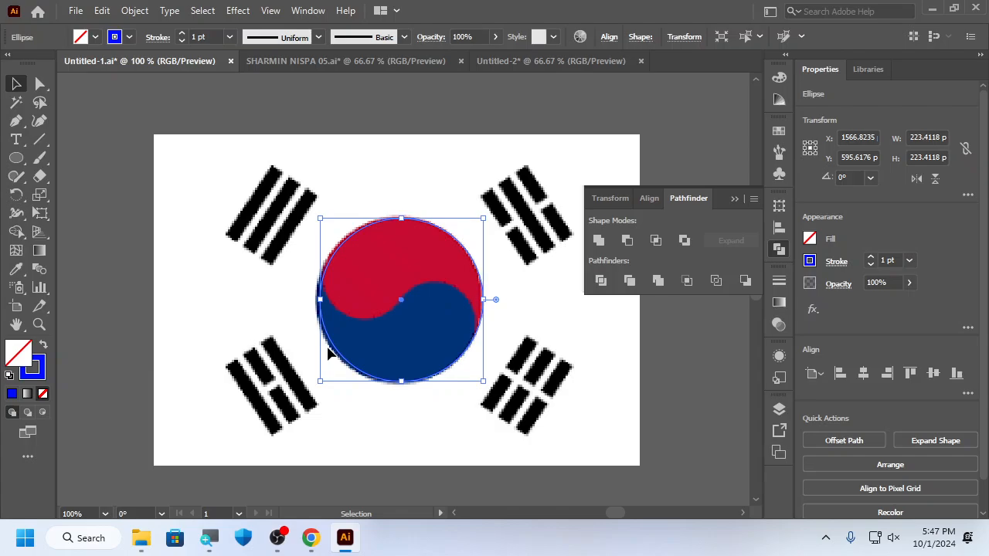
click(419, 187)
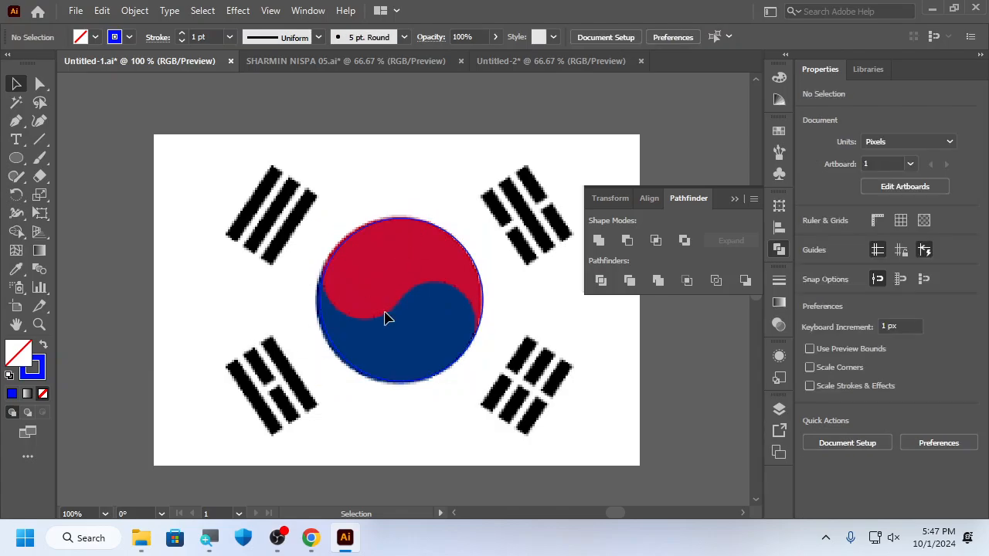
- Start an S-shaped path with the Pen tool at the emblem's left edge and curve it along the red bulge to the centre
key(p)
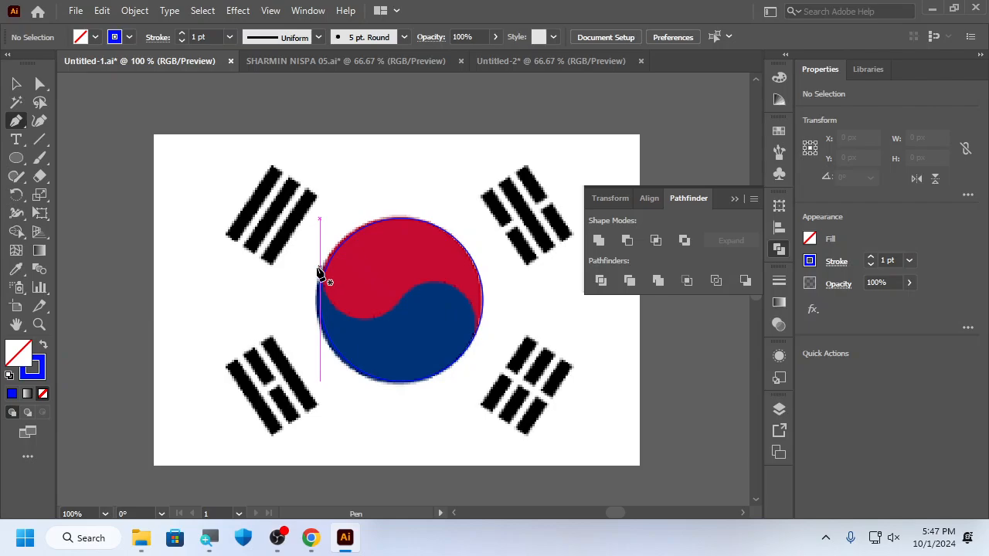
scroll(324, 290, left, 3)
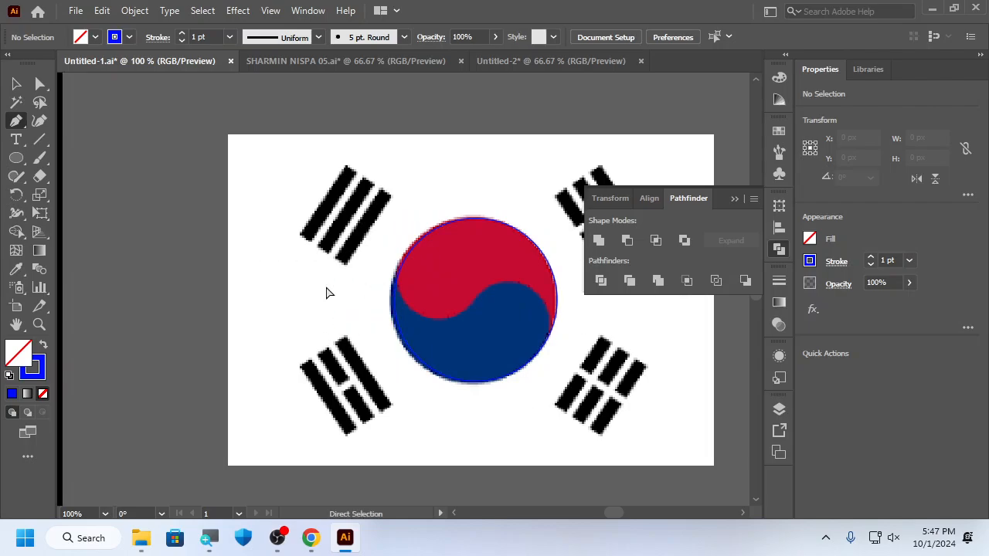
scroll(429, 301, up, 3)
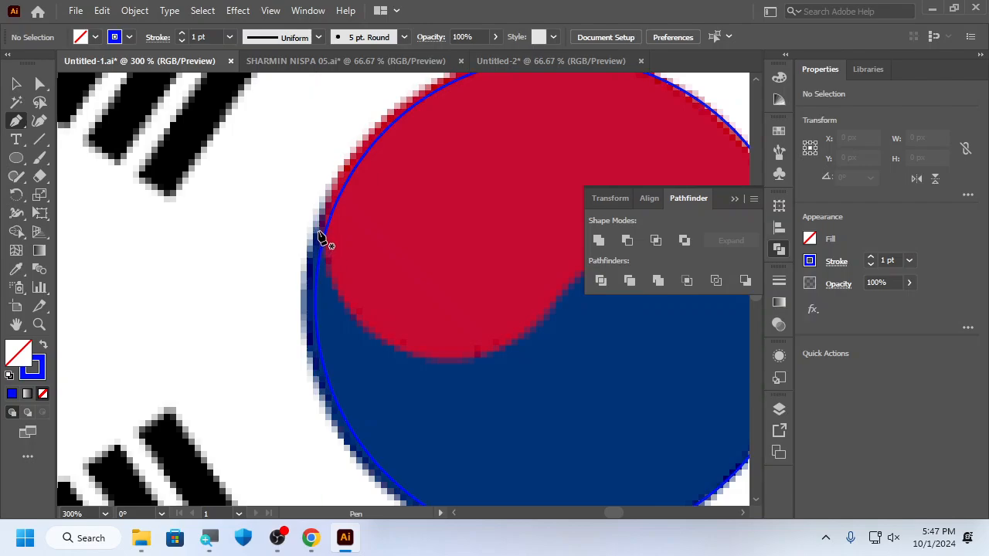
click(318, 230)
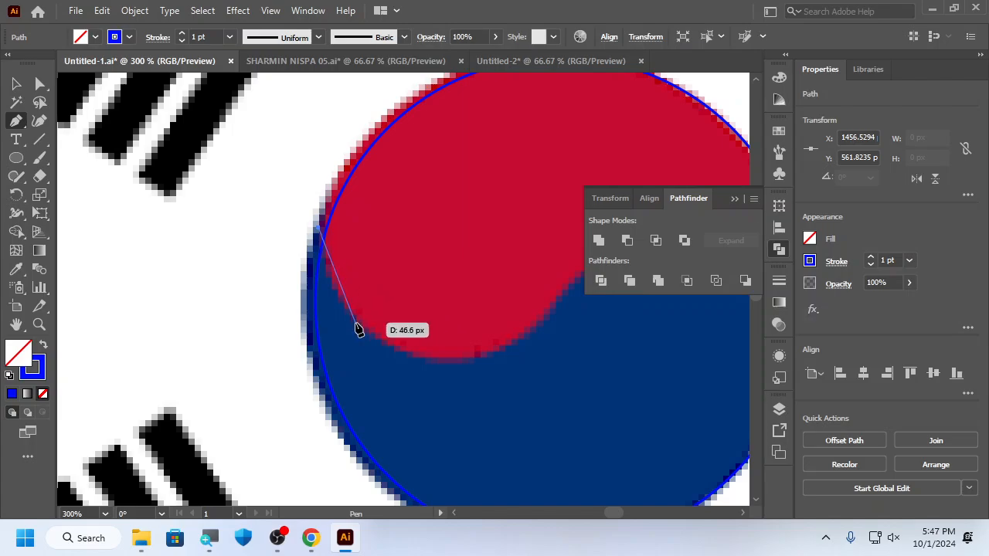
drag(372, 330, 425, 361)
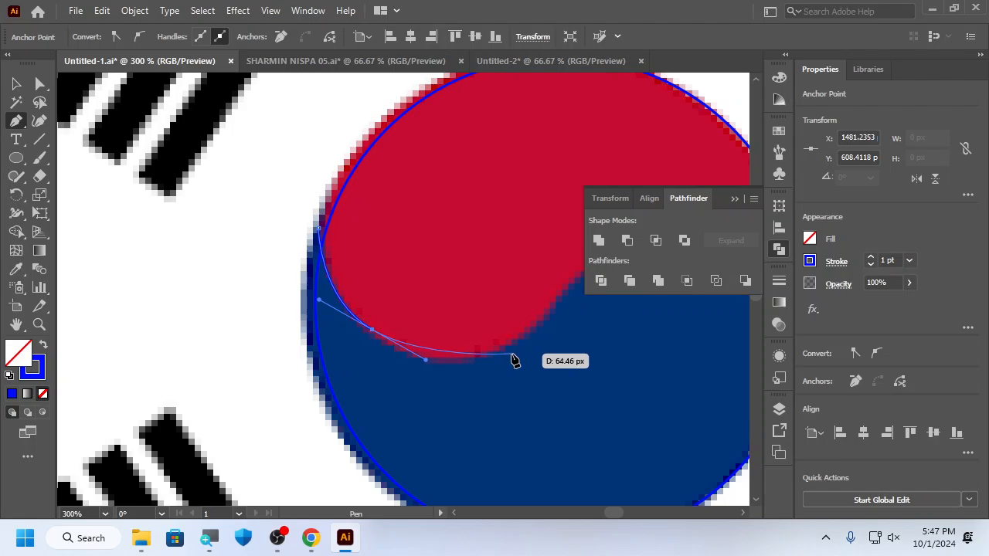
key(space)
drag(503, 347, 435, 273)
- Continue the S-shaped path over the upper blue curve, end it just outside the circle's right edge, and deselect it
key(space)
drag(501, 304, 379, 331)
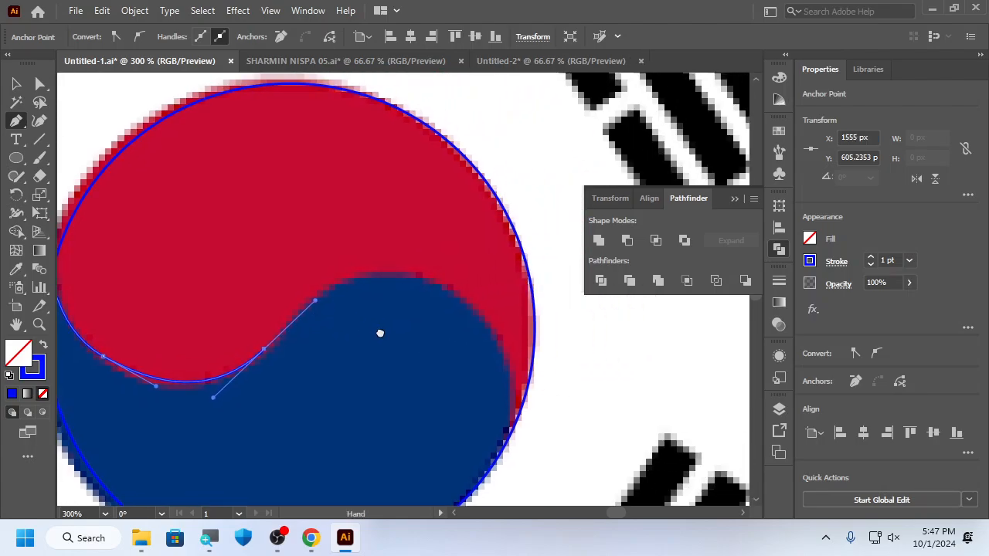
key(space)
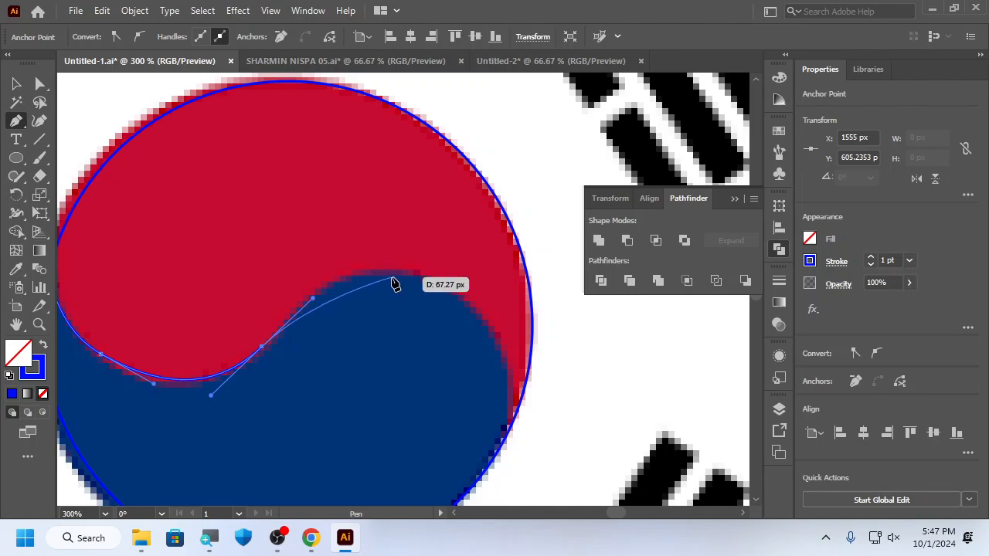
drag(419, 278, 487, 300)
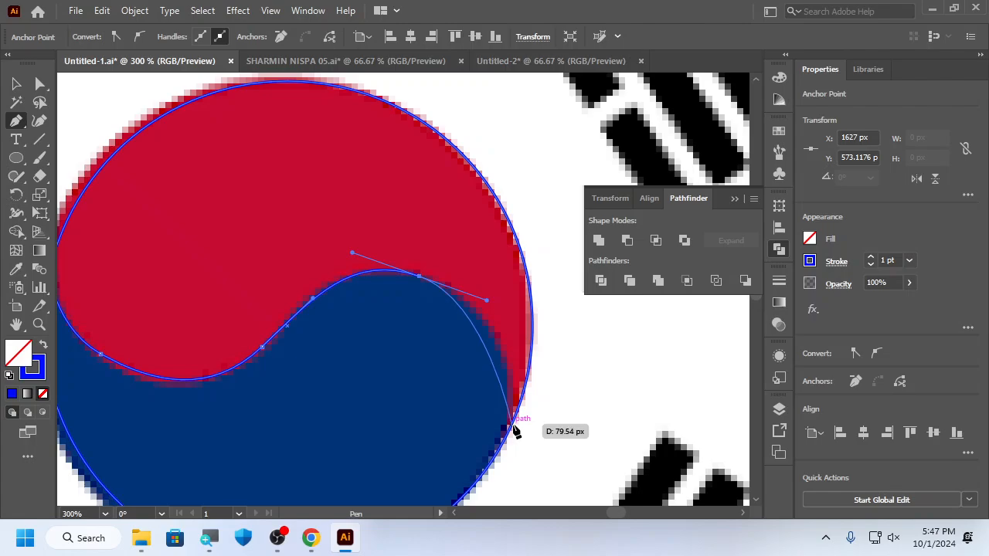
drag(519, 438, 510, 476)
drag(515, 466, 521, 459)
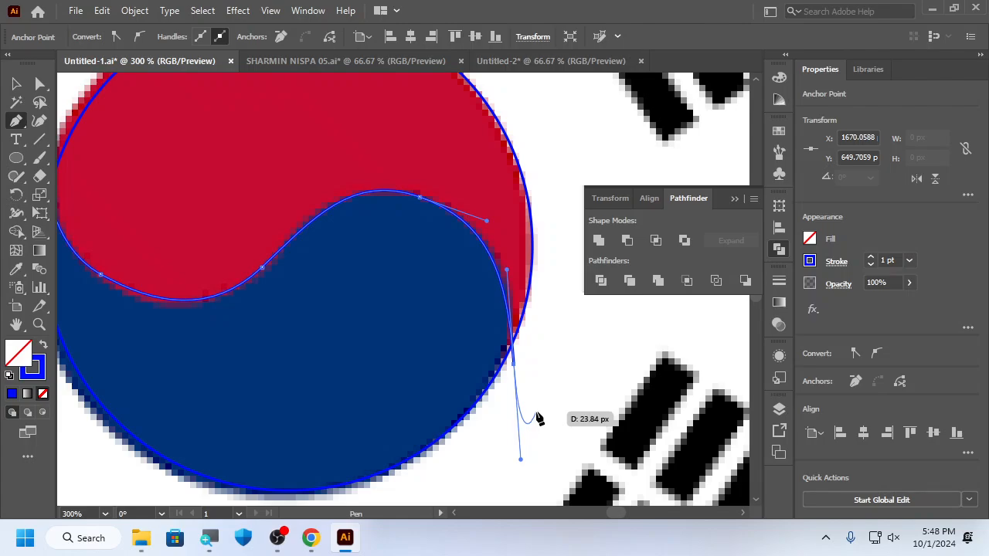
key(v)
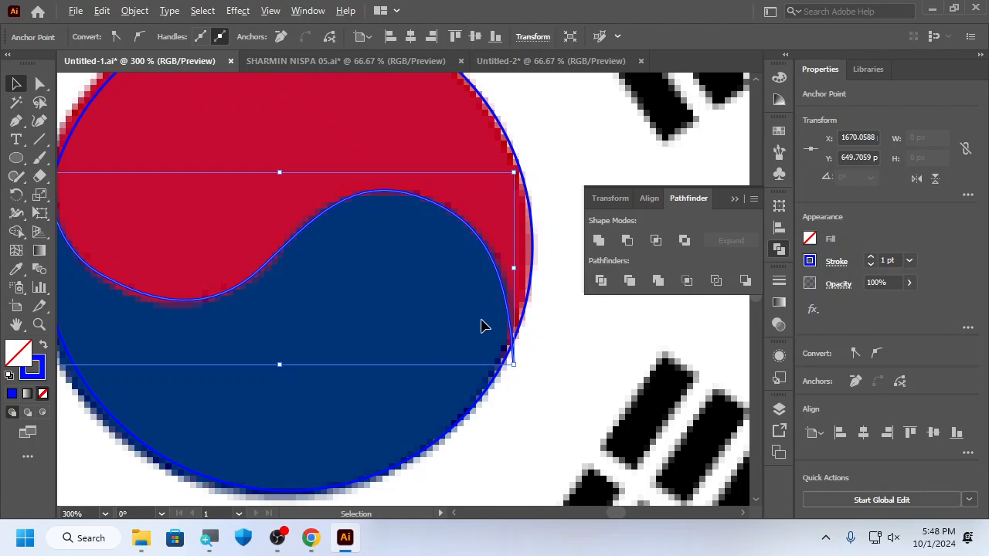
scroll(480, 328, down, 1)
click(474, 110)
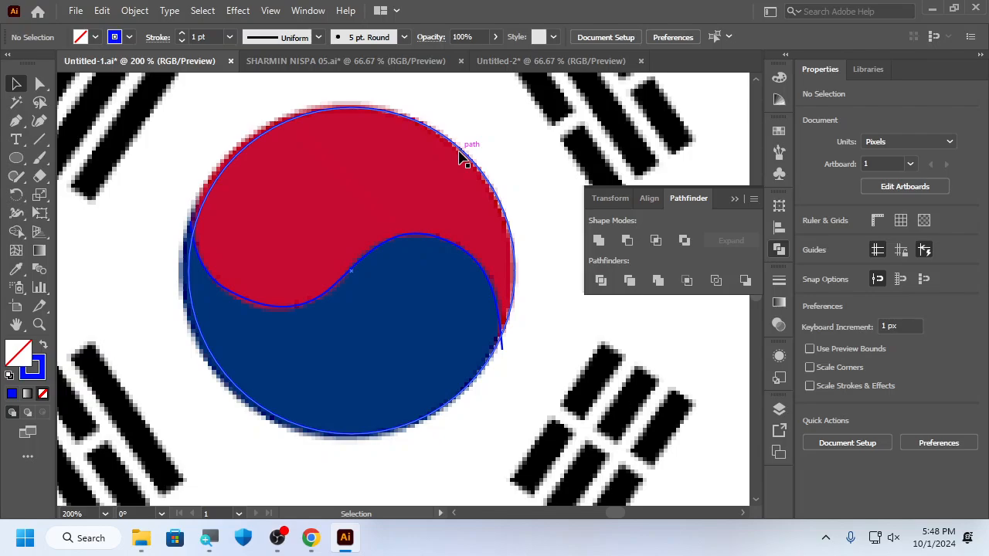
- Swap the circle's fill and stroke so it has a solid blue fill and no outline
click(461, 157)
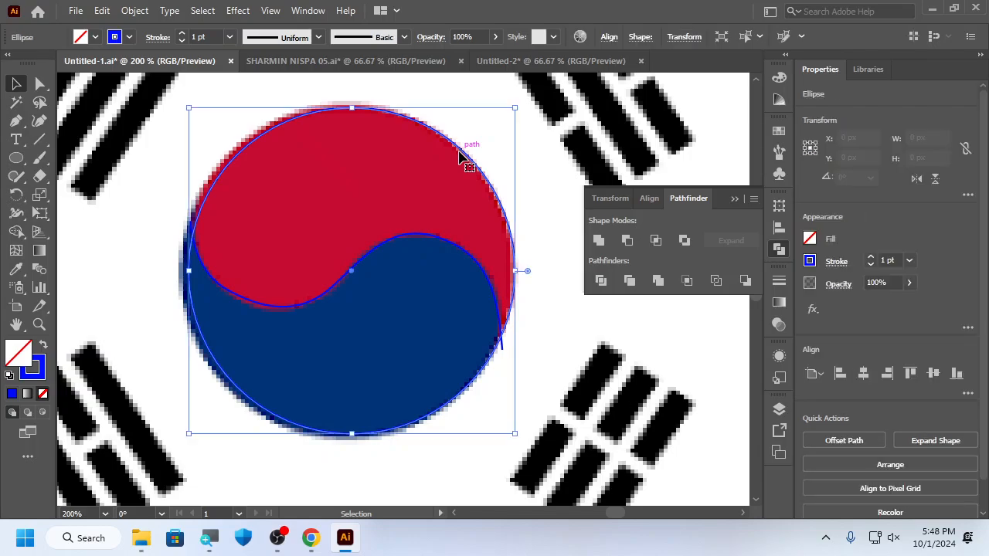
click(44, 346)
click(564, 352)
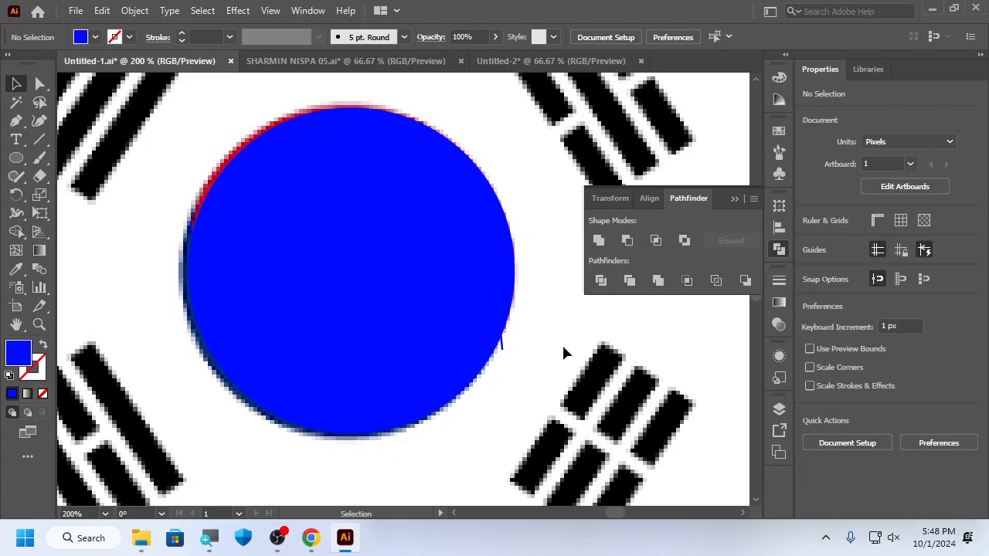
- Set the S-shaped line's stroke colour to black 000000
click(504, 349)
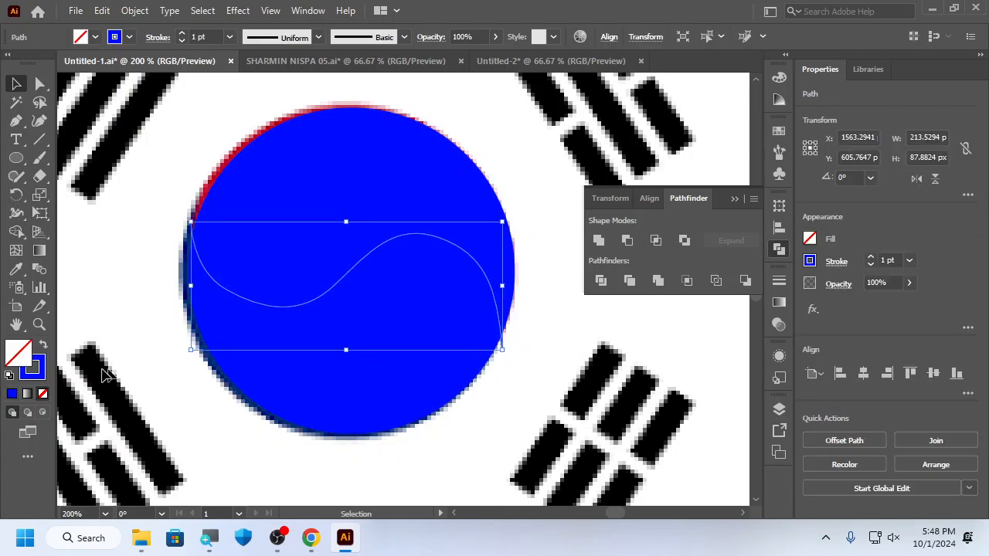
double_click(32, 368)
drag(632, 324, 565, 427)
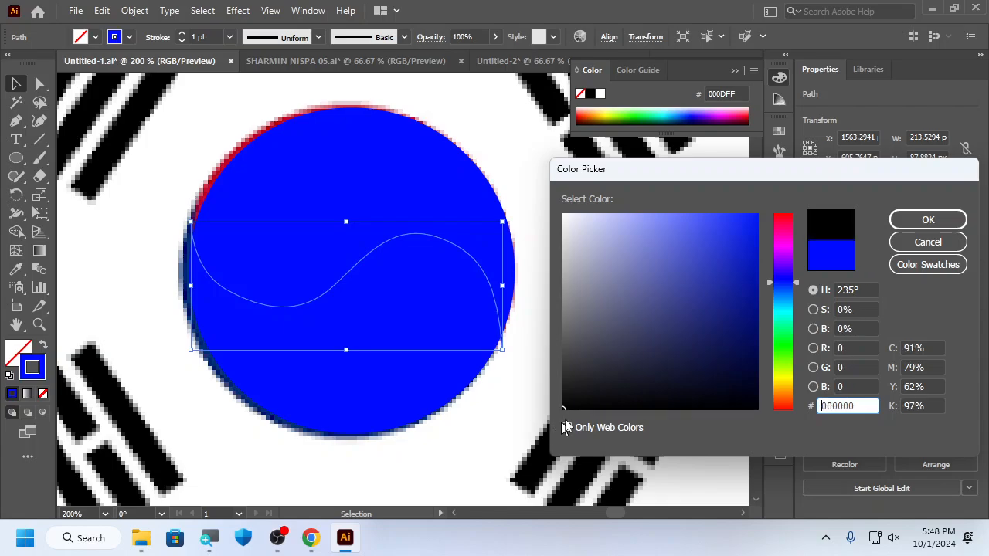
click(927, 220)
click(673, 289)
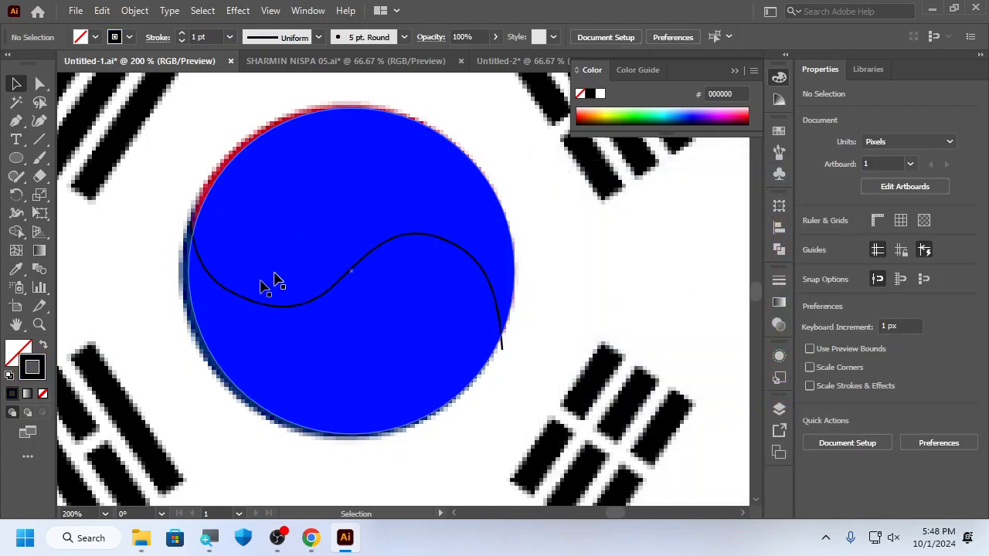
- Split the blue circle along the S-shaped line with the Pathfinder's Divide operation
click(492, 278)
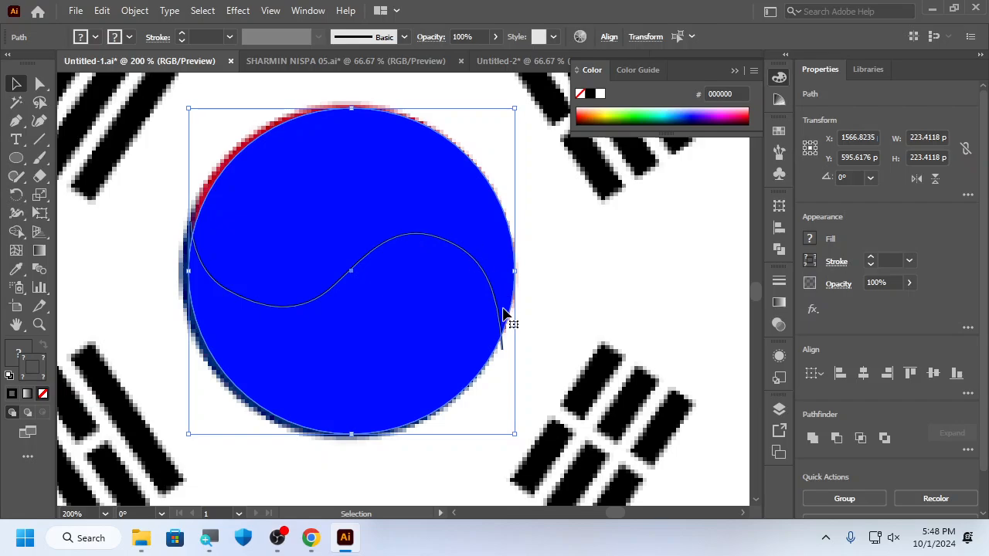
click(778, 249)
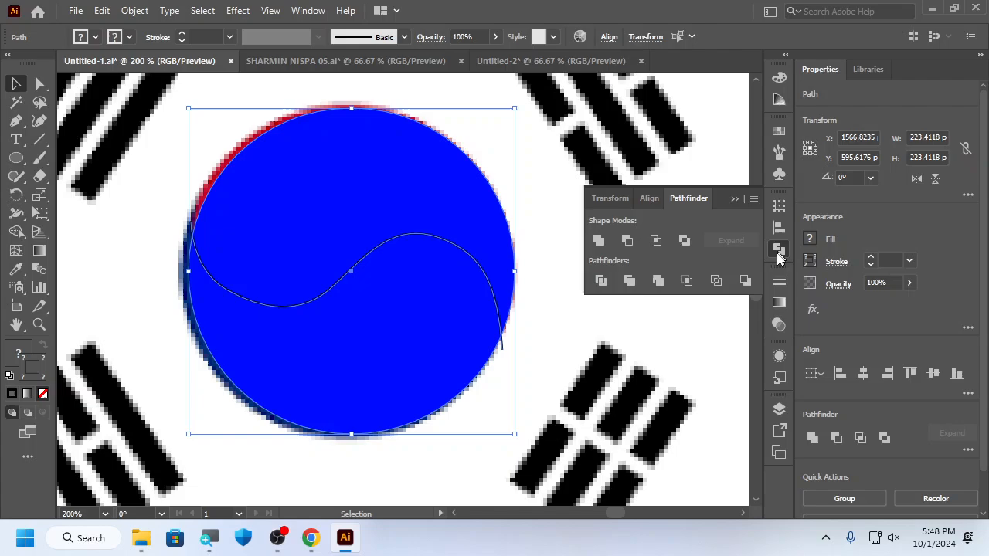
click(601, 282)
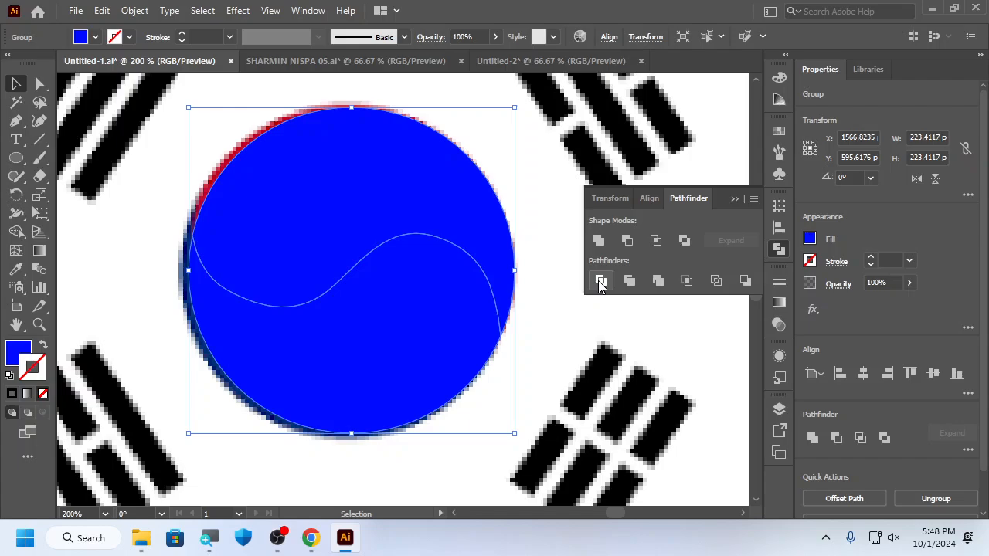
click(553, 296)
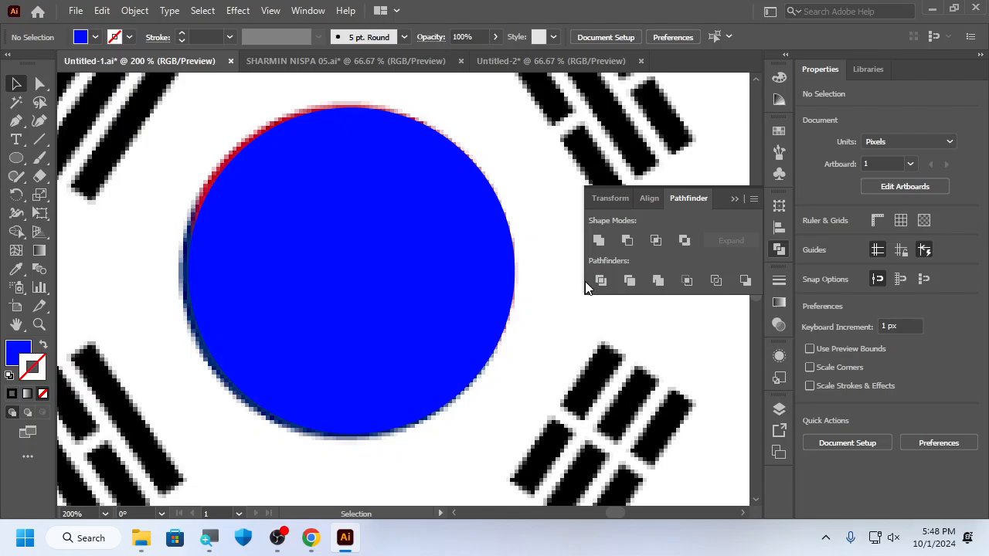
- Ungroup the divided circle and move its upper half slightly upward, away from the lower half
click(474, 283)
right_click(474, 282)
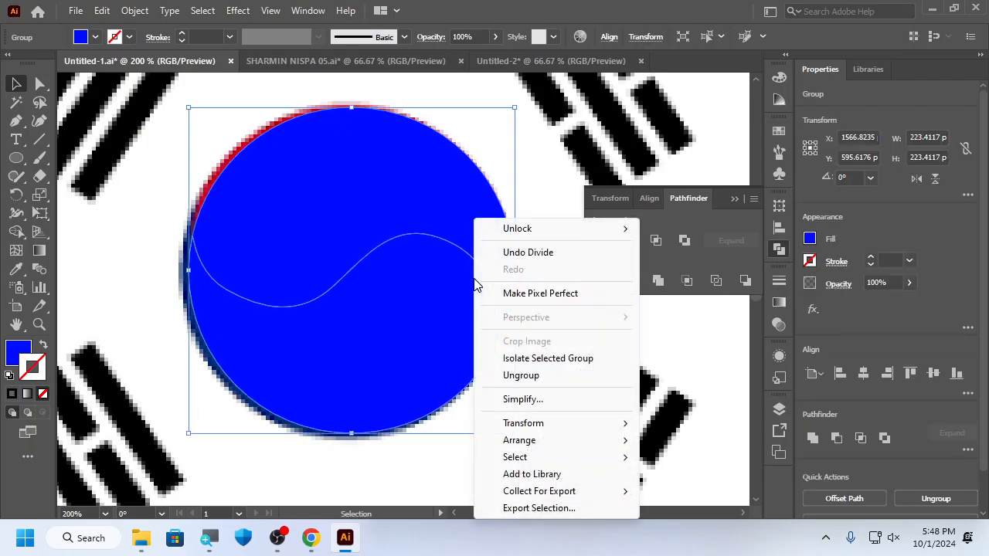
click(540, 376)
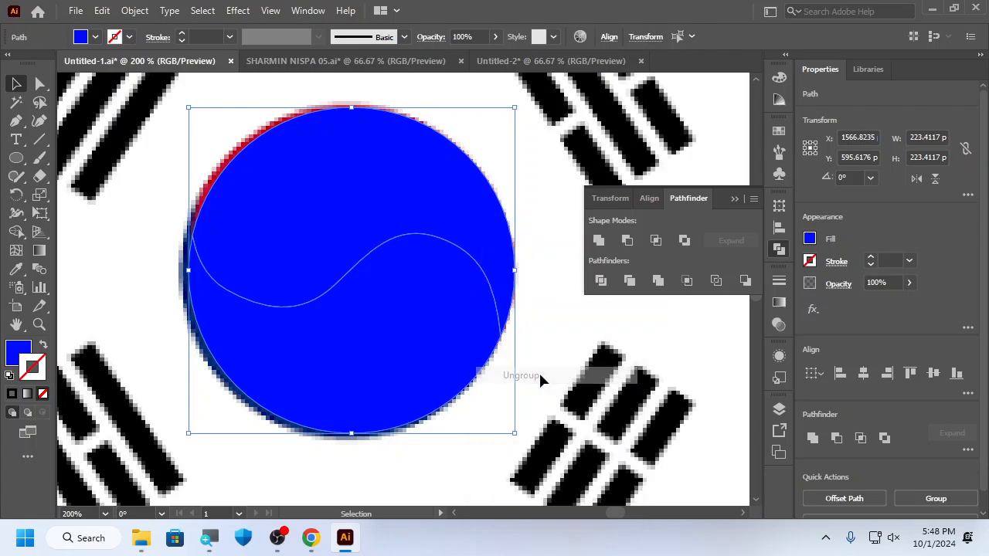
click(551, 347)
drag(481, 239, 481, 202)
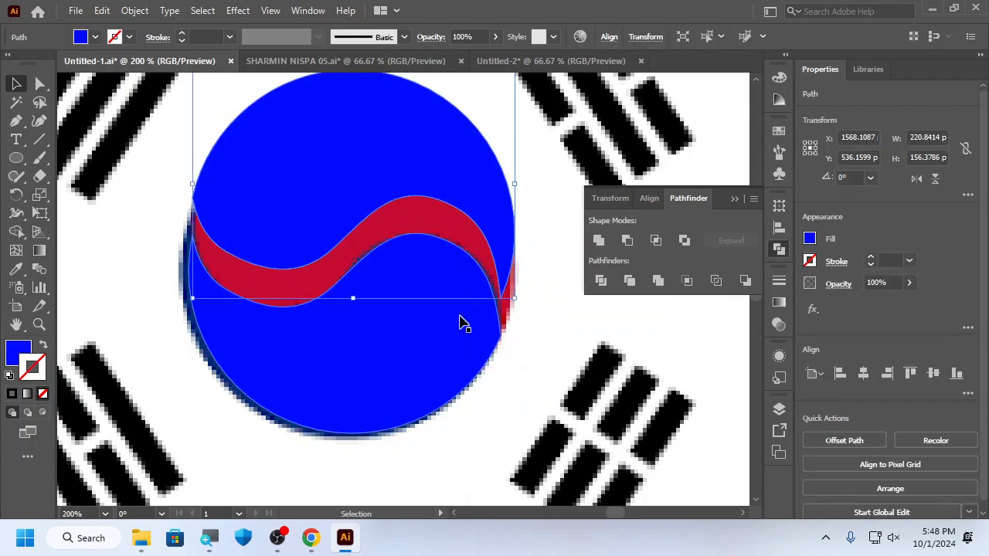
- Undo the upper half's last move and shift both circle halves together diagonally down and right, off the centre of the reference emblem
click(458, 327)
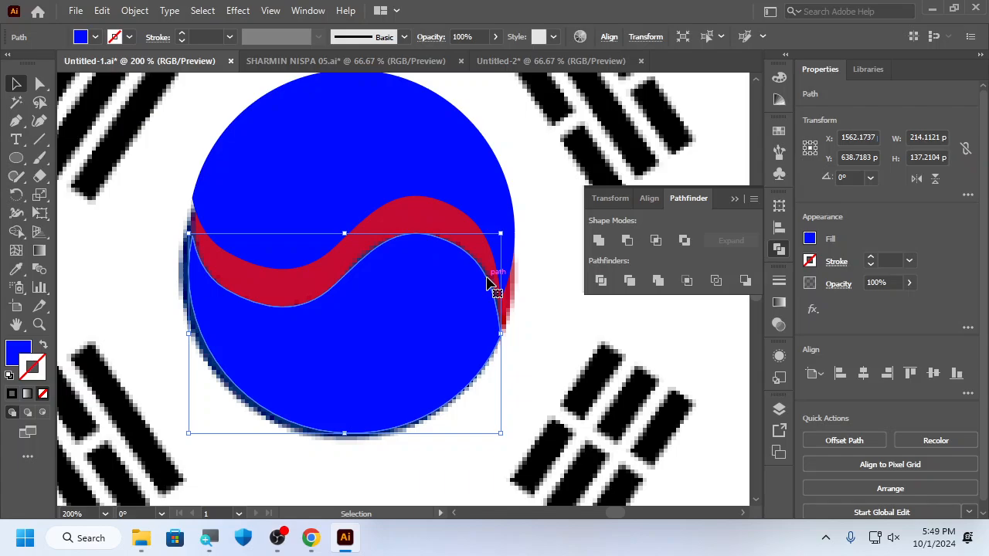
key(a)
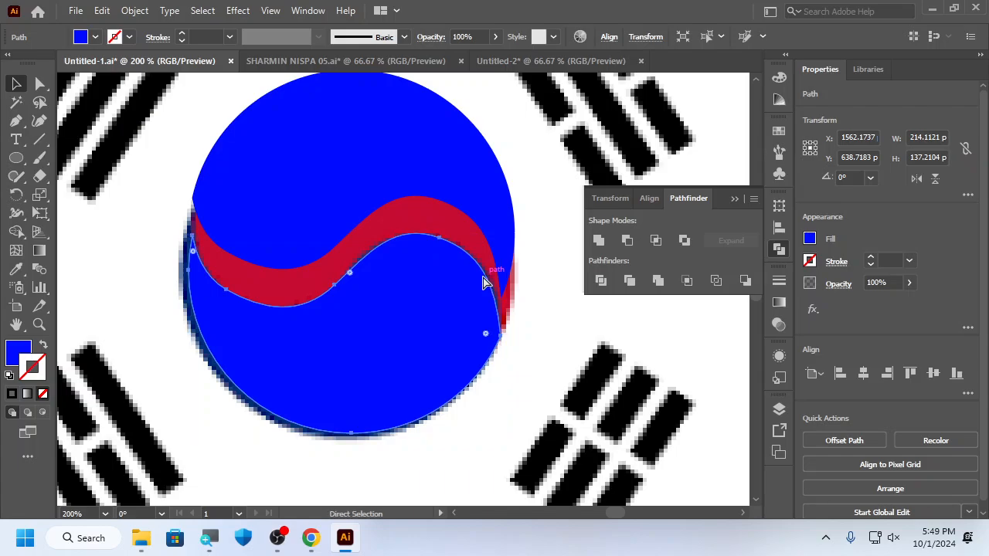
key(ctrl+z)
drag(537, 213, 447, 367)
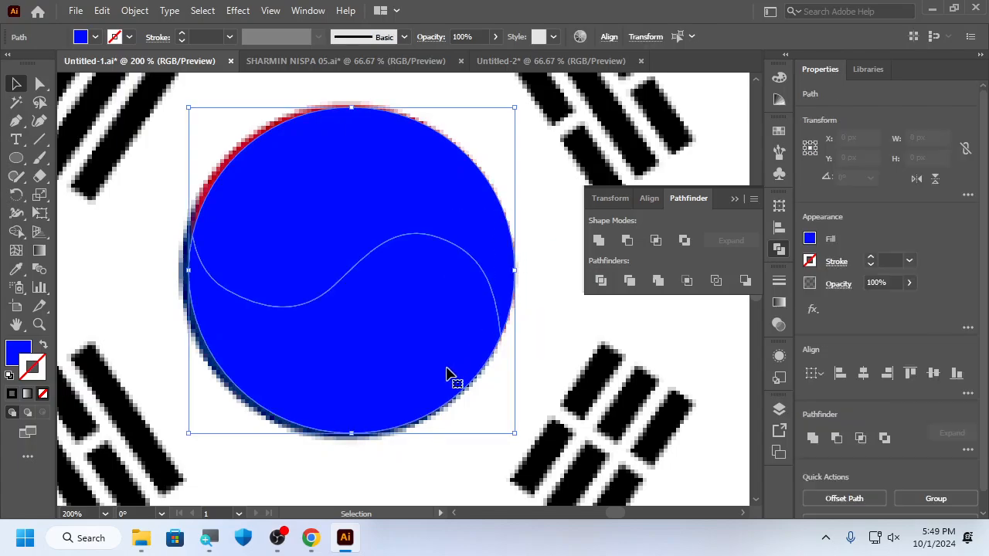
drag(421, 219, 543, 337)
key(ctrl+shift+a)
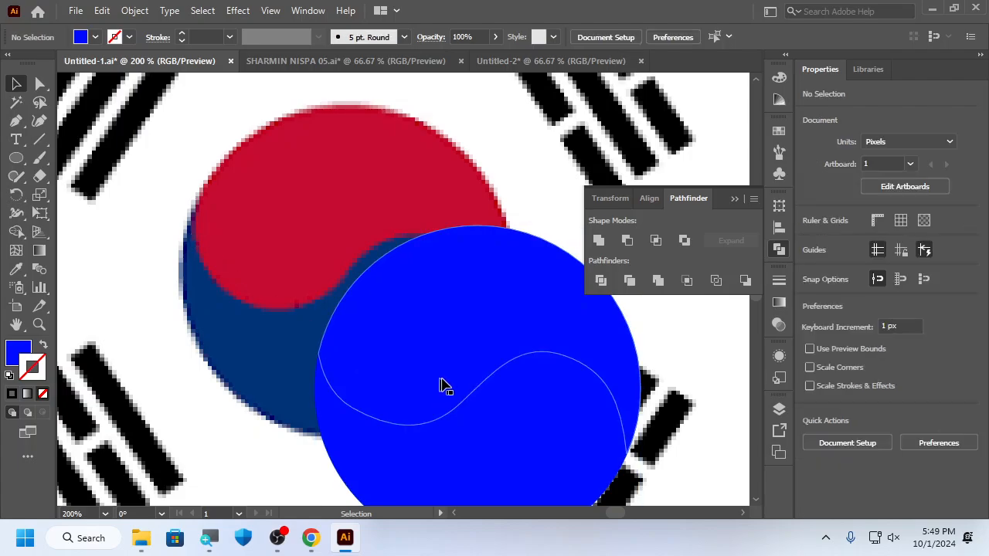
- Fill the upper half of the divided circle with pink FF0074
click(455, 364)
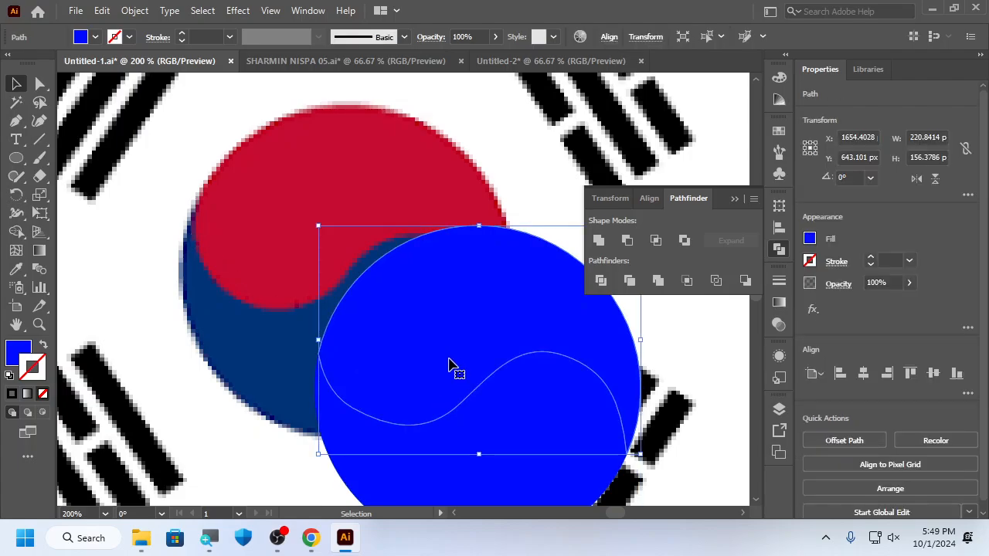
double_click(17, 353)
drag(783, 232, 783, 227)
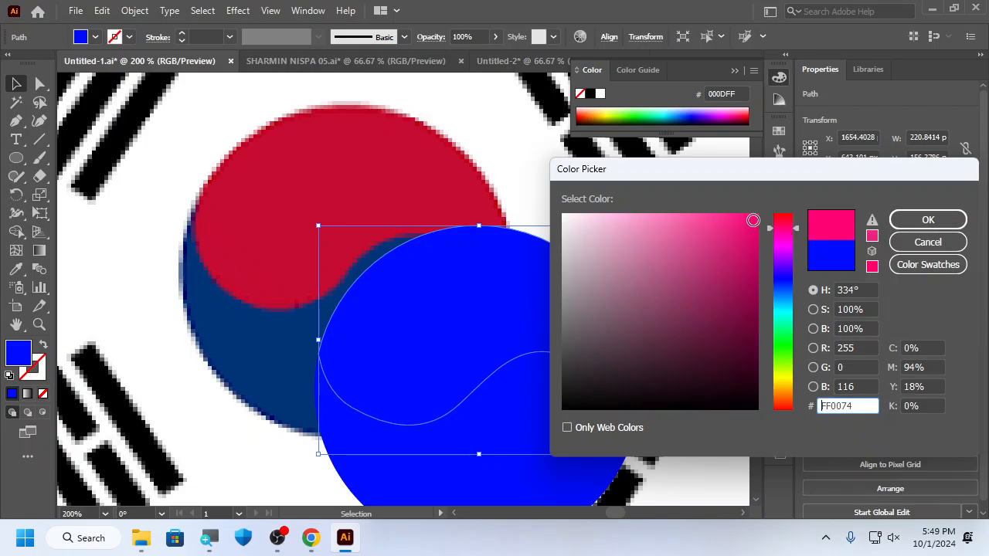
click(931, 220)
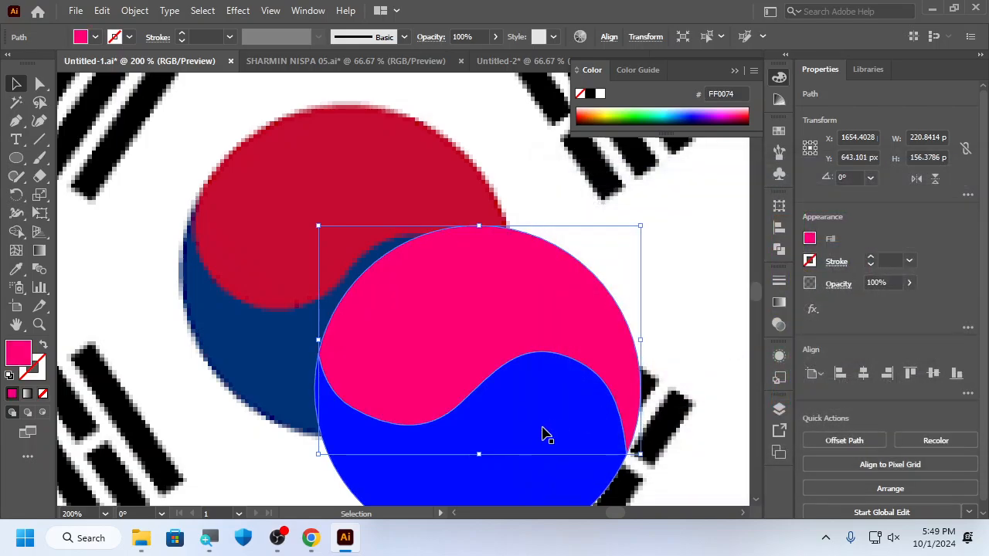
- Fill the lower half of the divided circle with the darker blue 0616B2
click(544, 435)
double_click(17, 353)
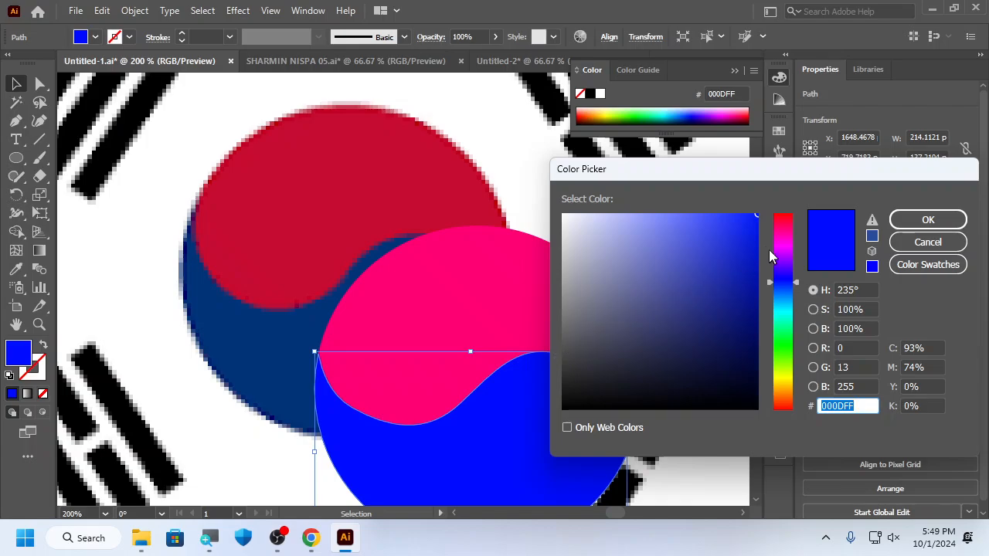
drag(754, 249, 753, 272)
click(919, 221)
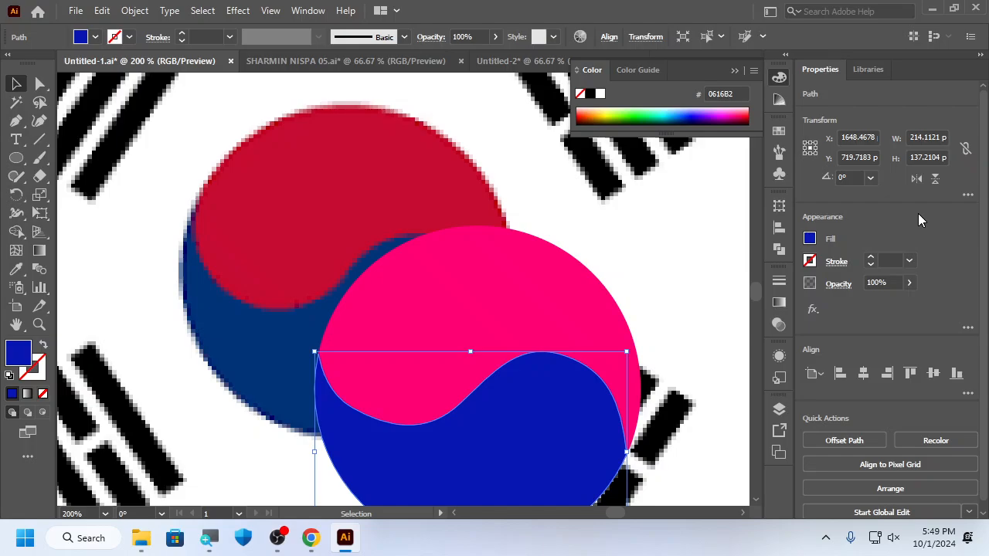
- Recolour the upper half with the red C60C31 sampled from the reference emblem using the Eyedropper
click(499, 367)
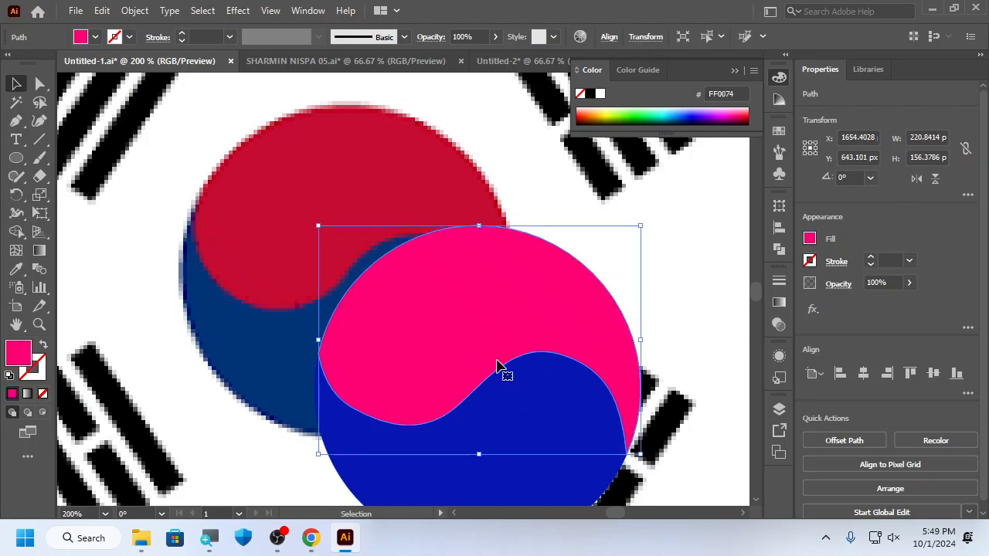
key(i)
click(362, 240)
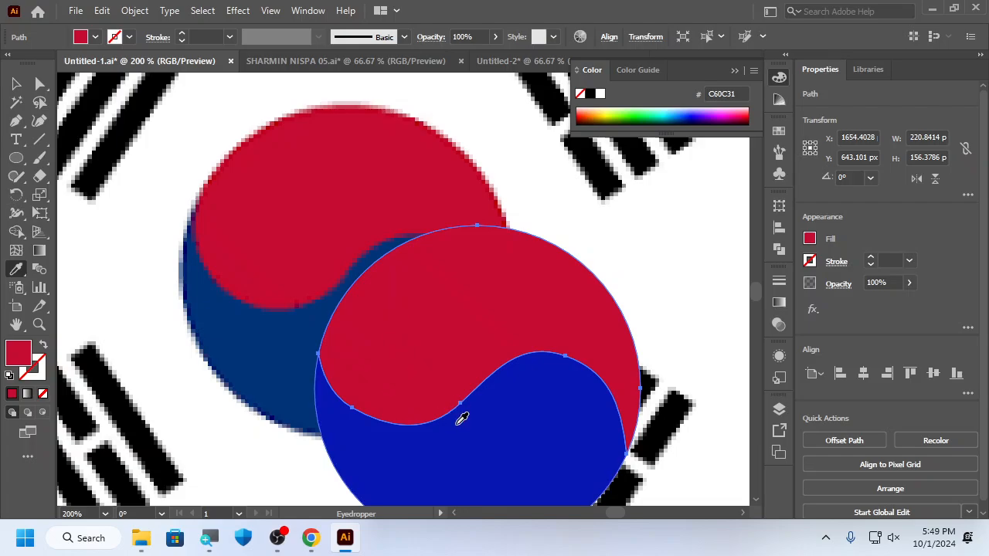
- Recolour the lower half with the navy 013378 sampled from the reference emblem, and clear the selection
ctrl+click(461, 421)
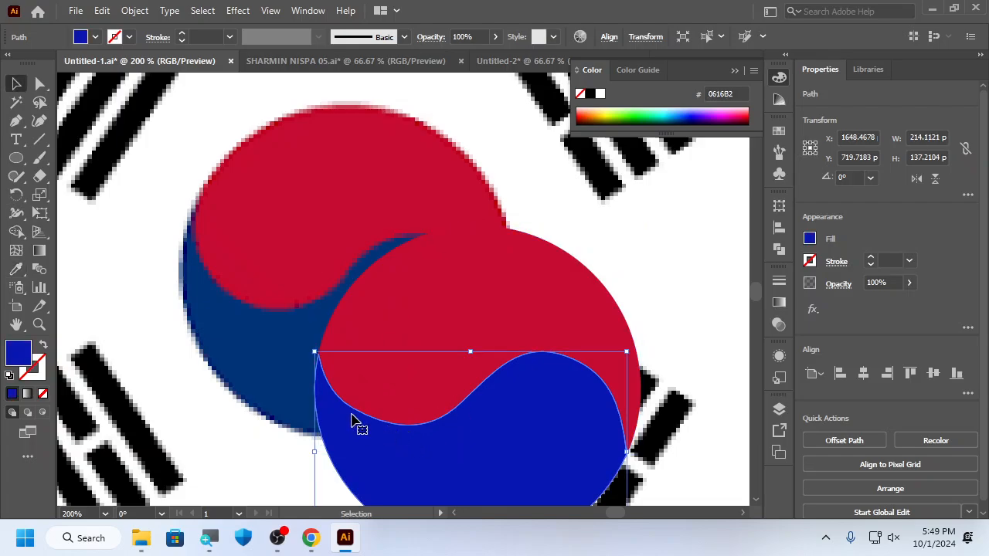
click(301, 367)
key(v)
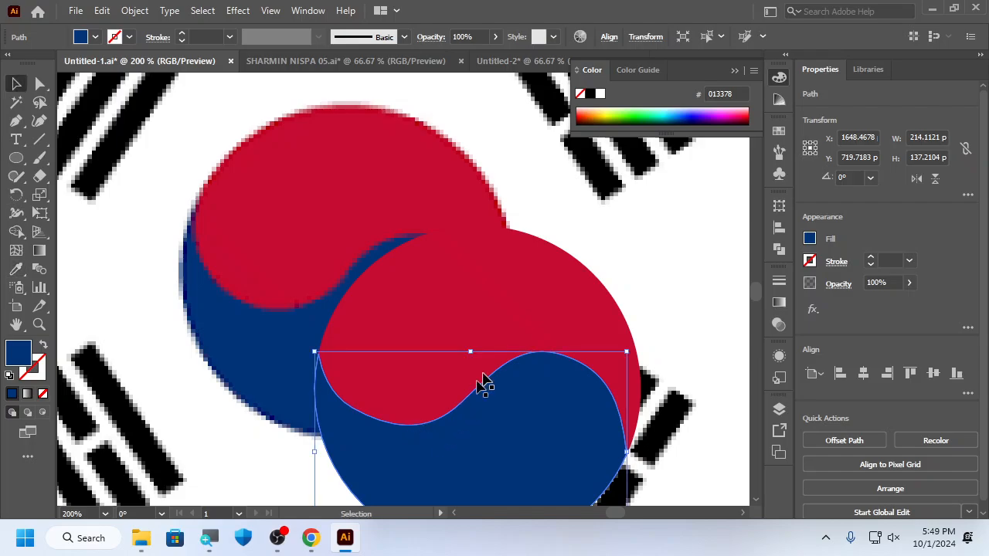
click(638, 246)
- Move both halves of the recoloured emblem beside the reference emblem, over the flag's left edge, to about X 1293 px, Y 631 px
scroll(608, 302, down, 2)
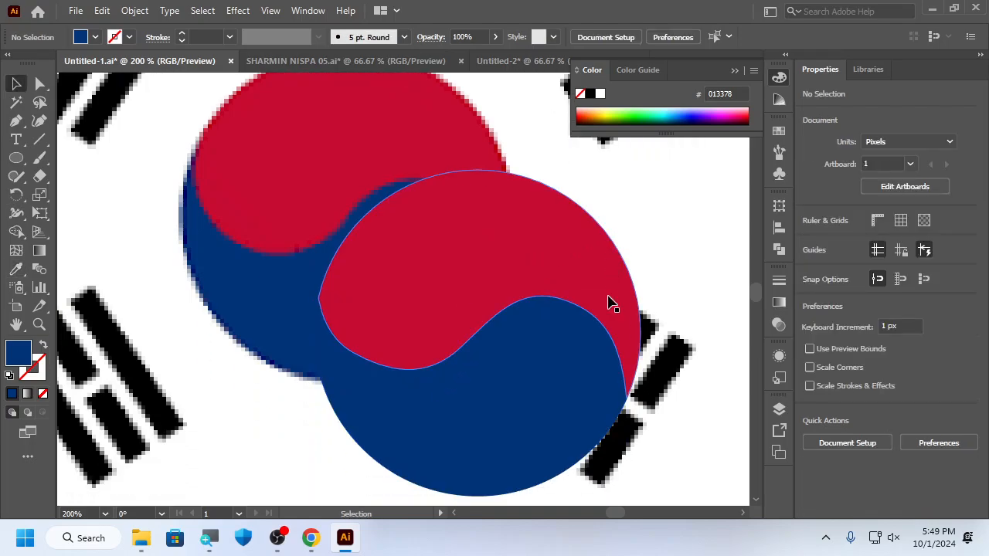
scroll(607, 302, down, 1)
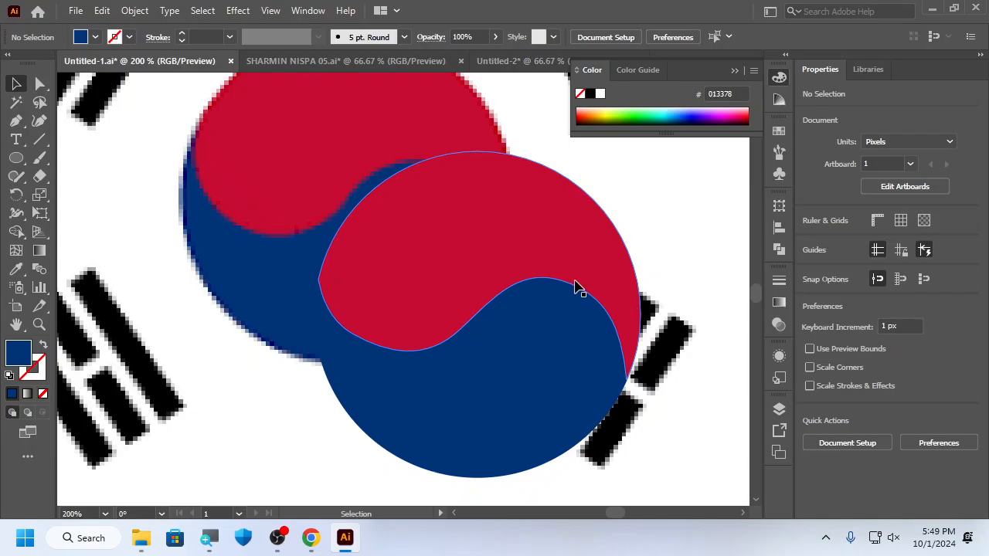
scroll(575, 287, down, 1)
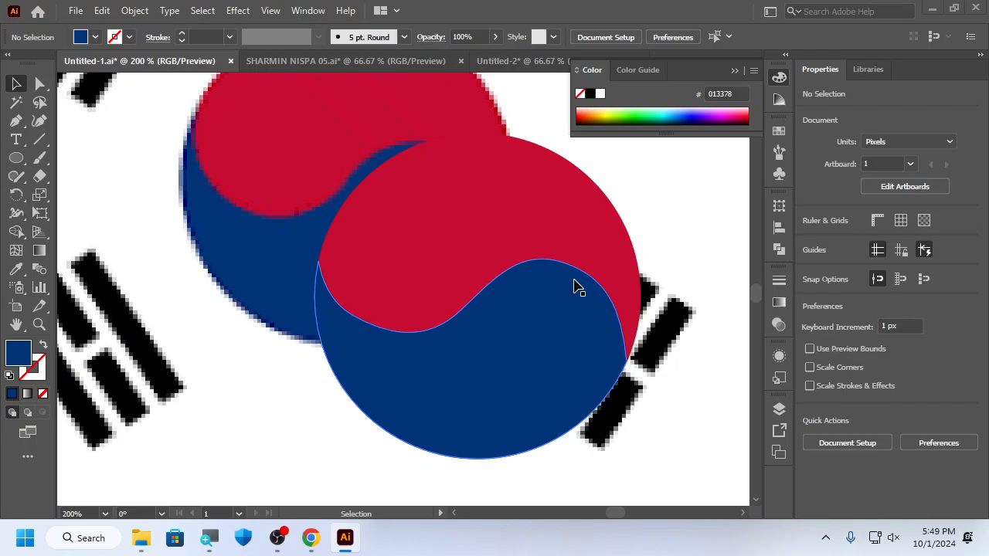
scroll(575, 288, right, 2)
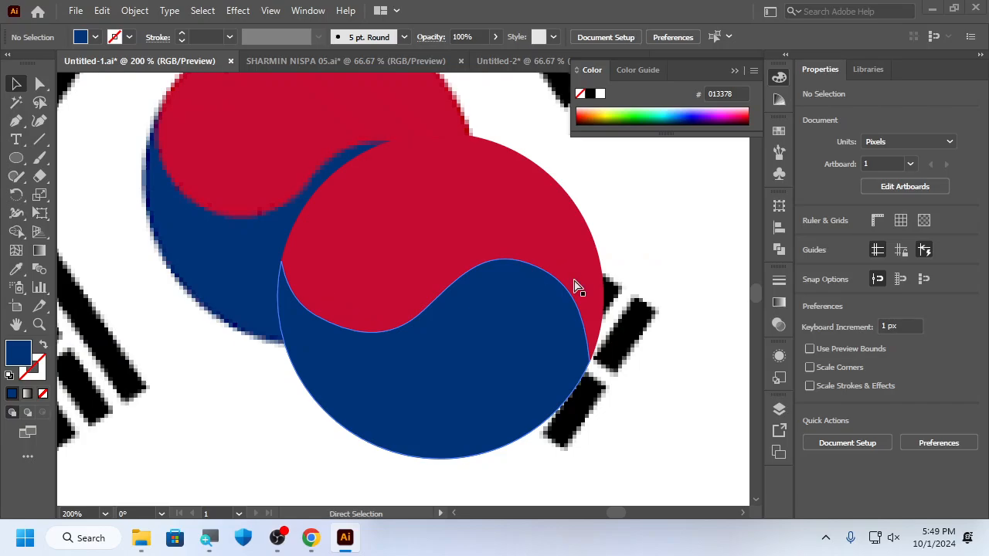
scroll(576, 288, down, 1)
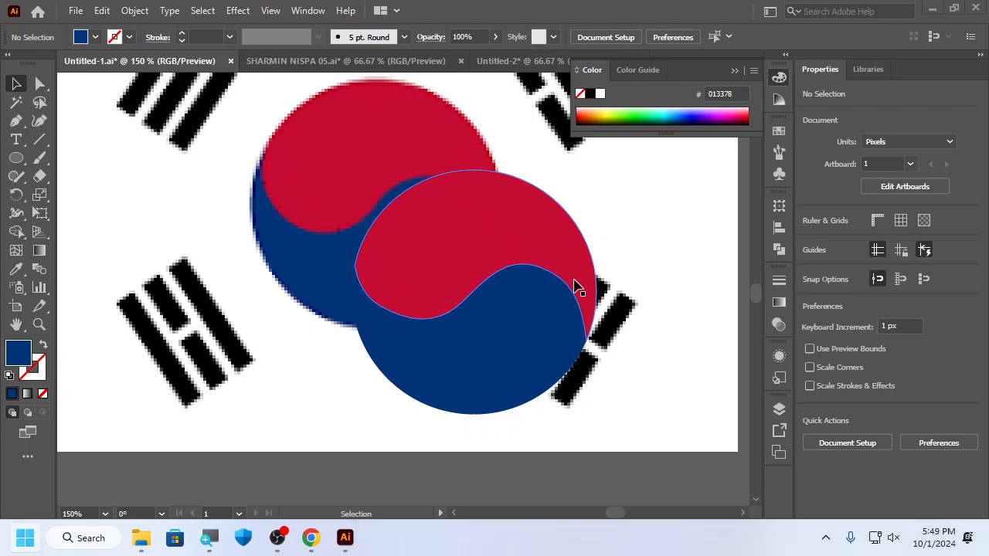
key(super)
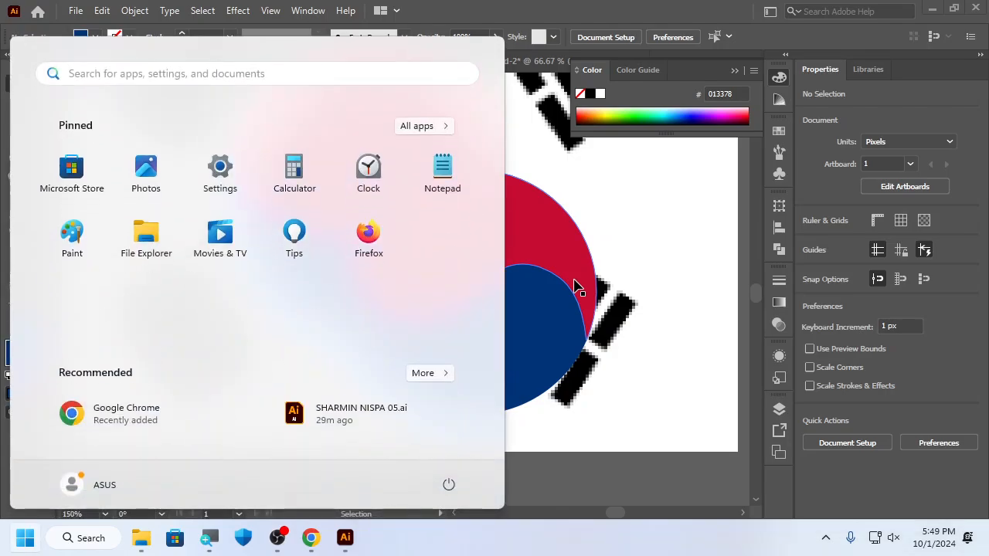
click(666, 258)
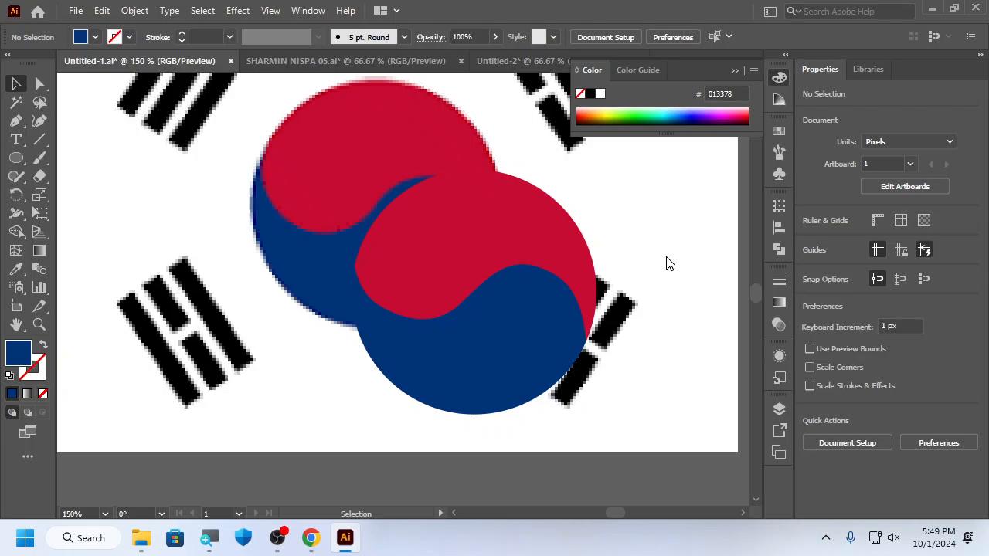
scroll(669, 264, down, 1)
drag(595, 287, 323, 254)
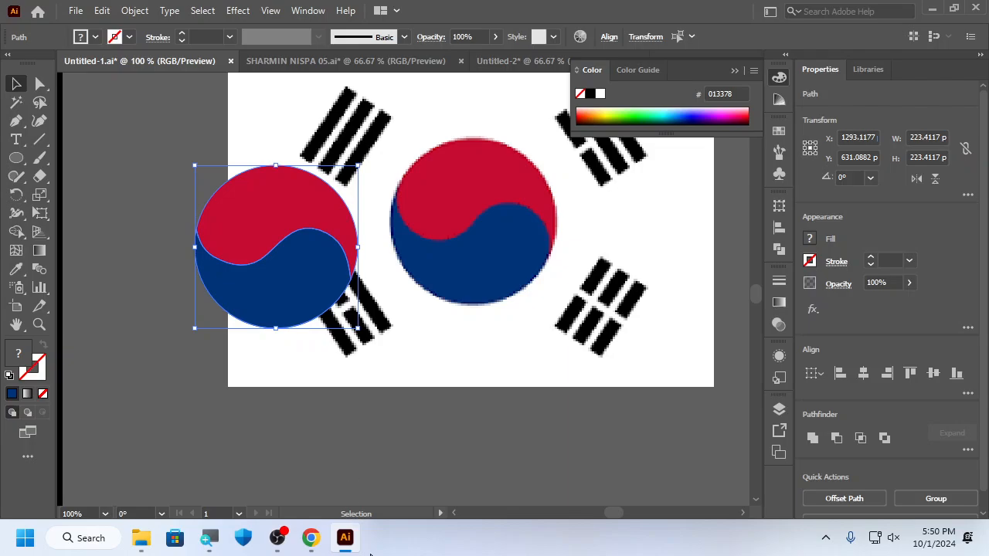
mouse_move(283, 534)
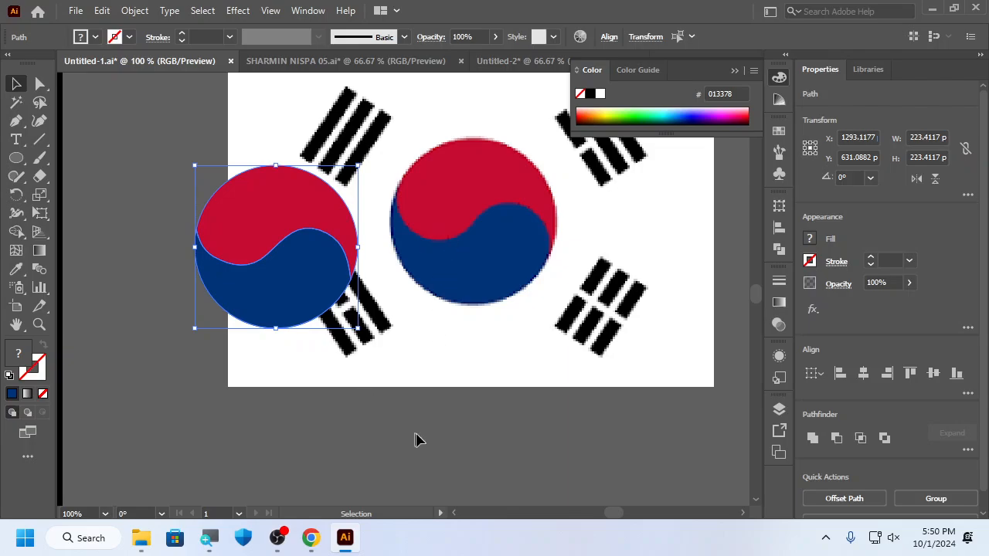
click(277, 537)
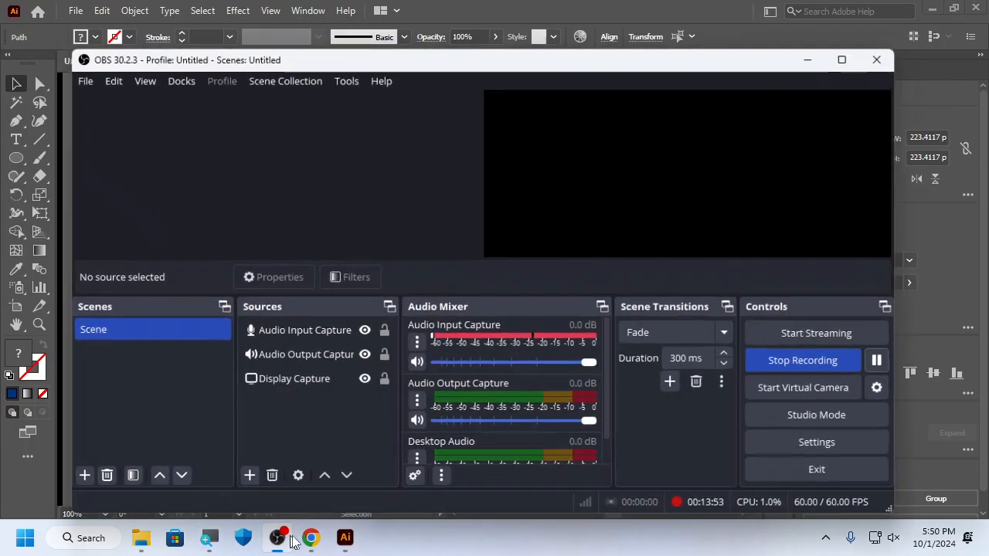